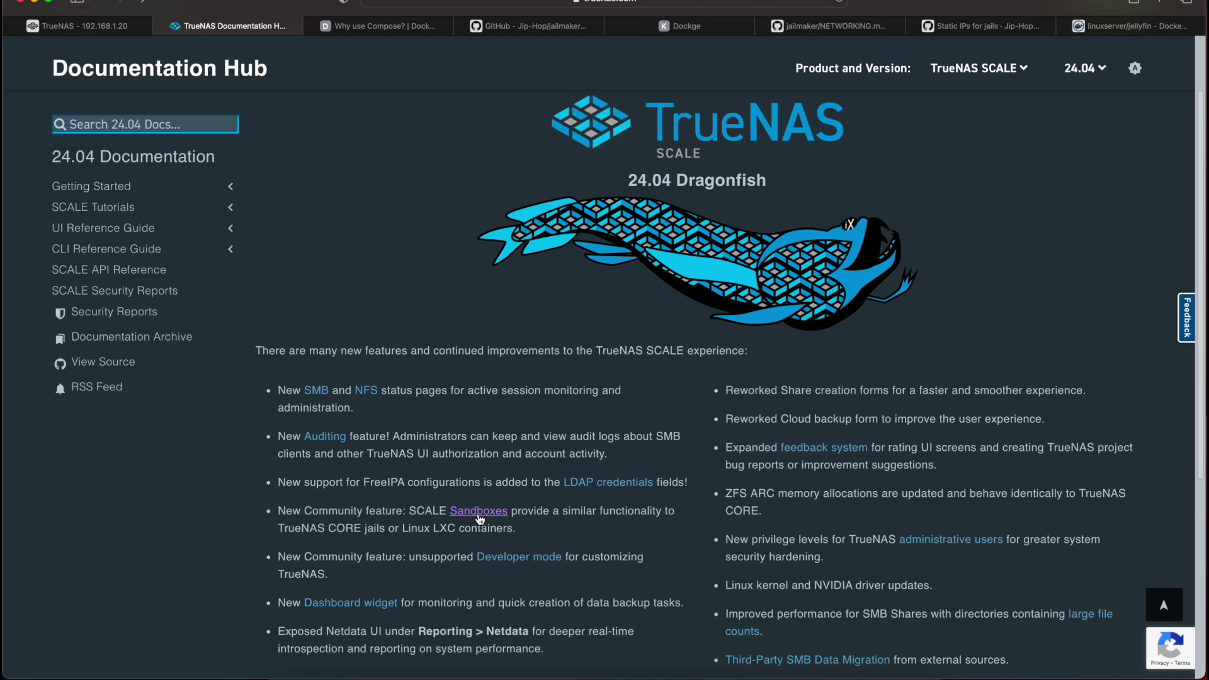
Open the 24.04 'Sandboxes (Jail-like Containers)' page from the Dragonfish new features list
{"action": "left_click", "coordinate": [478, 513]}
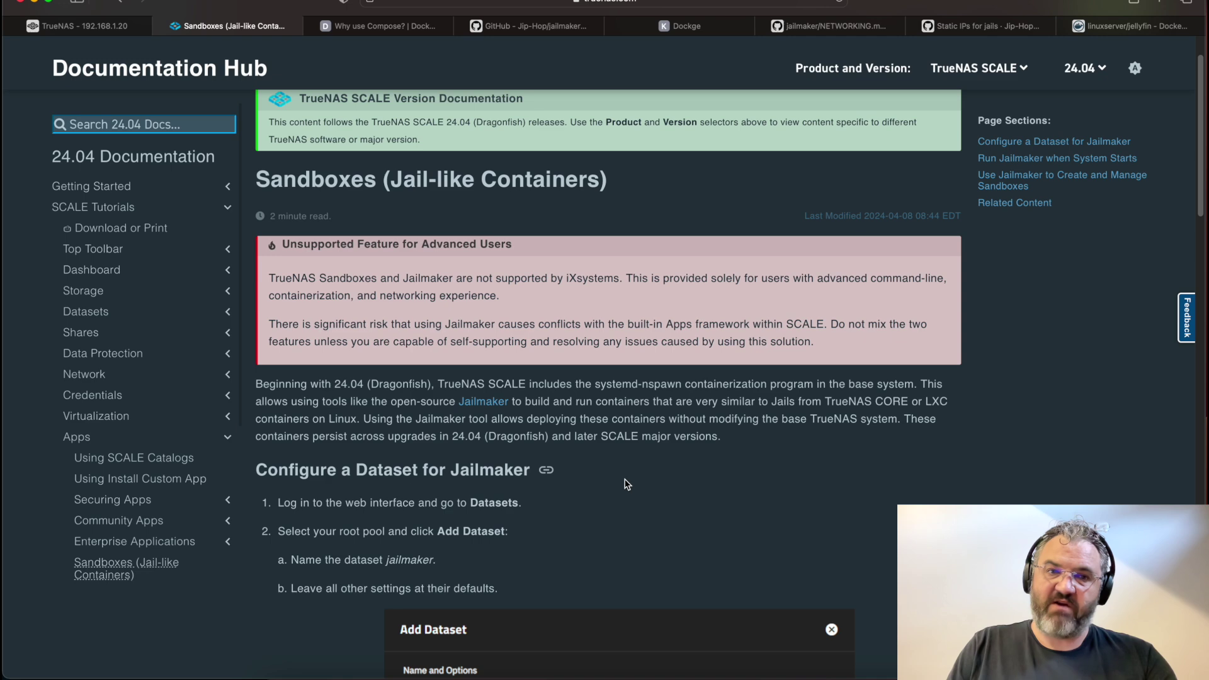
Scroll the Sandboxes guide to the Add Init/Shutdown Script example, then view the Jip-Hop/jailmaker repository
{"action": "scroll", "coordinate": [627, 485], "scroll_direction": "down", "scroll_amount": 5}
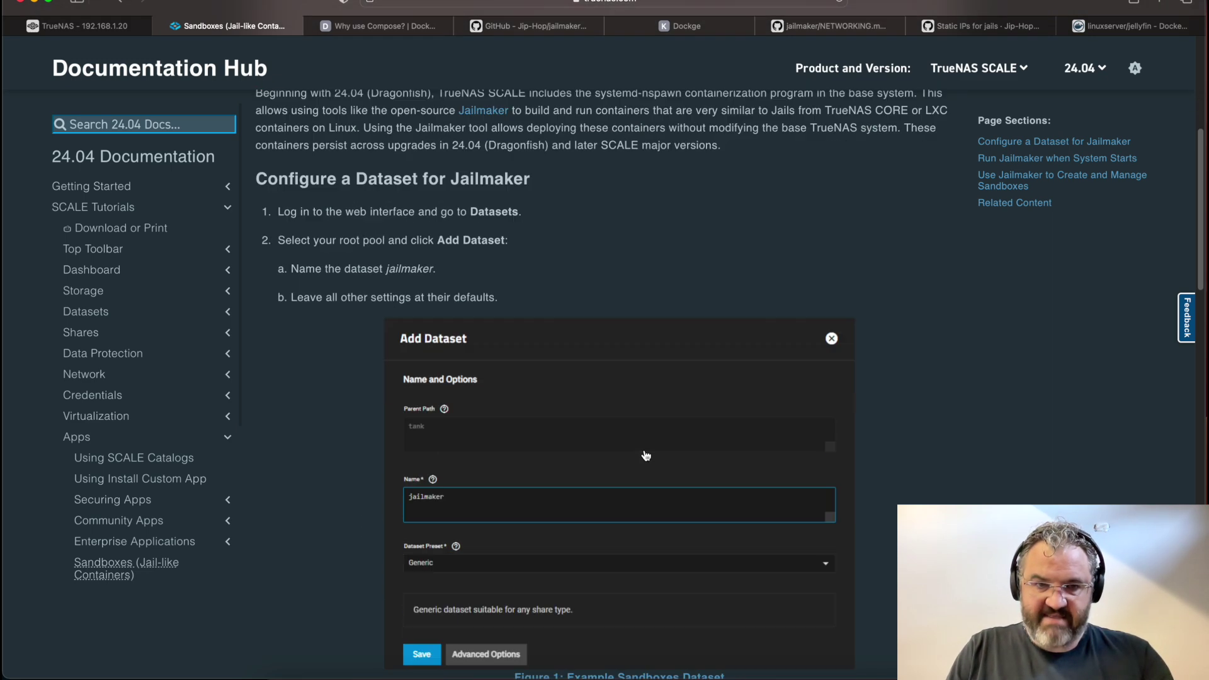
{"action": "scroll", "coordinate": [645, 455], "scroll_direction": "down", "scroll_amount": 2}
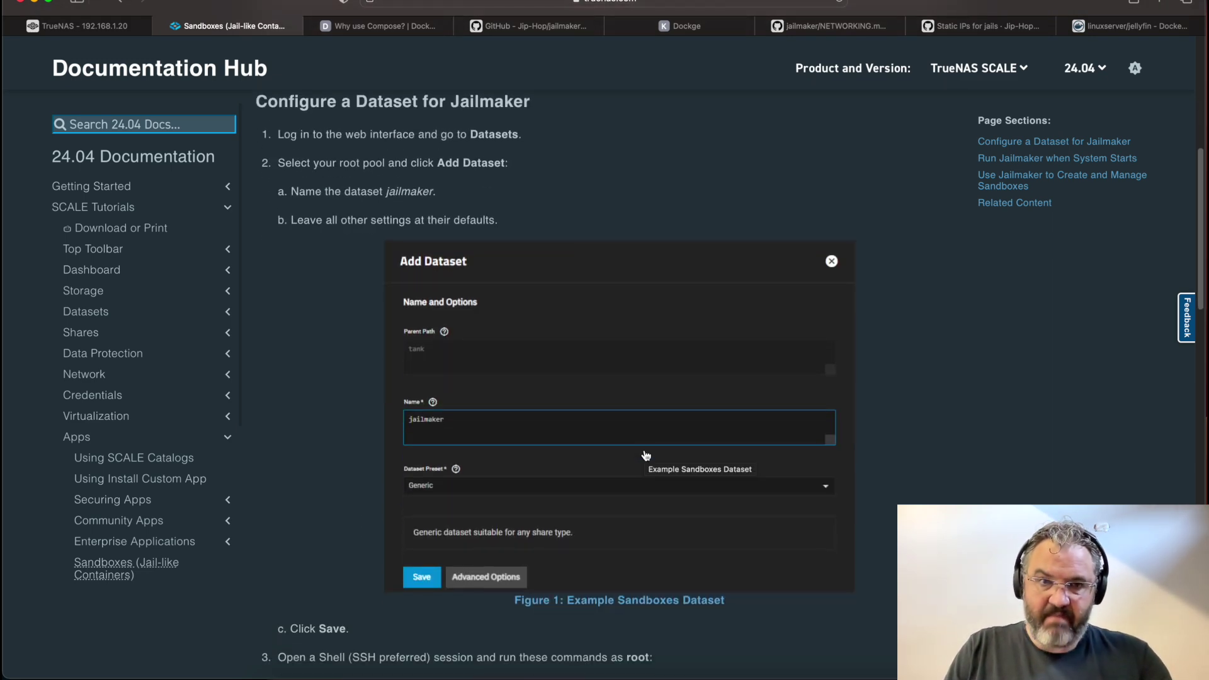
{"action": "scroll", "coordinate": [645, 456], "scroll_direction": "down", "scroll_amount": 5}
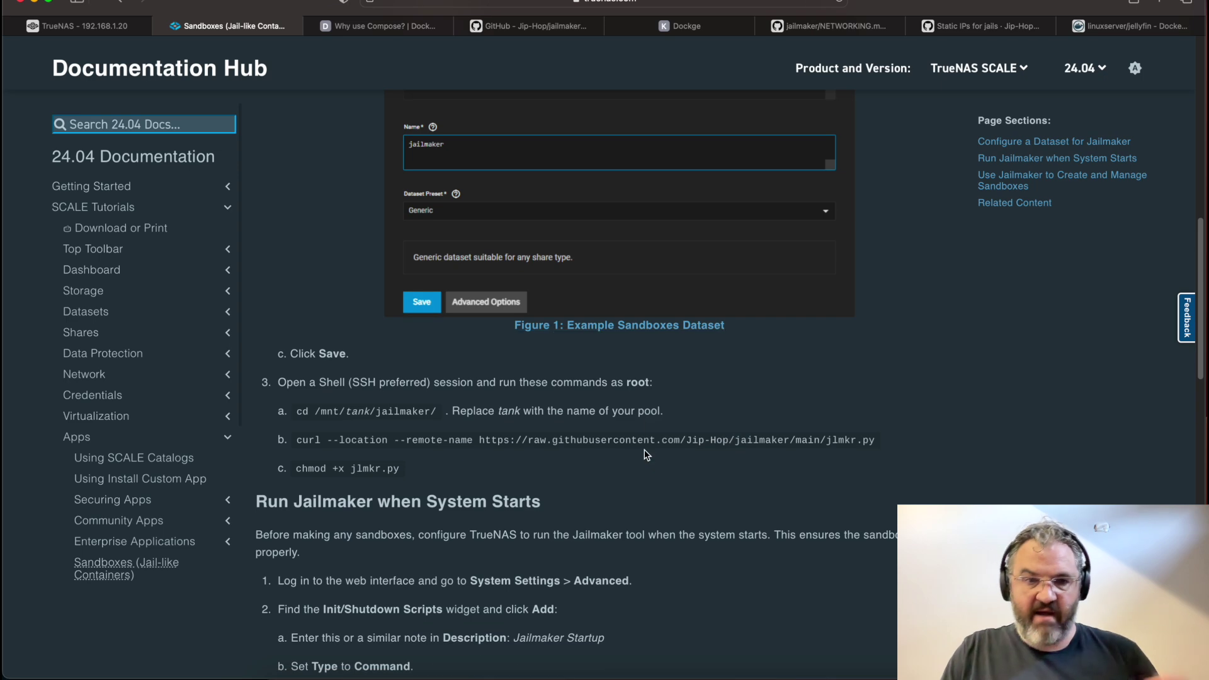
{"action": "scroll", "coordinate": [645, 455], "scroll_direction": "down", "scroll_amount": 4}
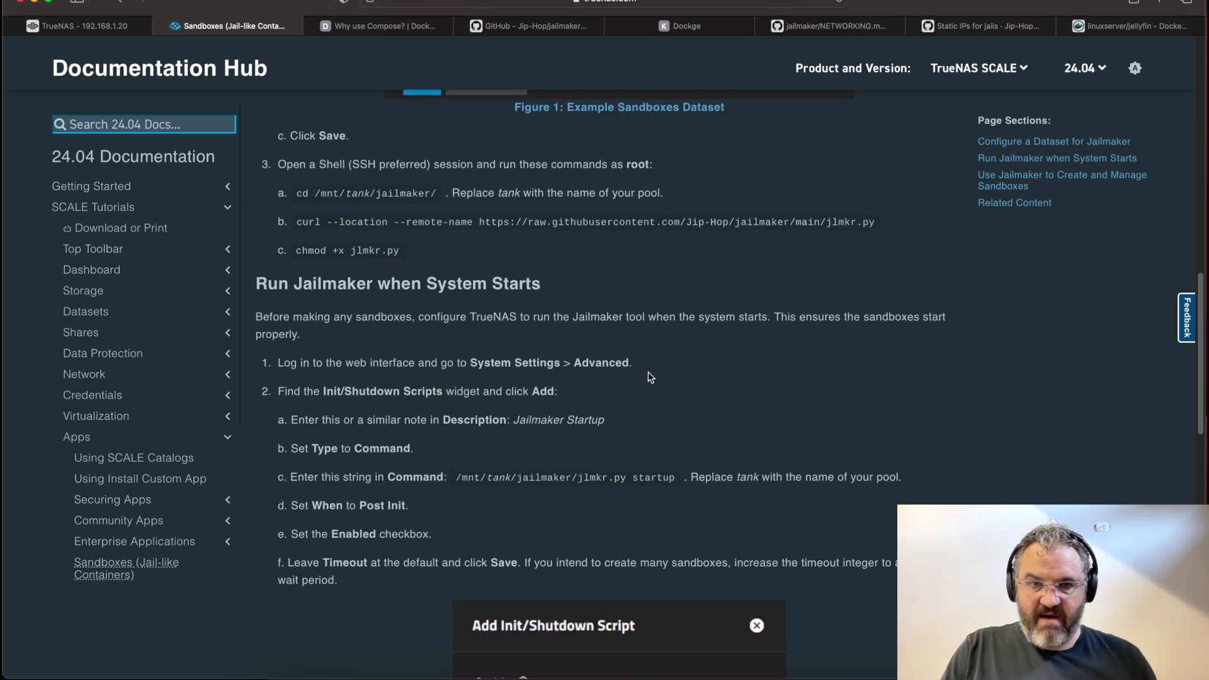
{"action": "scroll", "coordinate": [646, 455], "scroll_direction": "down", "scroll_amount": 6}
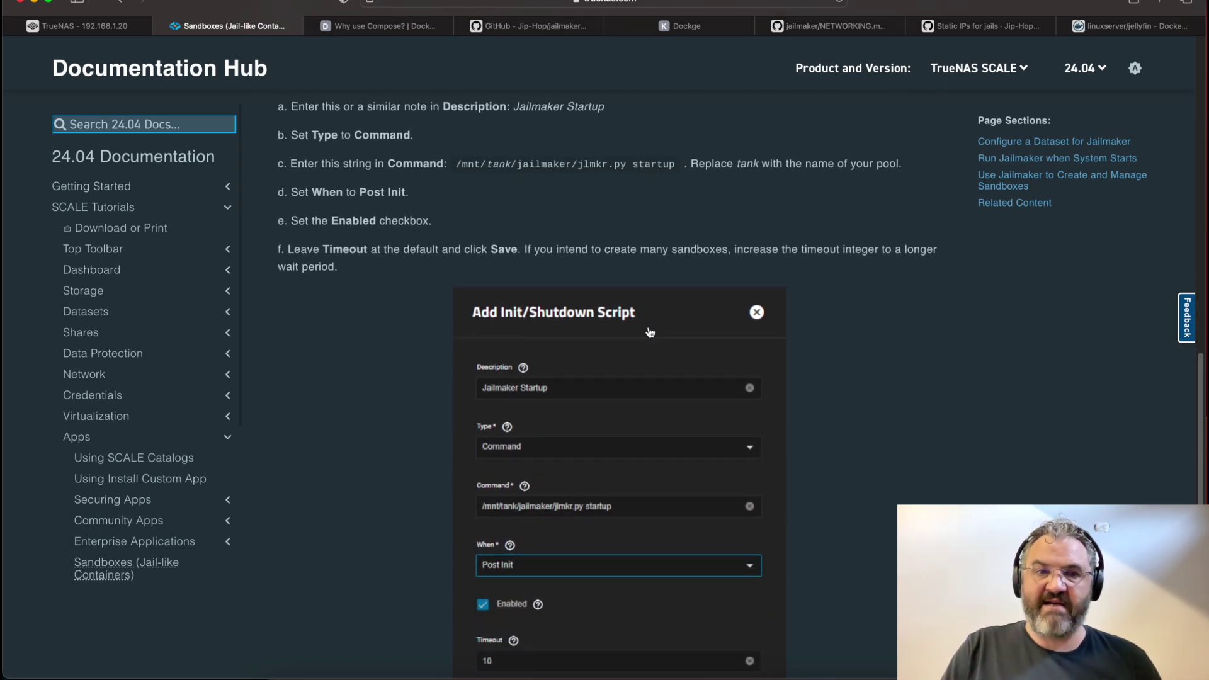
{"action": "left_click", "coordinate": [529, 31]}
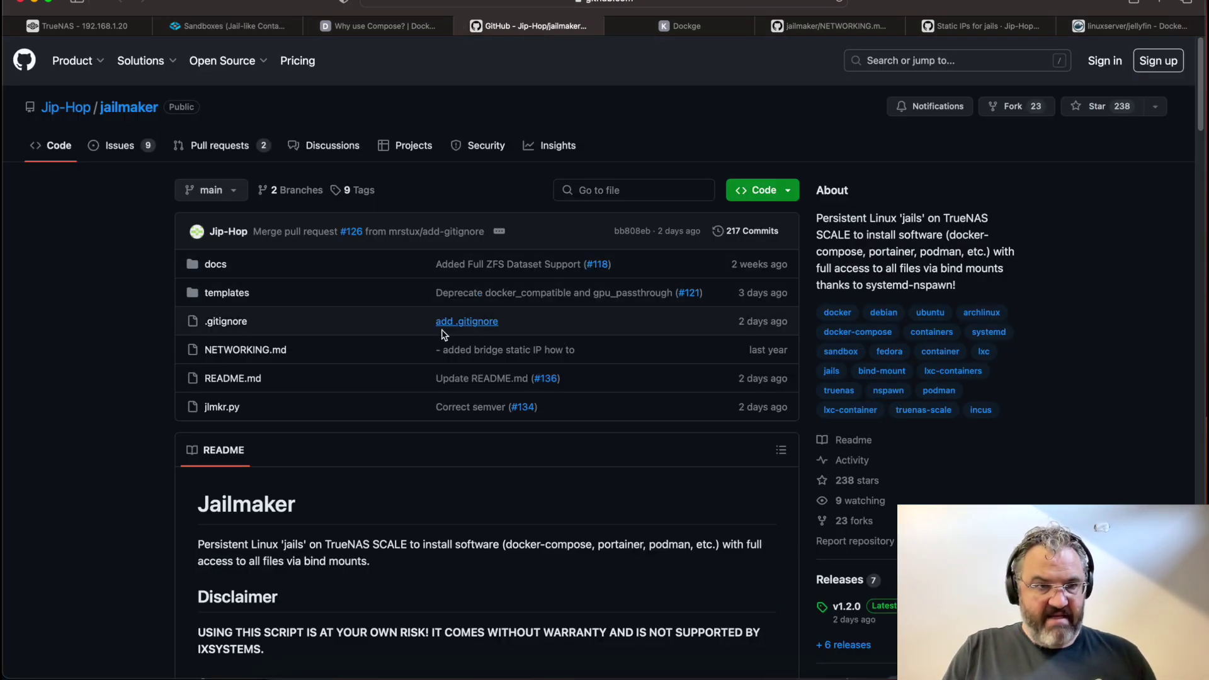
Scroll the jailmaker repo, review Dockge's example compose.yaml, and go back to the TrueNAS Dragonfish-24.04.0 dashboard
{"action": "scroll", "coordinate": [442, 334], "scroll_direction": "down", "scroll_amount": 1}
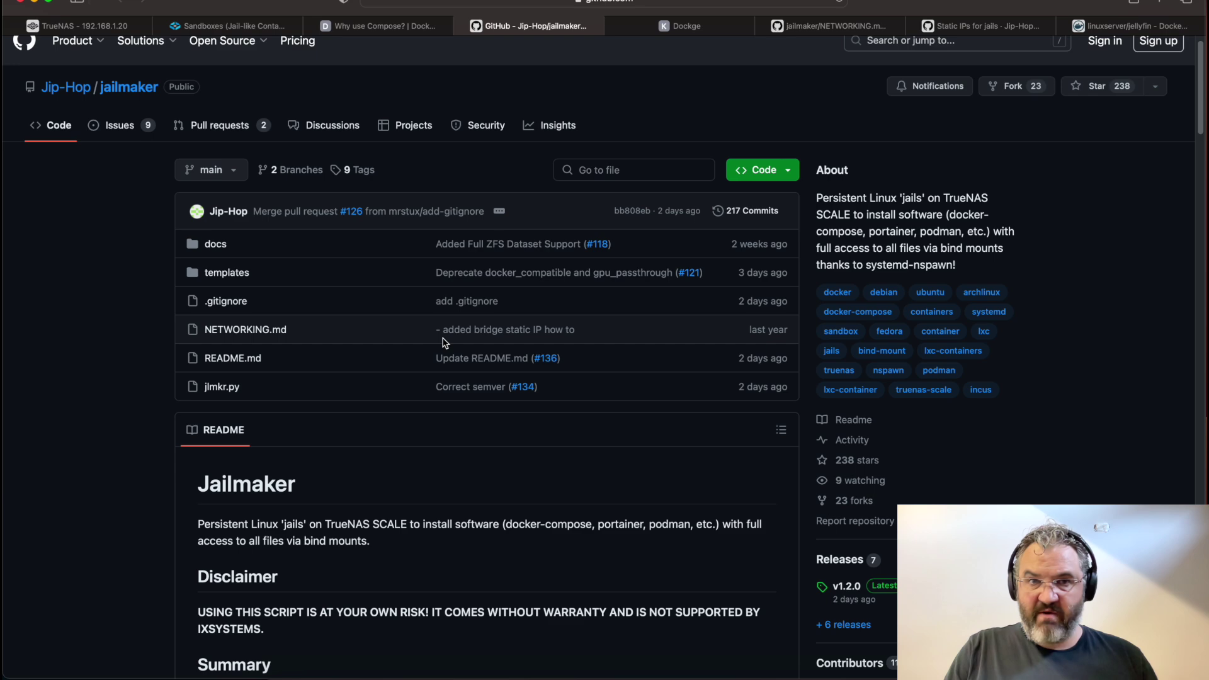
{"action": "scroll", "coordinate": [445, 342], "scroll_direction": "down", "scroll_amount": 3}
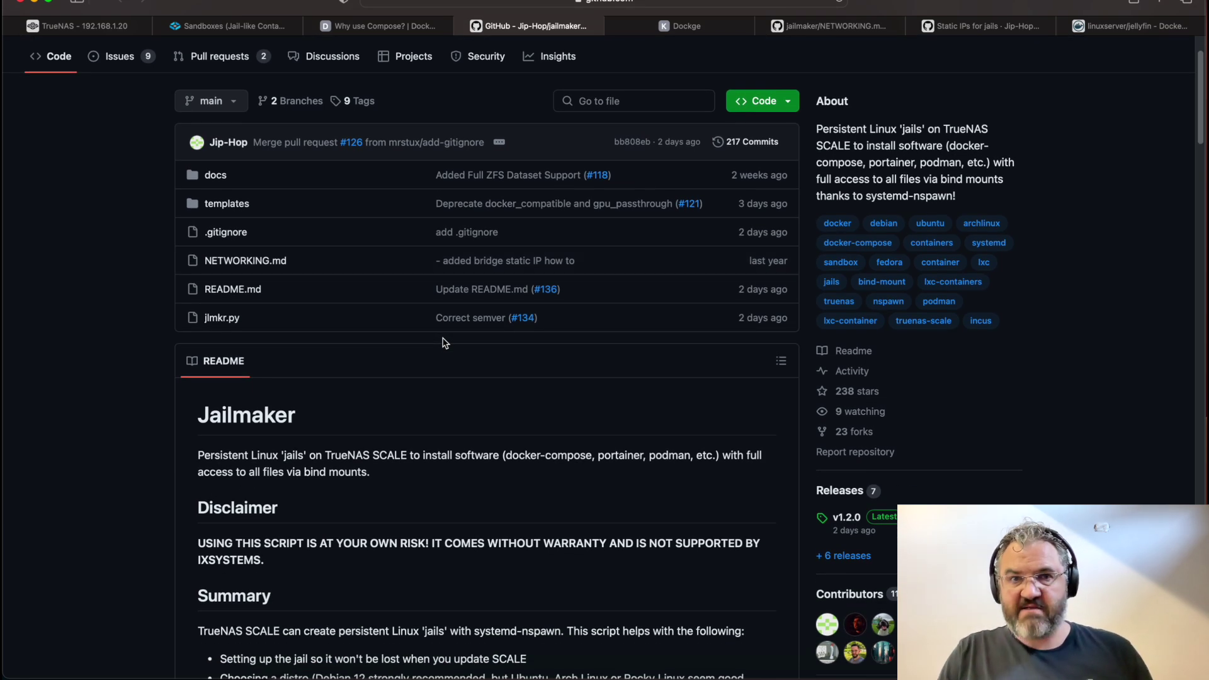
{"action": "left_click", "coordinate": [683, 29]}
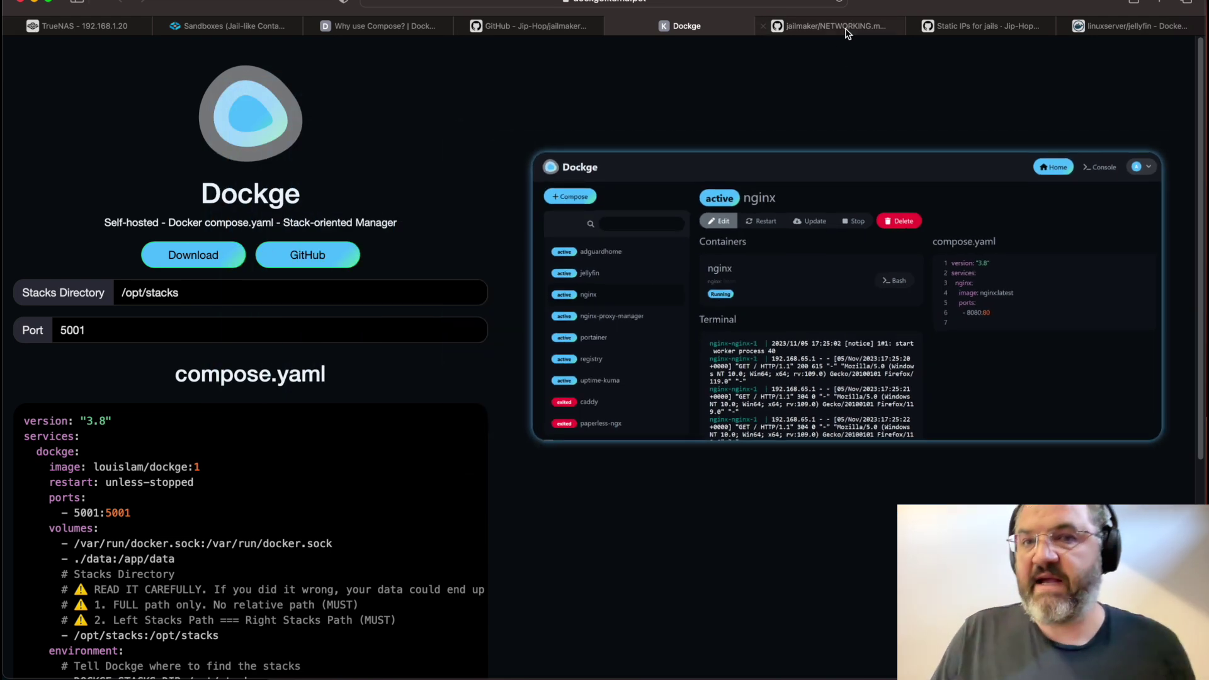
{"action": "mouse_move", "coordinate": [961, 40]}
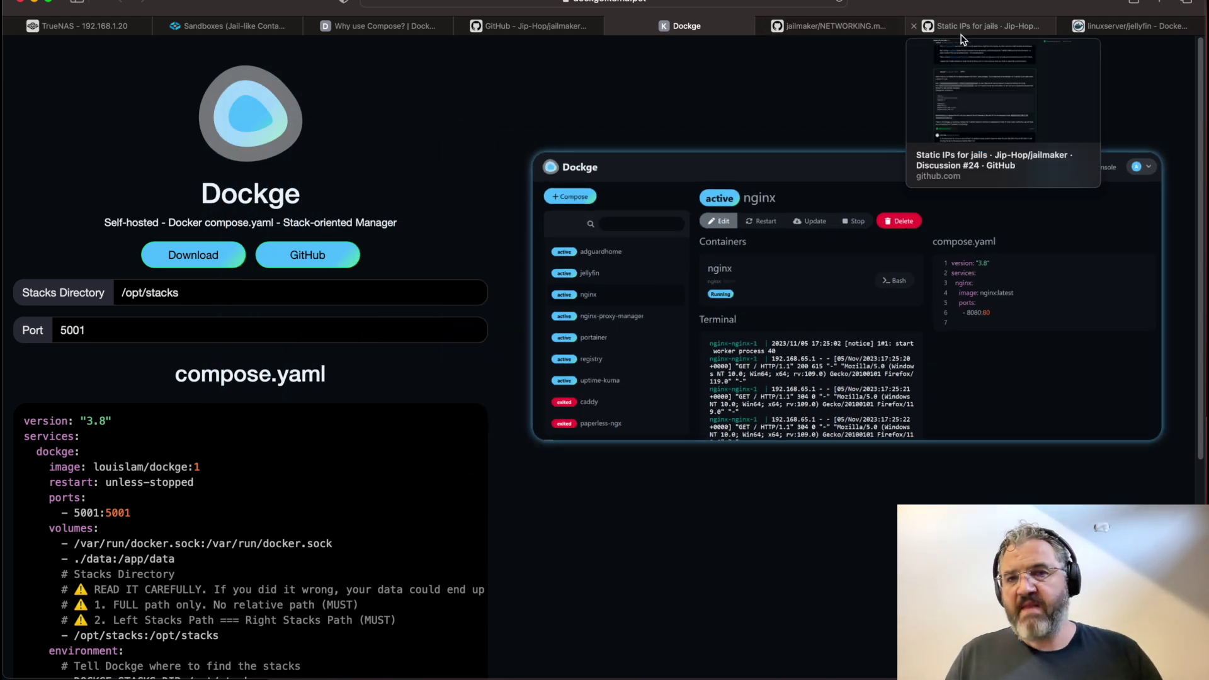
{"action": "mouse_move", "coordinate": [1116, 33]}
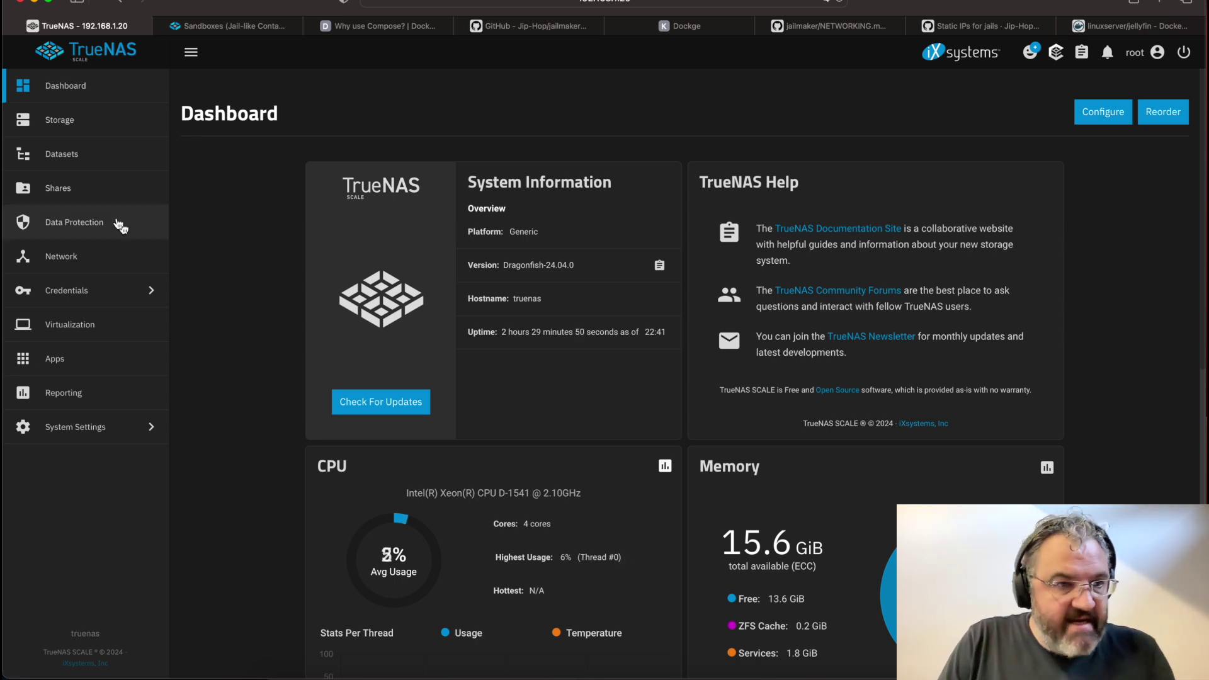
Review the Network page, then view Datasets listing tank with isos, media and vms
{"action": "left_click", "coordinate": [77, 269]}
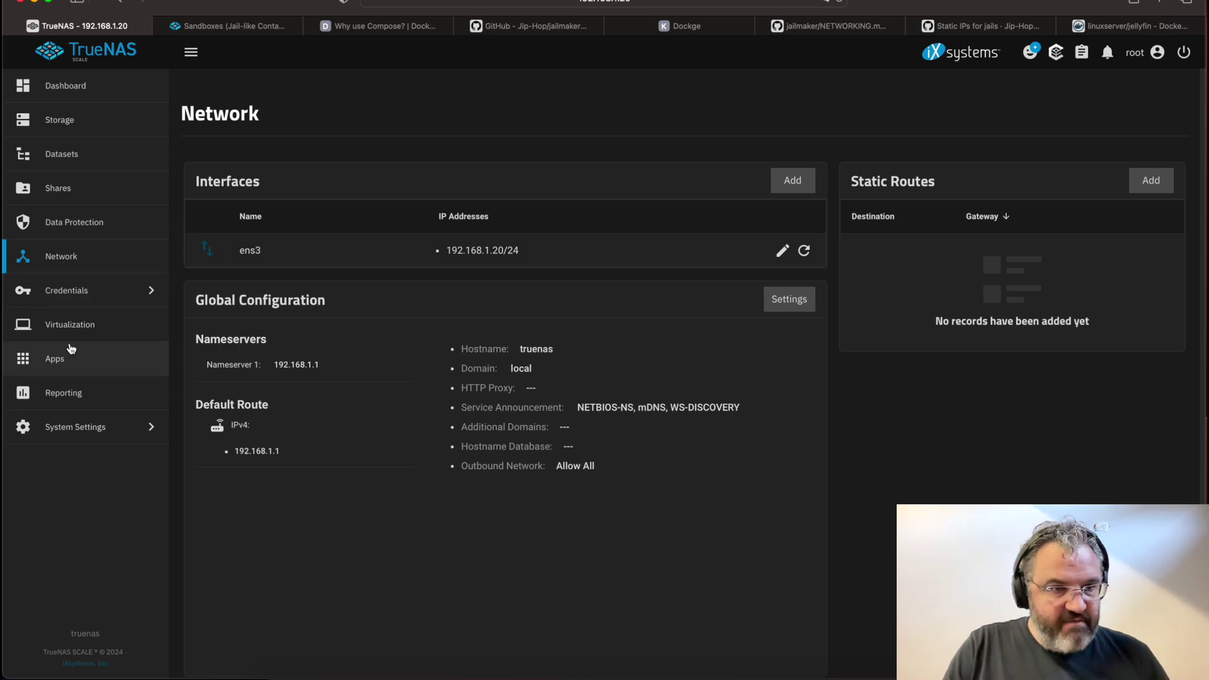
{"action": "left_click", "coordinate": [83, 155]}
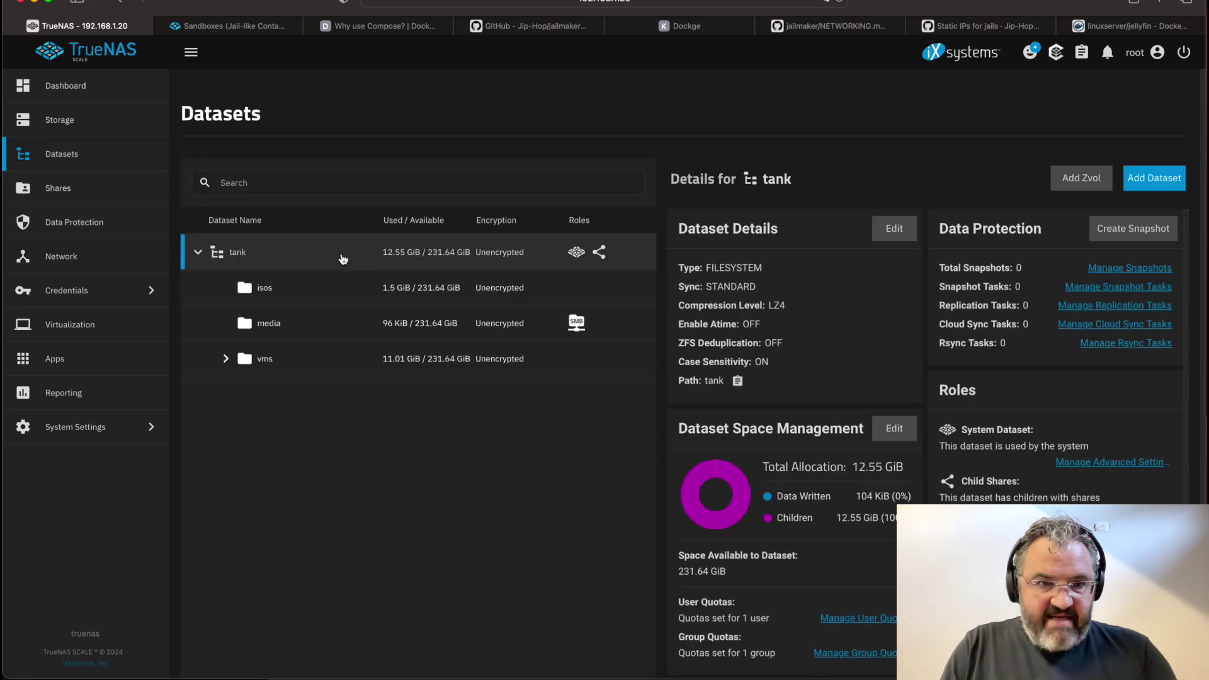
Create the jailmaker and docker datasets under the tank pool
{"action": "left_click", "coordinate": [1154, 177]}
{"action": "type", "text": "jailmaker"}
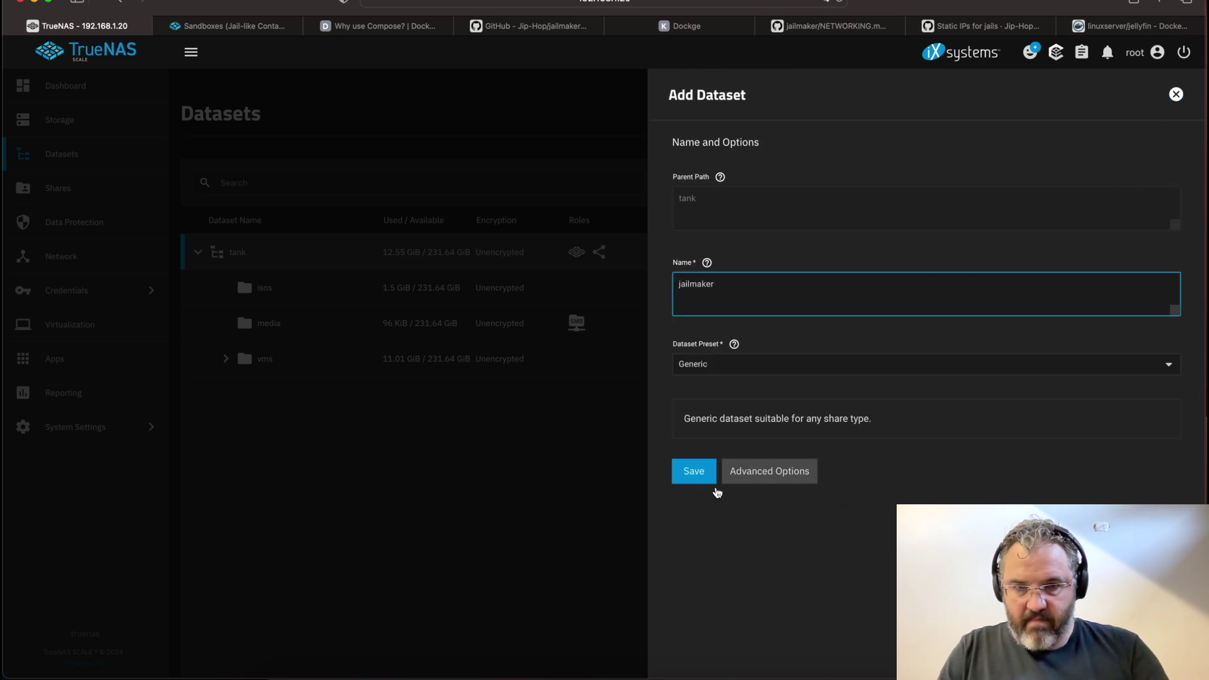
{"action": "left_click", "coordinate": [695, 477]}
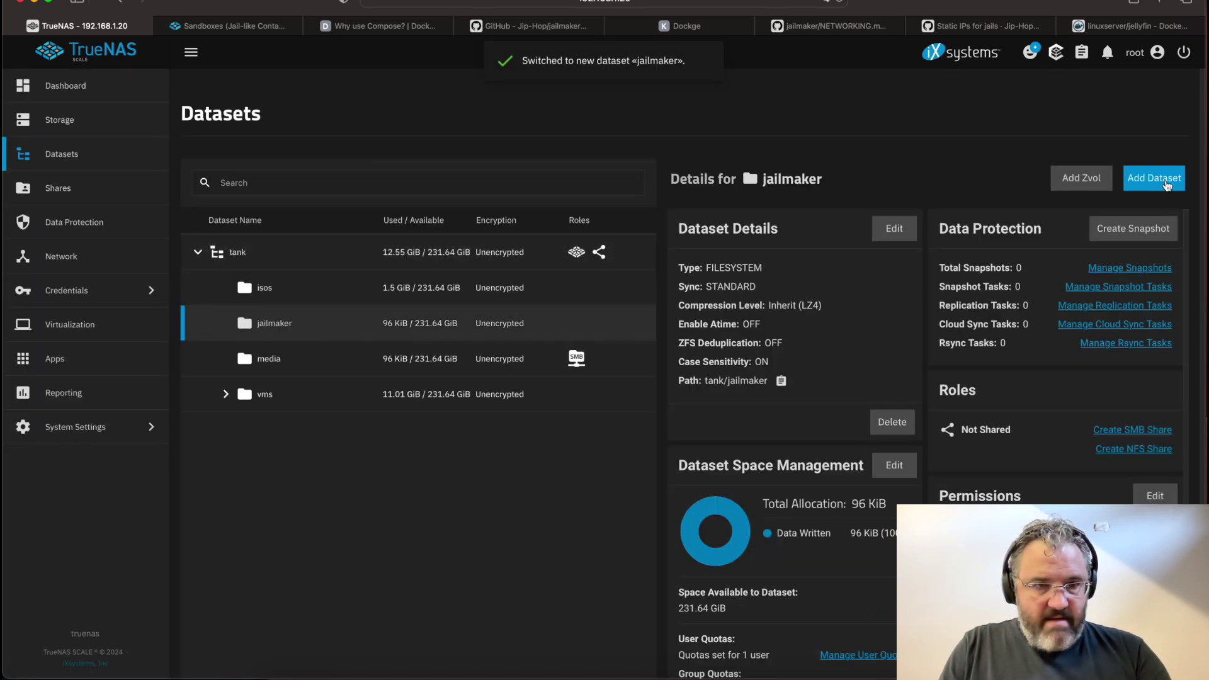
{"action": "left_click", "coordinate": [255, 258]}
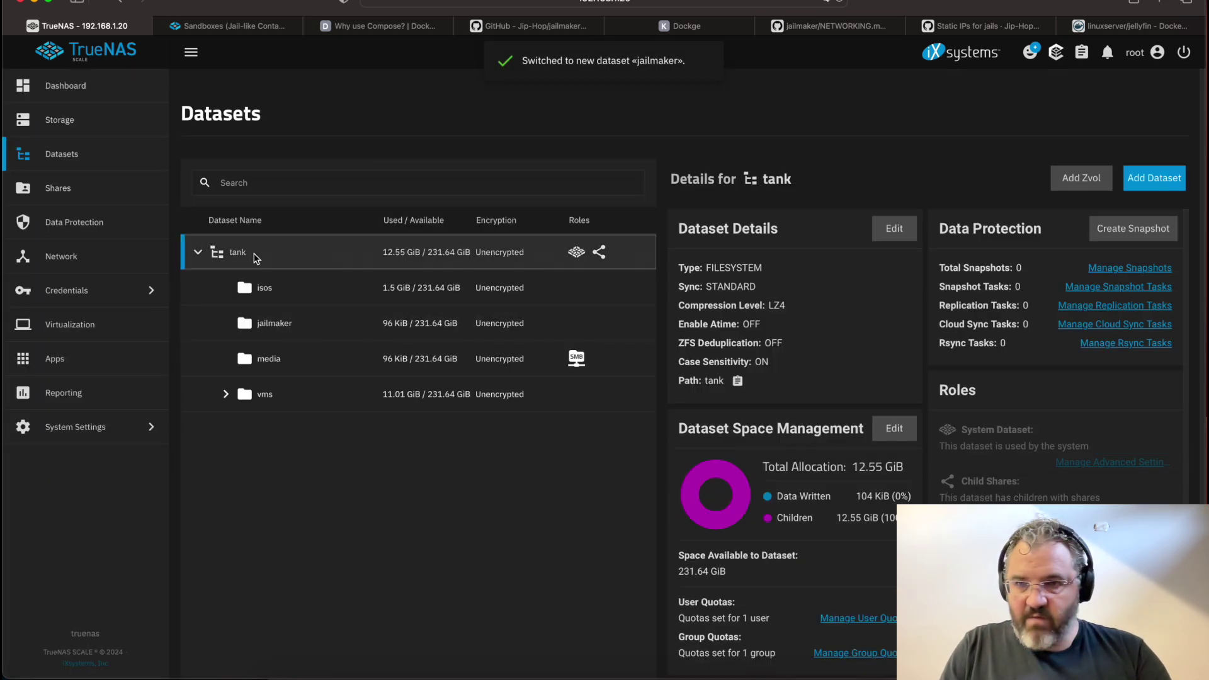
{"action": "left_click", "coordinate": [1152, 186]}
{"action": "left_click", "coordinate": [813, 294]}
{"action": "type", "text": "docker"}
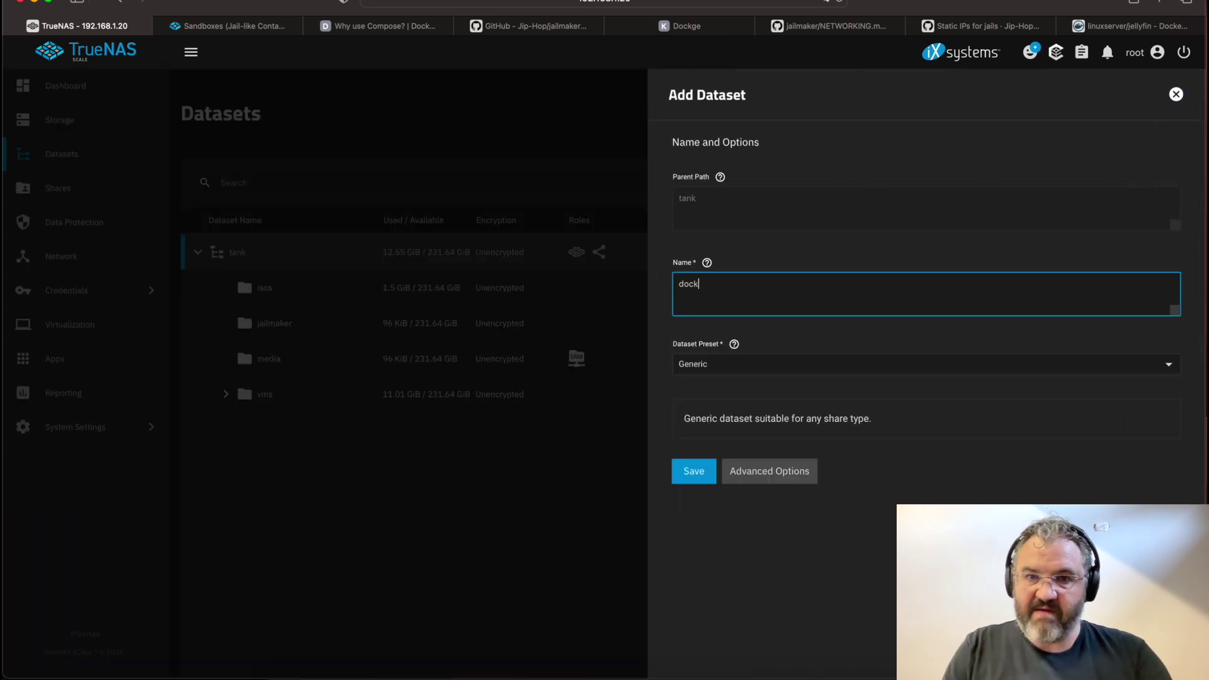
{"action": "left_click", "coordinate": [694, 471]}
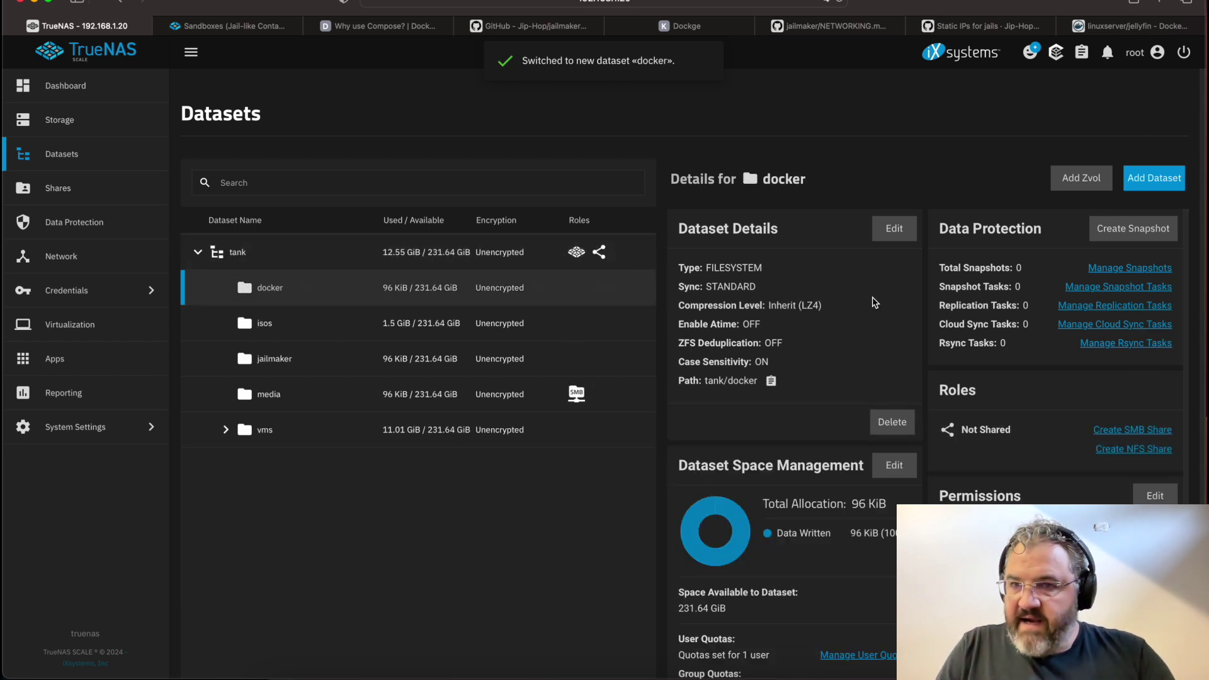
Create the data and stacks child datasets inside docker
{"action": "left_click", "coordinate": [1160, 180]}
{"action": "left_click", "coordinate": [788, 302]}
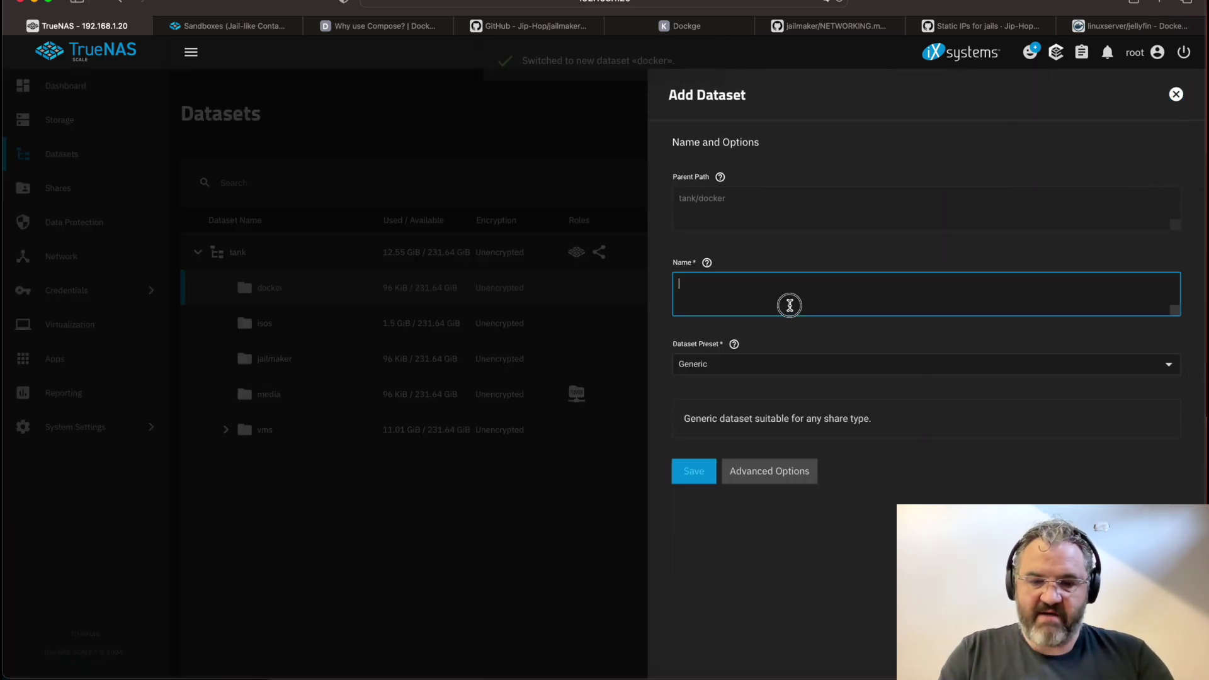
{"action": "type", "text": "data"}
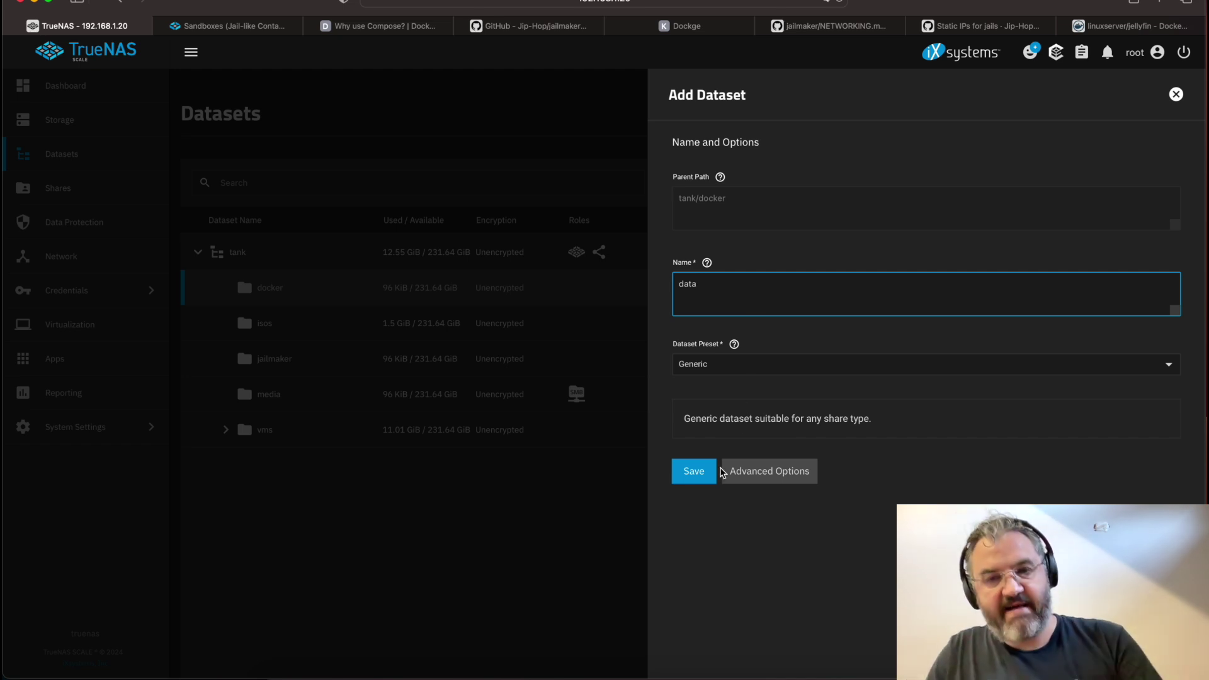
{"action": "left_click", "coordinate": [695, 480]}
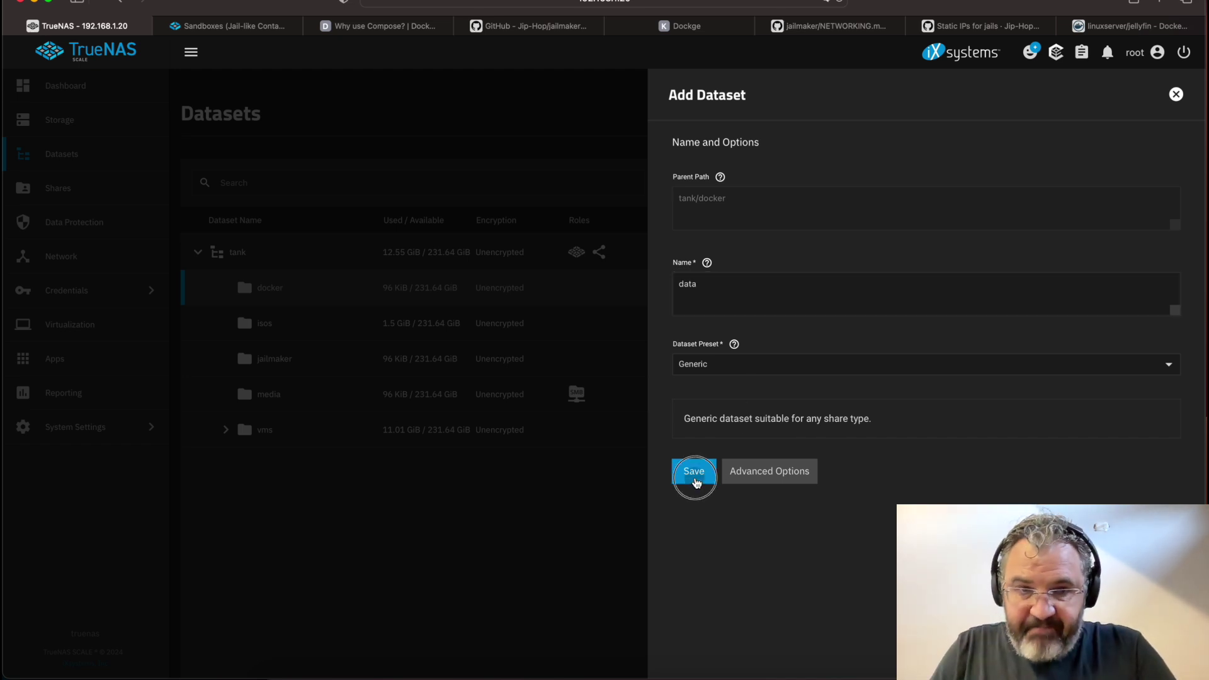
{"action": "left_click", "coordinate": [306, 297]}
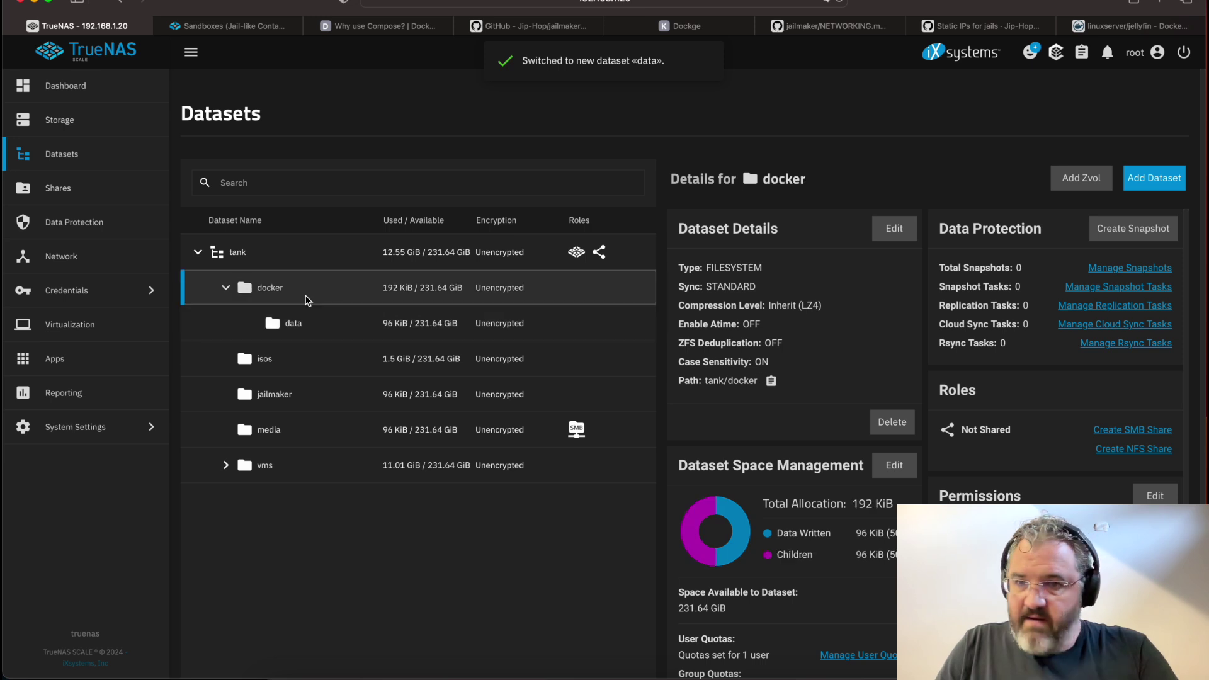
{"action": "left_click", "coordinate": [1154, 178]}
{"action": "left_click", "coordinate": [815, 295]}
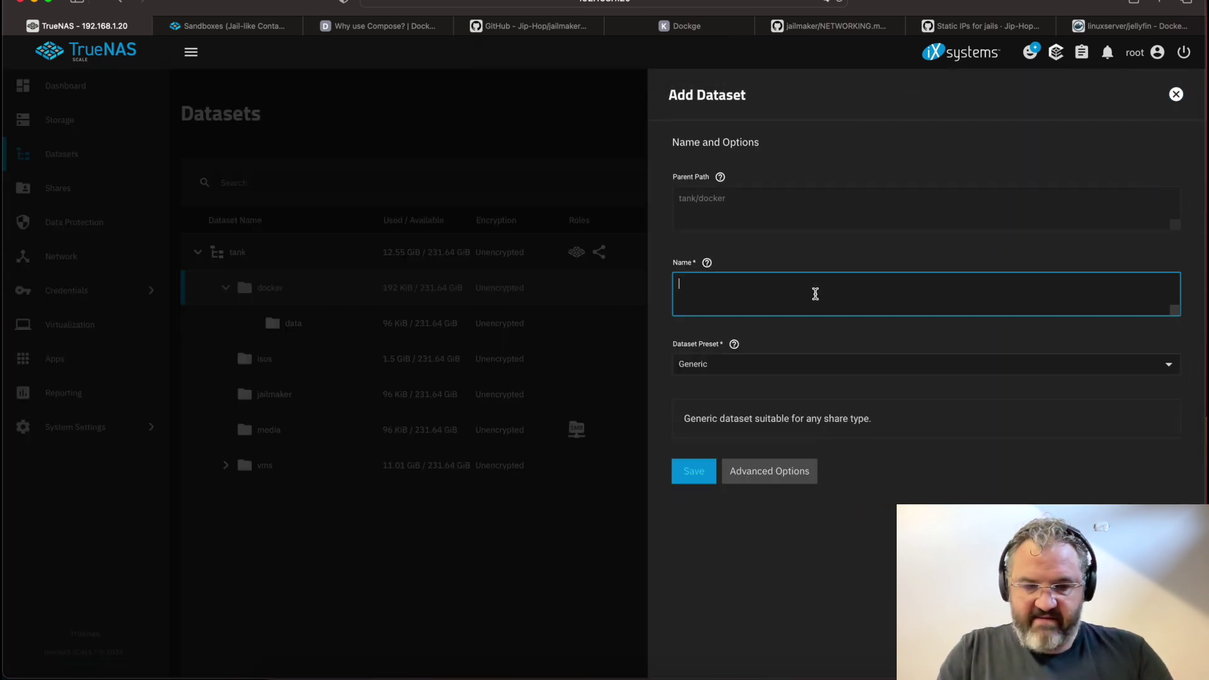
{"action": "type", "text": "stacks"}
{"action": "left_click", "coordinate": [695, 480]}
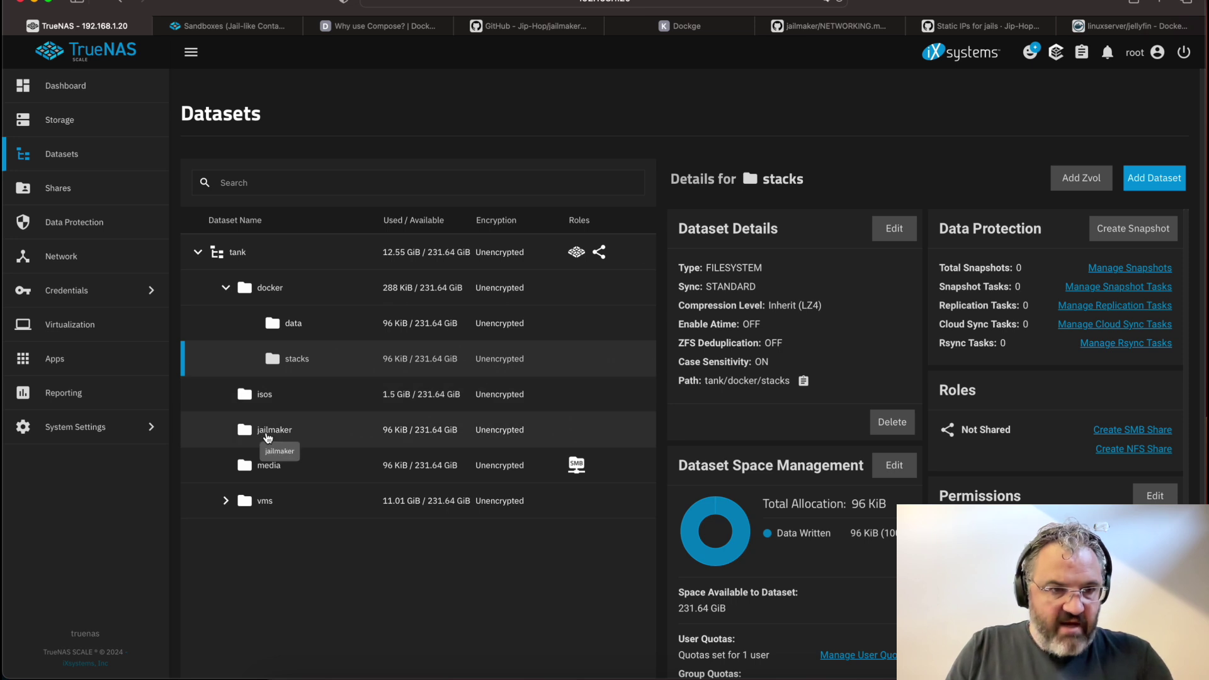
{"action": "left_click", "coordinate": [115, 434]}
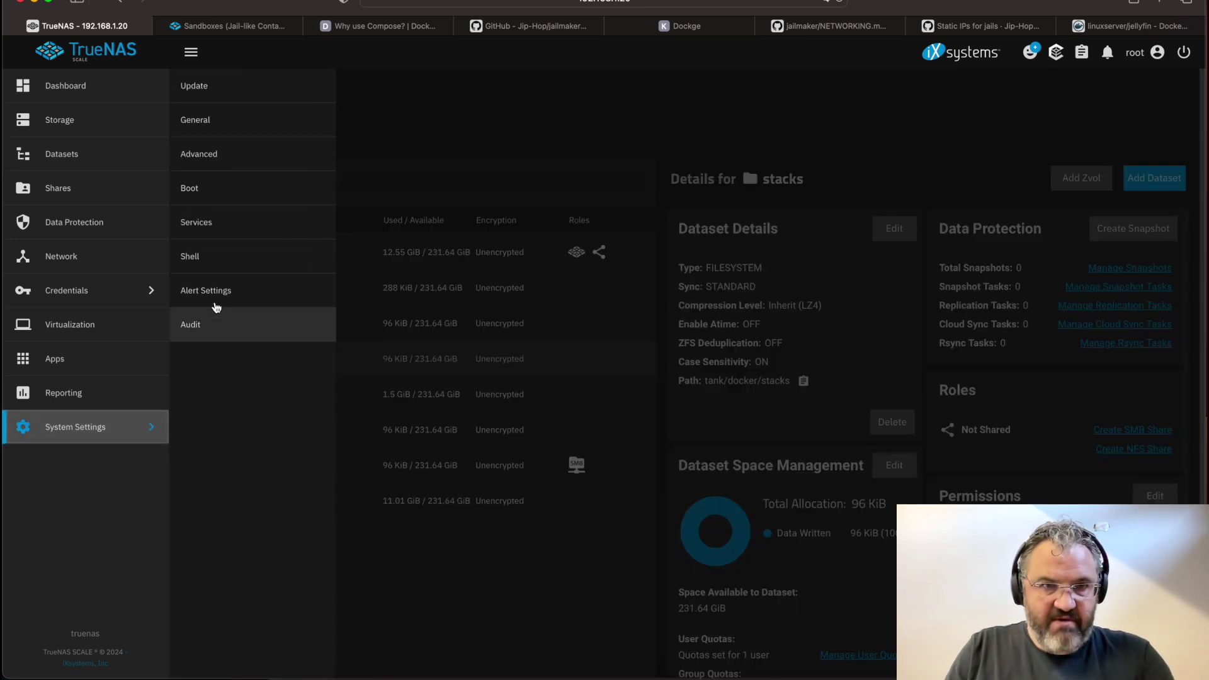
Copy the jailmaker repository's HTTPS clone URL from GitHub's Code menu and return to TrueNAS
{"action": "left_click", "coordinate": [541, 25]}
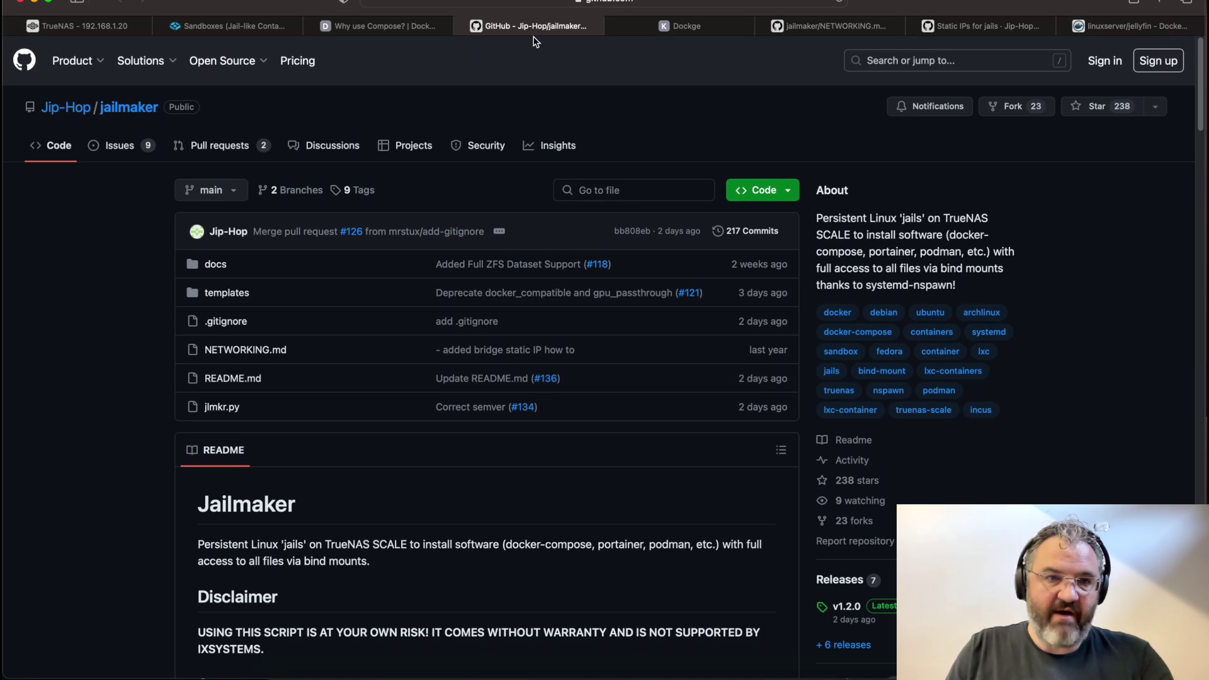
{"action": "left_click", "coordinate": [764, 190]}
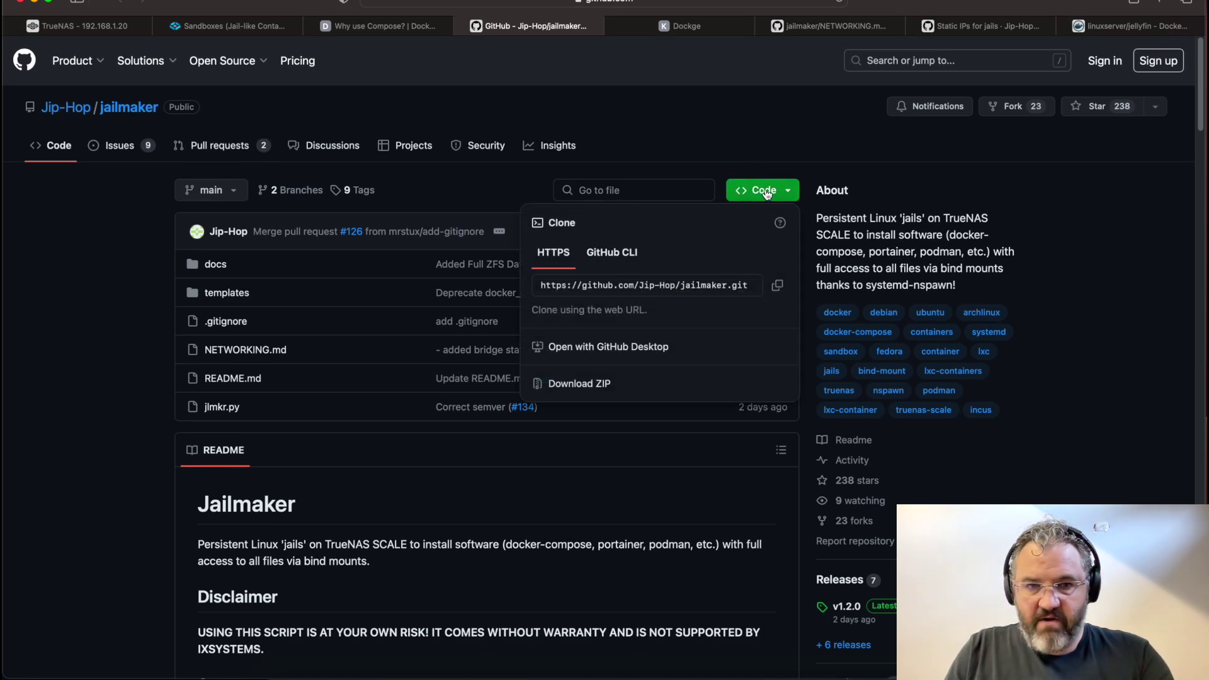
{"action": "left_click", "coordinate": [777, 286]}
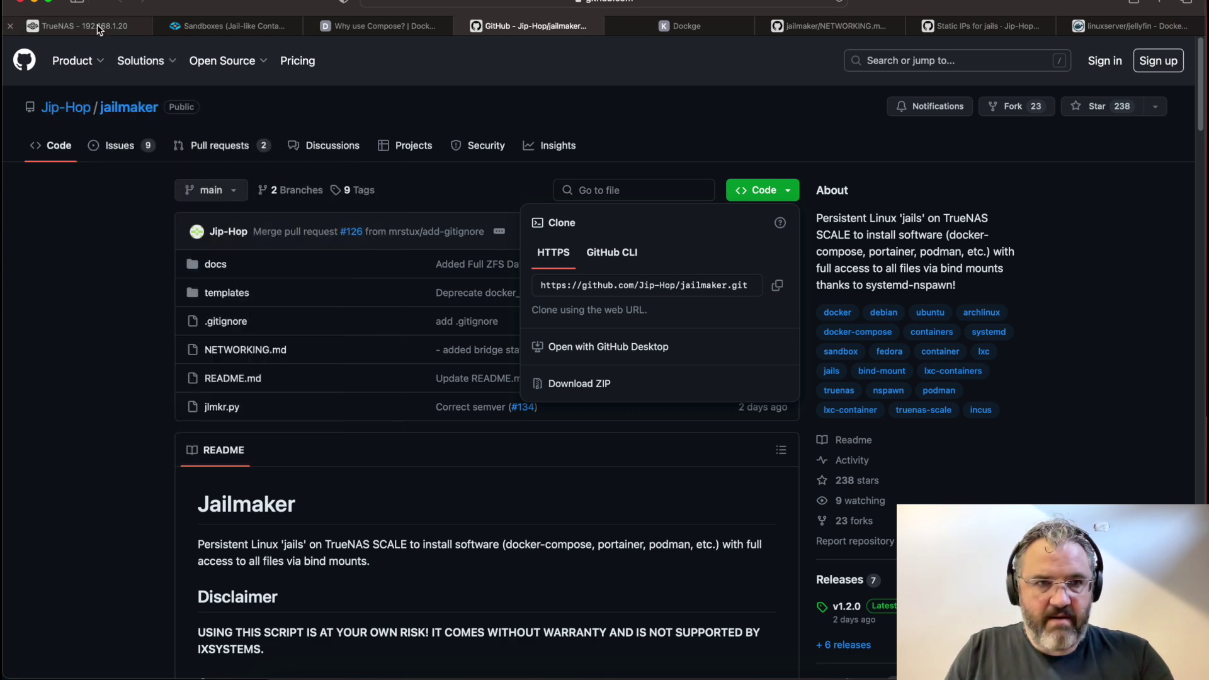
{"action": "left_click", "coordinate": [95, 26]}
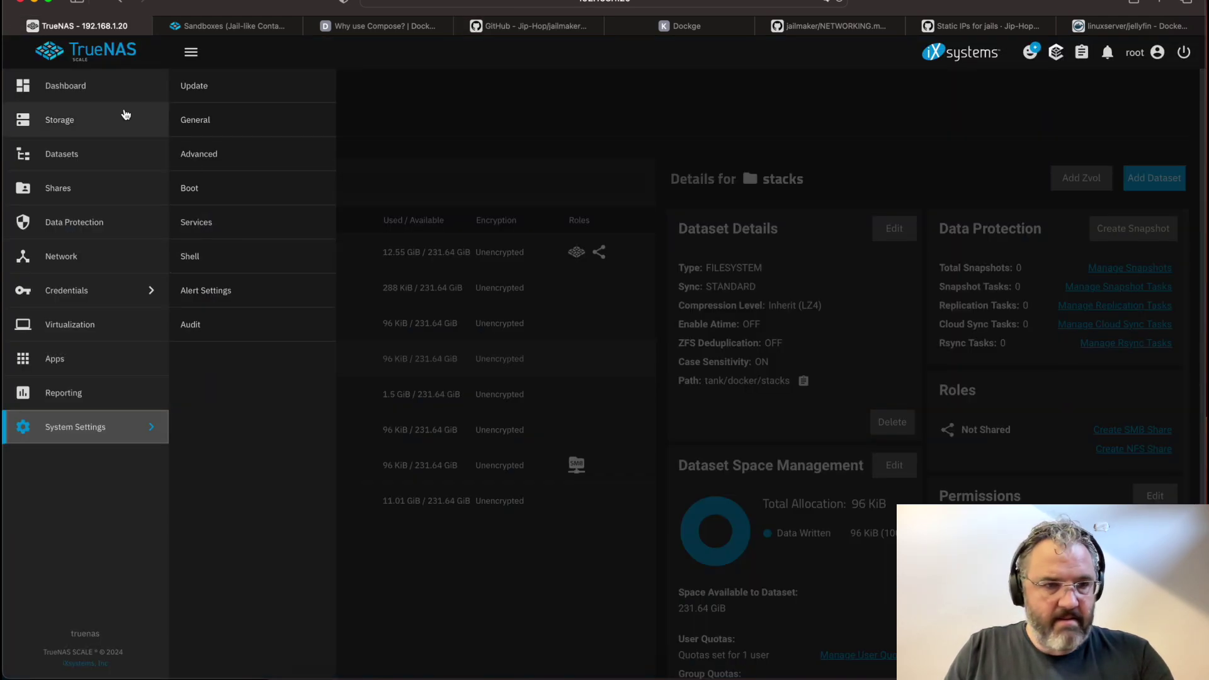
In the system shell, git clone the jailmaker repository into /mnt/tank/jailmaker
{"action": "left_click", "coordinate": [214, 255]}
{"action": "type", "text": "cd /mnt"}
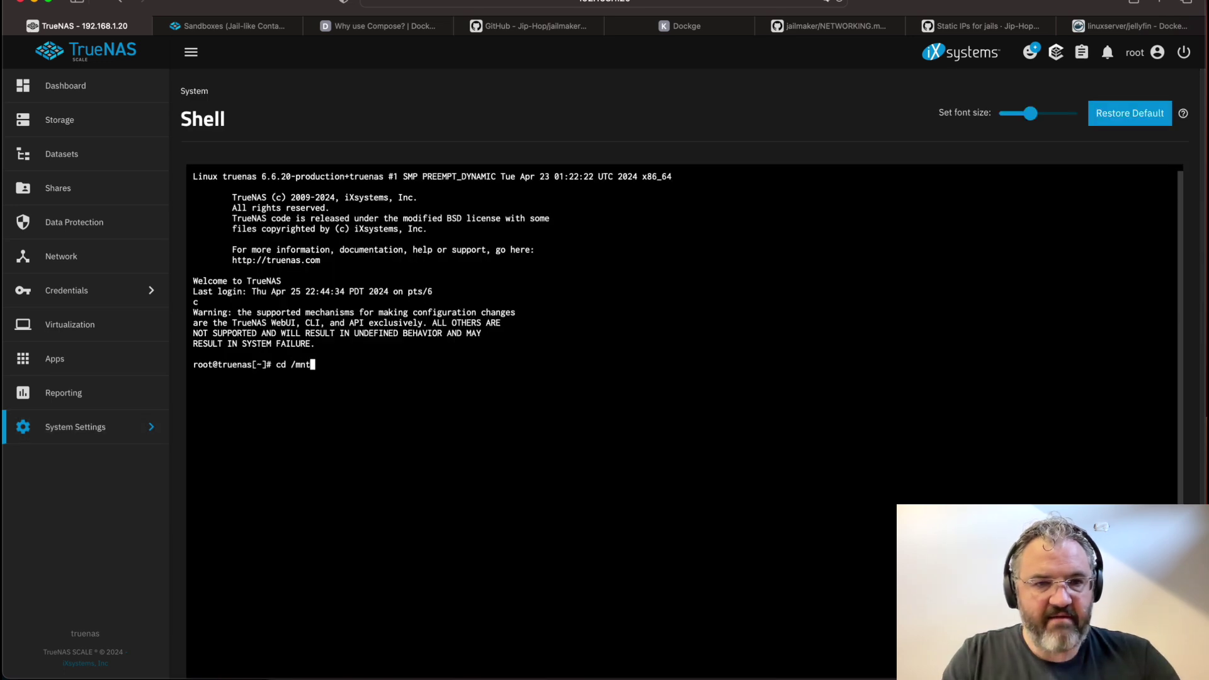
{"action": "type", "text": "/tank/jailmaker/"}
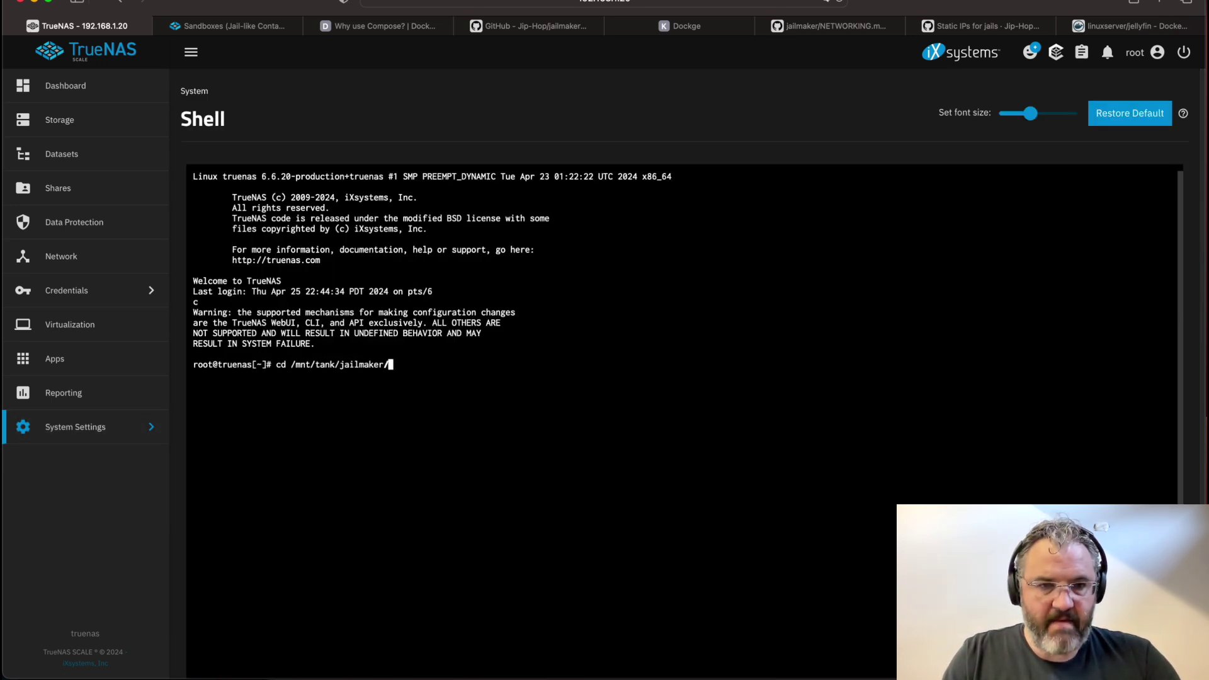
{"action": "key", "text": "Return"}
{"action": "type", "text": "git clone"}
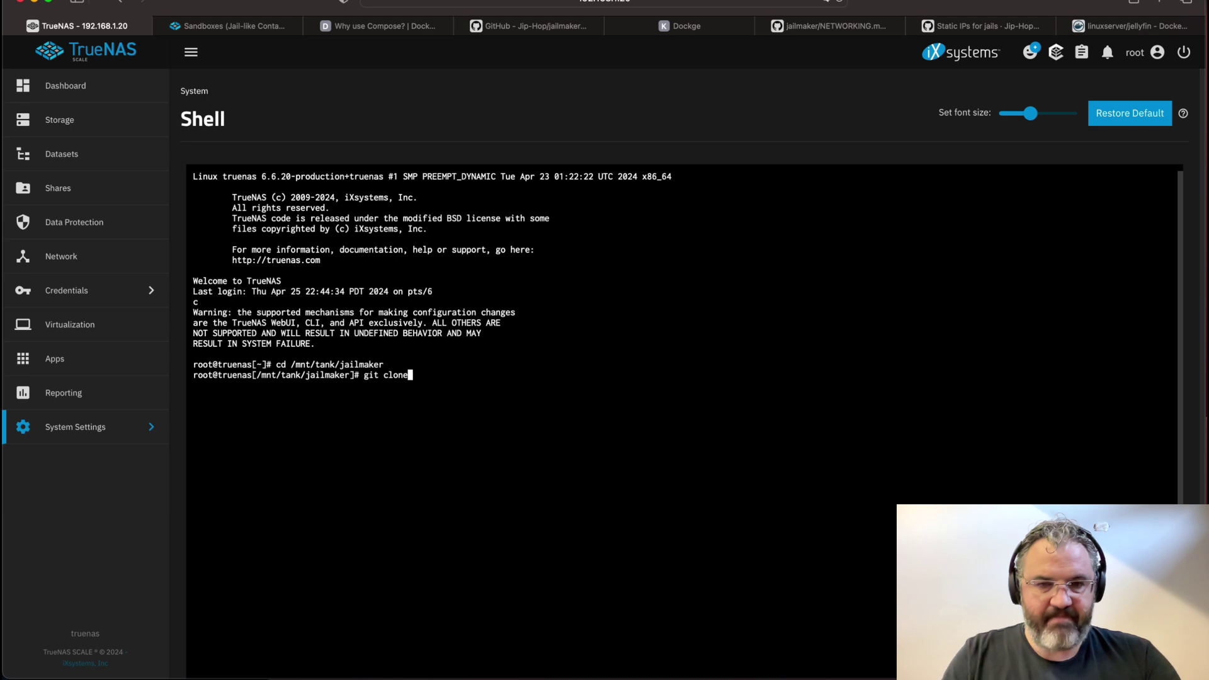
{"action": "key", "text": "super+v"}
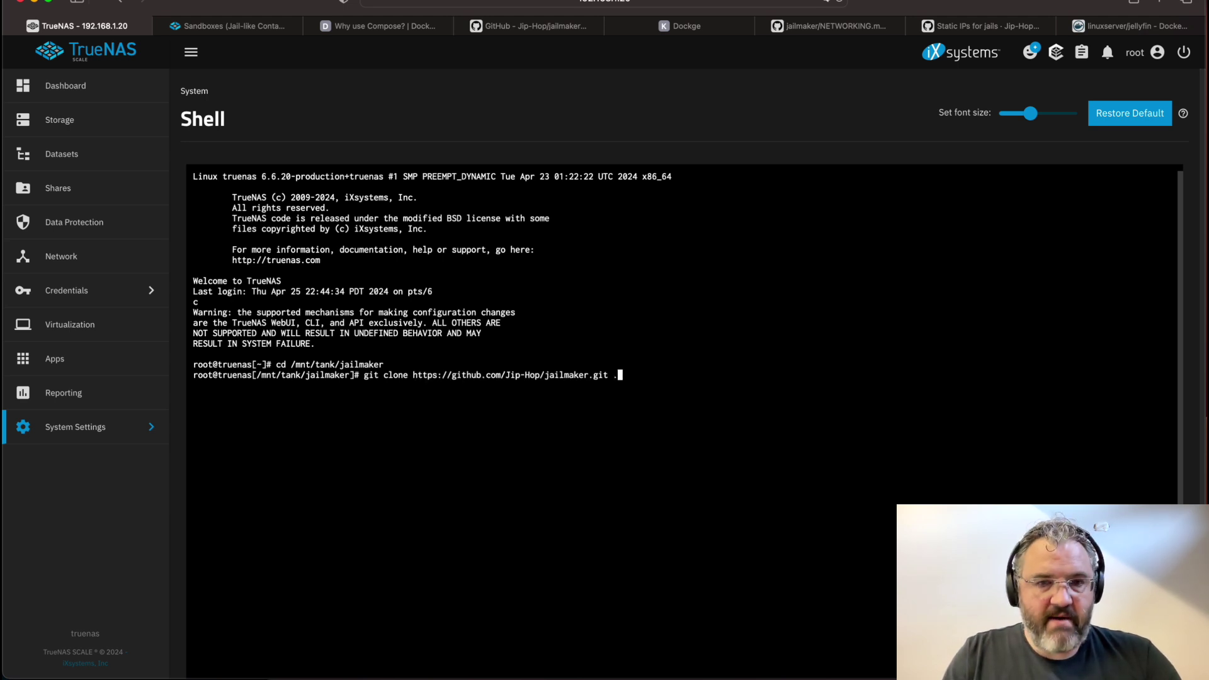
{"action": "key", "text": "Return"}
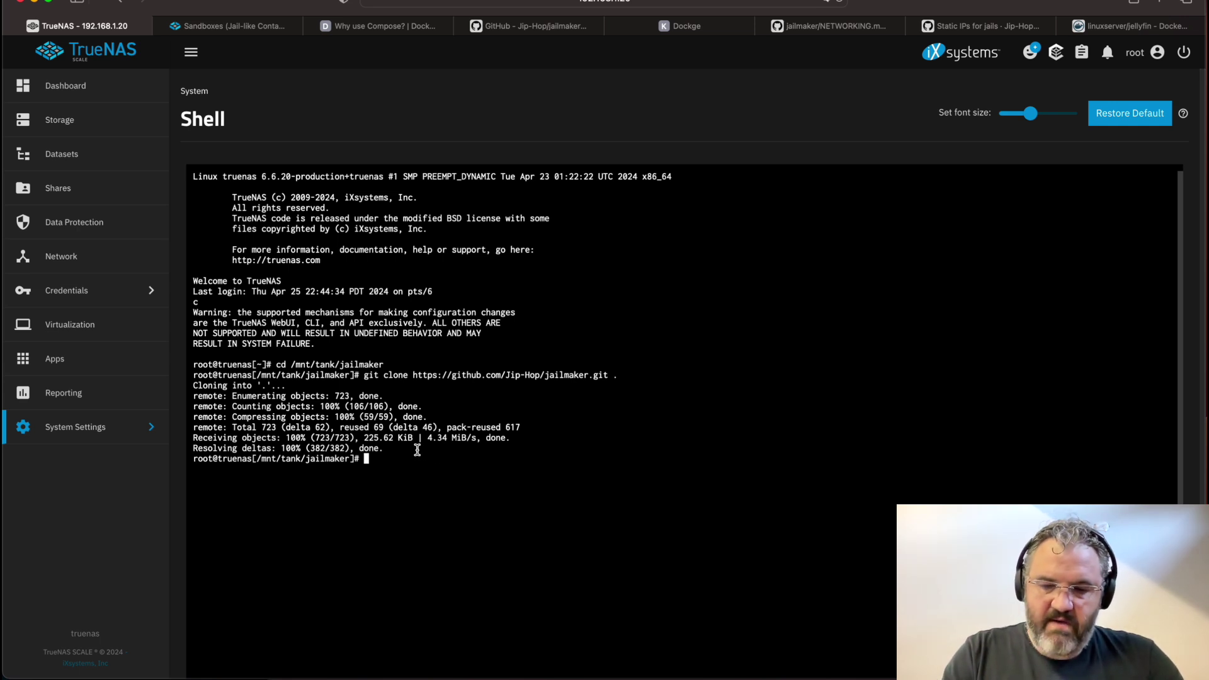
Run ./jlmkr.py install, source /root/.zshrc, and confirm jlmkr list shows no jails
{"action": "type", "text": "./jl"}
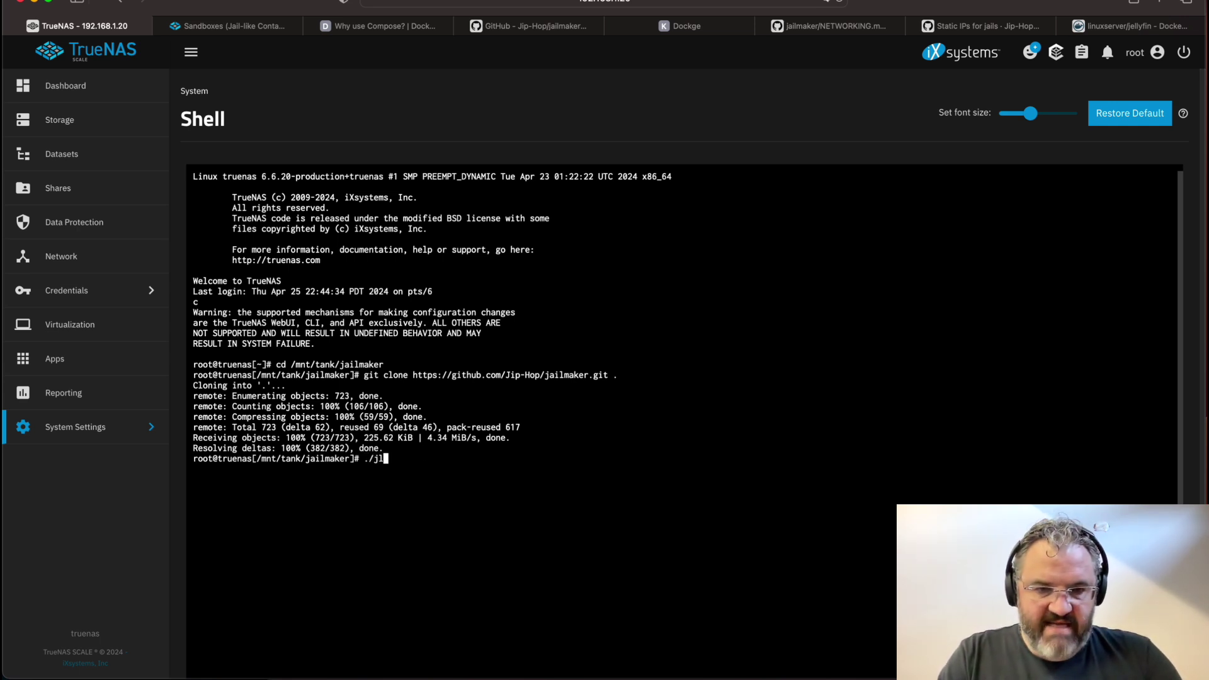
{"action": "key", "text": "Tab"}
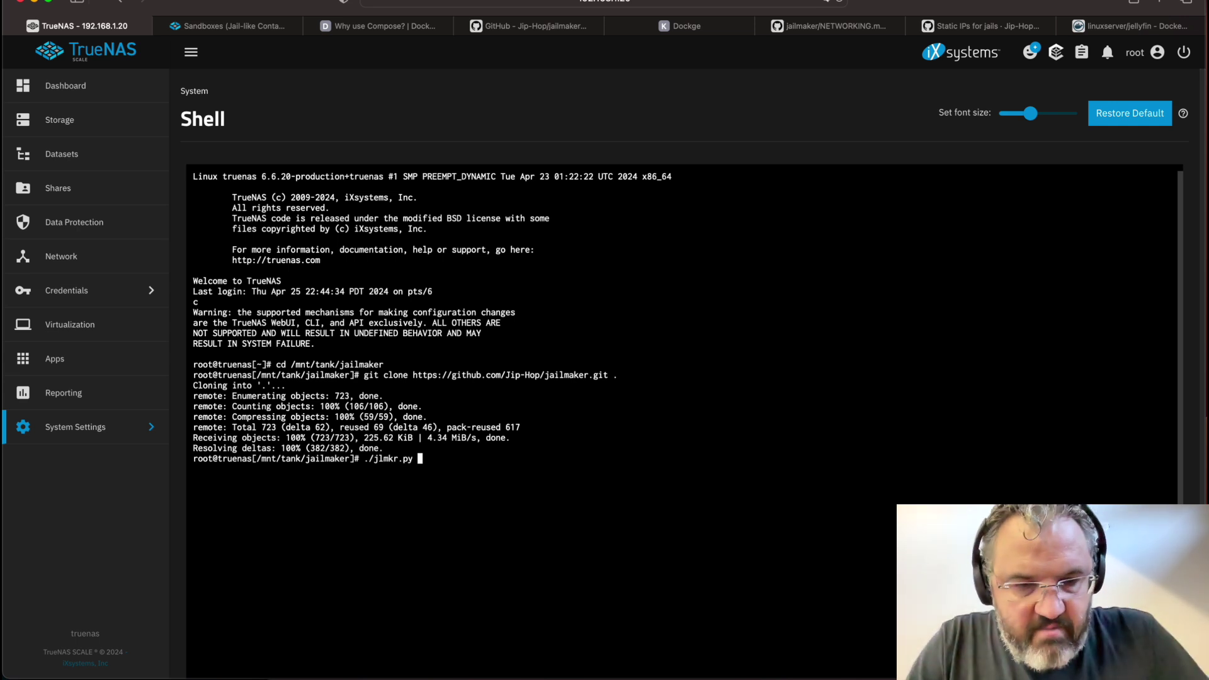
{"action": "type", "text": "install"}
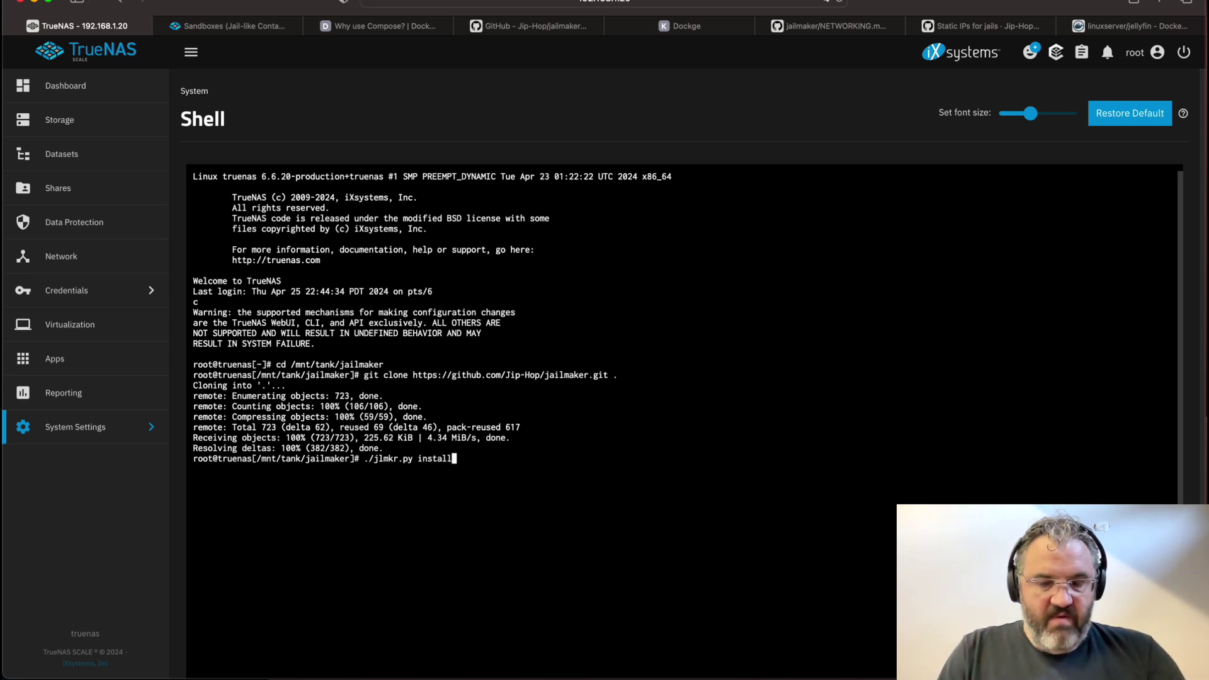
{"action": "key", "text": "Return"}
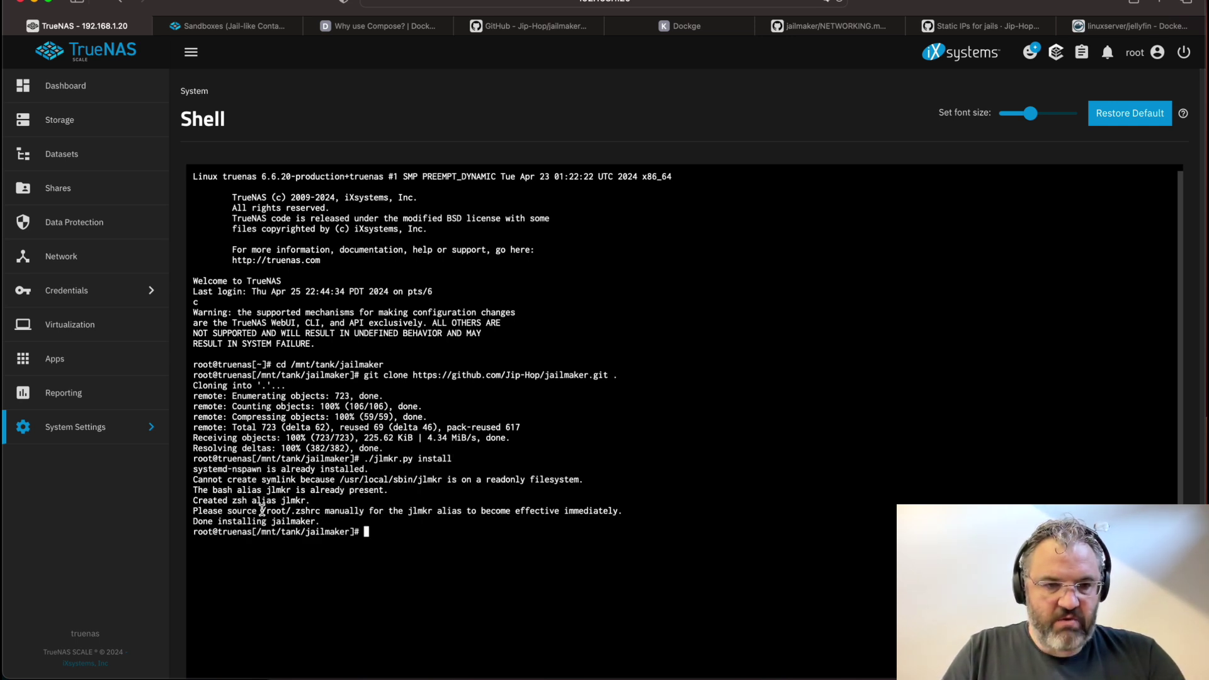
{"action": "left_click_drag", "start_coordinate": [228, 511], "coordinate": [320, 511]}
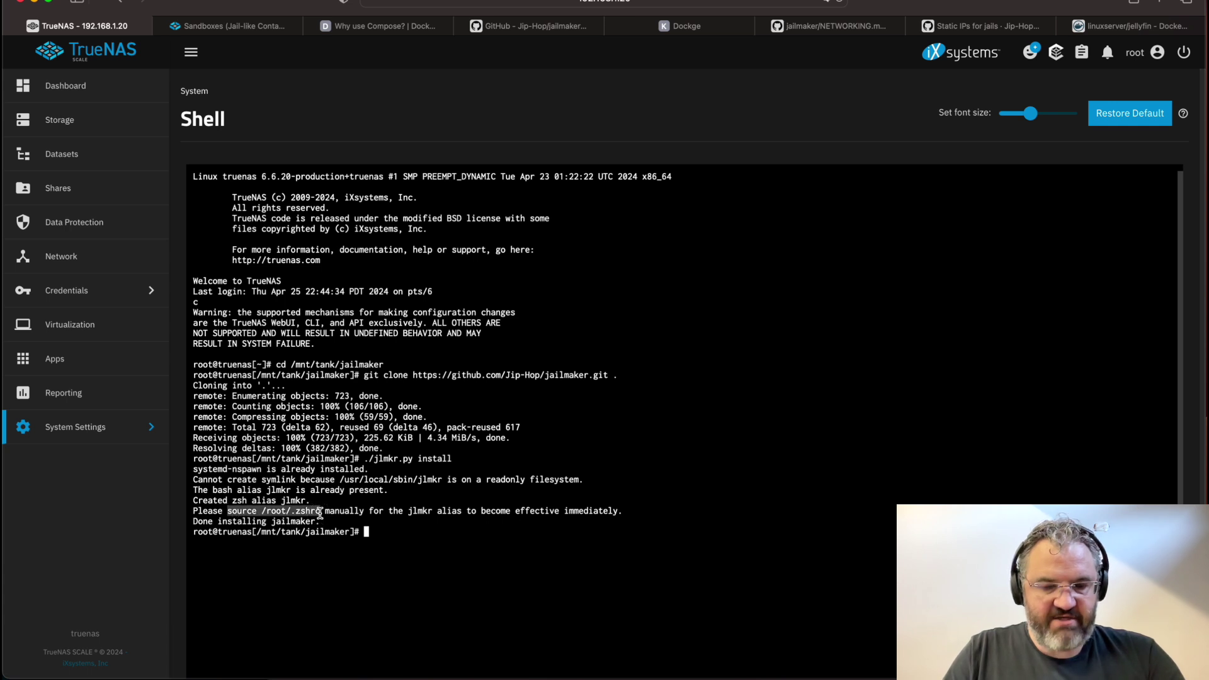
{"action": "key", "text": "super+v"}
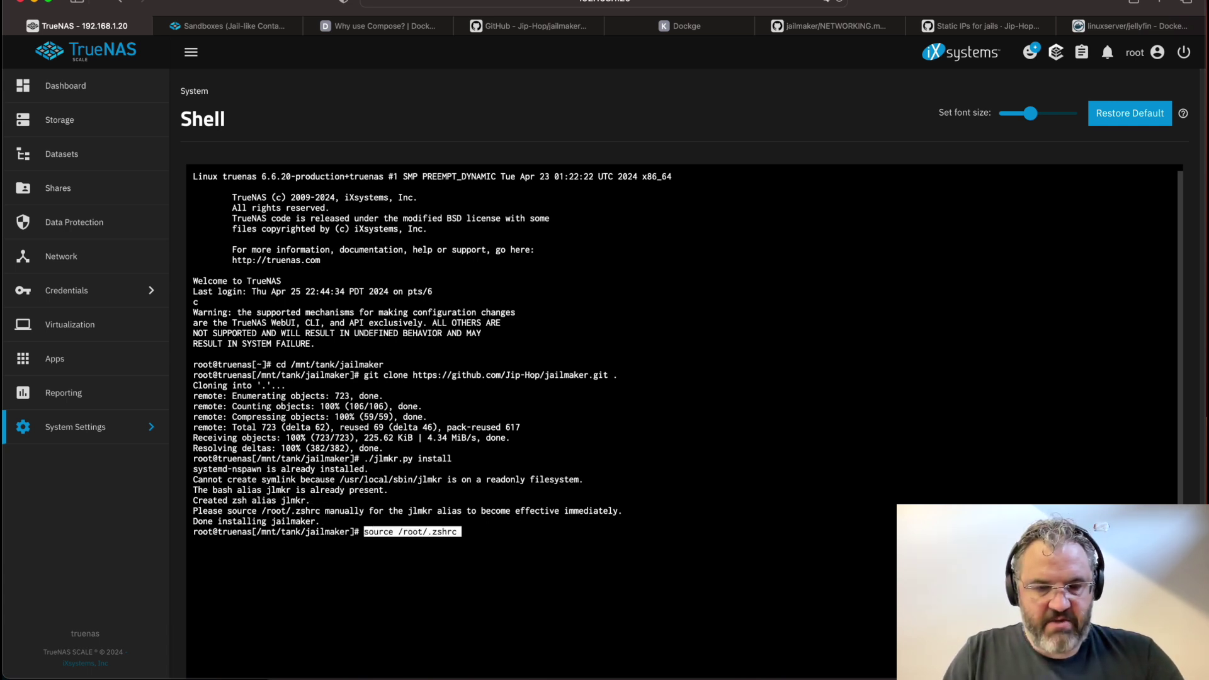
{"action": "key", "text": "Return"}
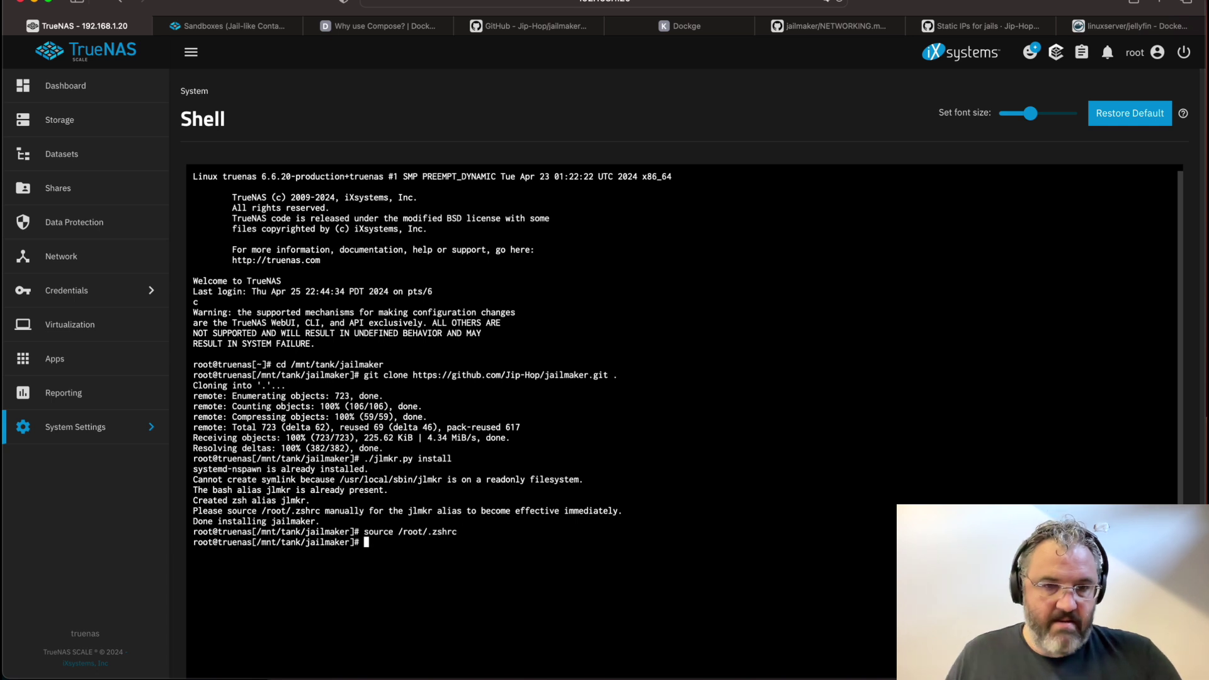
{"action": "type", "text": "jlmkr "}
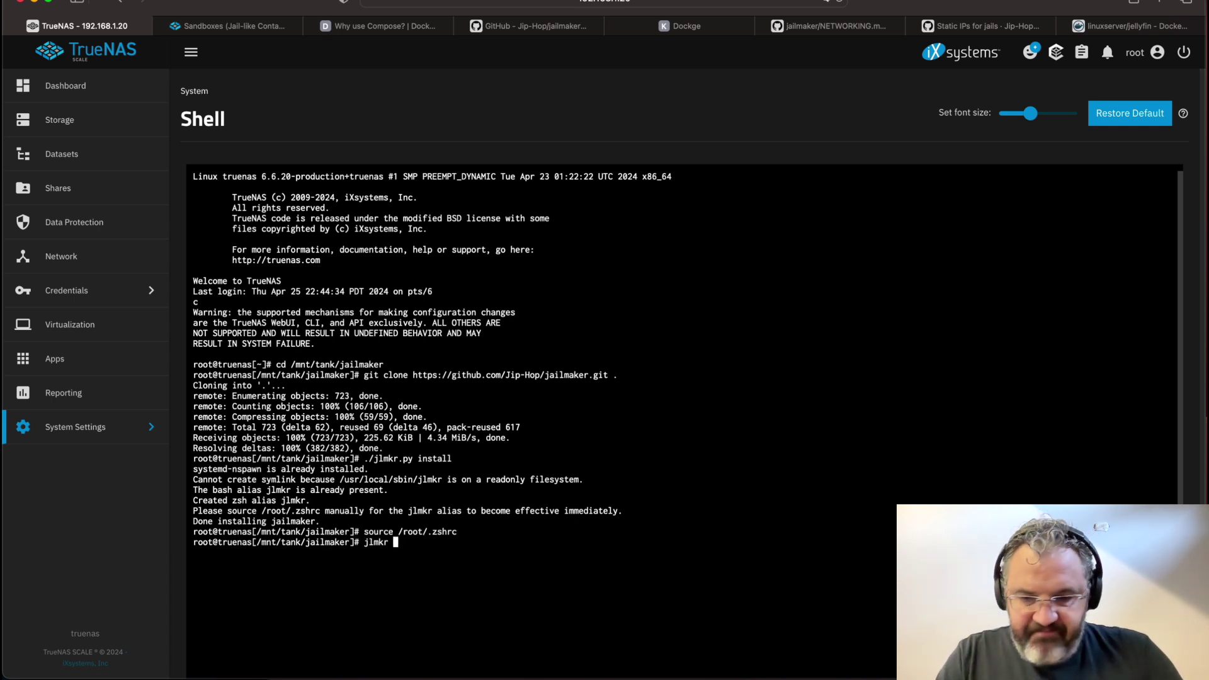
{"action": "type", "text": "list"}
{"action": "key", "text": "Return"}
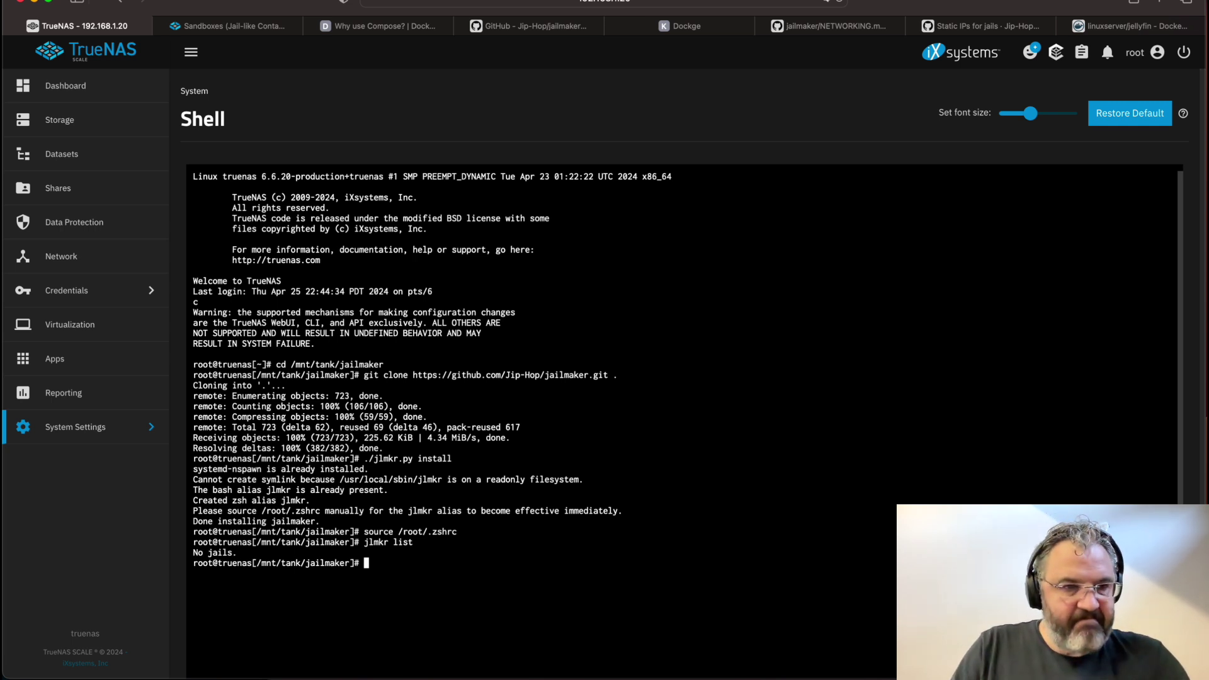
Go to System Settings > Advanced and begin adding an Init/Shutdown script
{"action": "left_click", "coordinate": [119, 426]}
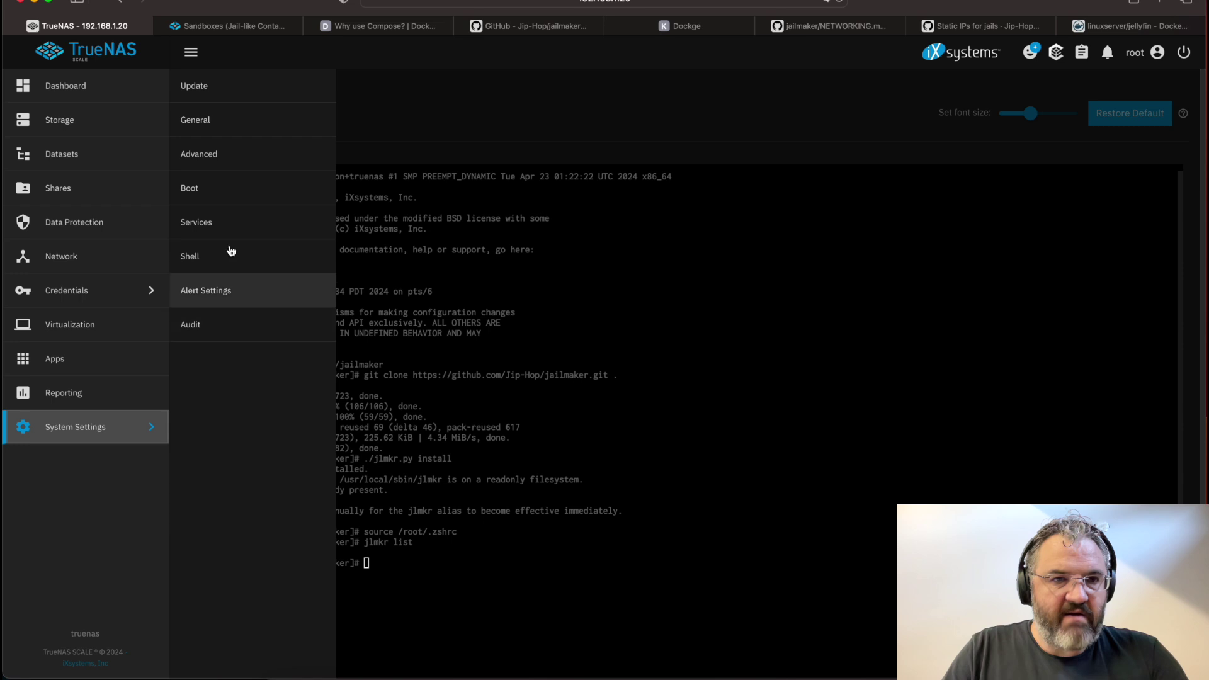
{"action": "left_click", "coordinate": [211, 161]}
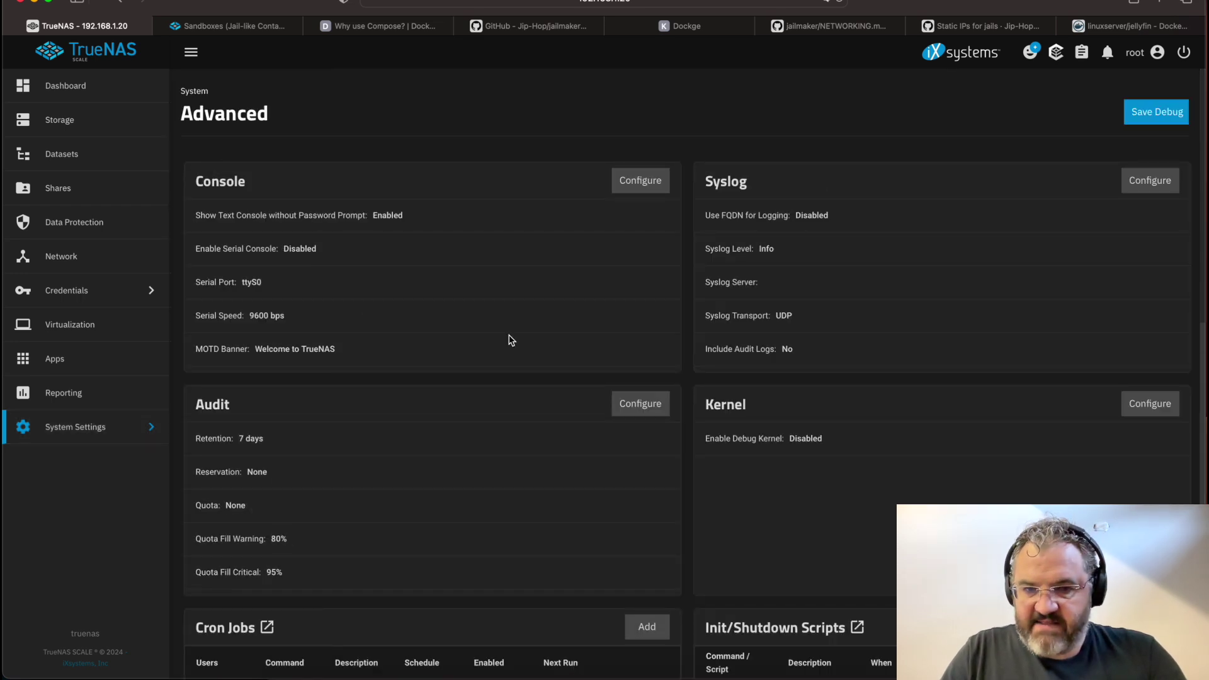
{"action": "scroll", "coordinate": [508, 340], "scroll_direction": "down", "scroll_amount": 3}
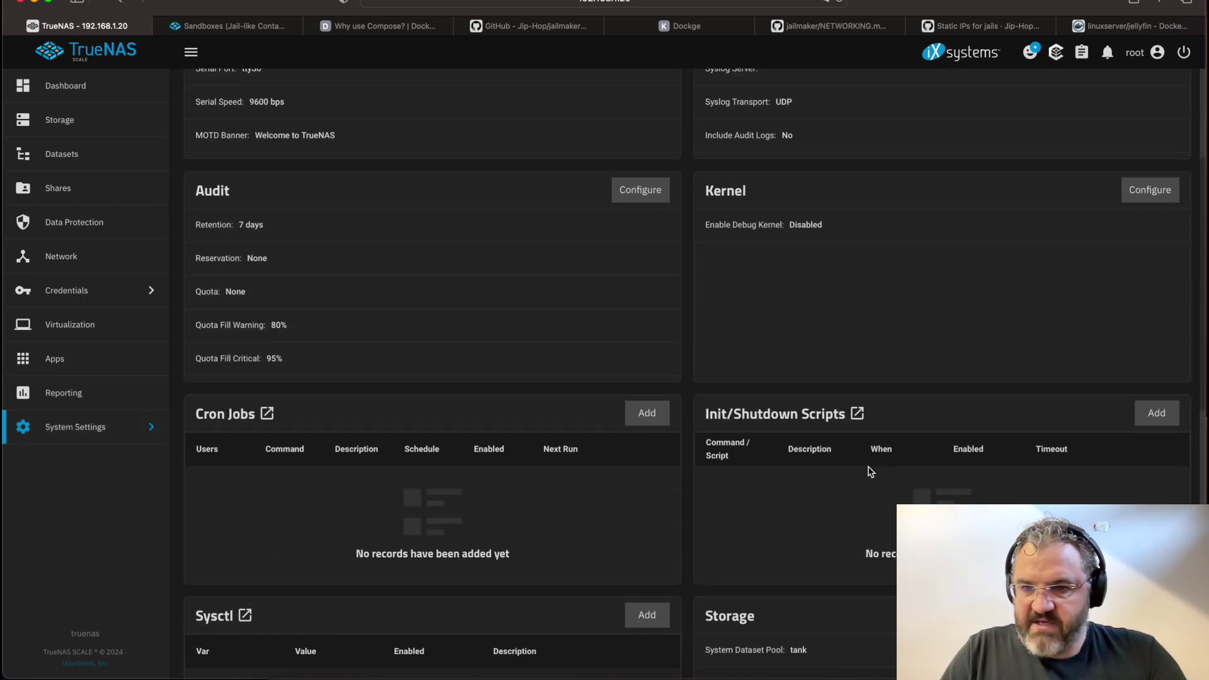
{"action": "left_click", "coordinate": [1154, 421]}
Save a Post Init command script 'start jailmaker' running /mnt/tank/jailmaker/jlmkr.py startup, timeout 30
{"action": "left_click", "coordinate": [782, 418]}
{"action": "type", "text": "start "}
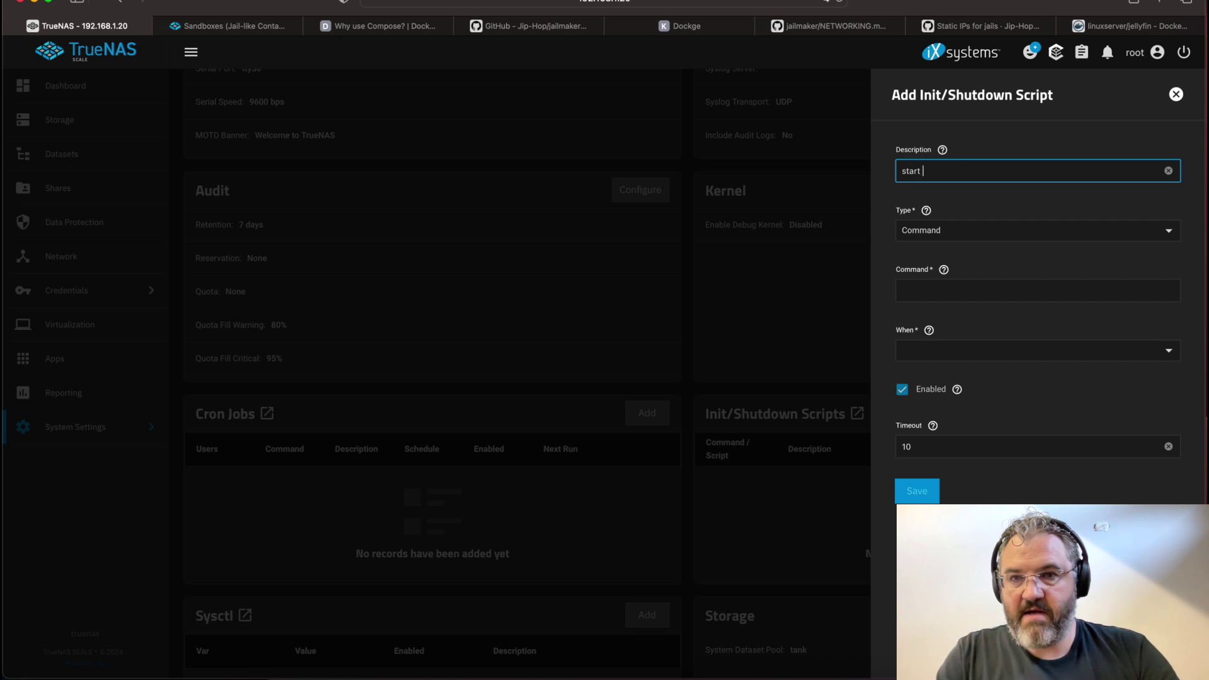
{"action": "type", "text": "jailmaker"}
{"action": "key", "text": "Tab"}
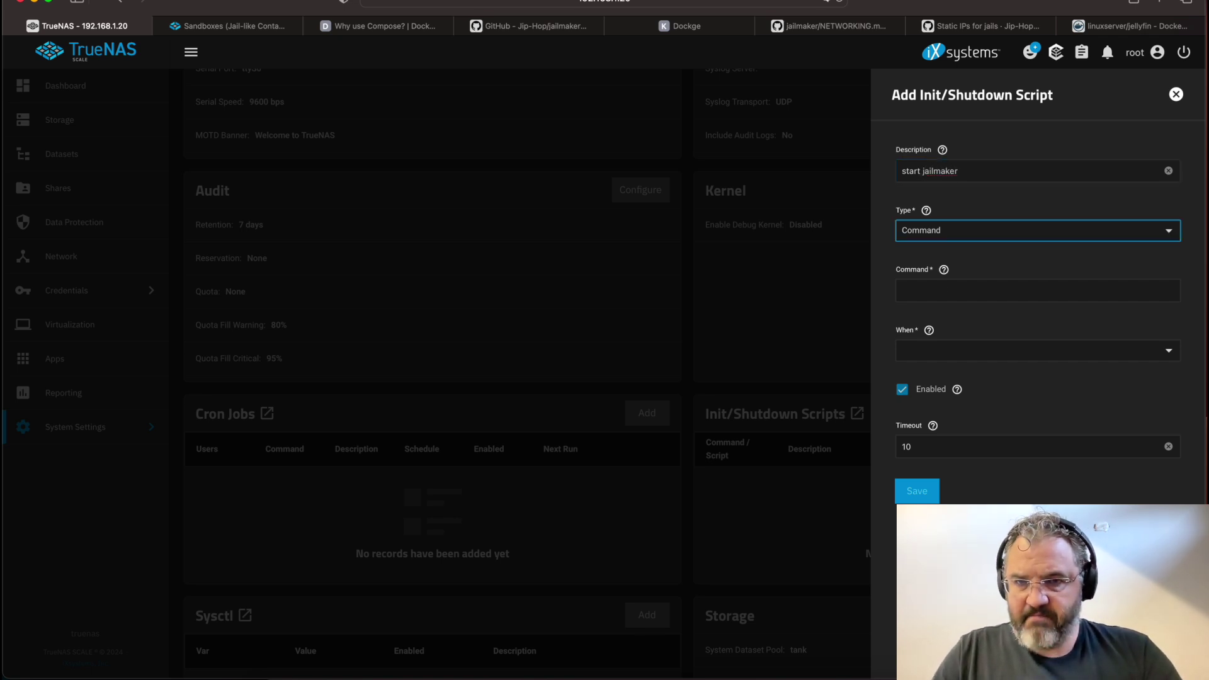
{"action": "left_click", "coordinate": [938, 288]}
{"action": "type", "text": "/mnt"}
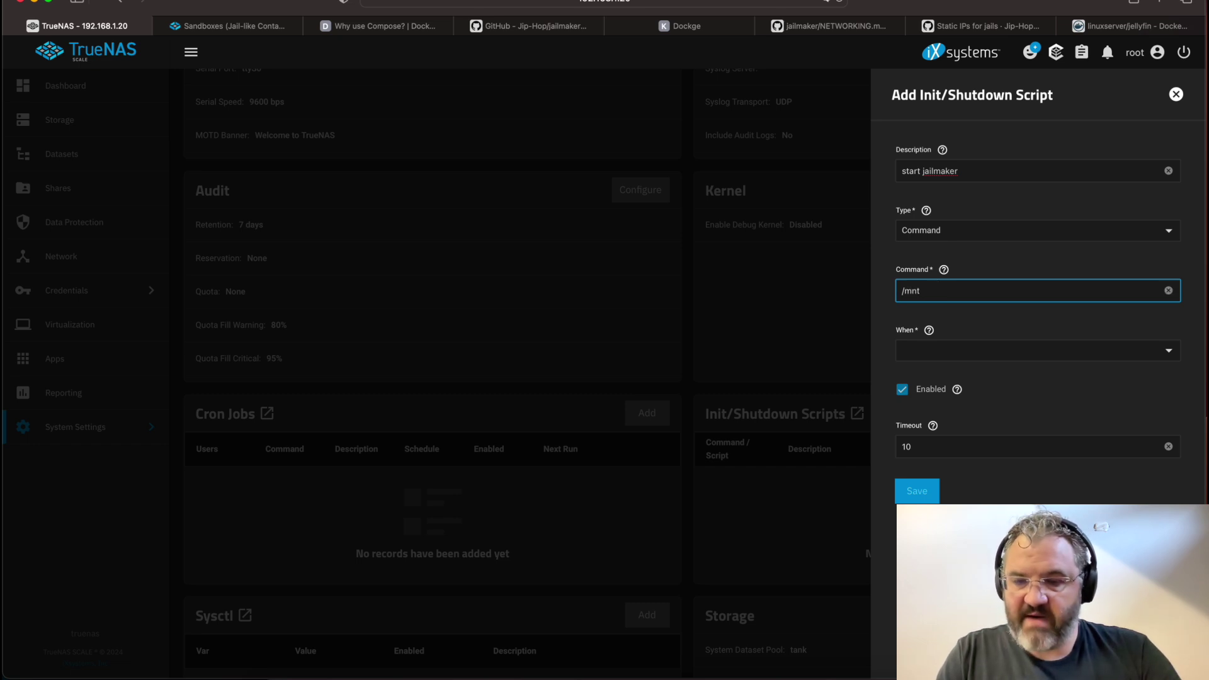
{"action": "type", "text": "/tank/jailm"}
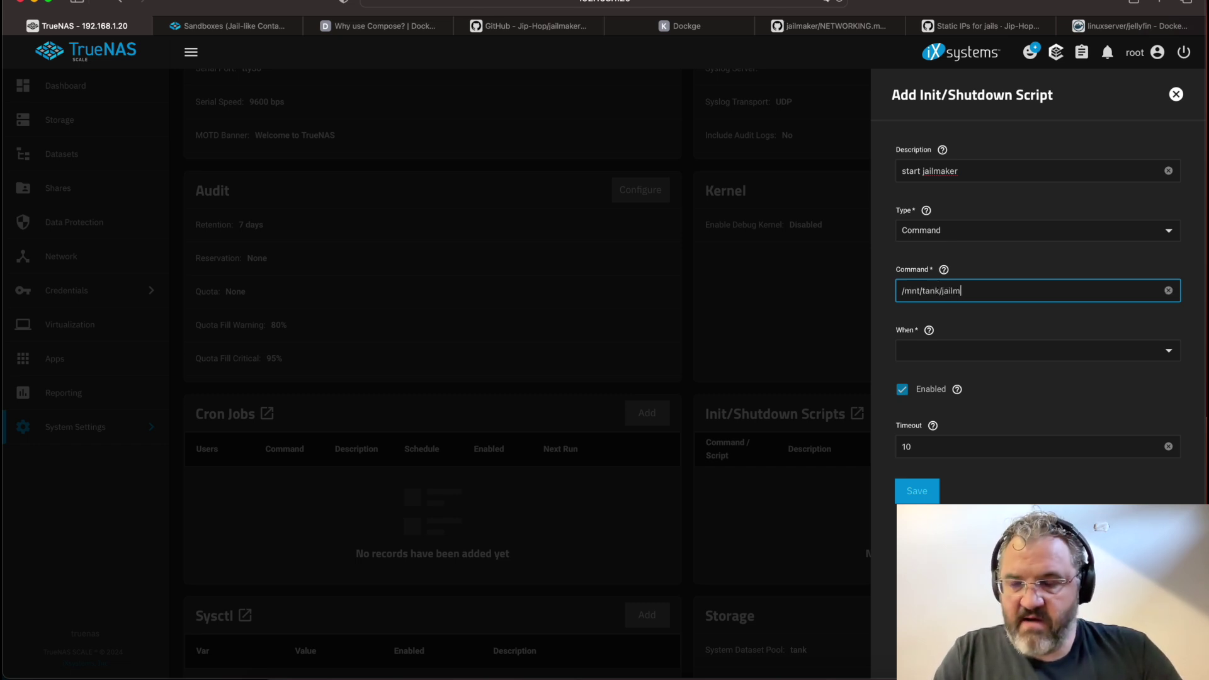
{"action": "type", "text": "aker/jl"}
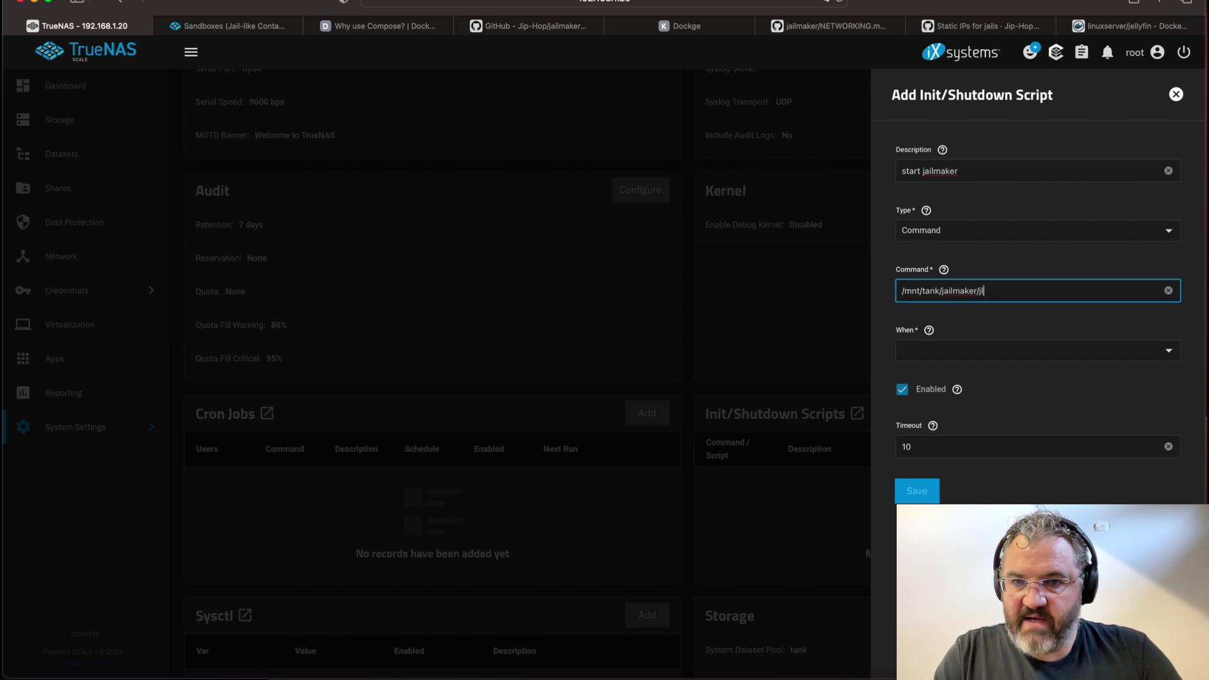
{"action": "type", "text": "mkr.py "}
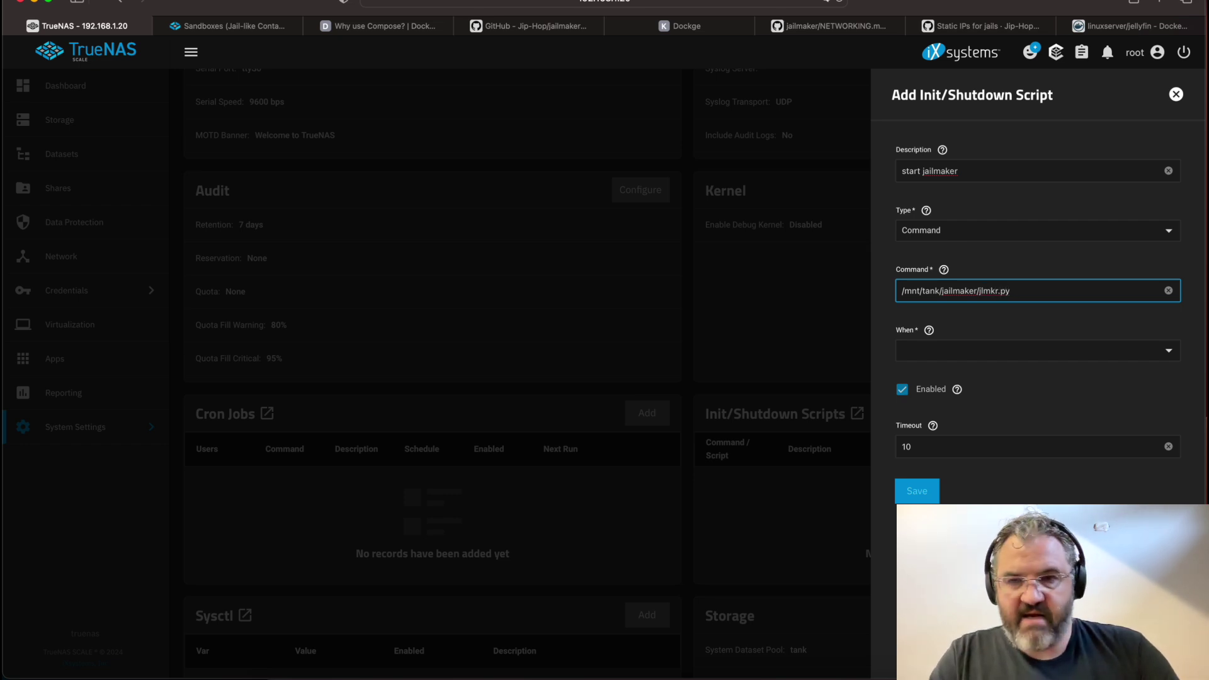
{"action": "type", "text": "startup"}
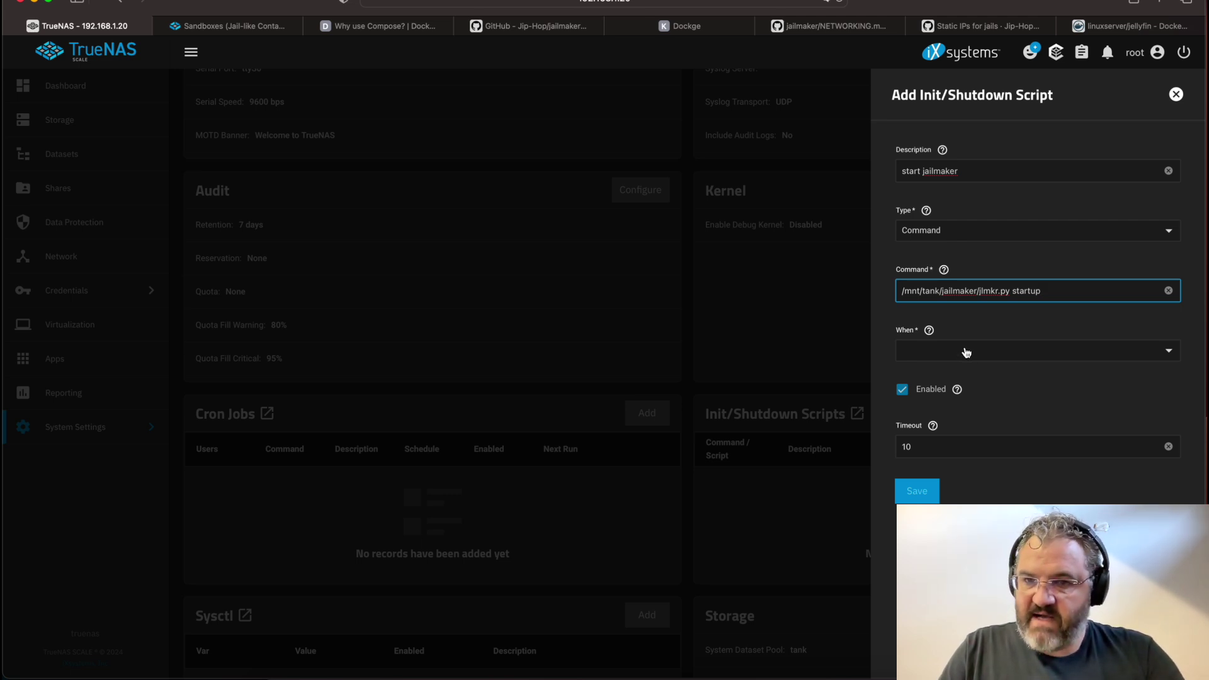
{"action": "left_click", "coordinate": [966, 353]}
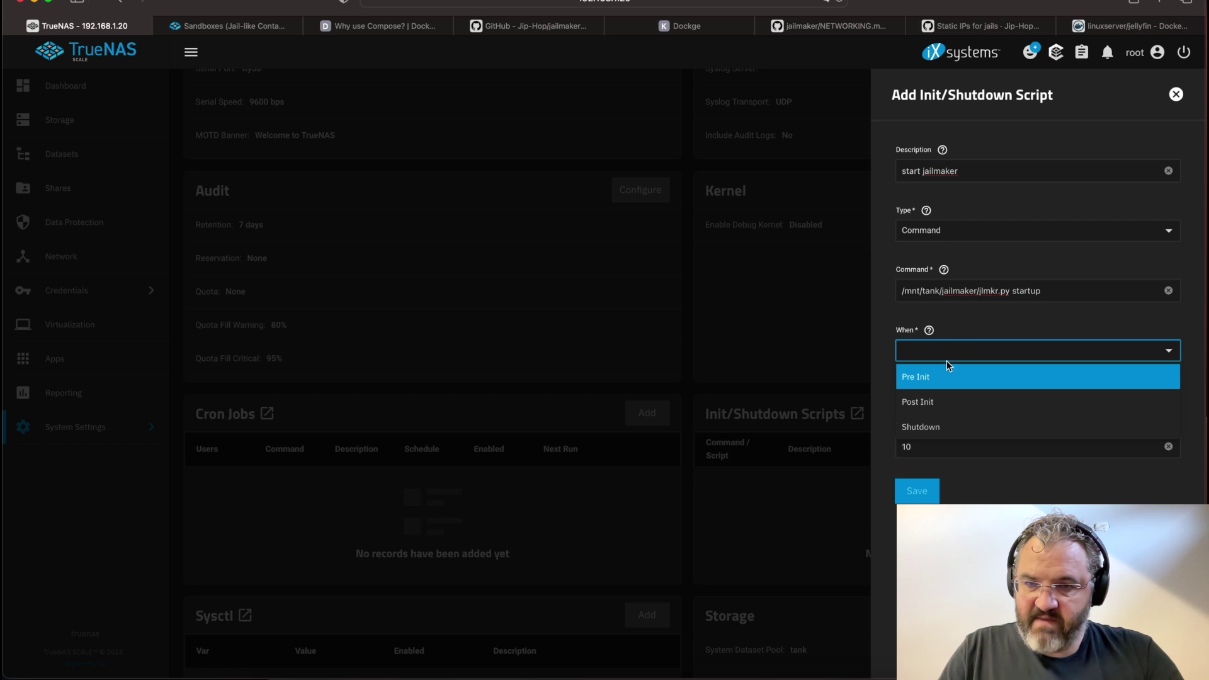
{"action": "left_click", "coordinate": [938, 410]}
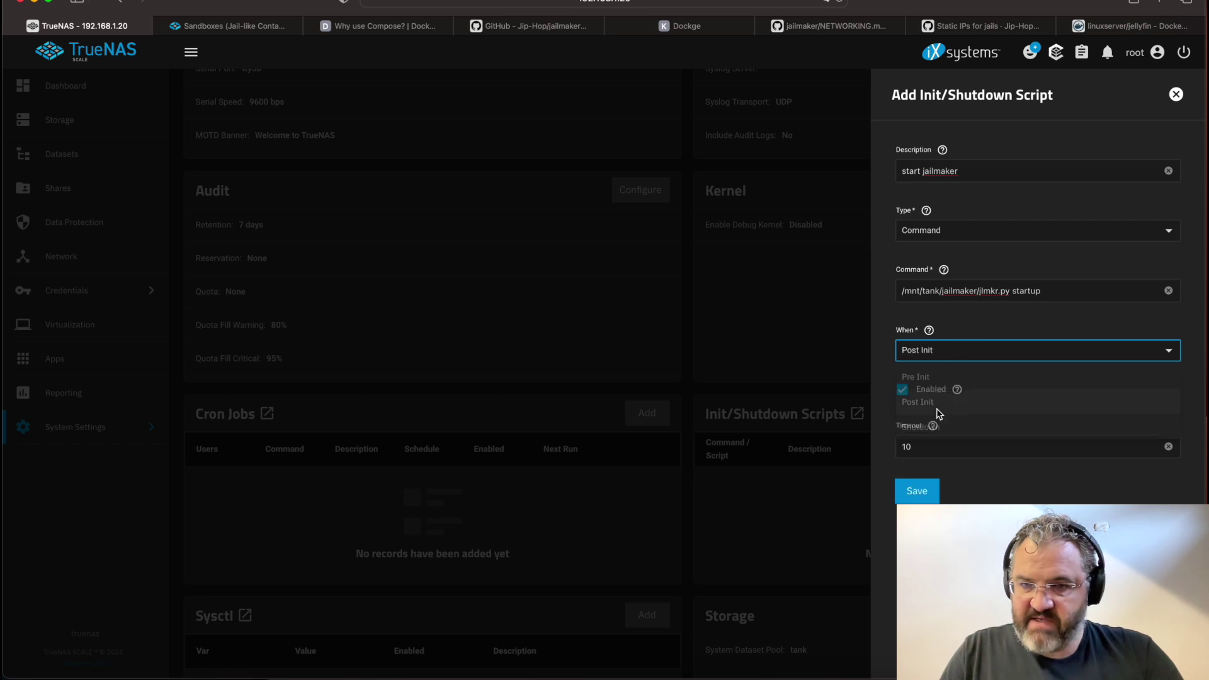
{"action": "double_click", "coordinate": [941, 447]}
{"action": "type", "text": "30"}
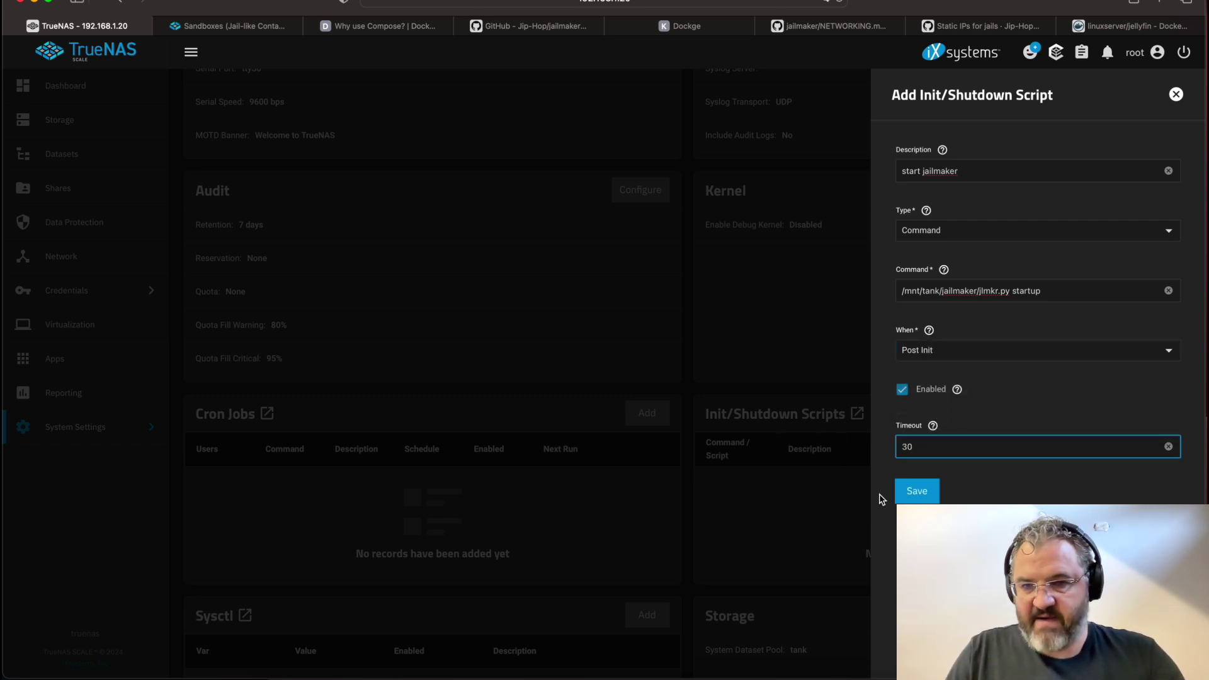
{"action": "left_click", "coordinate": [919, 491]}
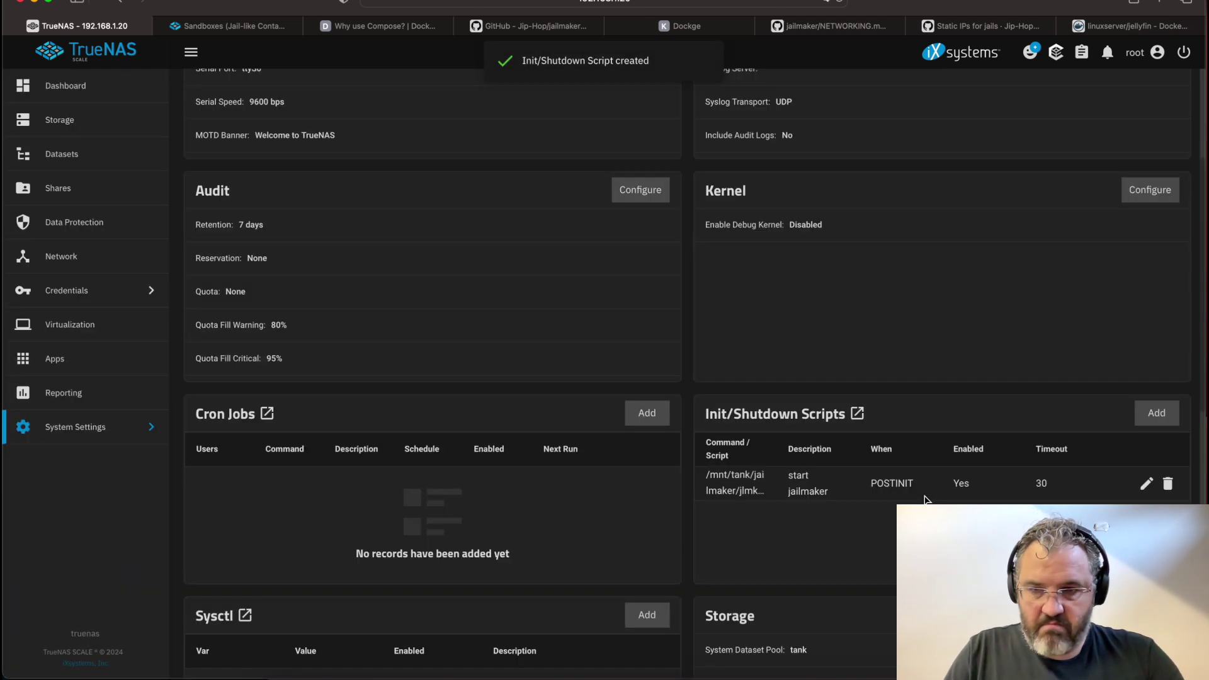
{"action": "left_click", "coordinate": [107, 439]}
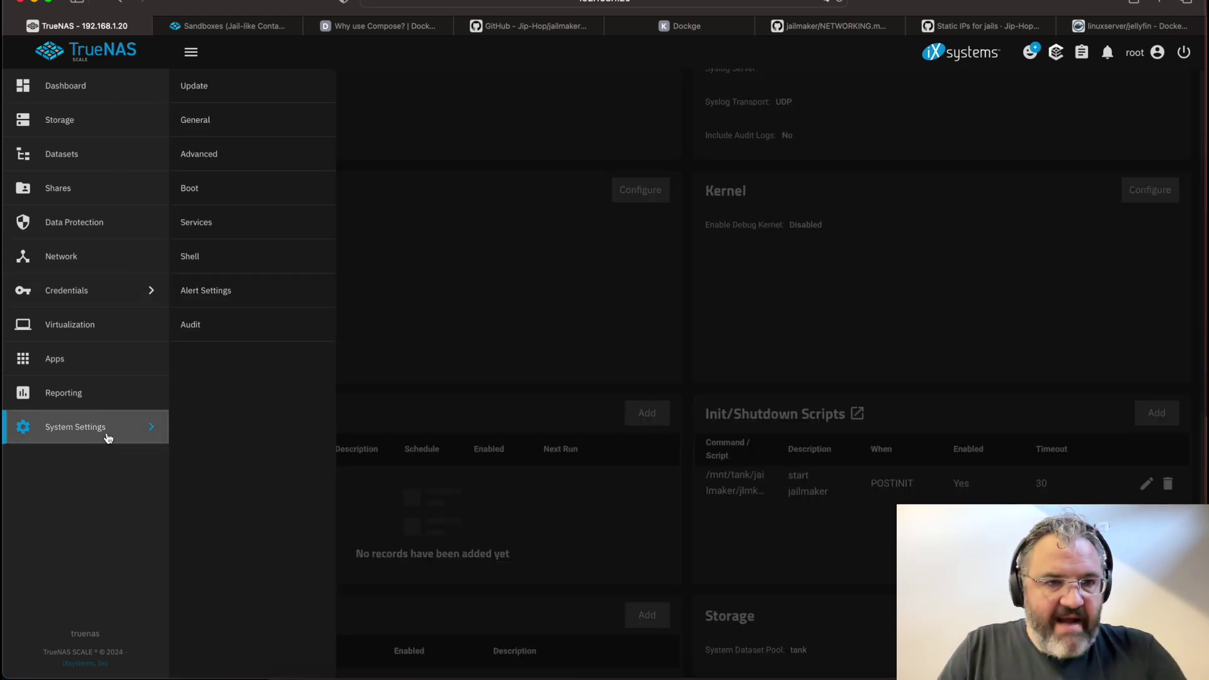
Run jlmkr list in a new shell session to confirm it works and reports no jails
{"action": "left_click", "coordinate": [216, 259]}
{"action": "type", "text": "jlmkr list"}
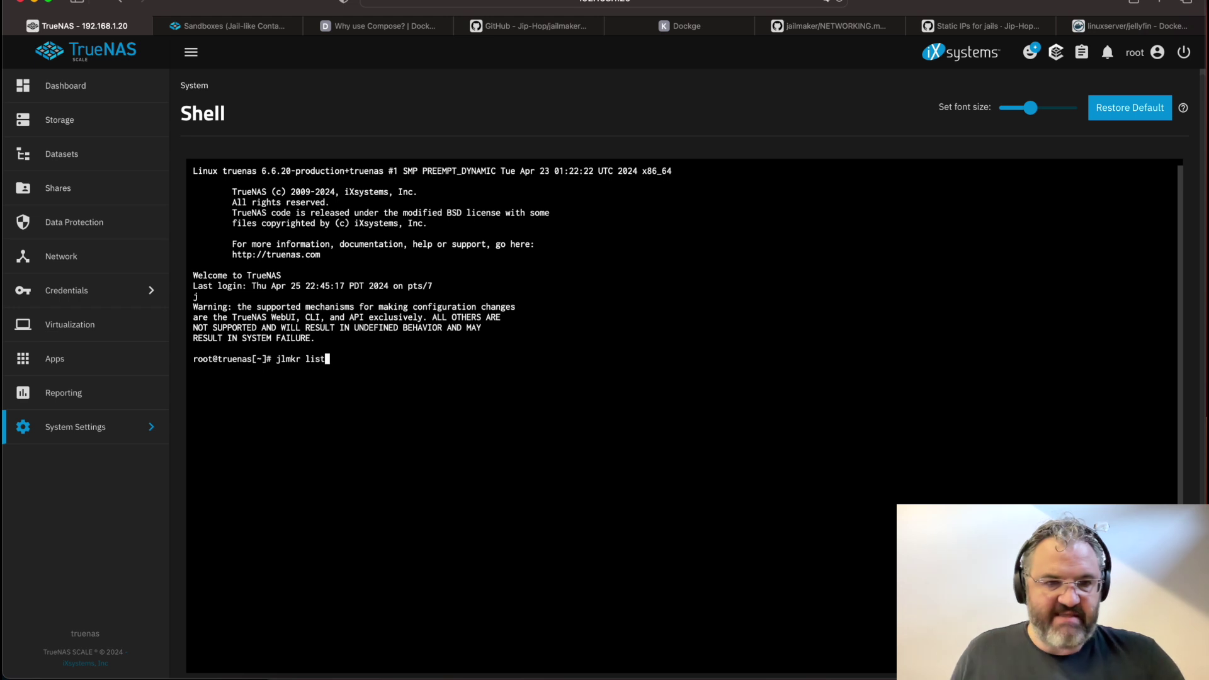
{"action": "key", "text": "Return"}
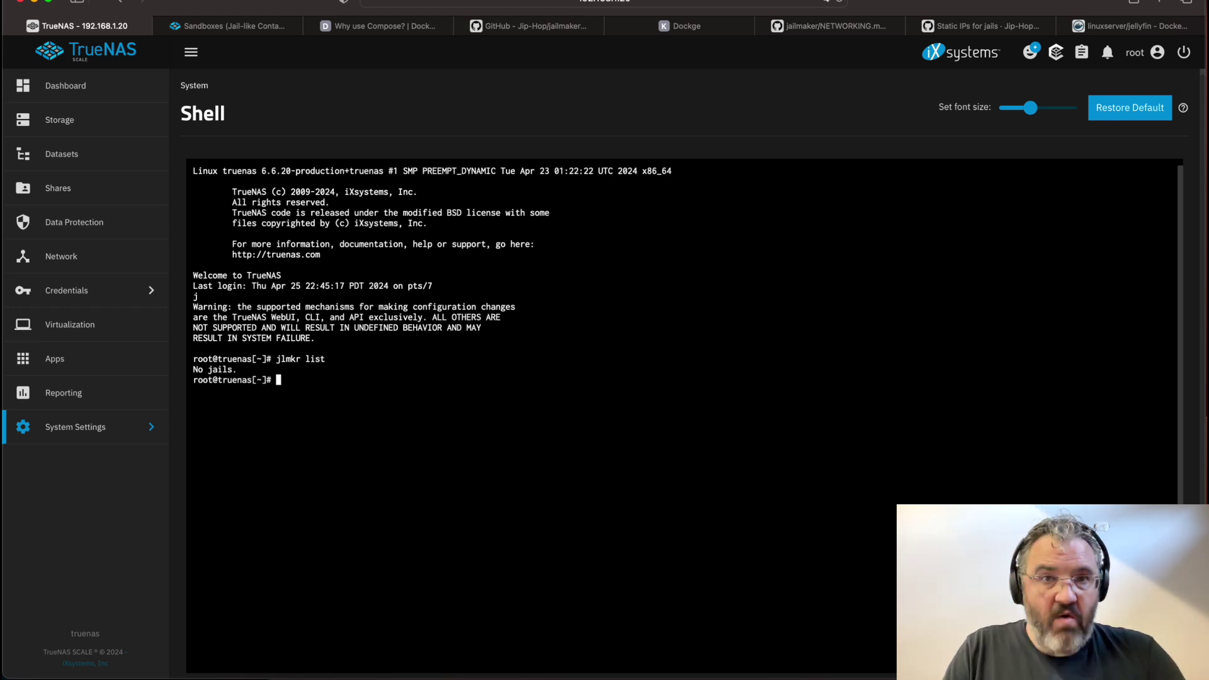
{"action": "left_click", "coordinate": [543, 26]}
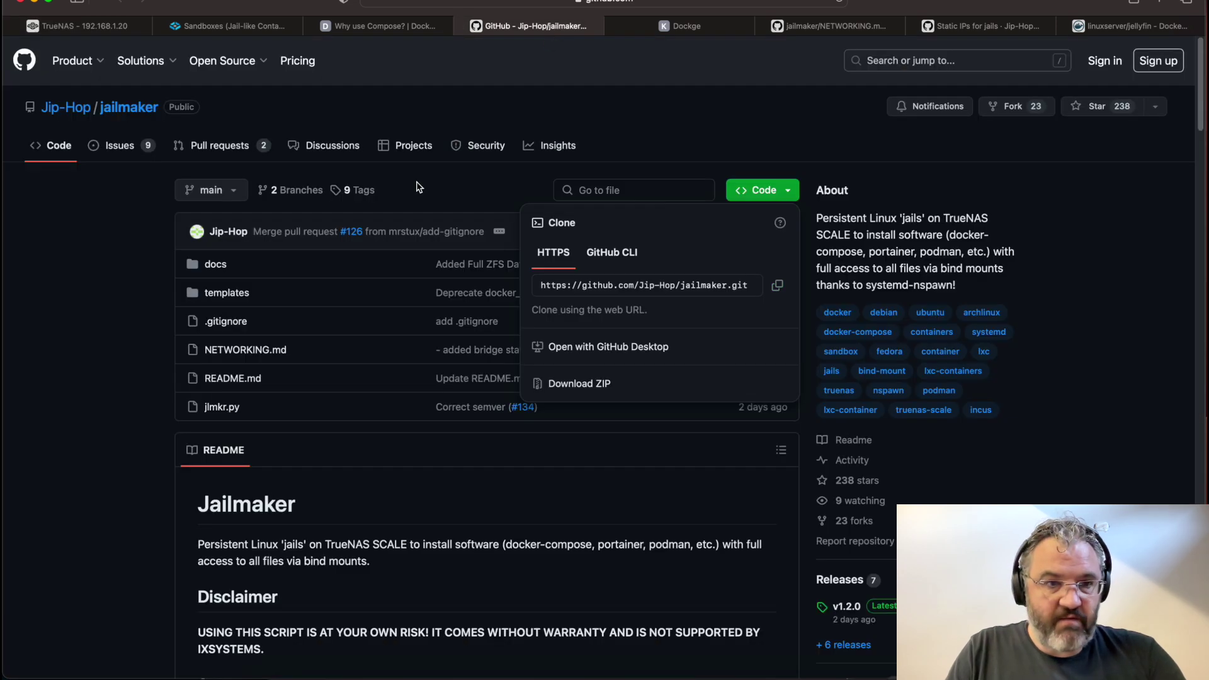
Open jailmaker's templates/docker/config file, select its entire contents, and switch back to TrueNAS
{"action": "left_click", "coordinate": [138, 332]}
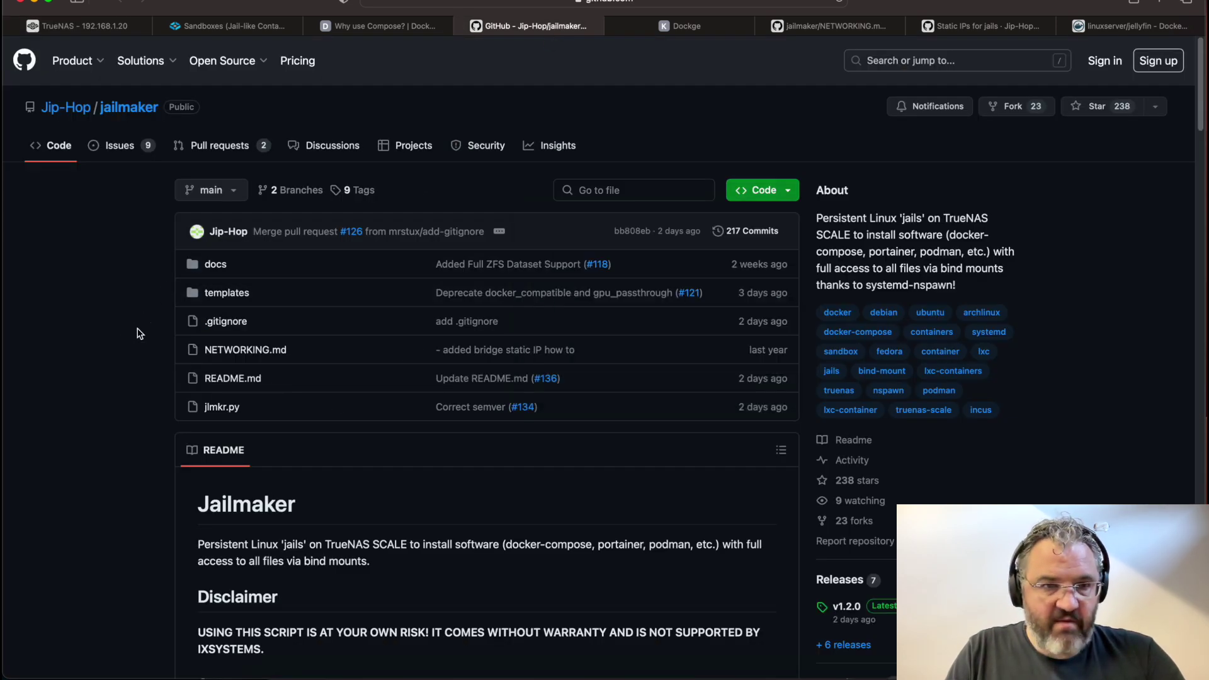
{"action": "left_click", "coordinate": [226, 293]}
{"action": "left_click", "coordinate": [280, 322]}
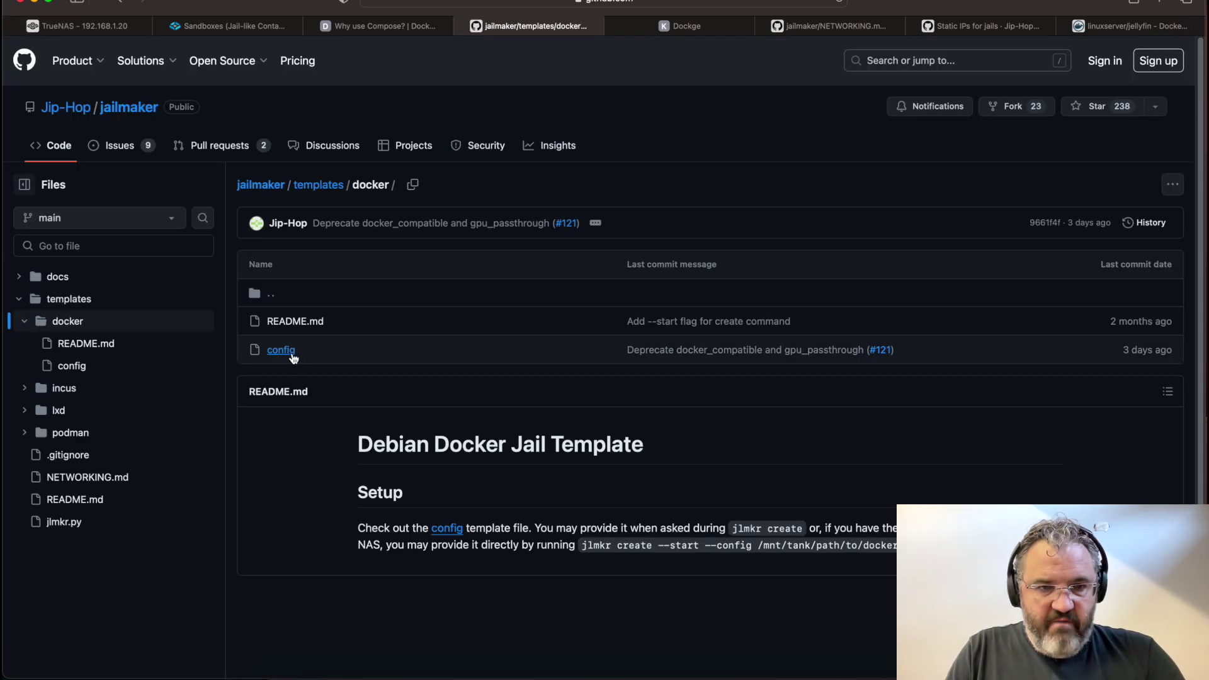
{"action": "left_click", "coordinate": [281, 350]}
{"action": "key", "text": "super+a"}
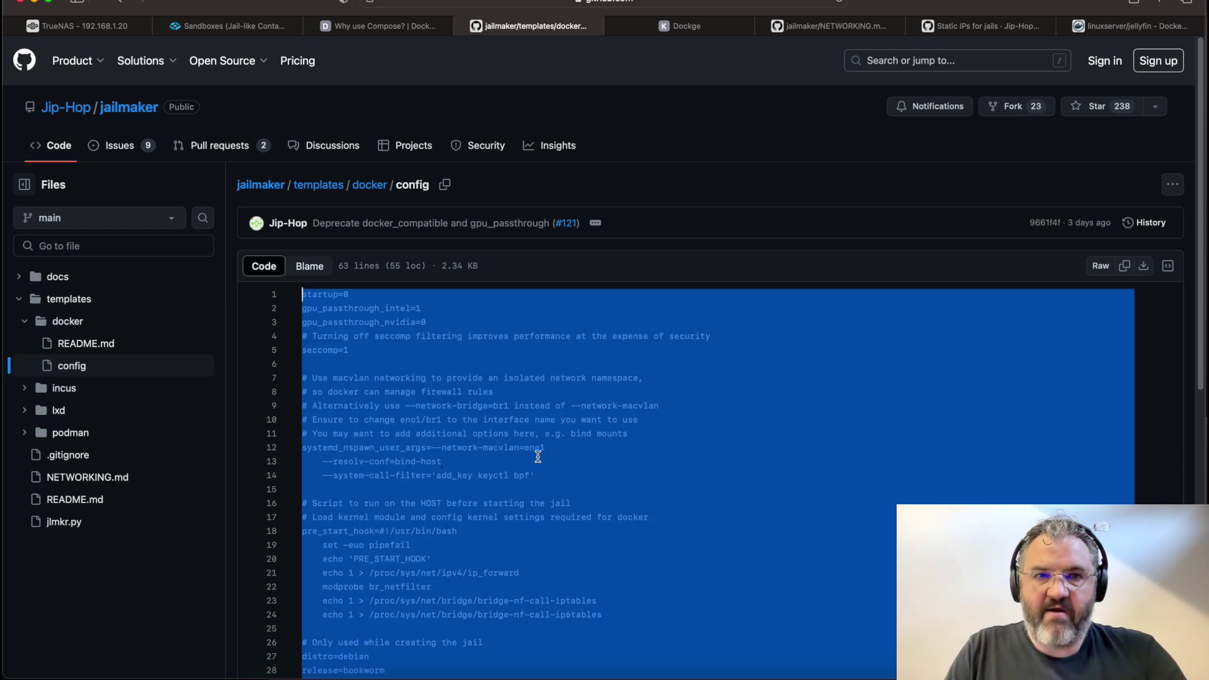
{"action": "key", "text": "super+1"}
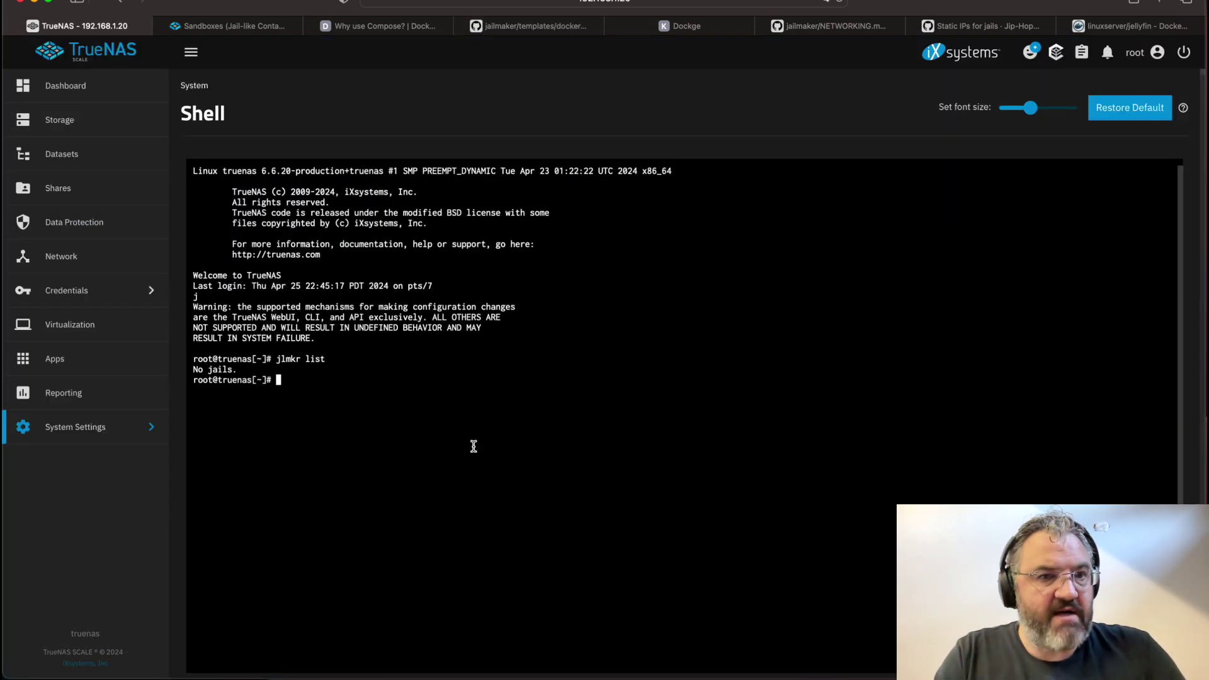
Run jlmkr create and answer 'y' to build the new jail from a config template
{"action": "type", "text": "jlmkr create"}
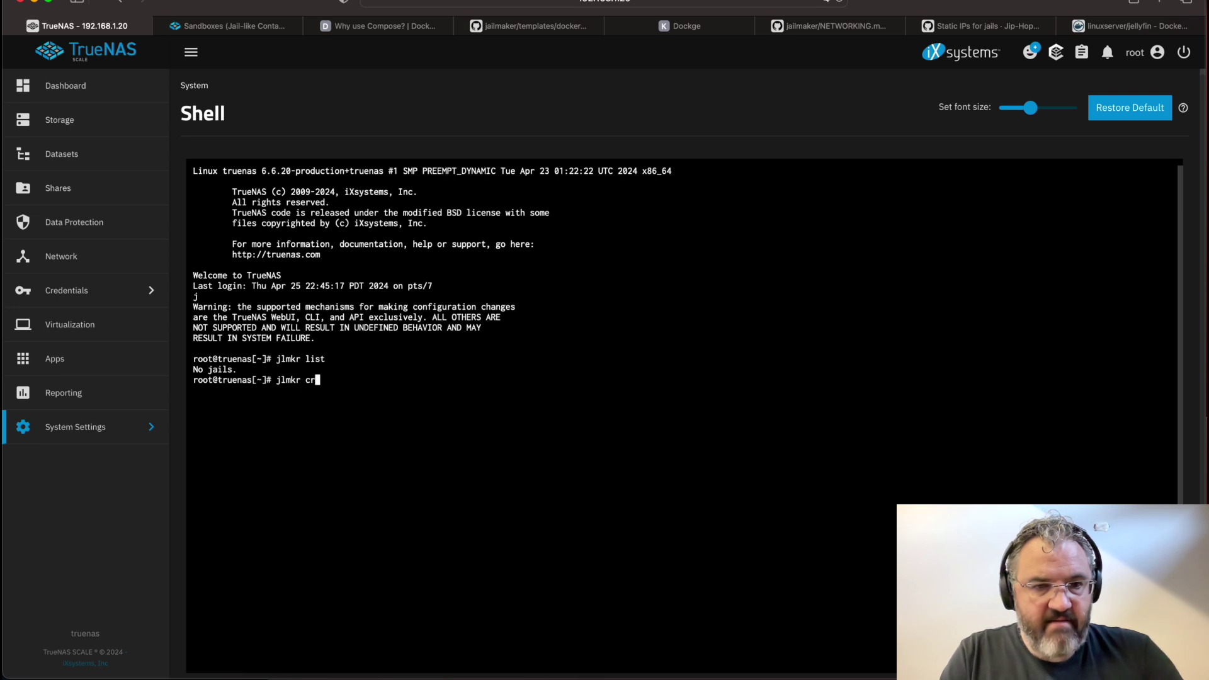
{"action": "key", "text": "Return"}
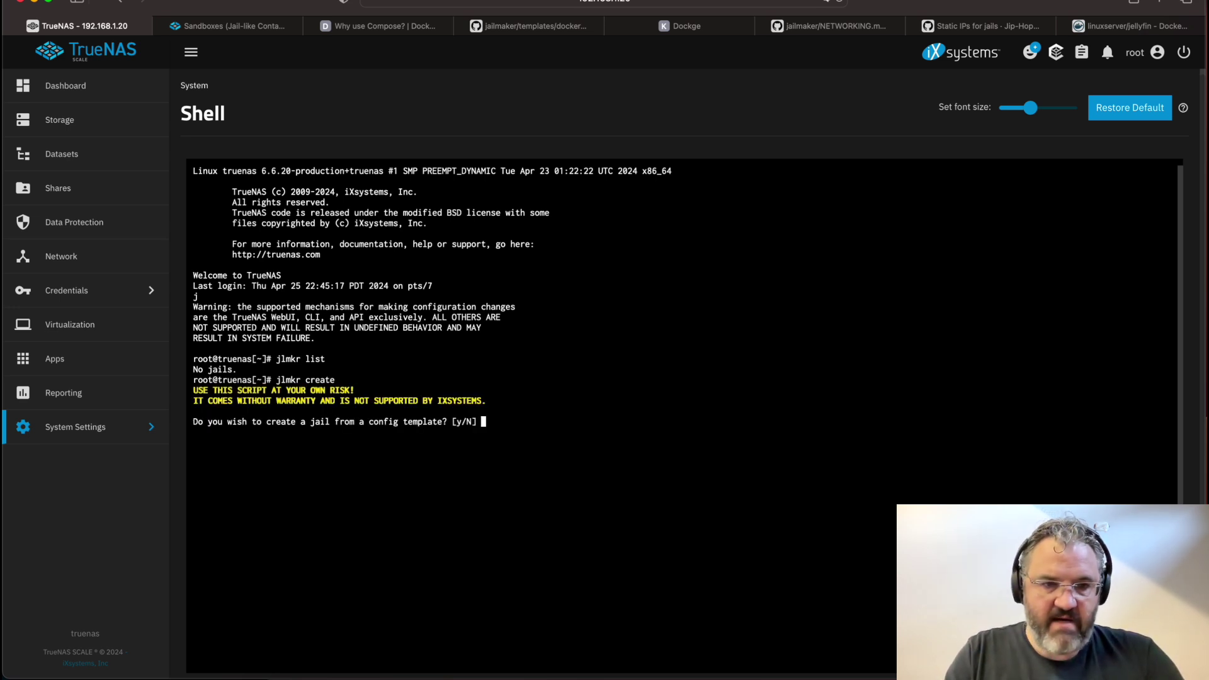
{"action": "type", "text": "y"}
{"action": "key", "text": "Return"}
{"action": "key", "text": "Return"}
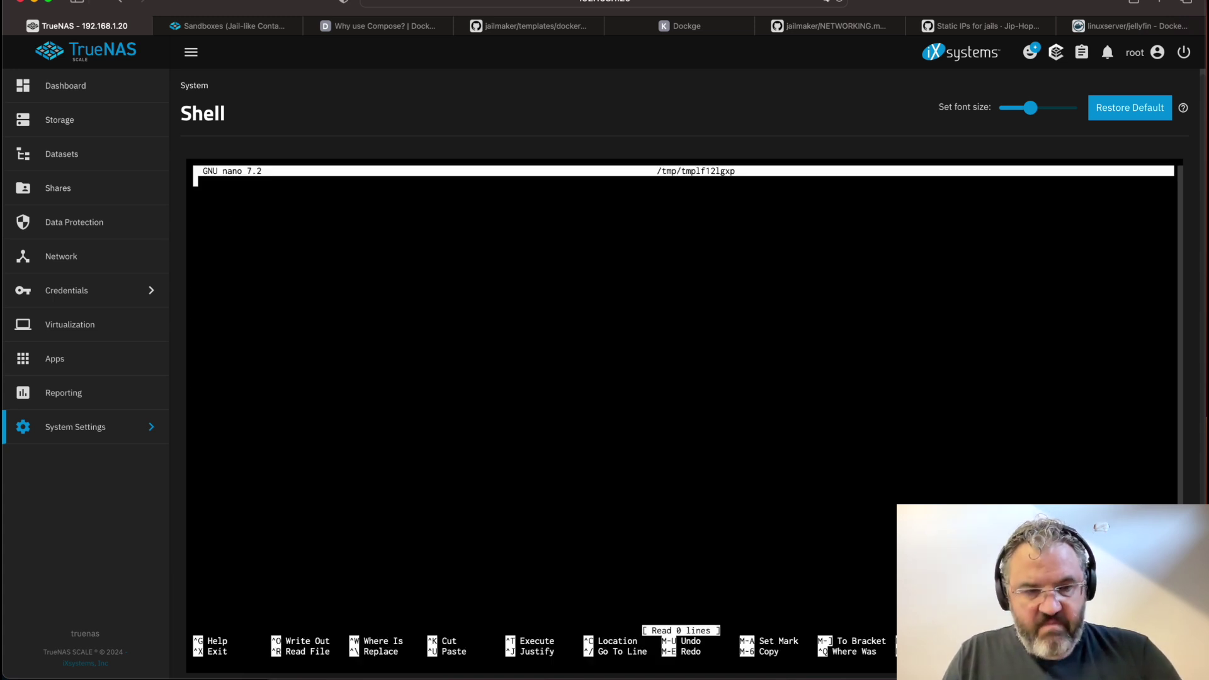
Paste the docker config template and set gpu_passthrough_intel to 0
{"action": "key", "text": "super+v"}
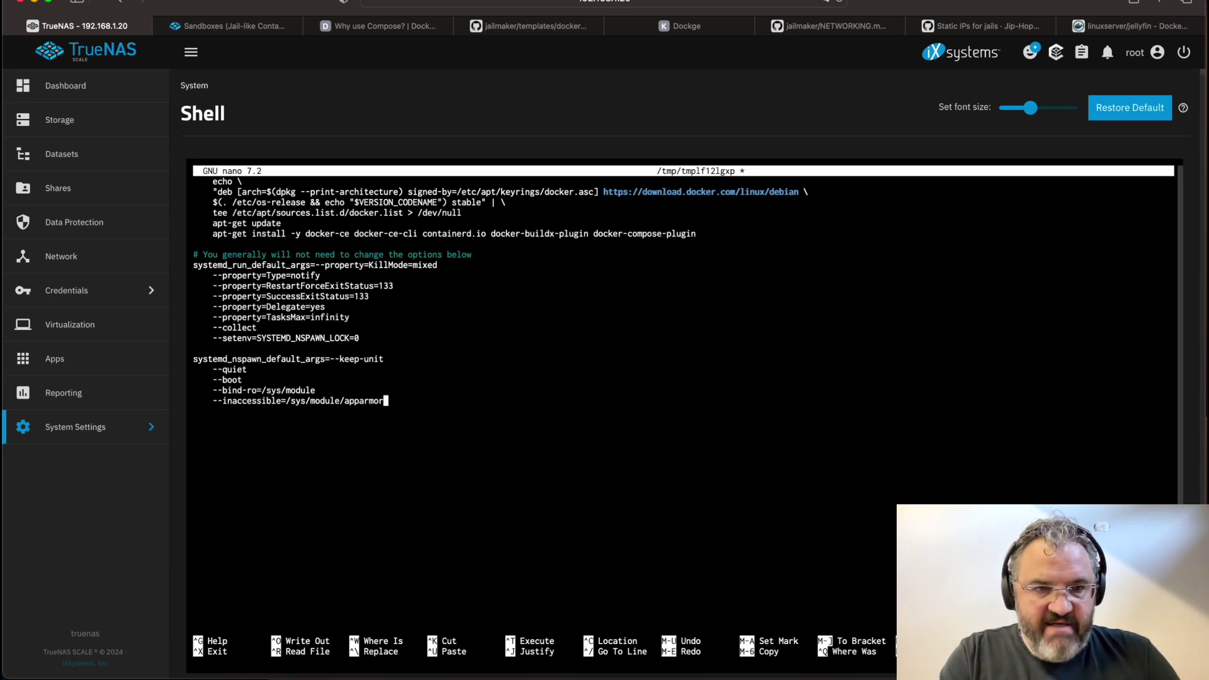
{"action": "key", "text": "ctrl+Home"}
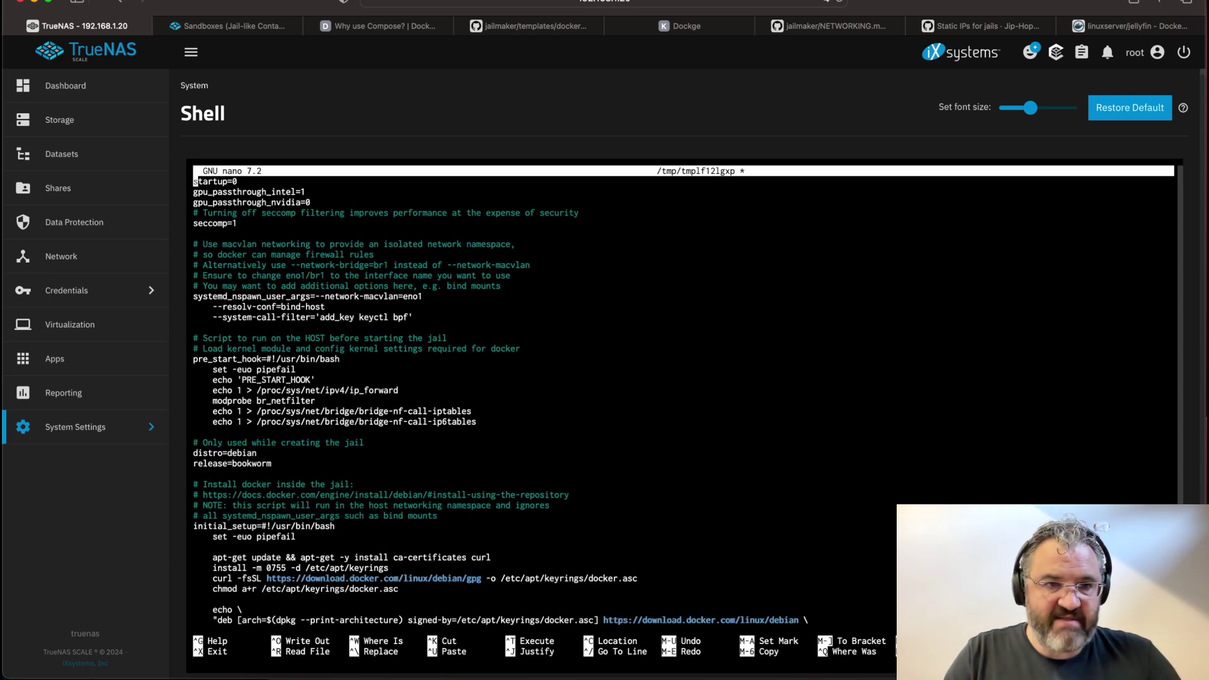
{"action": "key", "text": "Down"}
{"action": "key", "text": "Down"}
{"action": "key", "text": "Left"}
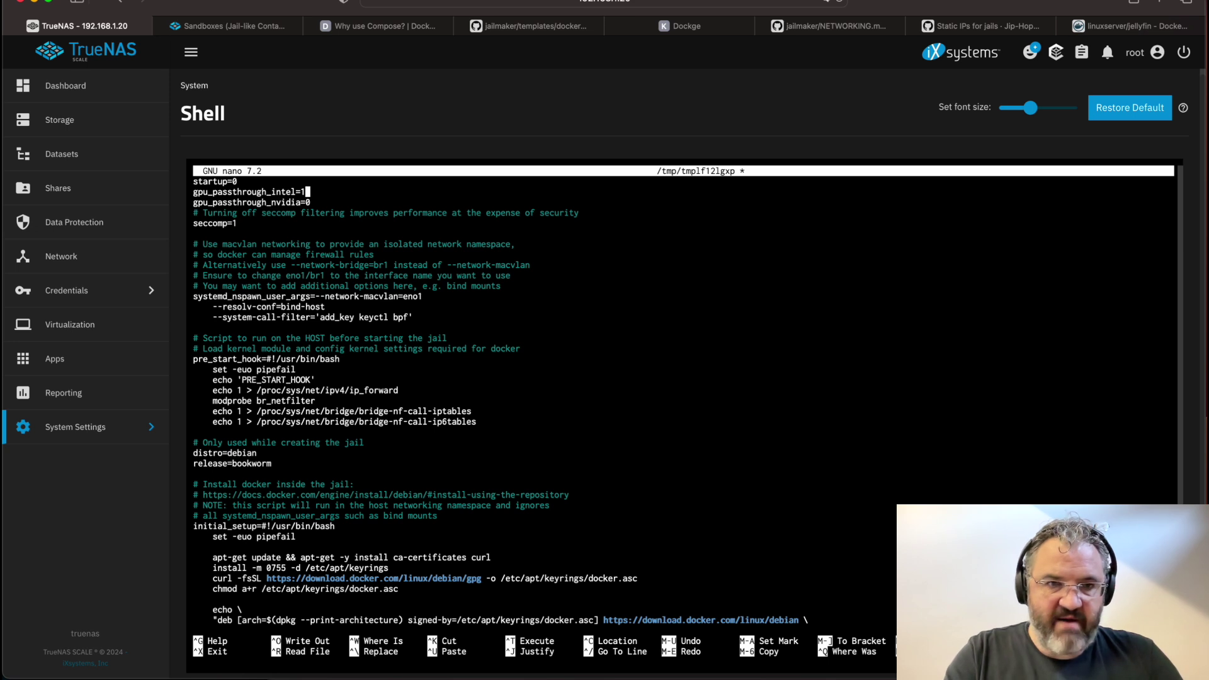
{"action": "key", "text": "BackSpace"}
{"action": "type", "text": "0"}
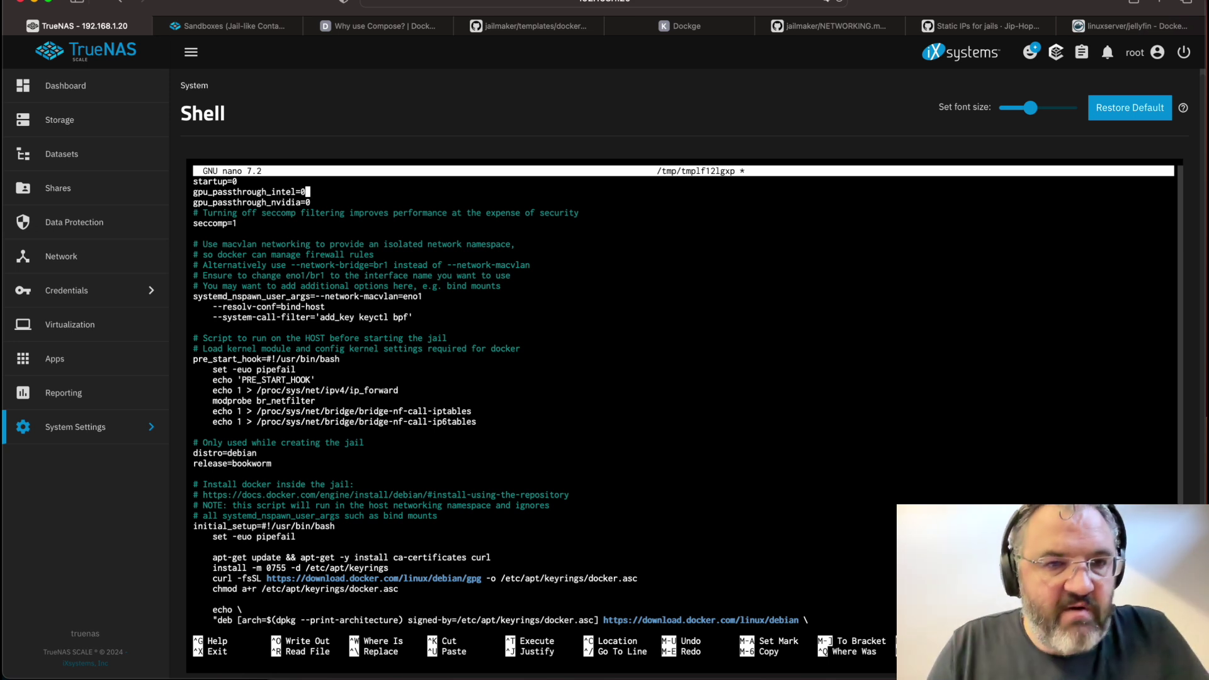
Change the macvlan network interface from eno1 to ens3
{"action": "key", "text": "Down"}
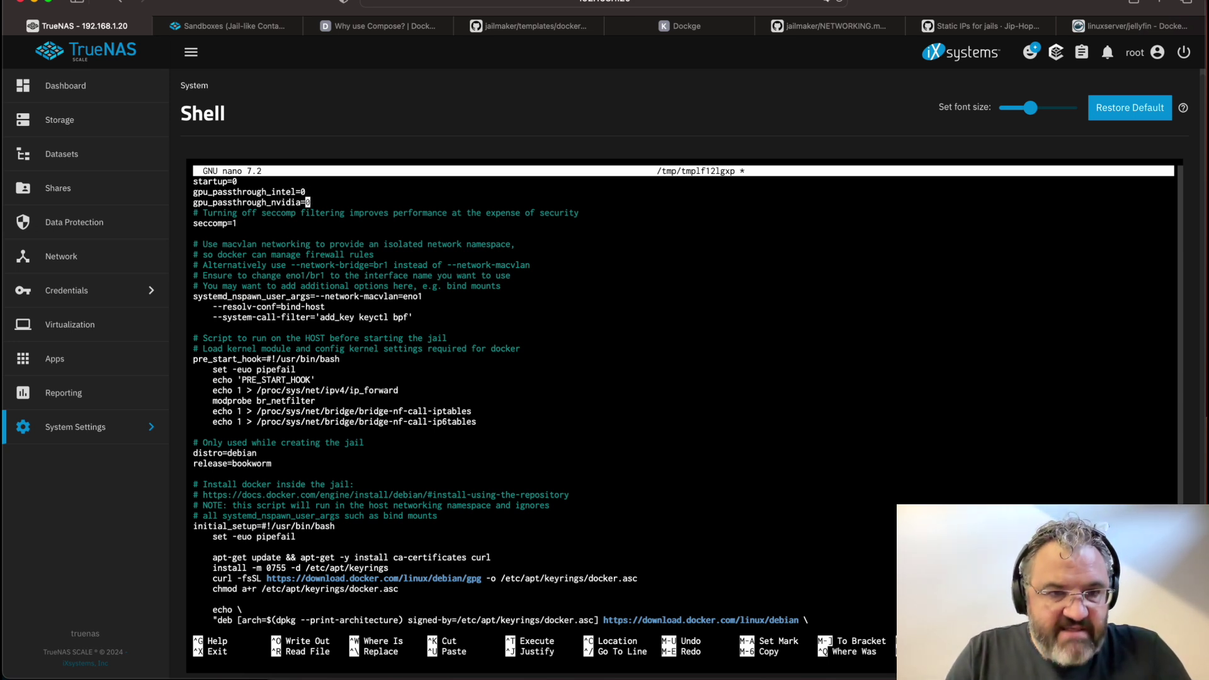
{"action": "key", "text": "Down"}
{"action": "key", "text": "Down"}
{"action": "key", "text": "Down"}
{"action": "key", "text": "Down"}
{"action": "key", "text": "Down"}
{"action": "key", "text": "Down"}
{"action": "key", "text": "Down"}
{"action": "key", "text": "Down"}
{"action": "key", "text": "Down"}
{"action": "key", "text": "Down"}
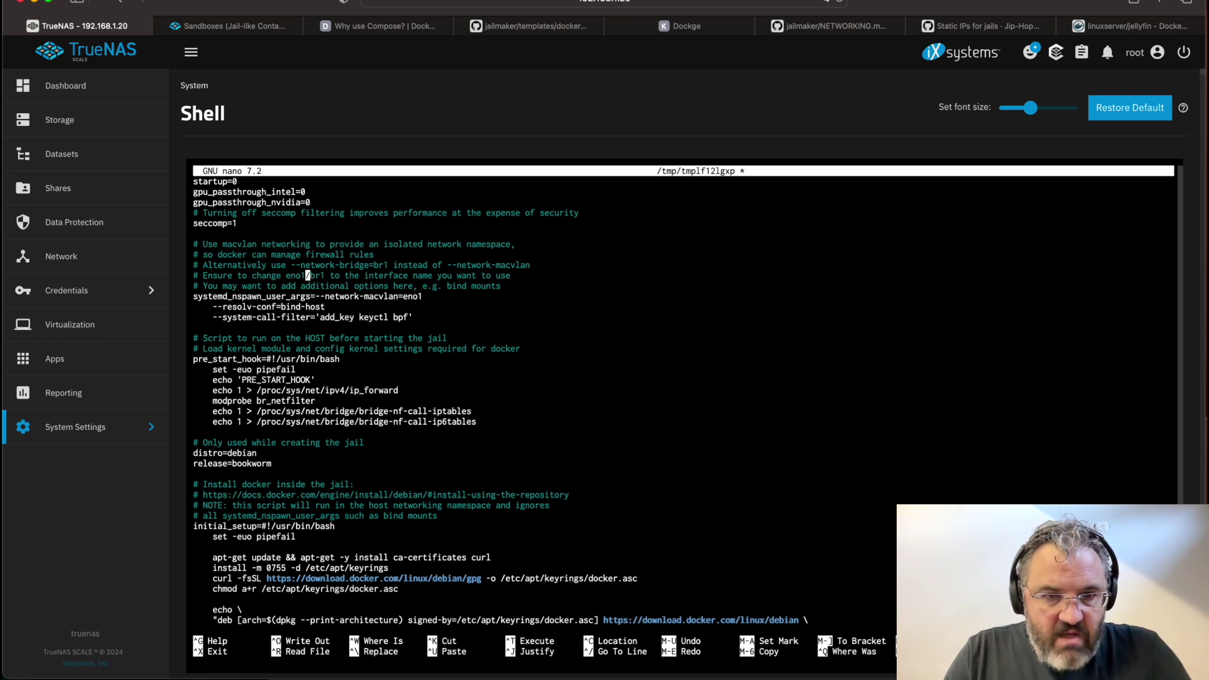
{"action": "key", "text": "Down"}
{"action": "key", "text": "Down"}
{"action": "key", "text": "Up"}
{"action": "key", "text": "Up"}
{"action": "key", "text": "Up"}
{"action": "key", "text": "Right"}
{"action": "key", "text": "Right"}
{"action": "key", "text": "Right"}
{"action": "key", "text": "Right"}
{"action": "key", "text": "Right"}
{"action": "key", "text": "Right"}
{"action": "key", "text": "Right"}
{"action": "key", "text": "Right"}
{"action": "key", "text": "Right"}
{"action": "key", "text": "Right"}
{"action": "key", "text": "Right"}
{"action": "key", "text": "Right"}
{"action": "key", "text": "Right"}
{"action": "key", "text": "Right"}
{"action": "key", "text": "Right"}
{"action": "key", "text": "Right"}
{"action": "key", "text": "Right"}
{"action": "key", "text": "Right"}
{"action": "key", "text": "Right"}
{"action": "key", "text": "Right"}
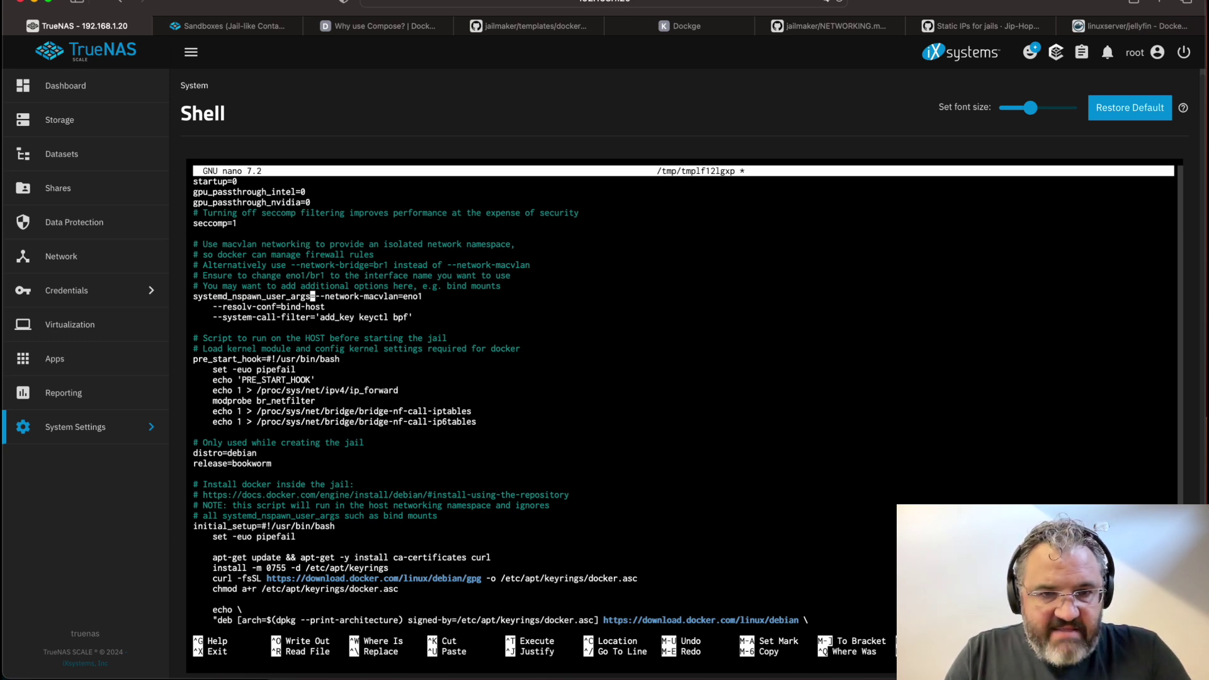
{"action": "key", "text": "Right"}
{"action": "key", "text": "Right"}
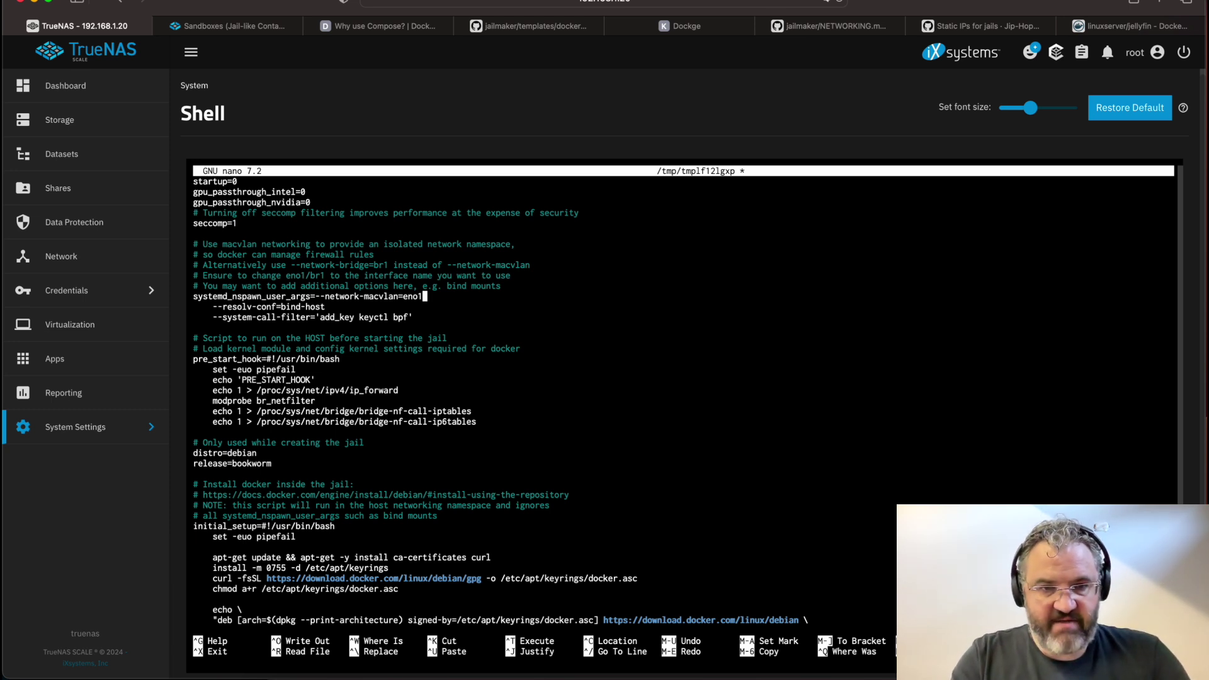
{"action": "key", "text": "BackSpace"}
{"action": "key", "text": "BackSpace"}
{"action": "type", "text": "s"}
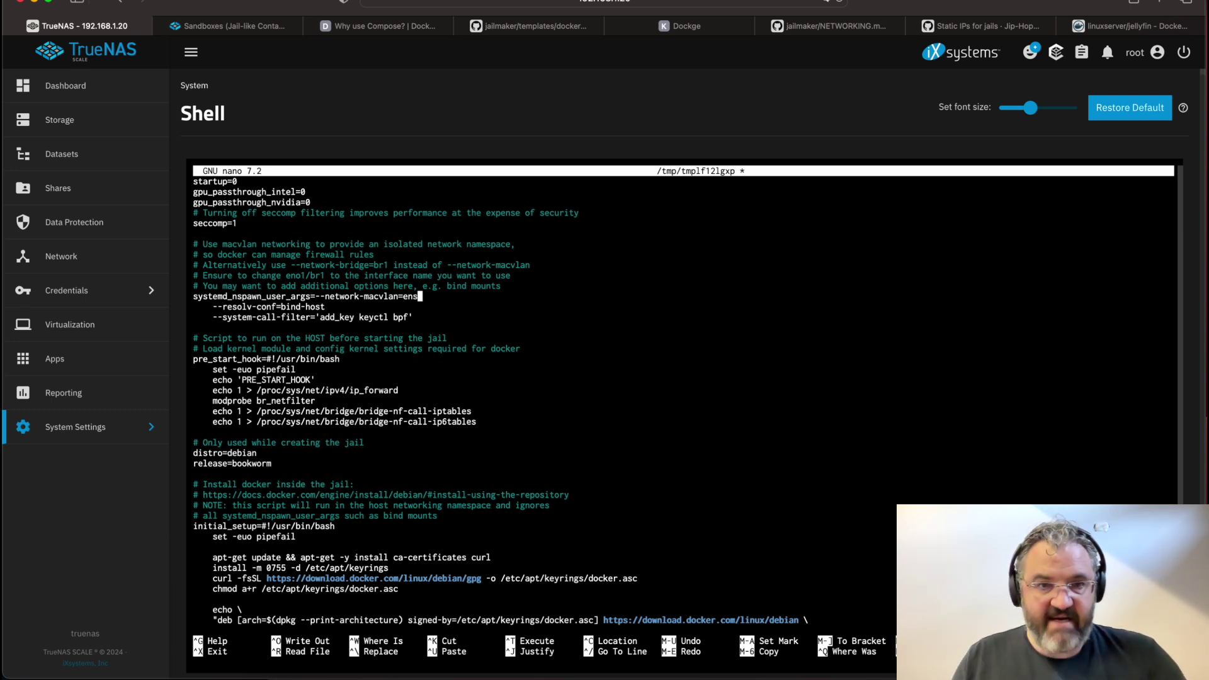
{"action": "type", "text": "3"}
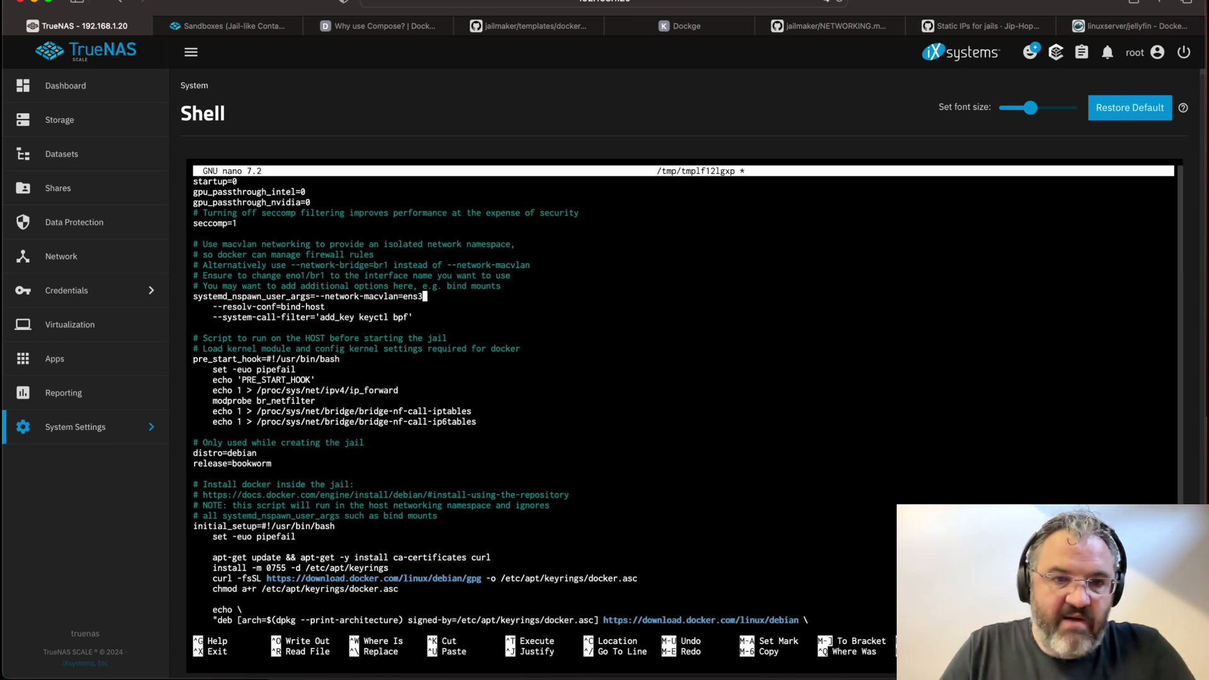
Review the remaining network arguments and save the template file
{"action": "key", "text": "Left"}
{"action": "key", "text": "Left"}
{"action": "key", "text": "Left"}
{"action": "key", "text": "Left"}
{"action": "key", "text": "Left"}
{"action": "key", "text": "Left"}
{"action": "key", "text": "Left"}
{"action": "key", "text": "Left"}
{"action": "key", "text": "Left"}
{"action": "key", "text": "Left"}
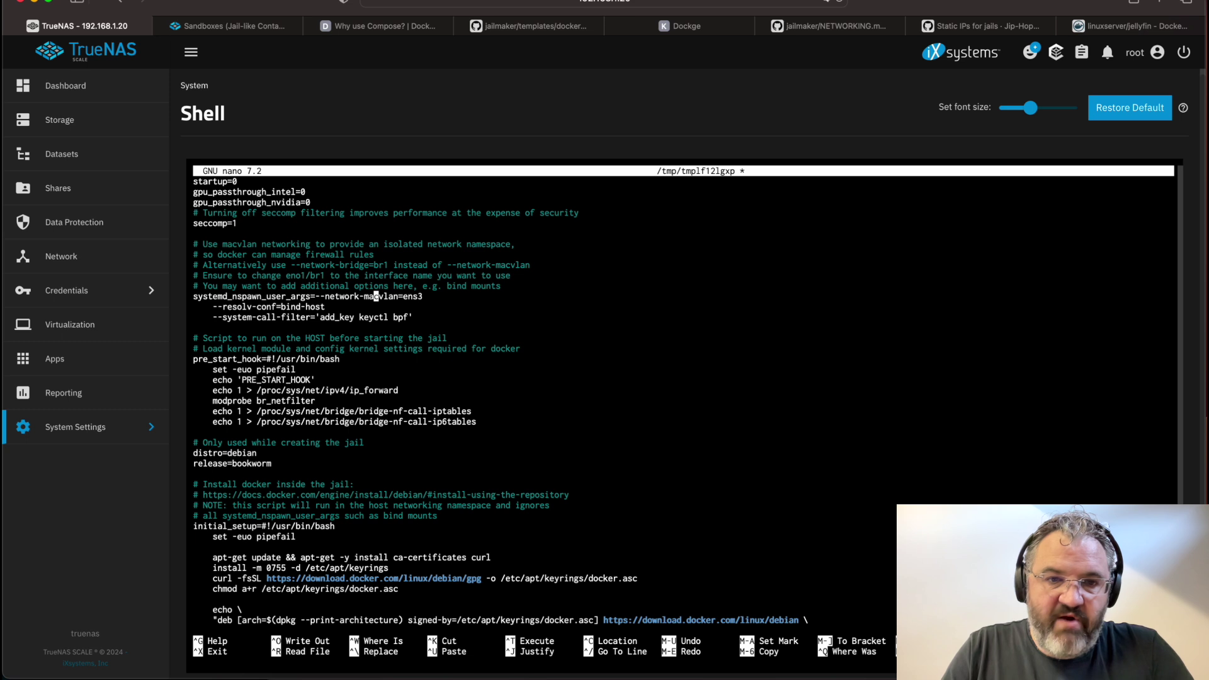
{"action": "key", "text": "Right"}
{"action": "key", "text": "Right"}
{"action": "key", "text": "Right"}
{"action": "key", "text": "Right"}
{"action": "key", "text": "Right"}
{"action": "key", "text": "Right"}
{"action": "key", "text": "Right"}
{"action": "key", "text": "Down"}
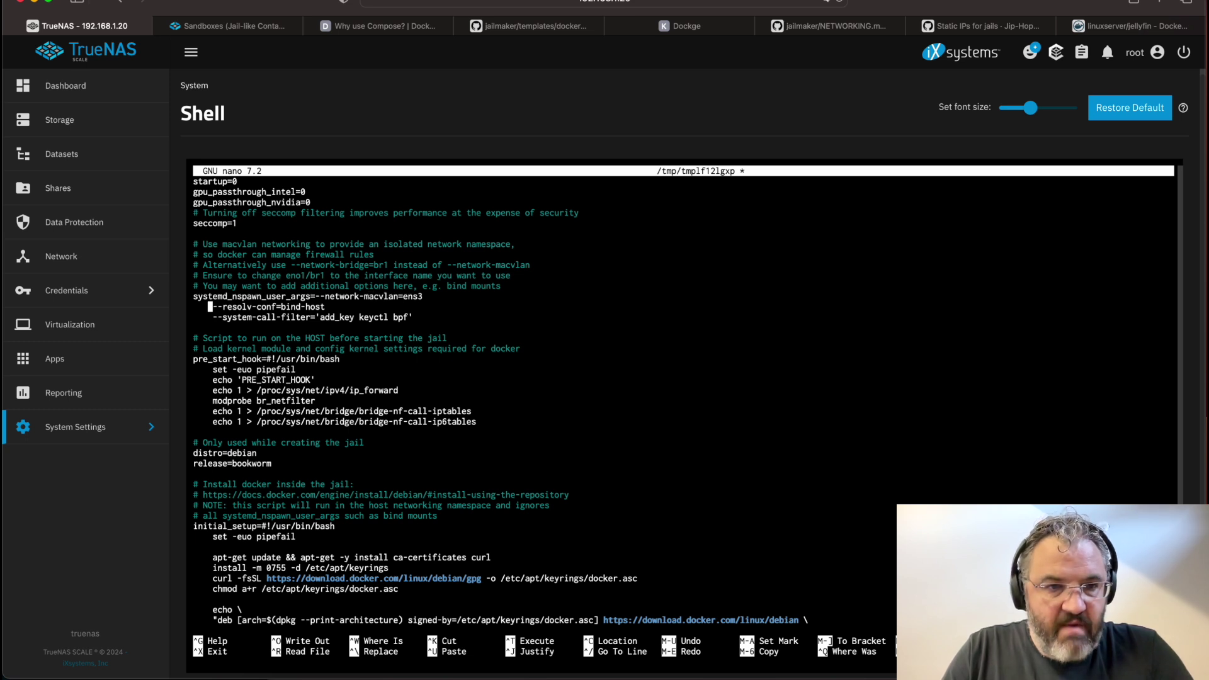
{"action": "key", "text": "Down"}
{"action": "key", "text": "Down"}
{"action": "key", "text": "Up"}
{"action": "key", "text": "End"}
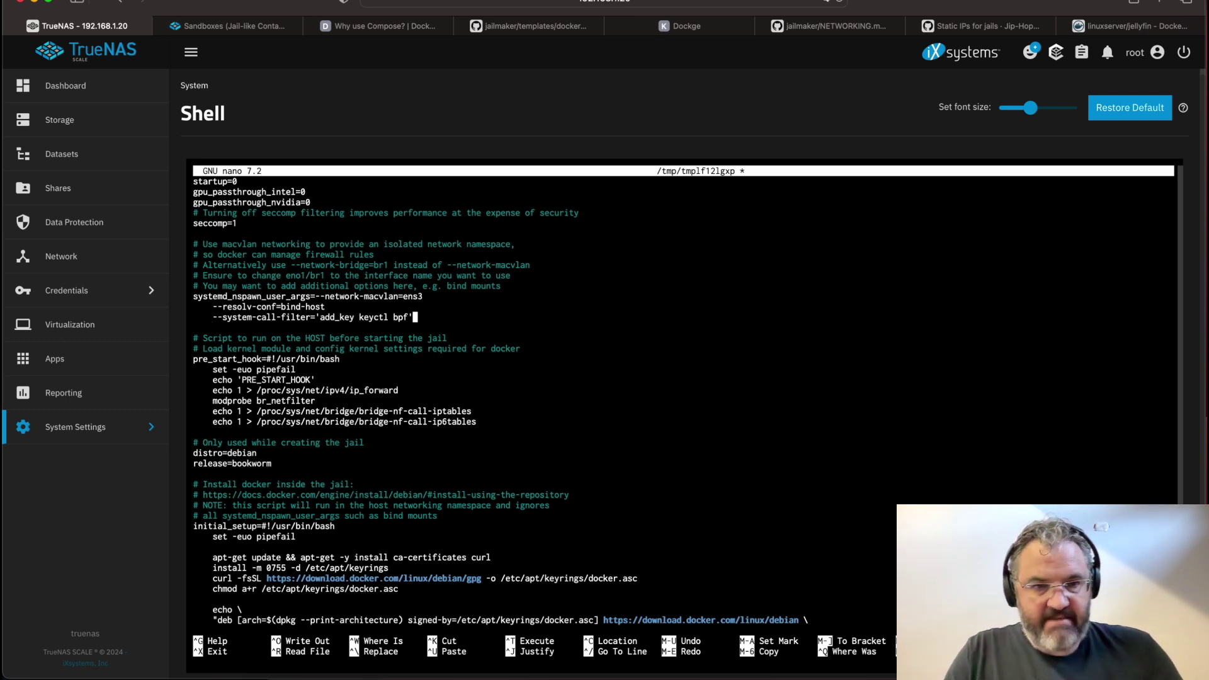
{"action": "key", "text": "ctrl+x"}
{"action": "key", "text": "y"}
{"action": "key", "text": "Return"}
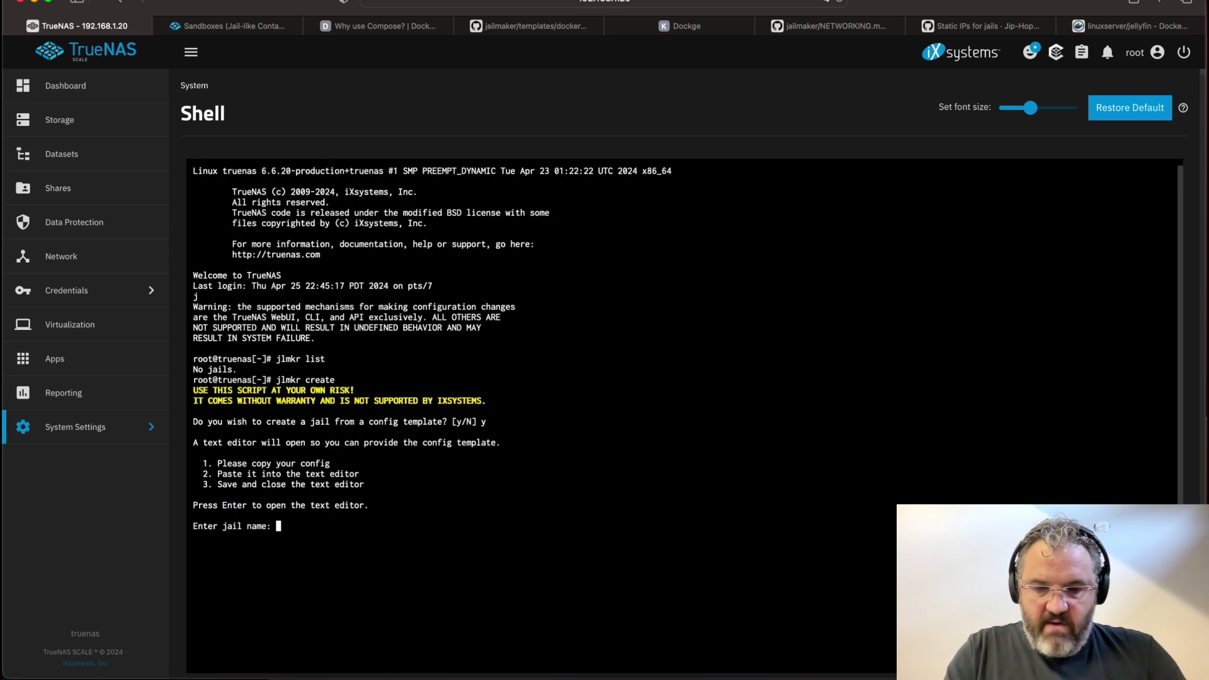
Name the new jail 'docker' and start it right after creation
{"action": "type", "text": "docker"}
{"action": "key", "text": "Return"}
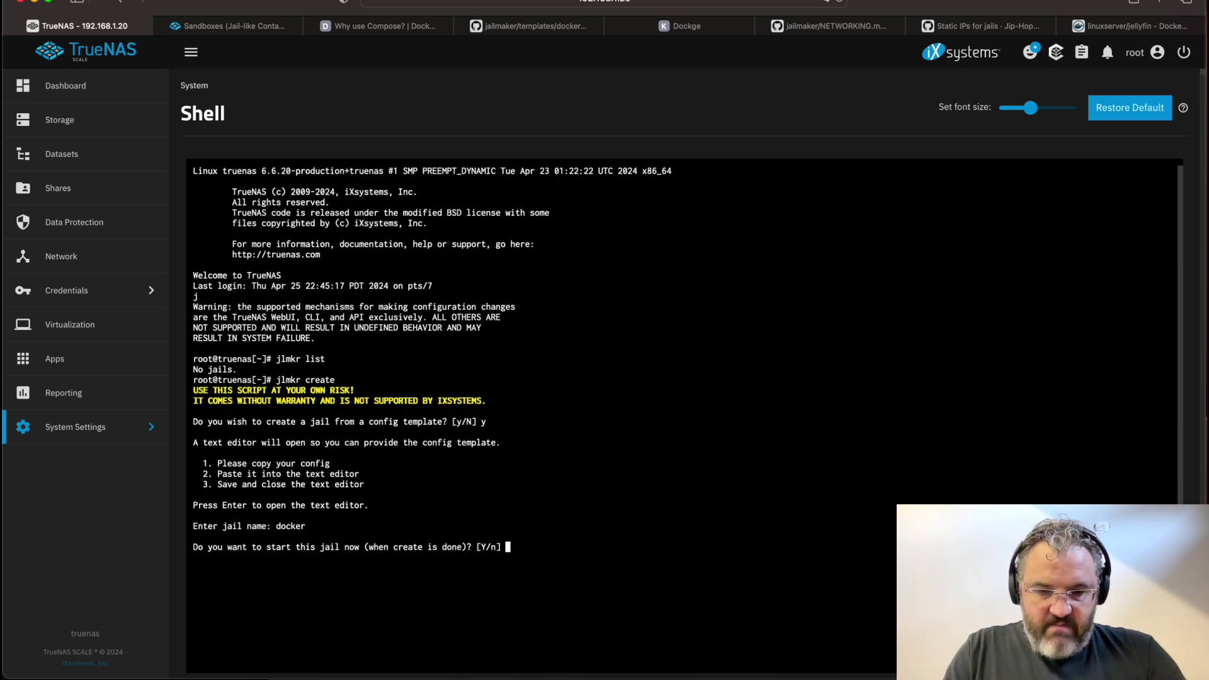
{"action": "key", "text": "Return"}
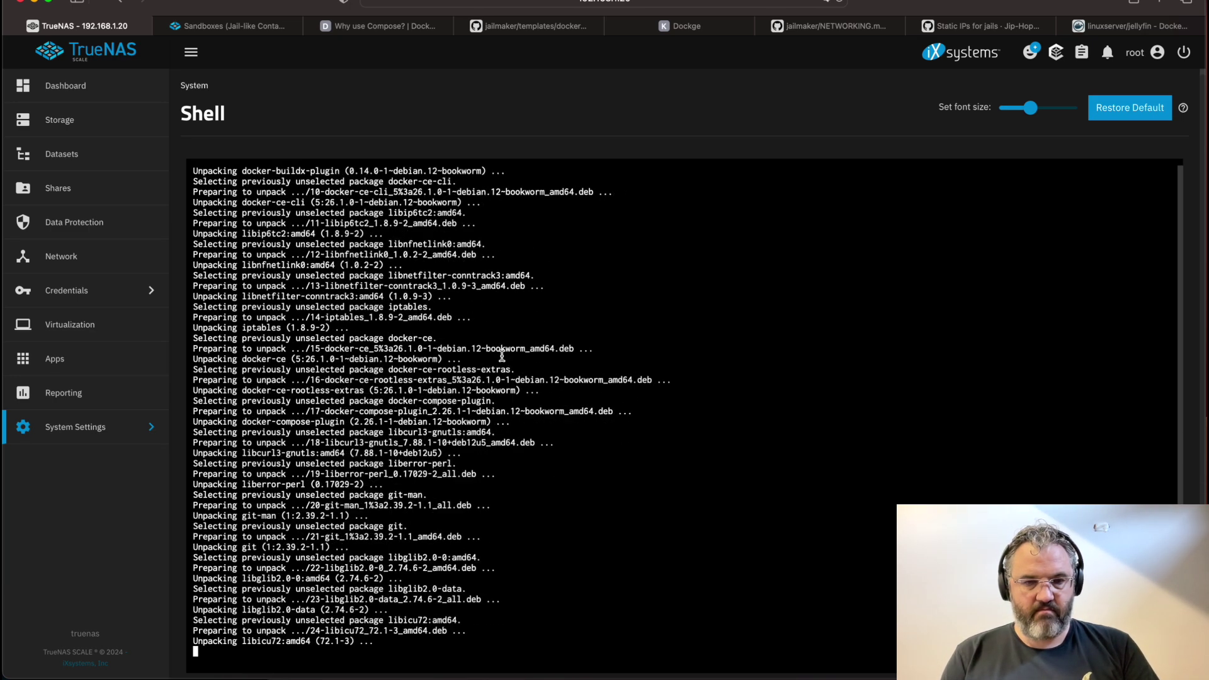
Check with jlmkr list that docker runs Debian 12, then open its config with jlmkr edit docker
{"action": "type", "text": "jlmkr list"}
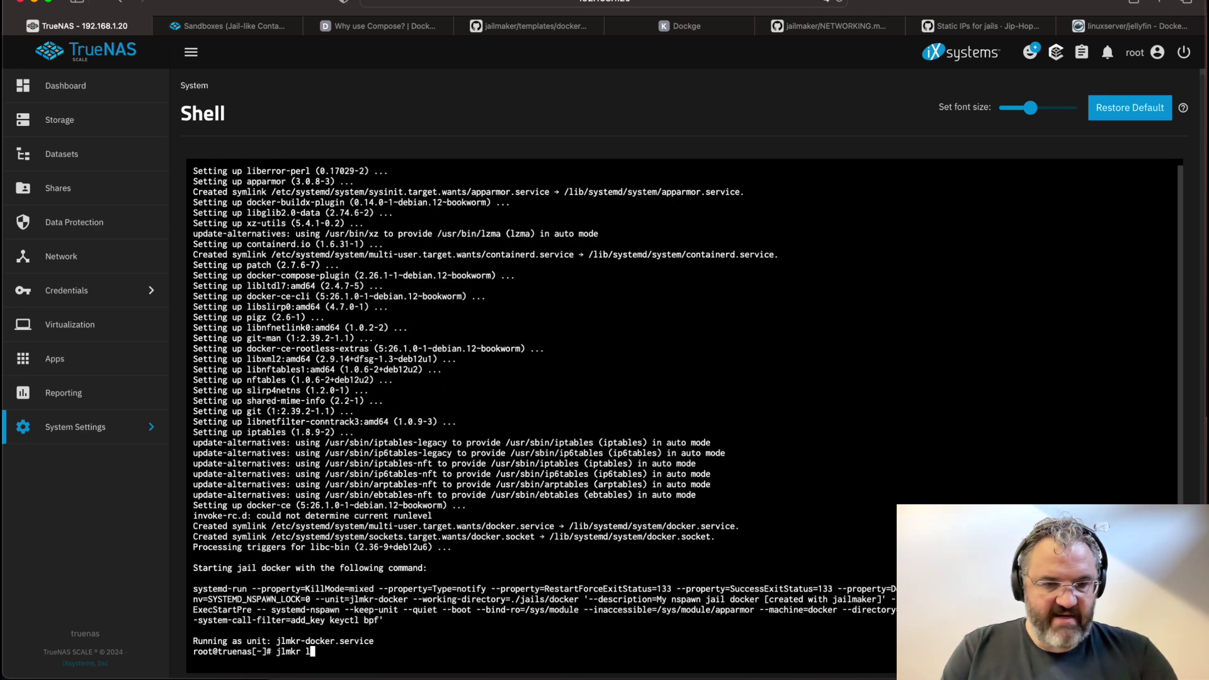
{"action": "key", "text": "Return"}
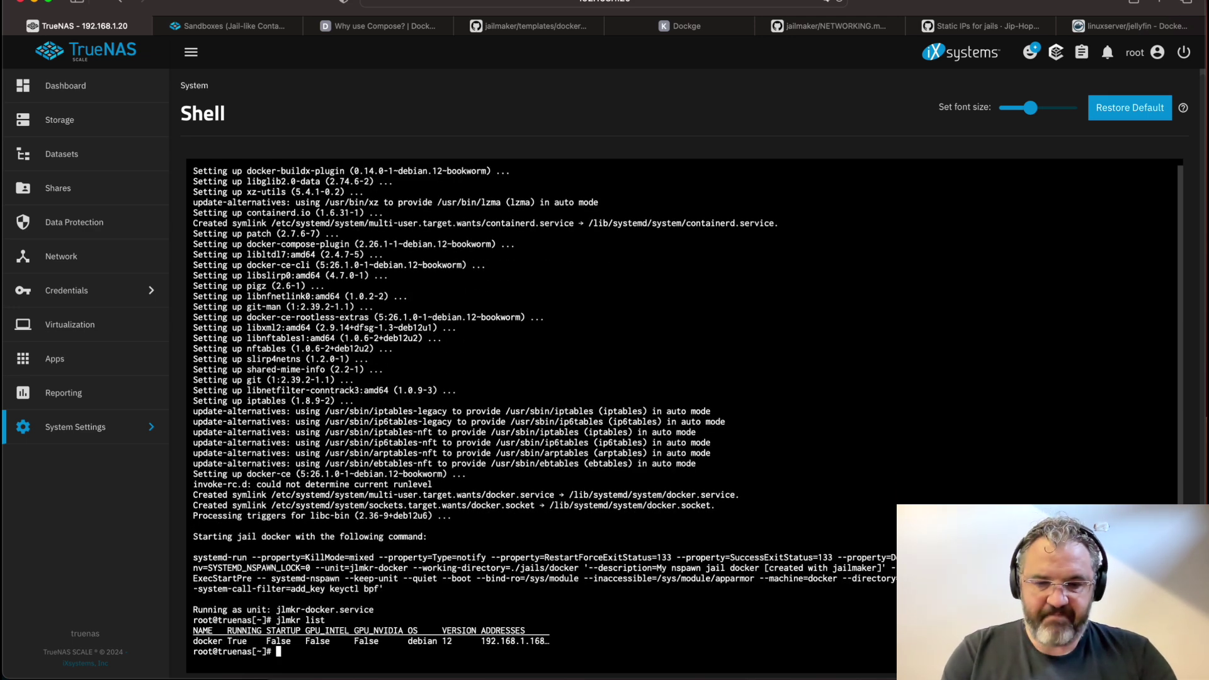
{"action": "type", "text": "jlmkr "}
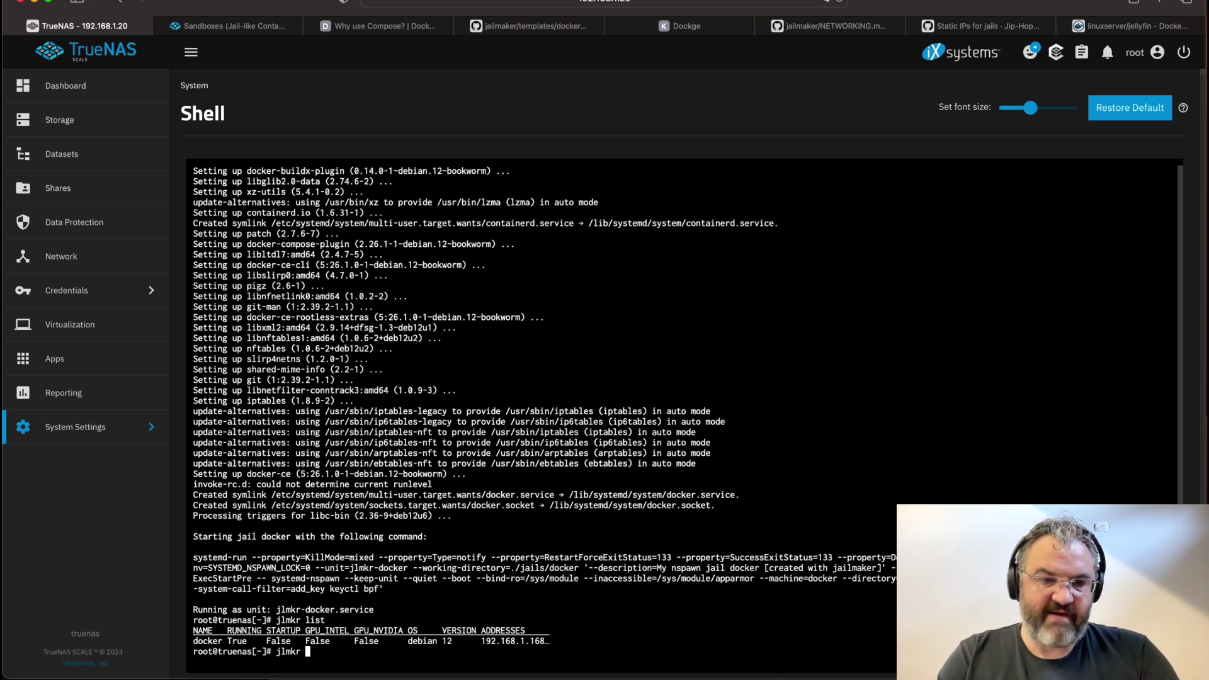
{"action": "type", "text": "edit "}
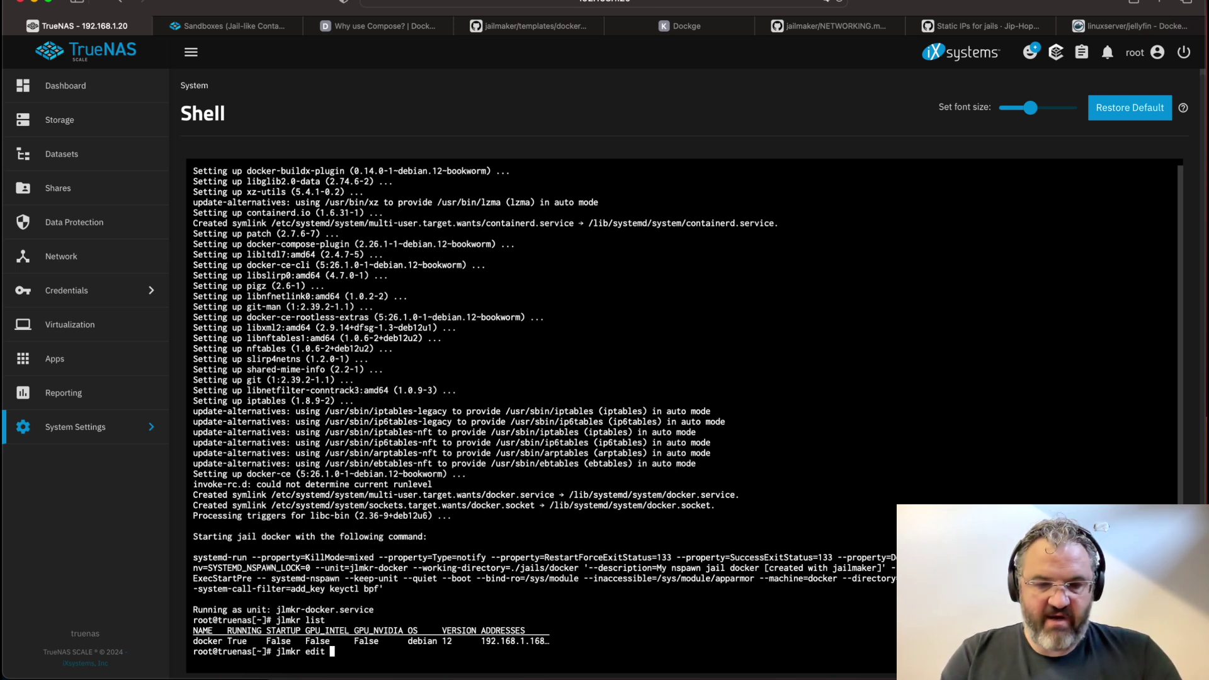
{"action": "type", "text": "docker"}
{"action": "key", "text": "Return"}
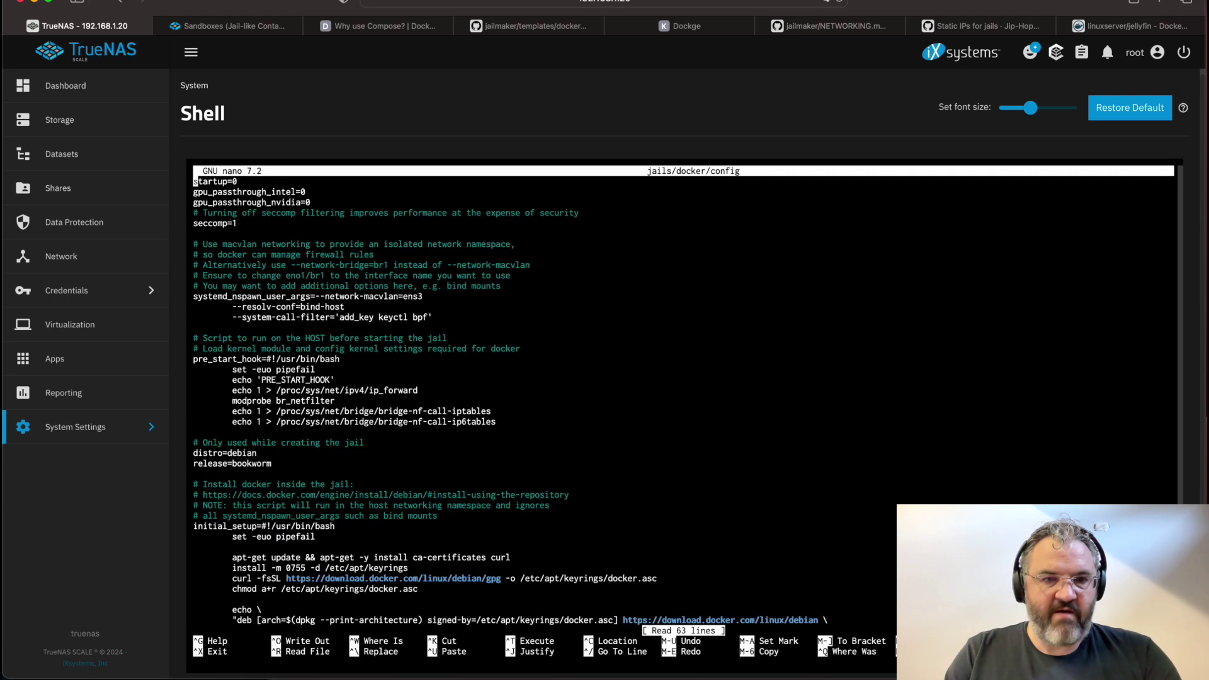
{"action": "key", "text": "Down"}
{"action": "key", "text": "Down"}
{"action": "key", "text": "Down"}
{"action": "key", "text": "Down"}
{"action": "key", "text": "Down"}
{"action": "key", "text": "Down"}
{"action": "key", "text": "Down"}
{"action": "key", "text": "Down"}
{"action": "key", "text": "Down"}
{"action": "key", "text": "Down"}
{"action": "key", "text": "Down"}
{"action": "key", "text": "Down"}
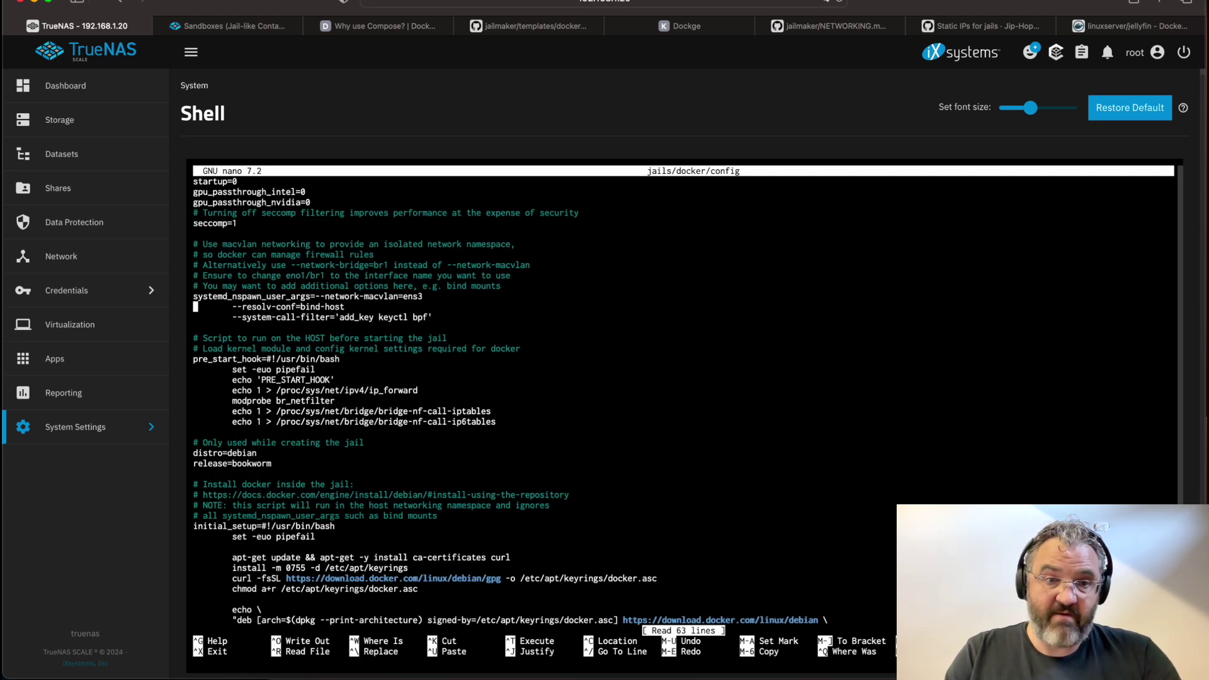
{"action": "key", "text": "Up"}
{"action": "key", "text": "End"}
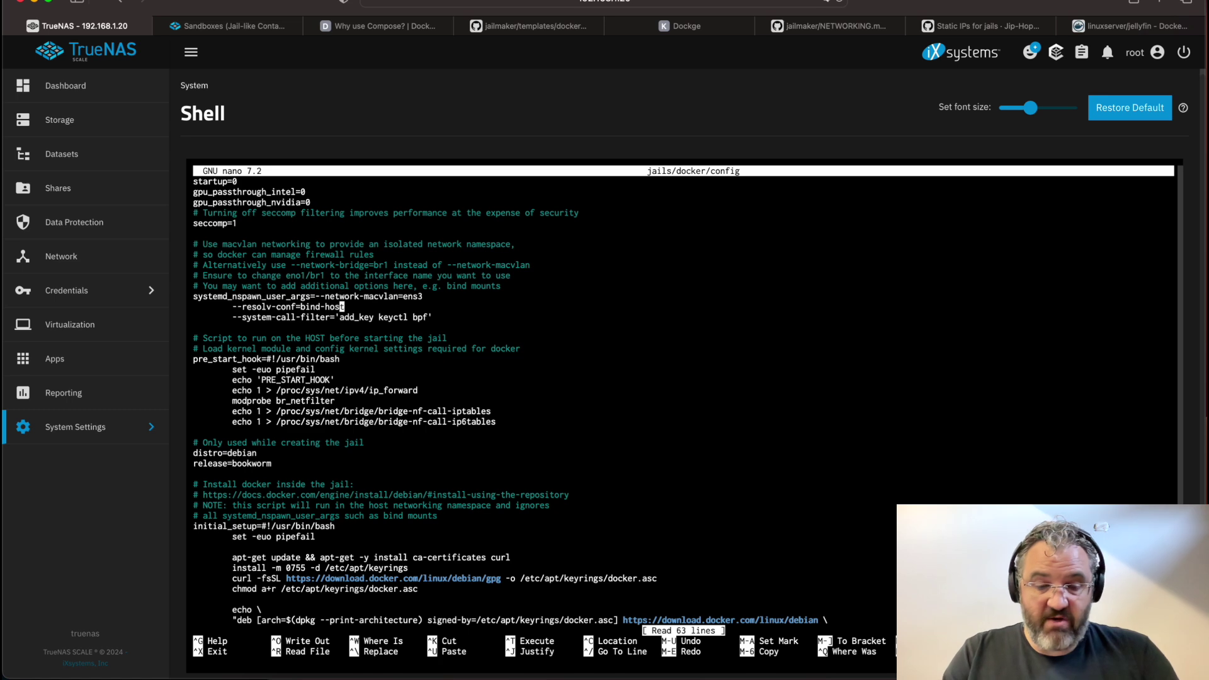
Close the edited jail config and restart the docker jail
{"action": "key", "text": "Right"}
{"action": "key", "text": "Right"}
{"action": "key", "text": "ctrl+x"}
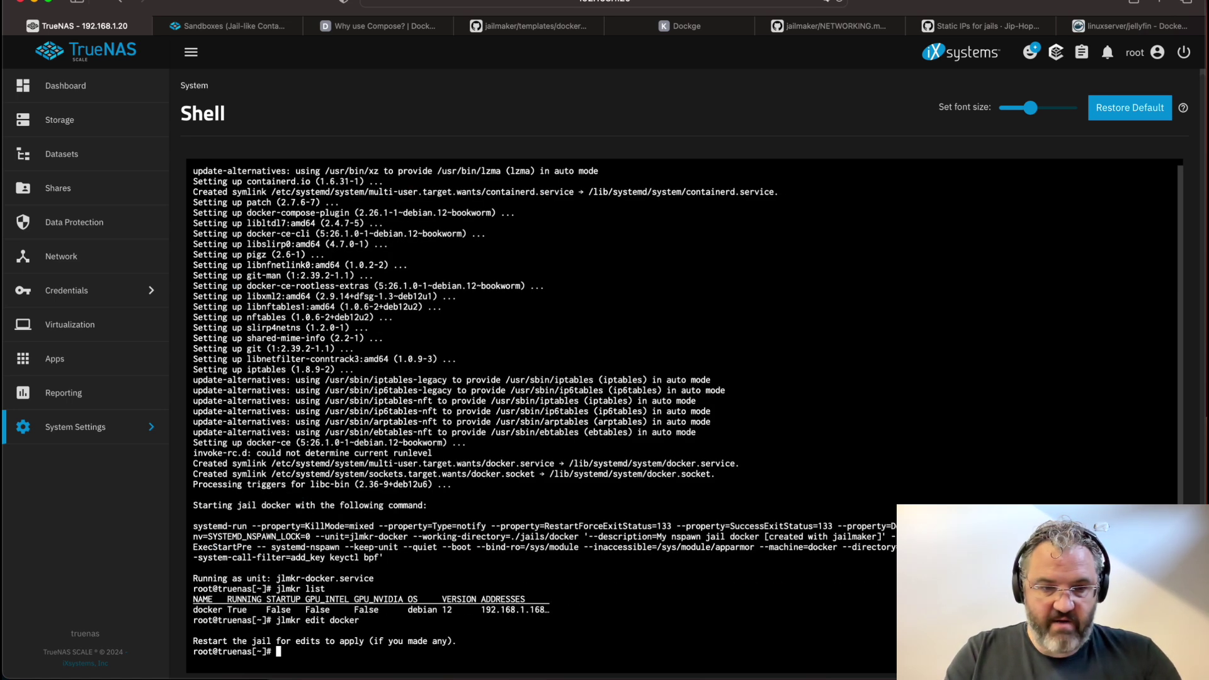
{"action": "type", "text": "jlmkr sestart docker"}
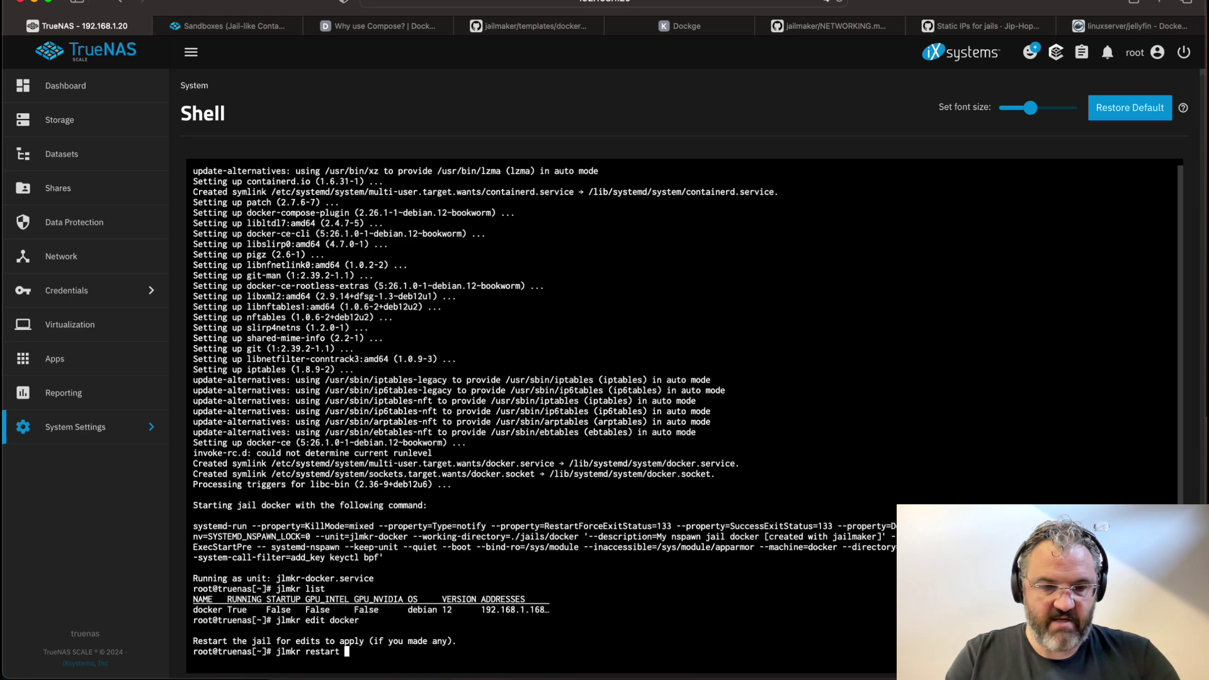
{"action": "key", "text": "Return"}
Open a shell in the docker jail and list its interfaces with ip a, noting mv-ens3's MAC address
{"action": "type", "text": "jlmkr "}
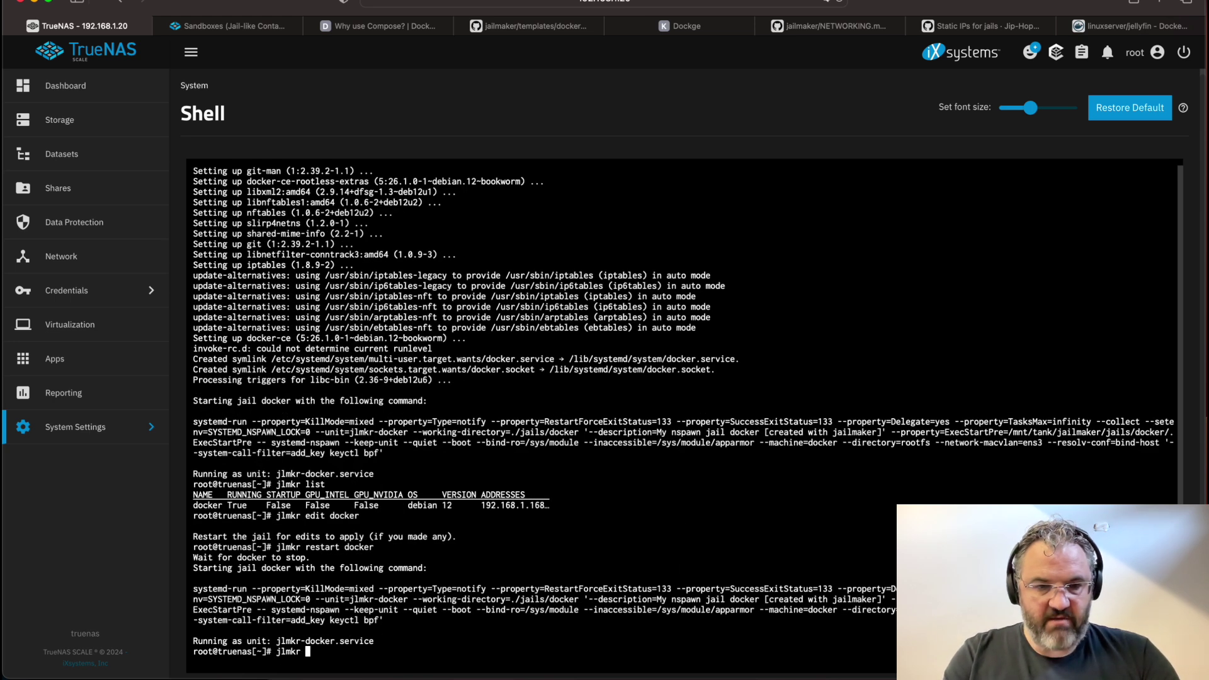
{"action": "type", "text": "shell docker"}
{"action": "key", "text": "Return"}
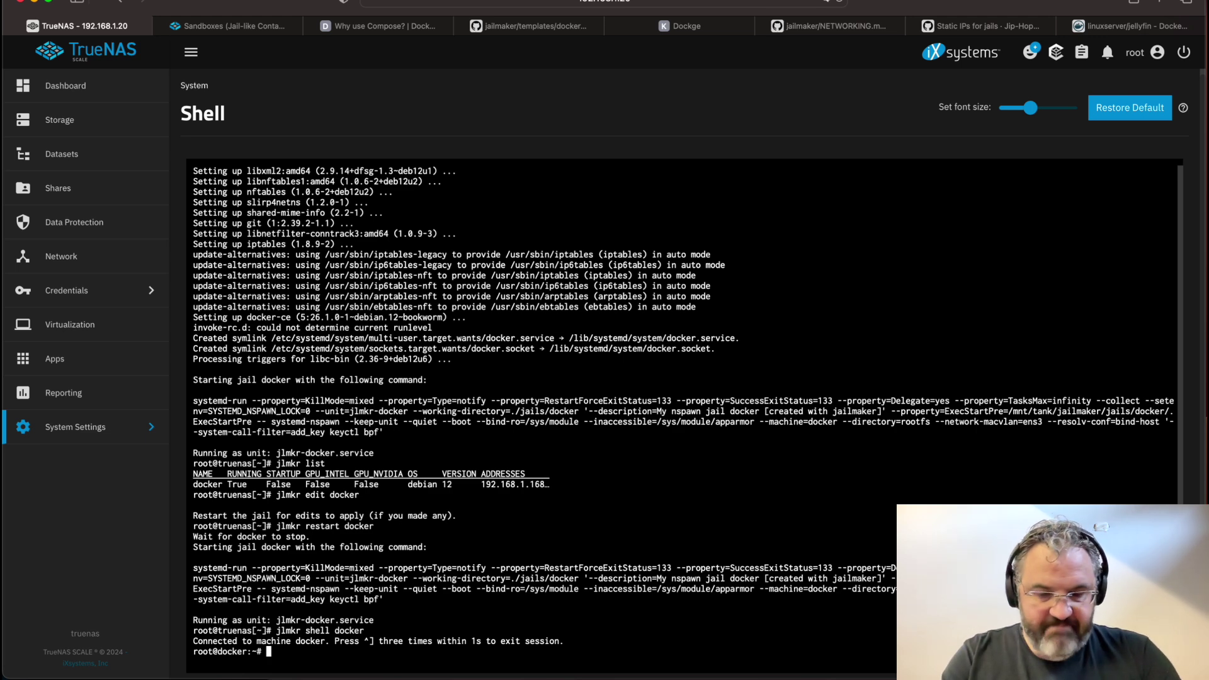
{"action": "type", "text": "ip a"}
{"action": "key", "text": "Return"}
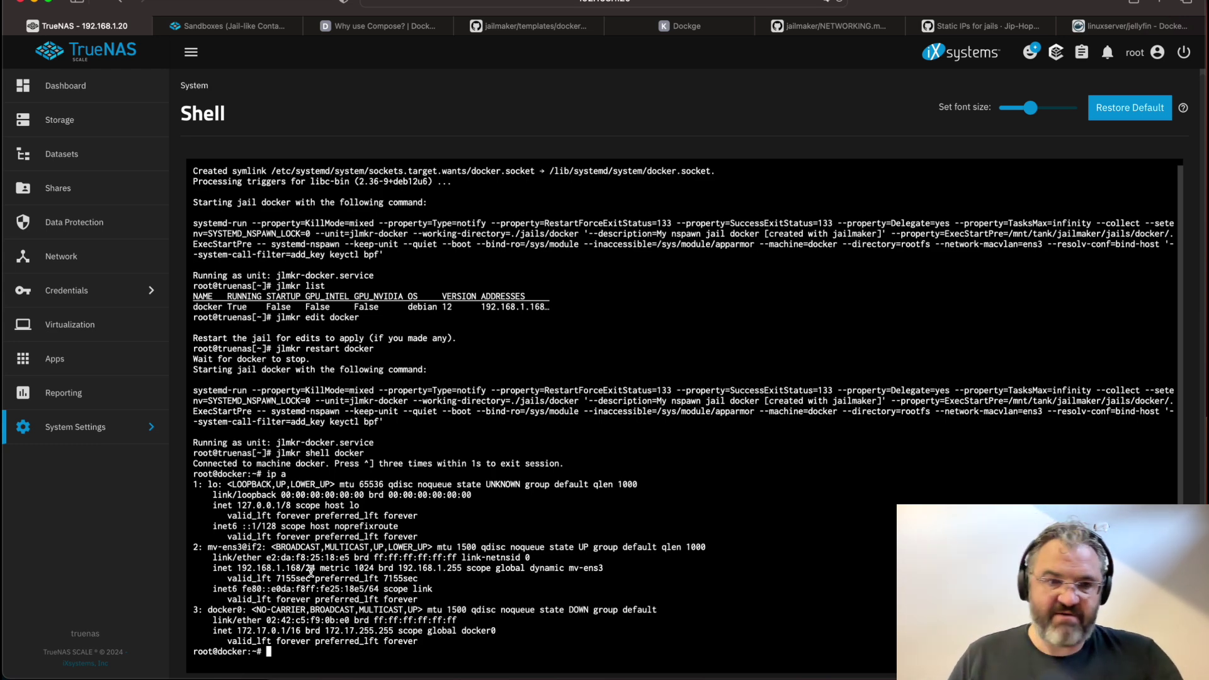
{"action": "left_click_drag", "start_coordinate": [262, 558], "coordinate": [349, 559]}
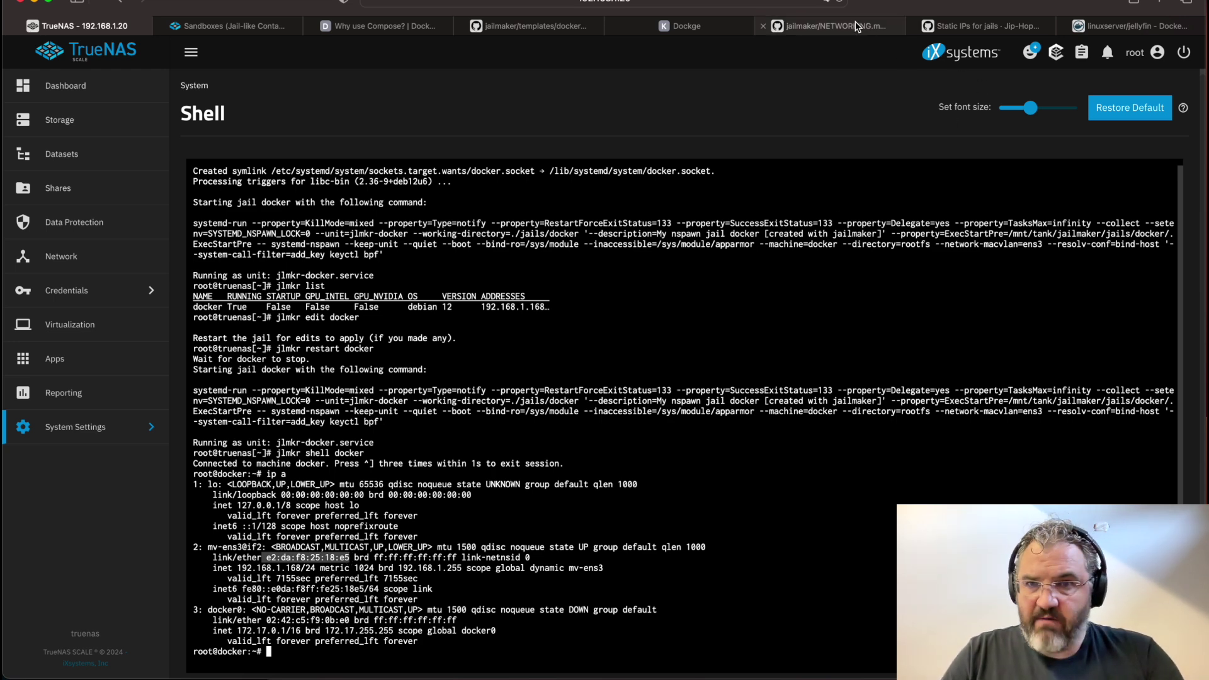
Copy the static [Network] config lines from the 'Static IPs for jails' GitHub discussion
{"action": "left_click", "coordinate": [1010, 31]}
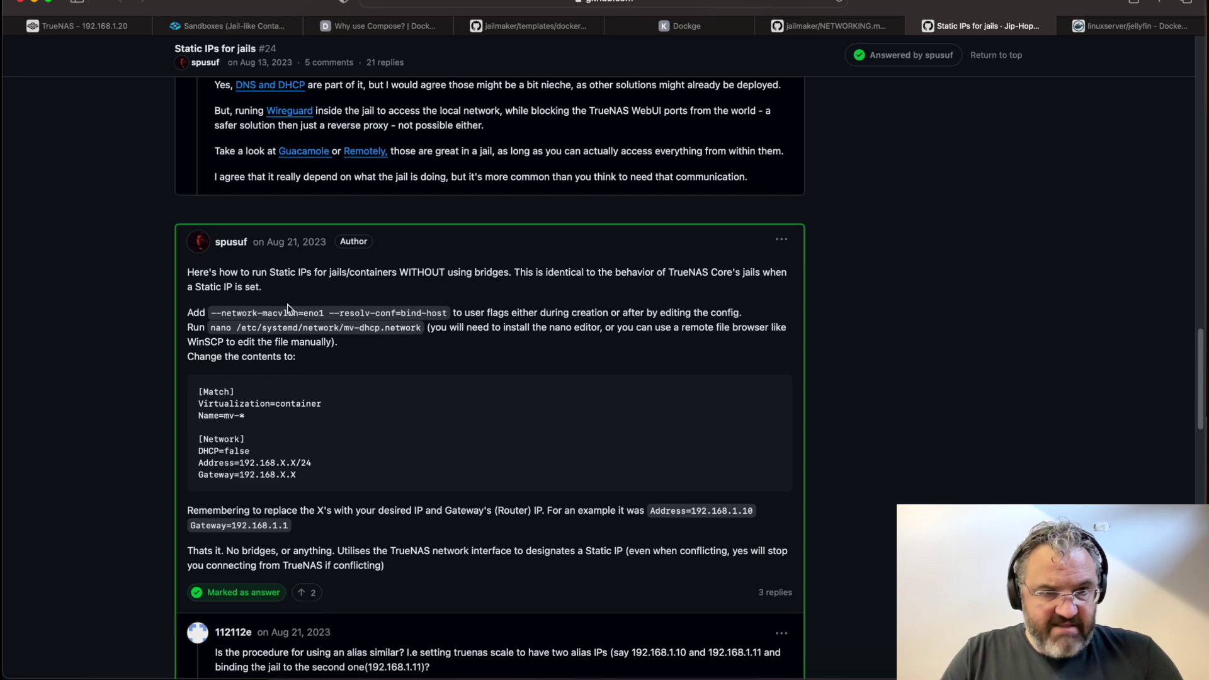
{"action": "left_click_drag", "start_coordinate": [332, 480], "coordinate": [151, 439]}
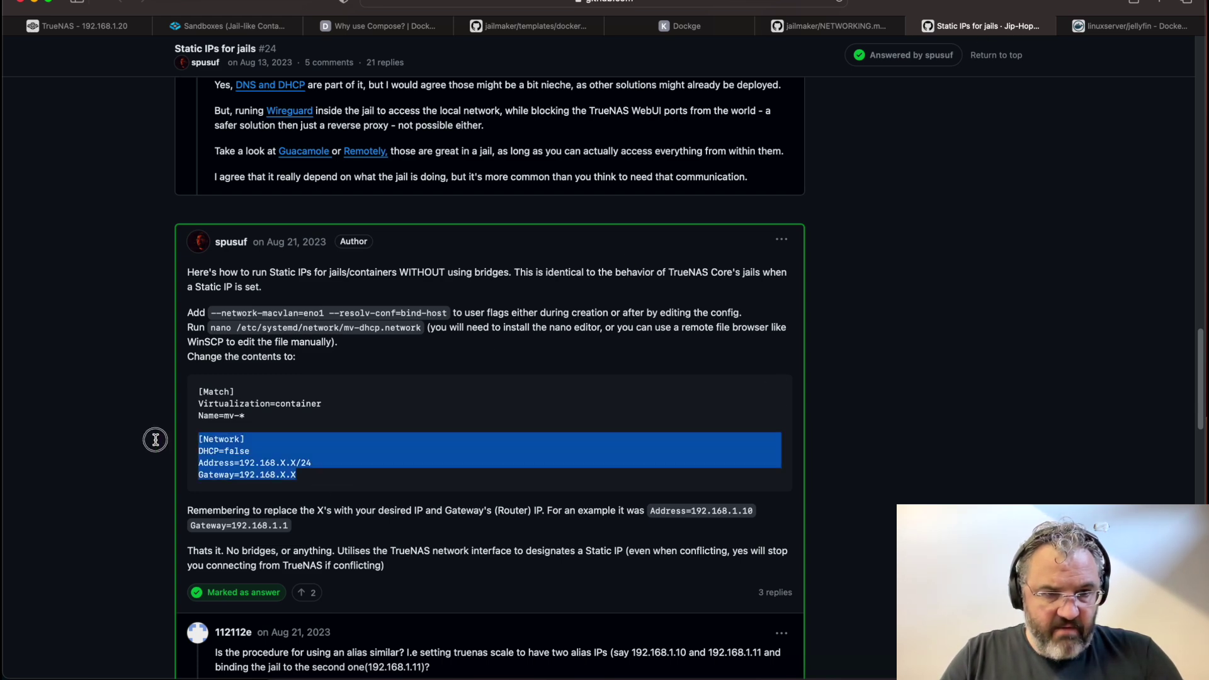
{"action": "key", "text": "super+1"}
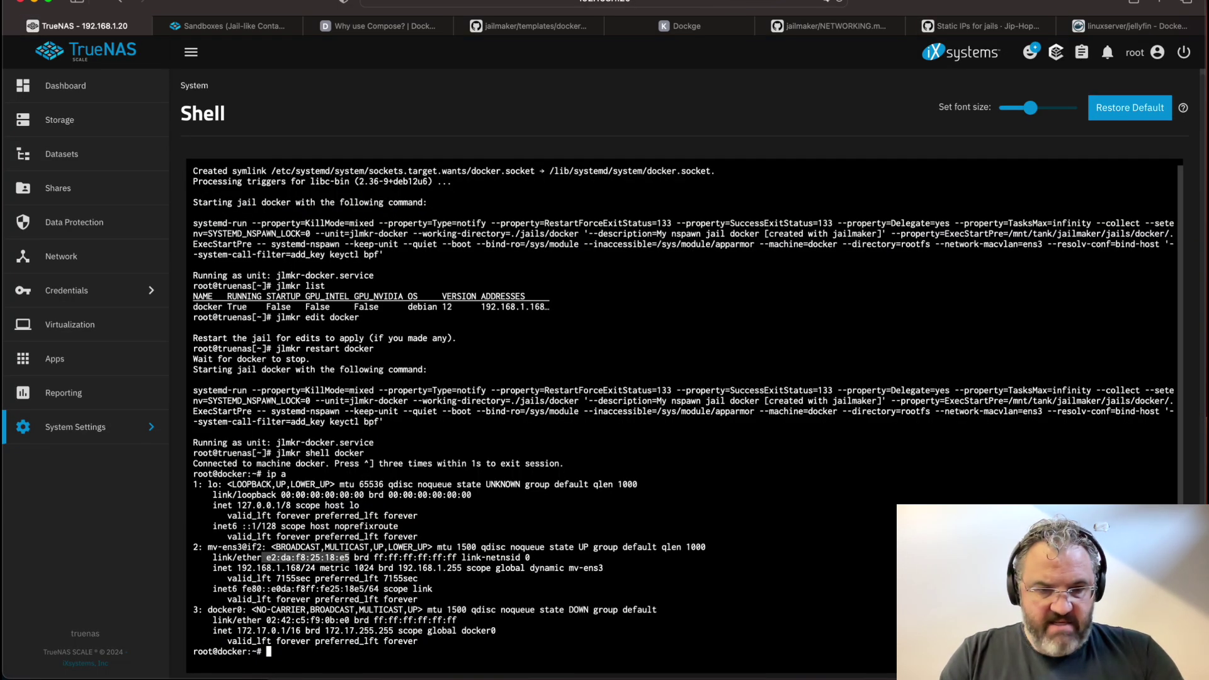
Go to /etc/systemd/network, list its files, and try launching nano
{"action": "type", "text": "cd /etc/s"}
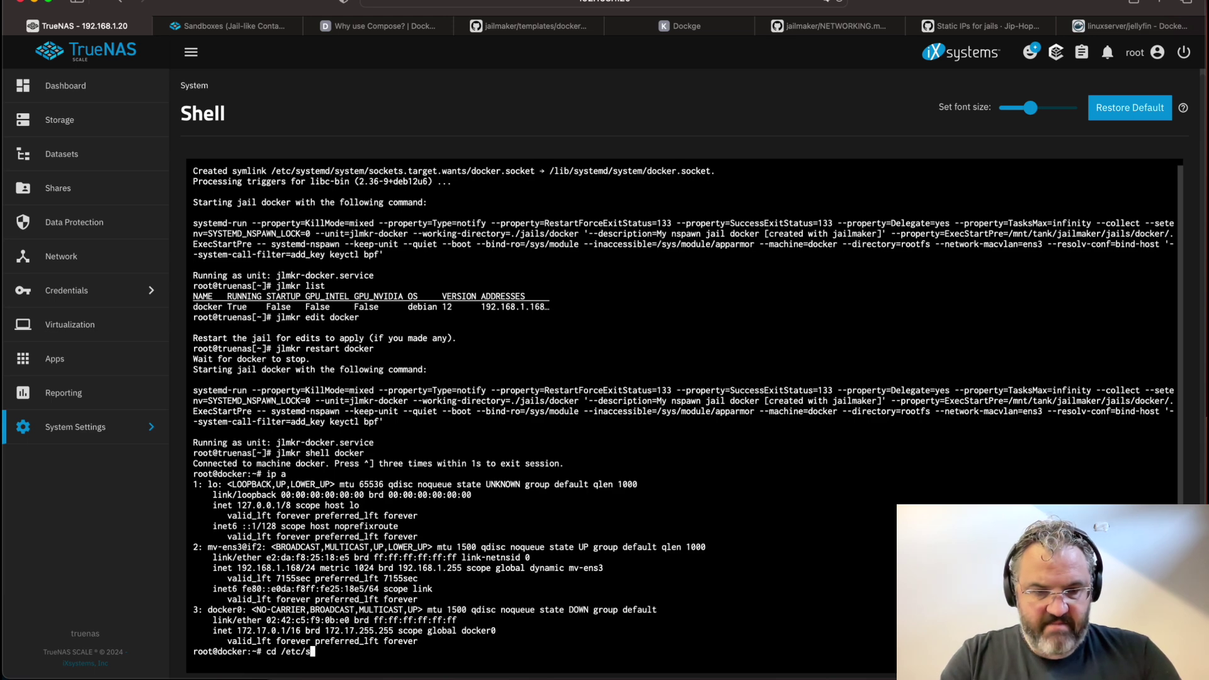
{"action": "type", "text": "ystemd/netw"}
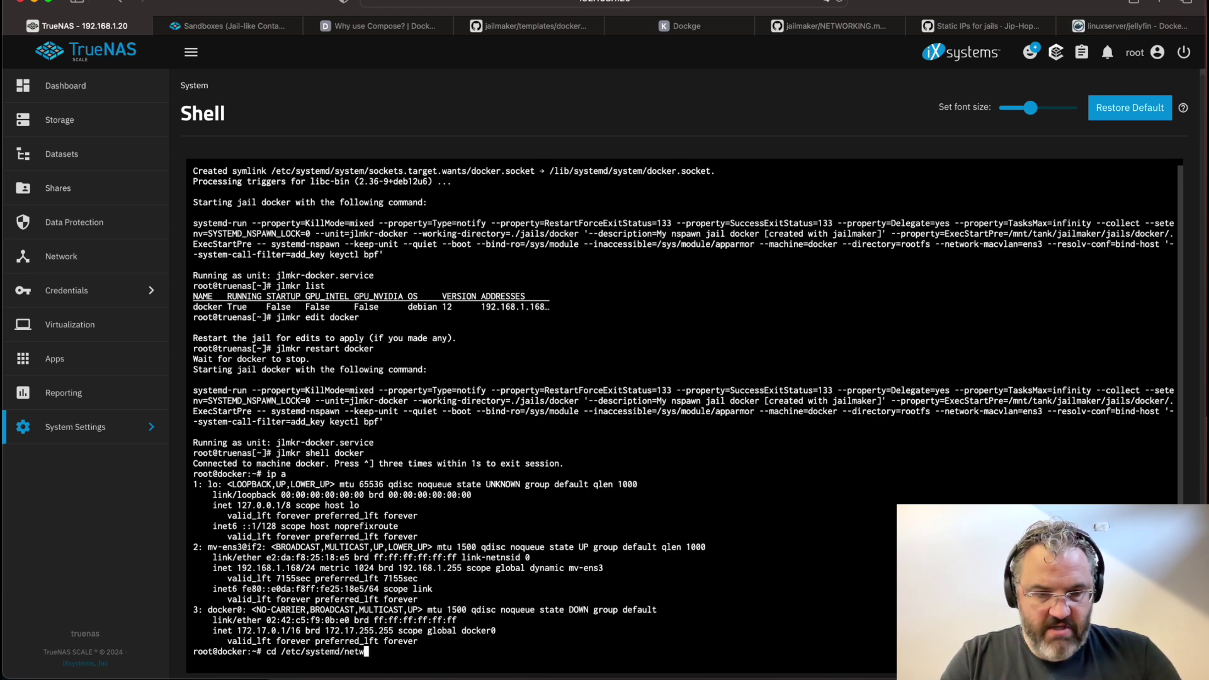
{"action": "type", "text": "ork"}
{"action": "key", "text": "Return"}
{"action": "type", "text": "ls"}
{"action": "key", "text": "Return"}
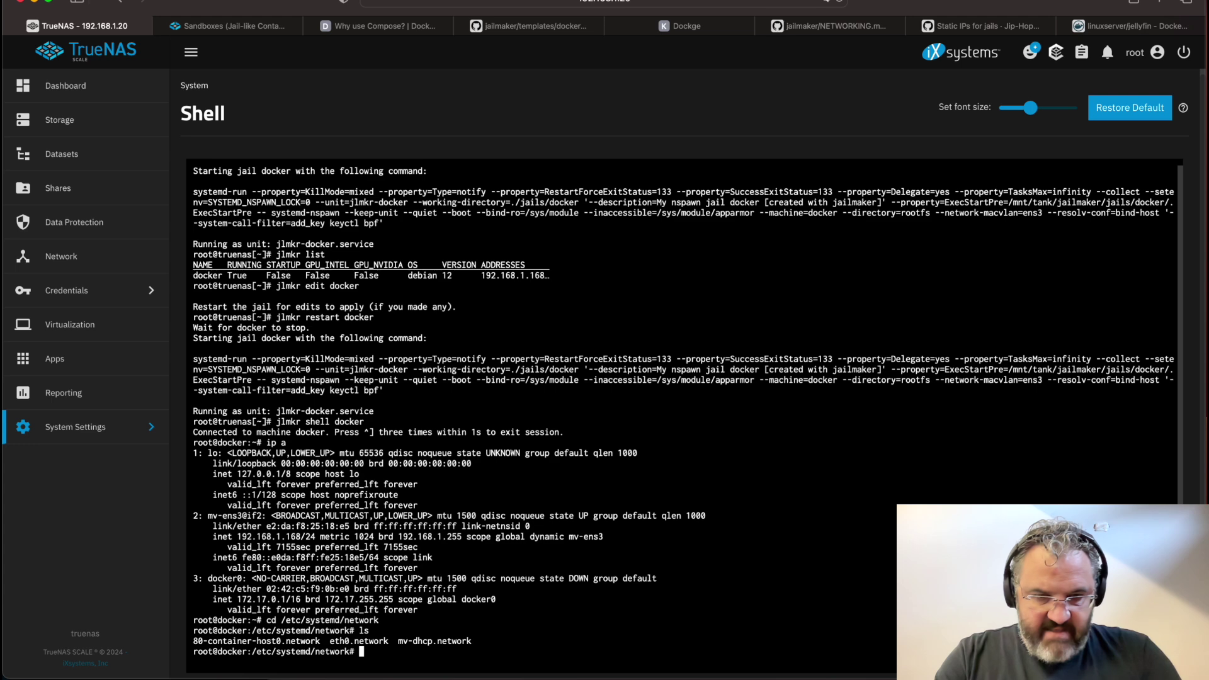
{"action": "type", "text": "nano"}
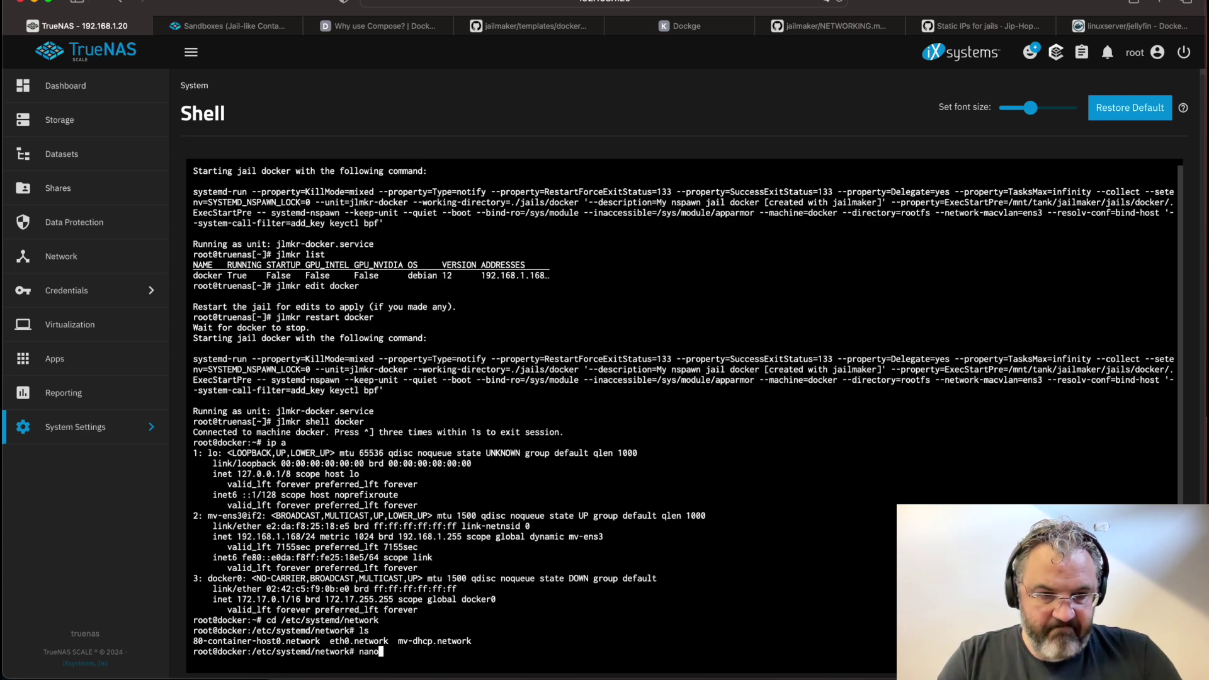
{"action": "key", "text": "Return"}
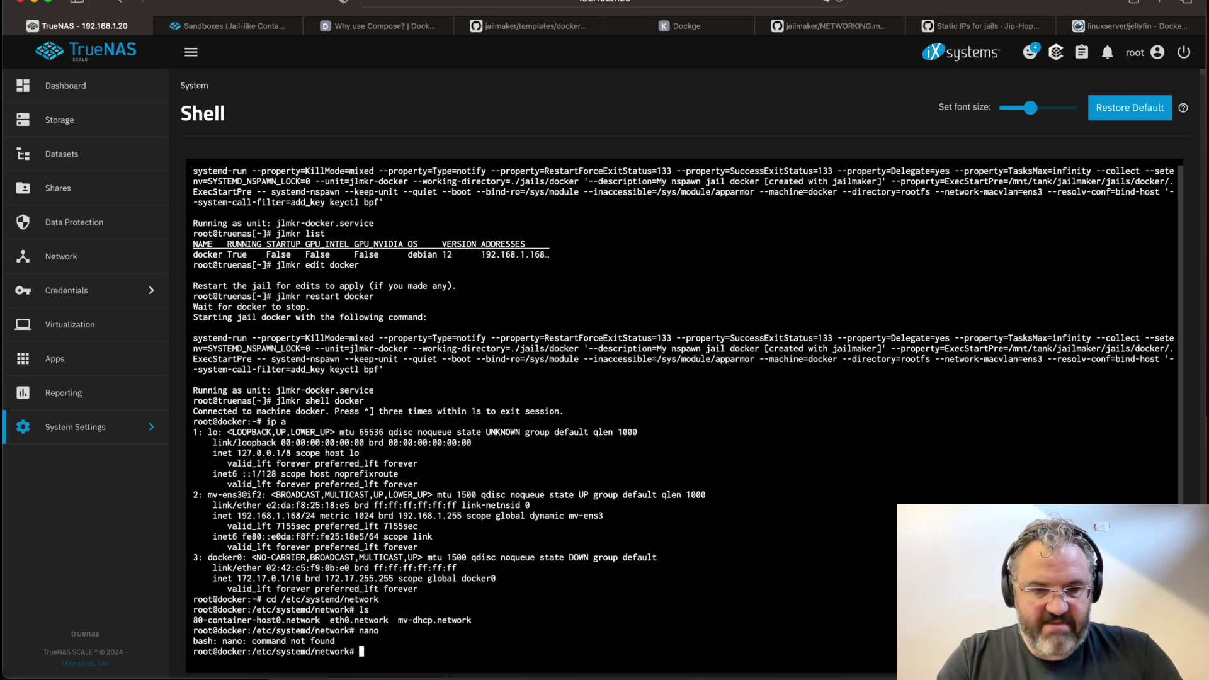
Install nano with apt and start editing mv-dhcp.network
{"action": "type", "text": "apt install nano"}
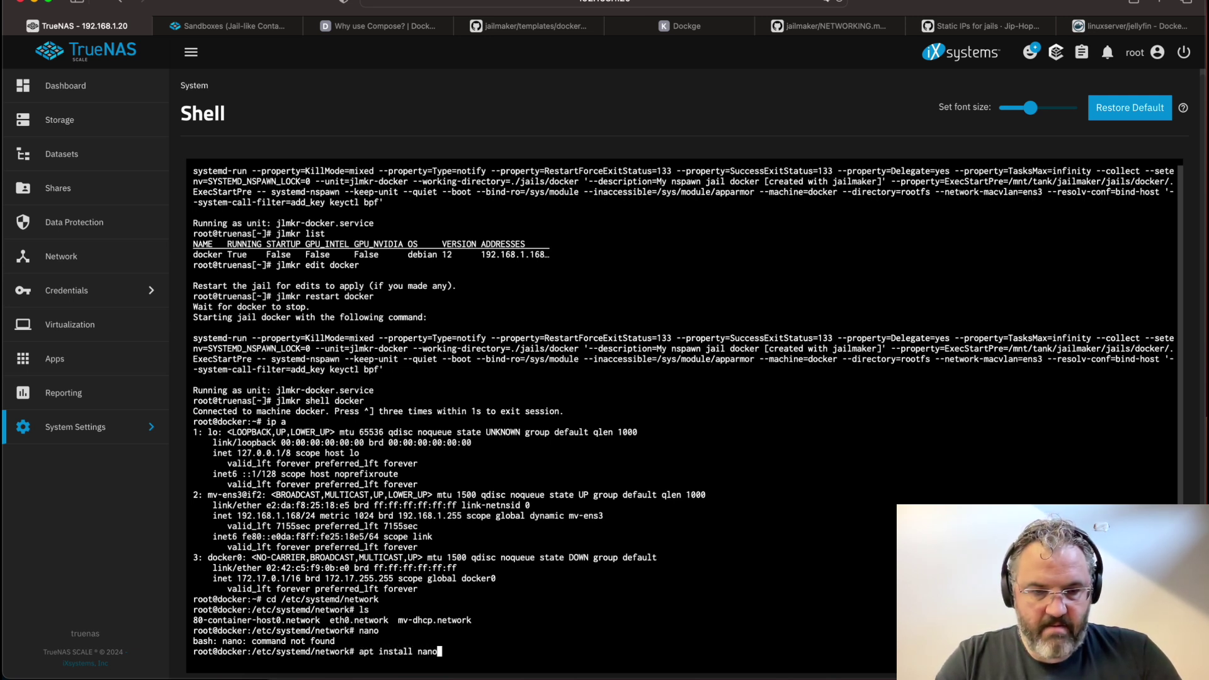
{"action": "key", "text": "Return"}
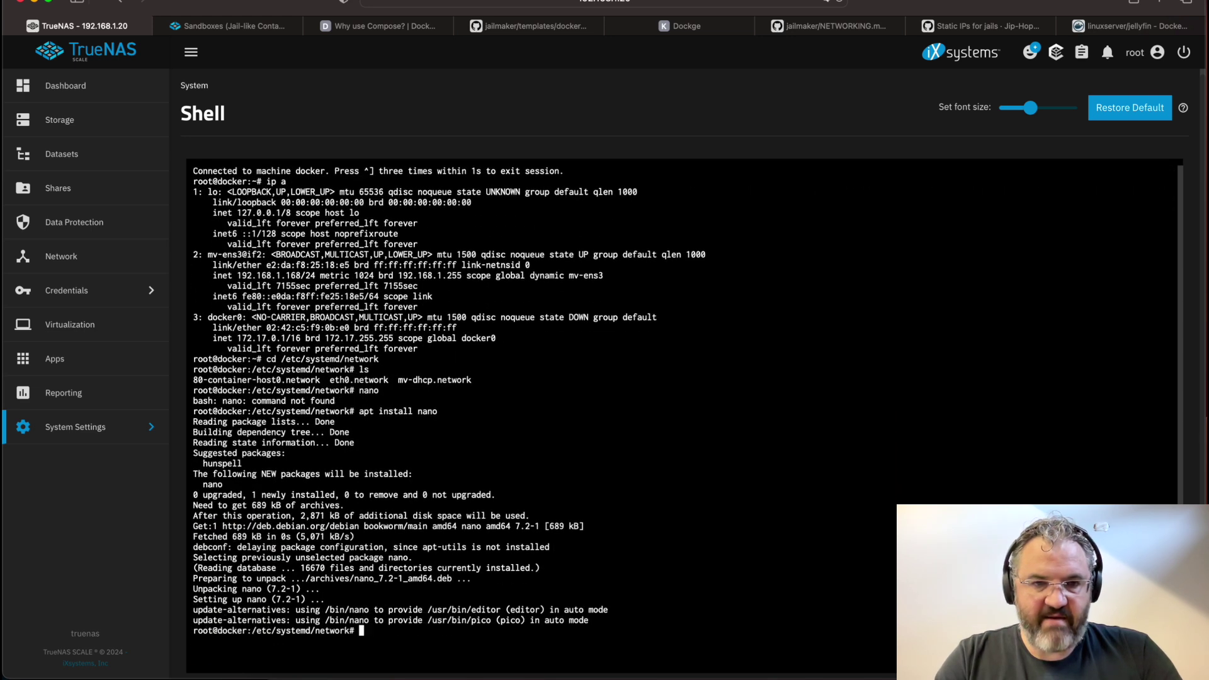
{"action": "type", "text": "nano "}
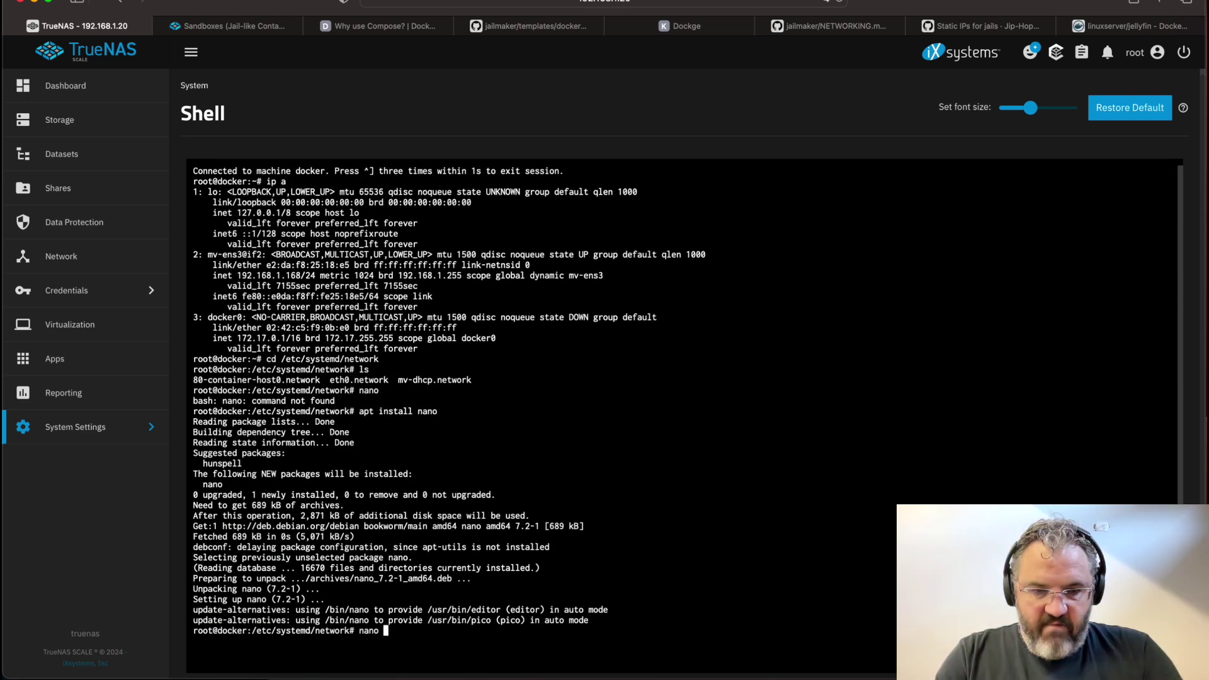
{"action": "type", "text": "mv"}
{"action": "key", "text": "Tab"}
Comment out DHCP=yes and LinkLocalAddressing, then paste the DHCP=false, Address and Gateway lines
{"action": "key", "text": "Return"}
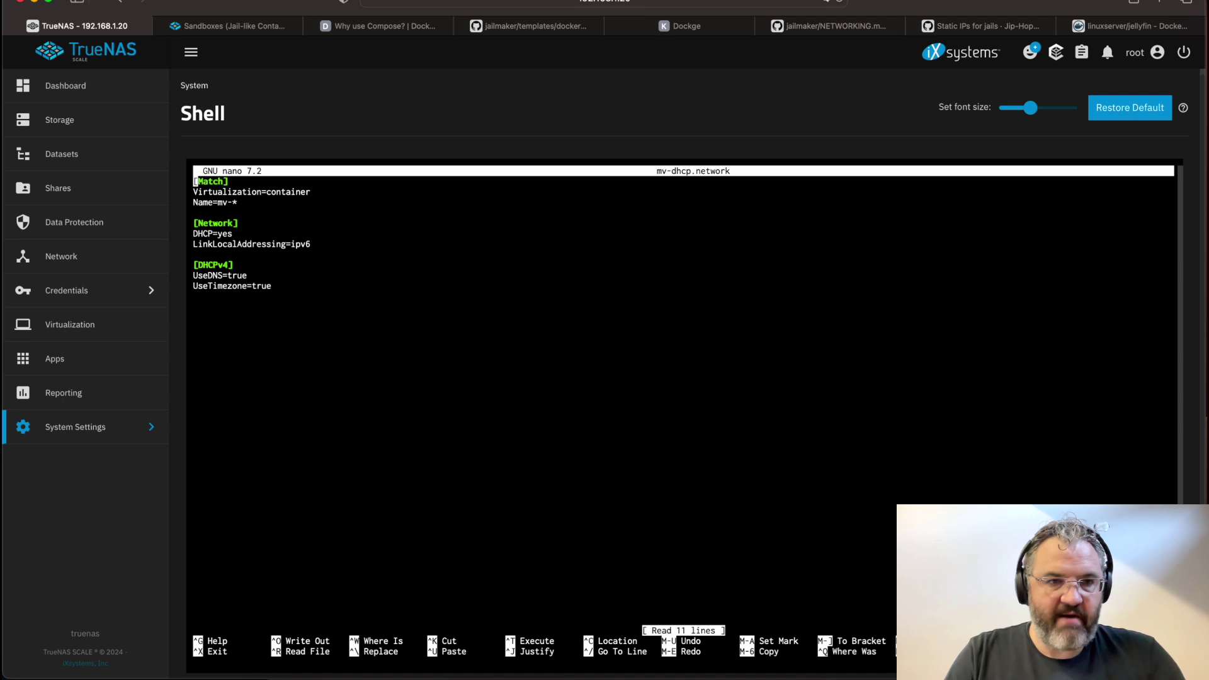
{"action": "key", "text": "Down"}
{"action": "key", "text": "Down"}
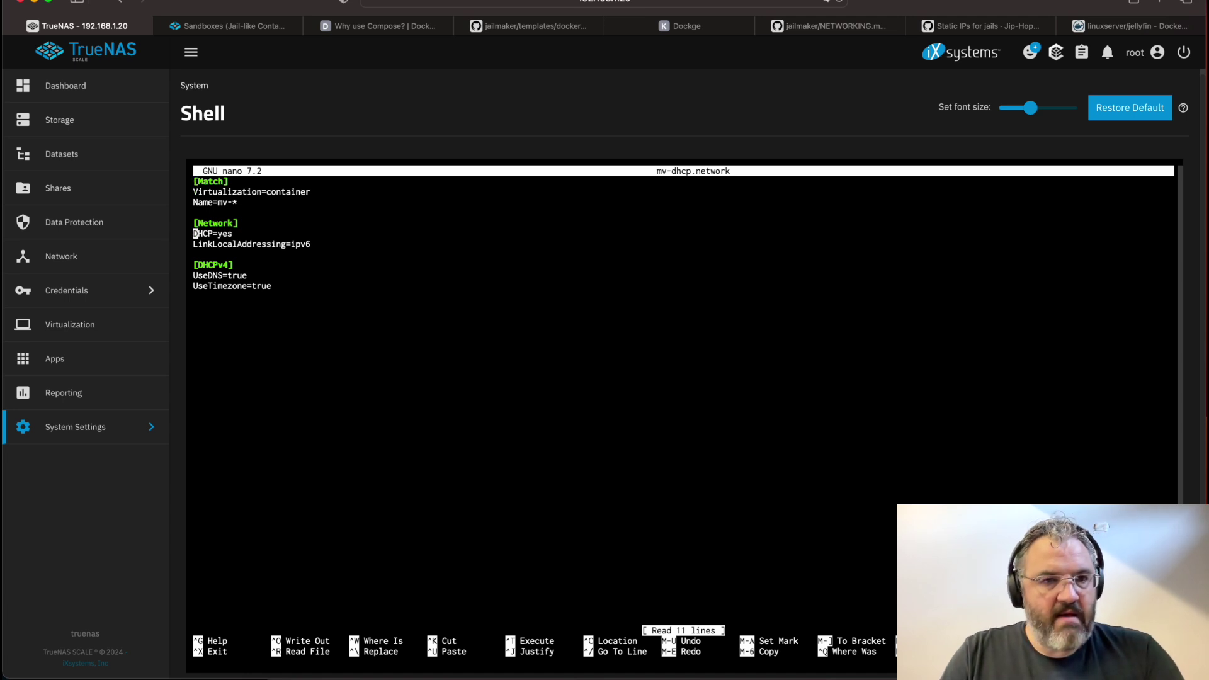
{"action": "type", "text": "#"}
{"action": "key", "text": "Down"}
{"action": "key", "text": "Left"}
{"action": "type", "text": "#"}
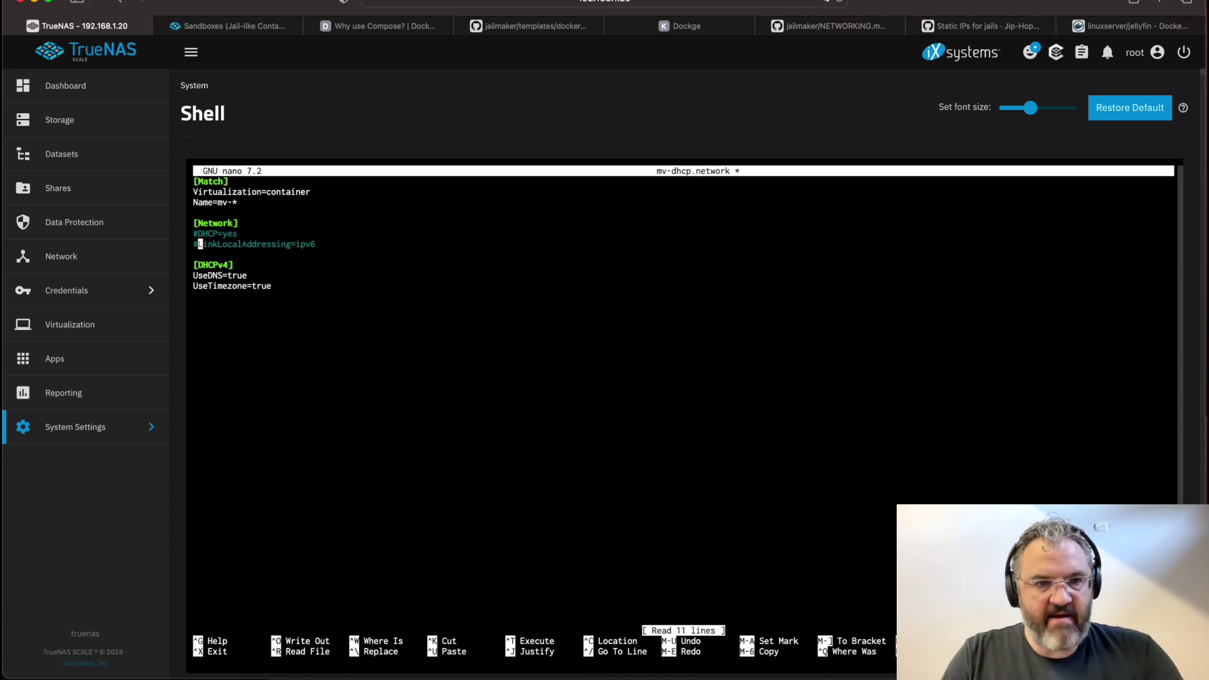
{"action": "key", "text": "Down"}
{"action": "type", "text": "DHCP=false Address=192.168.X.X/24 Gateway=192.168.X.X"}
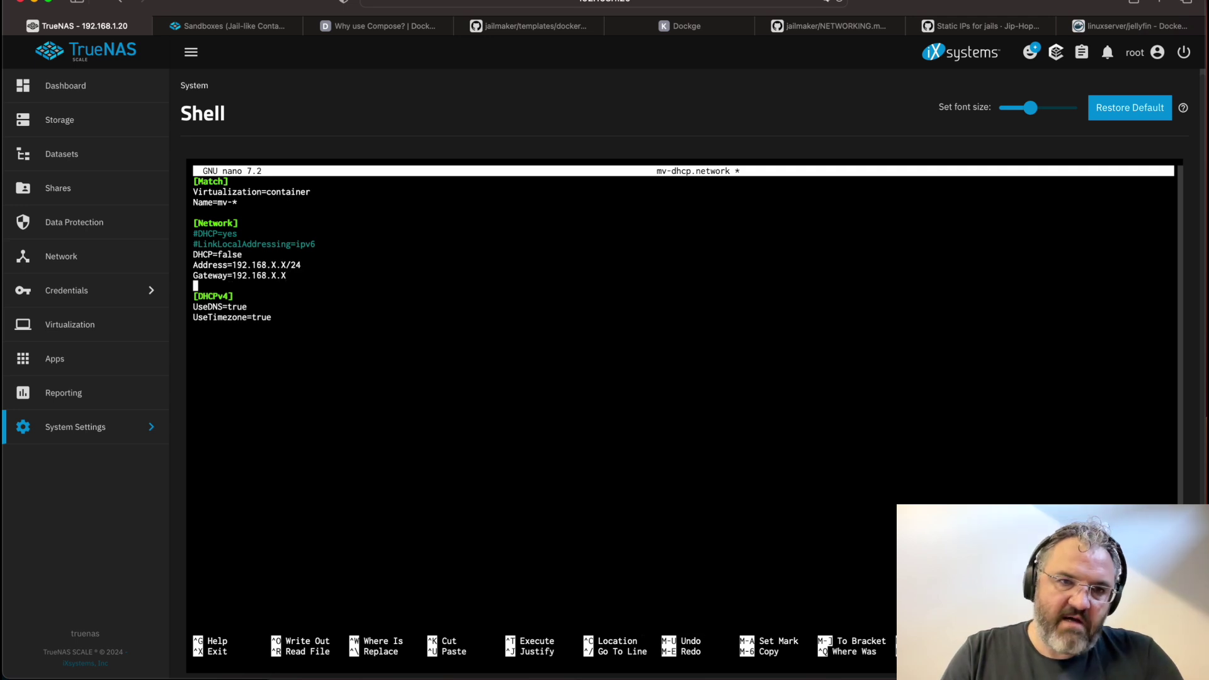
Fill the Address placeholders to make it 192.168.1.22/24
{"action": "key", "text": "Up"}
{"action": "key", "text": "Up"}
{"action": "key", "text": "Up"}
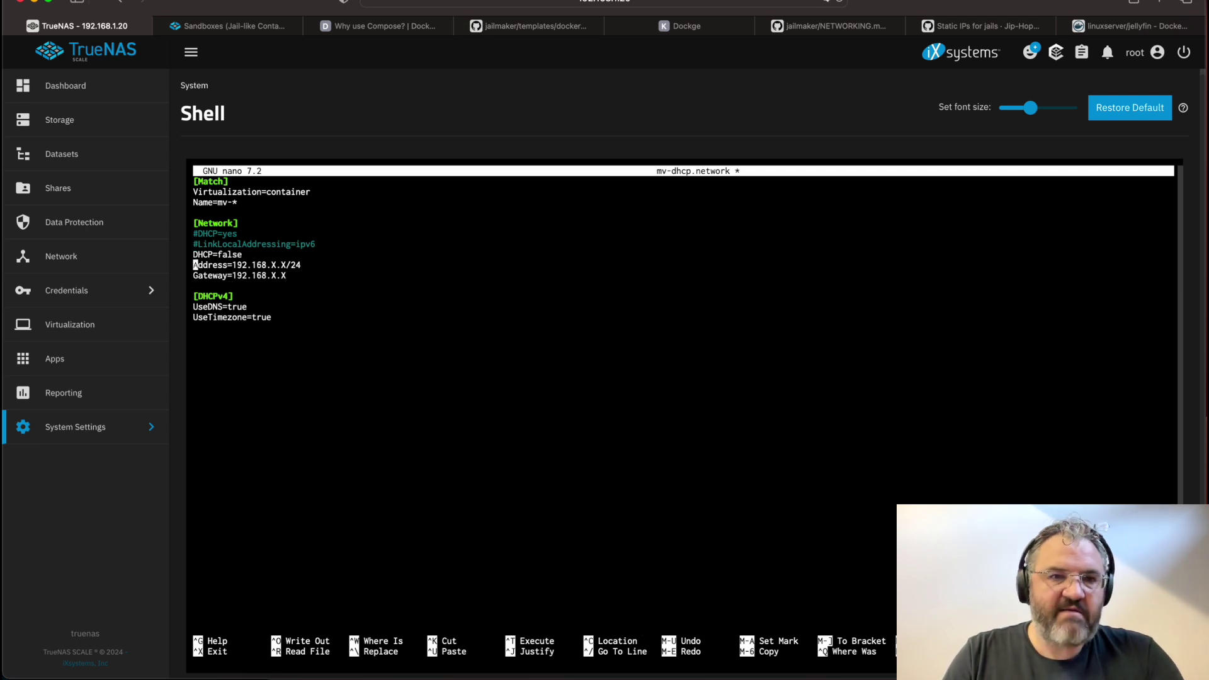
{"action": "key", "text": "Down"}
{"action": "key", "text": "Down"}
{"action": "key", "text": "Right"}
{"action": "key", "text": "Right"}
{"action": "key", "text": "Right"}
{"action": "key", "text": "Right"}
{"action": "key", "text": "Right"}
{"action": "key", "text": "Right"}
{"action": "key", "text": "Right"}
{"action": "key", "text": "Right"}
{"action": "key", "text": "Right"}
{"action": "key", "text": "Right"}
{"action": "key", "text": "Right"}
{"action": "key", "text": "Right"}
{"action": "key", "text": "Right"}
{"action": "key", "text": "Right"}
{"action": "key", "text": "Right"}
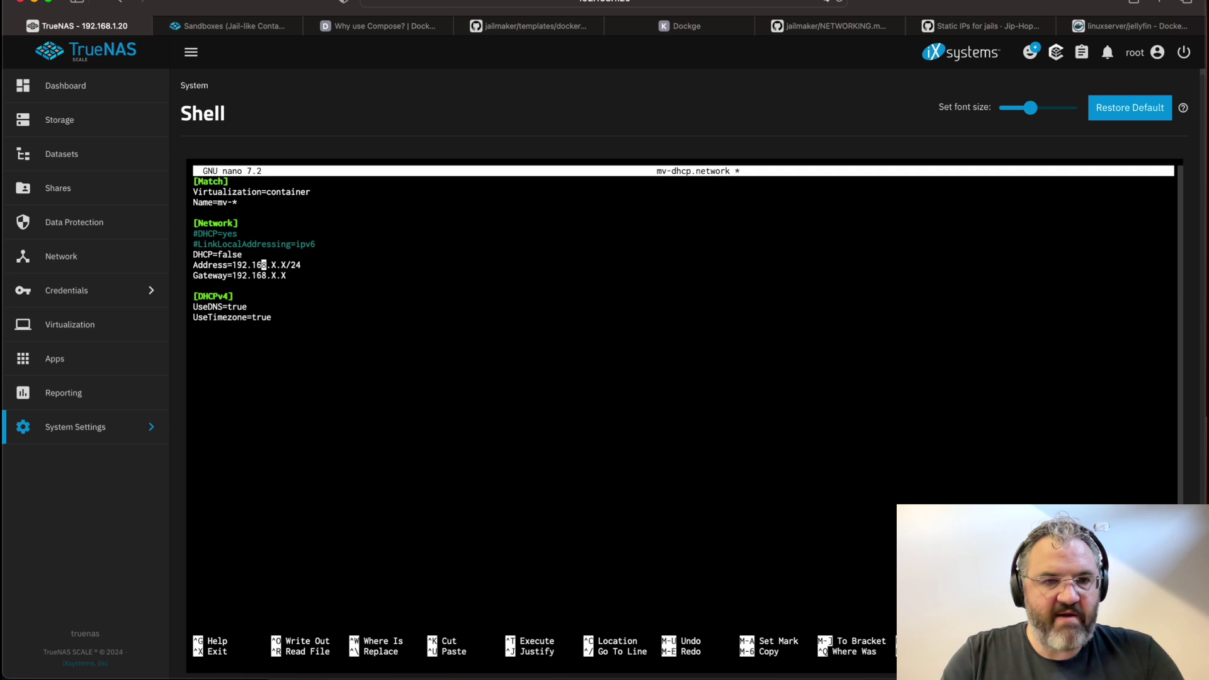
{"action": "key", "text": "Delete"}
{"action": "type", "text": "1"}
{"action": "key", "text": "Right"}
{"action": "key", "text": "Right"}
{"action": "key", "text": "BackSpace"}
{"action": "type", "text": "22"}
Check the Gateway is 192.168.1.1 and save mv-dhcp.network
{"action": "key", "text": "Down"}
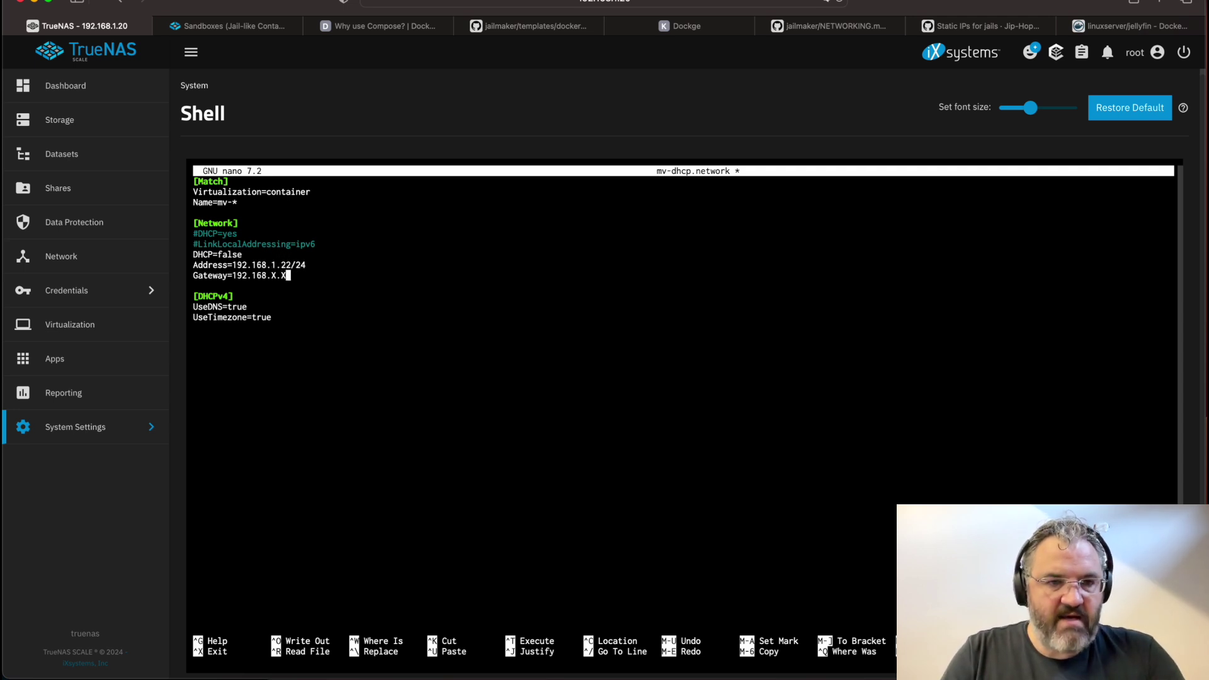
{"action": "key", "text": "Left"}
{"action": "key", "text": "Left"}
{"action": "key", "text": "Right"}
{"action": "key", "text": "Right"}
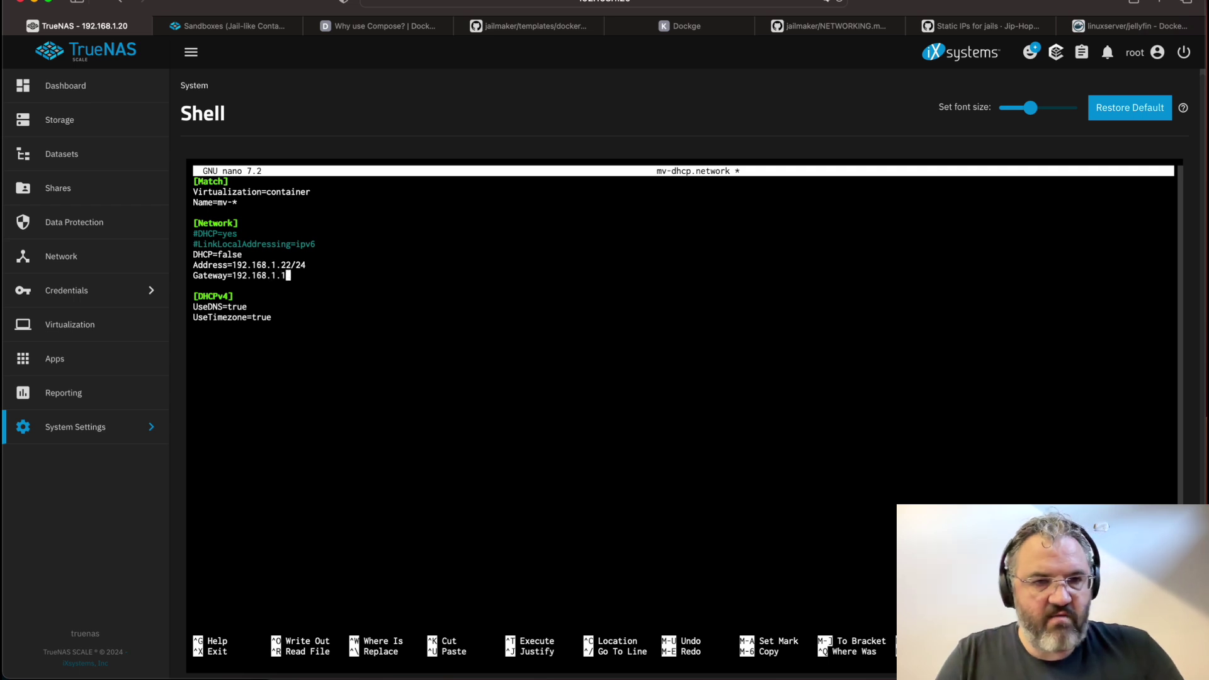
{"action": "key", "text": "ctrl+x"}
{"action": "key", "text": "y"}
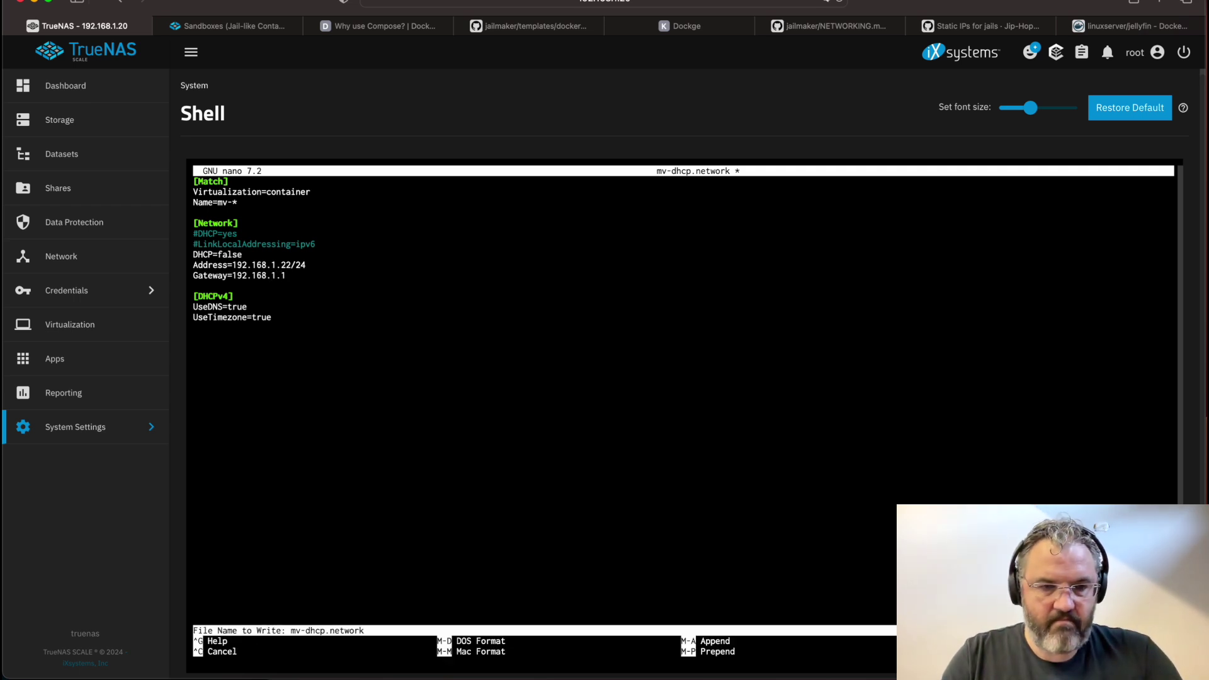
{"action": "key", "text": "Return"}
Reboot the docker jail, reconnect, and confirm mv-ens3 now has 192.168.1.22/24
{"action": "type", "text": "reboot"}
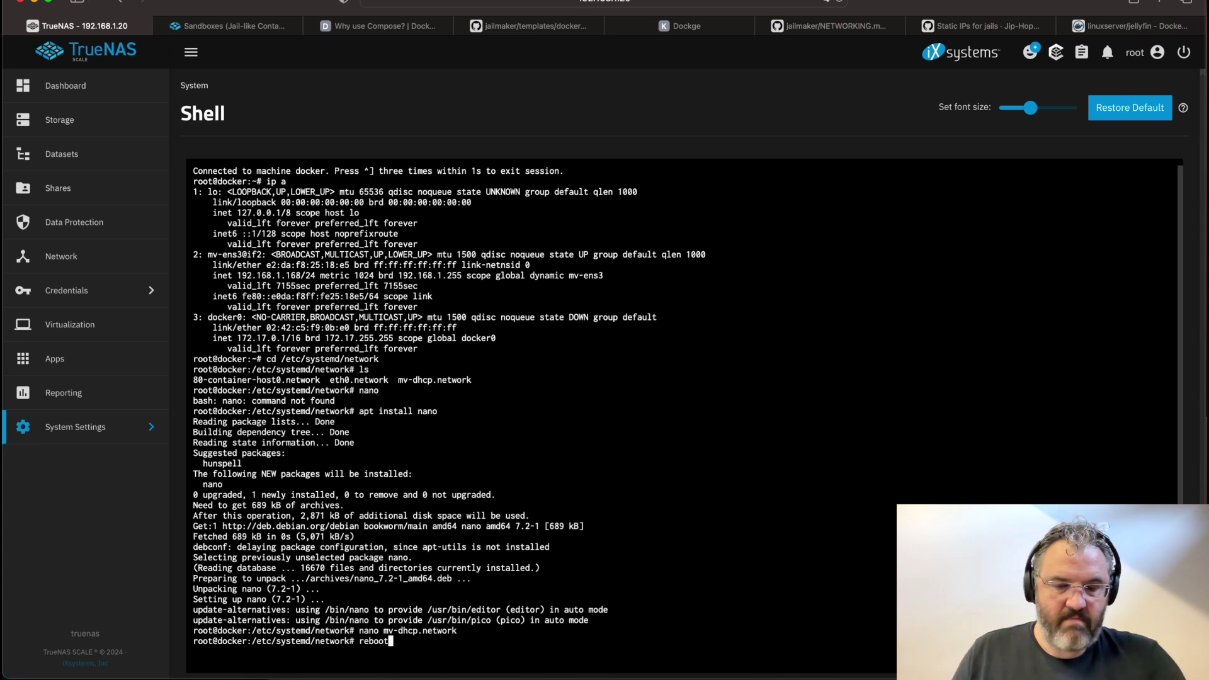
{"action": "key", "text": "Return"}
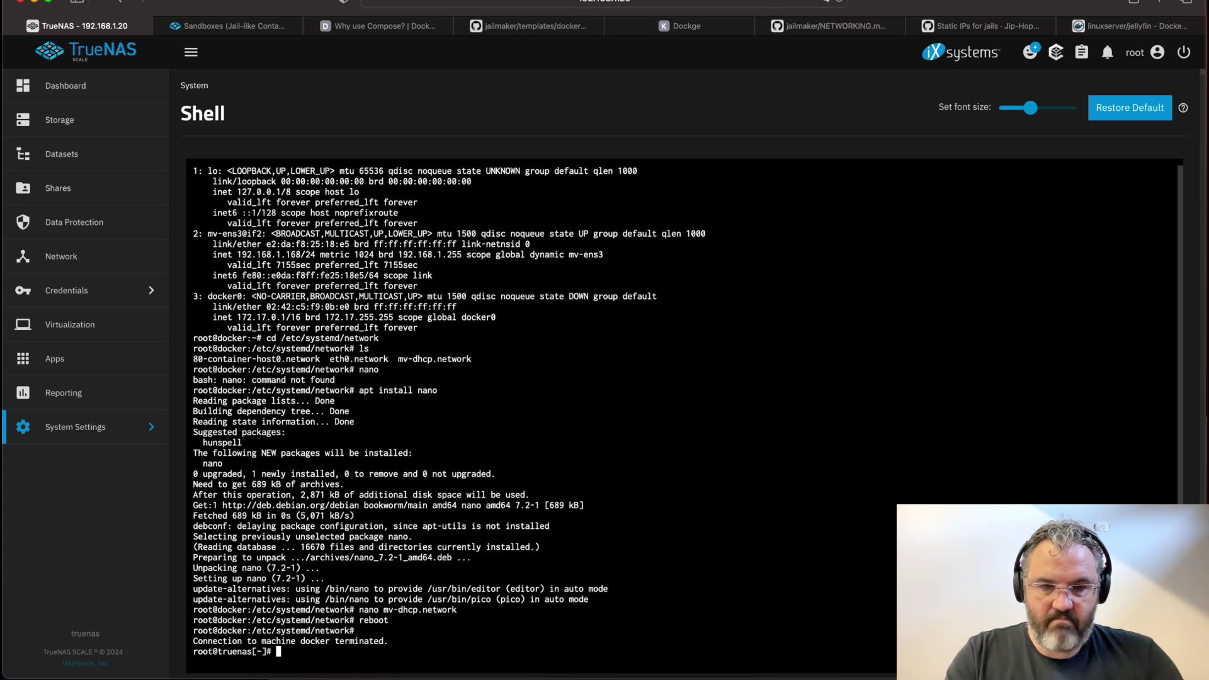
{"action": "type", "text": "jlmkr"}
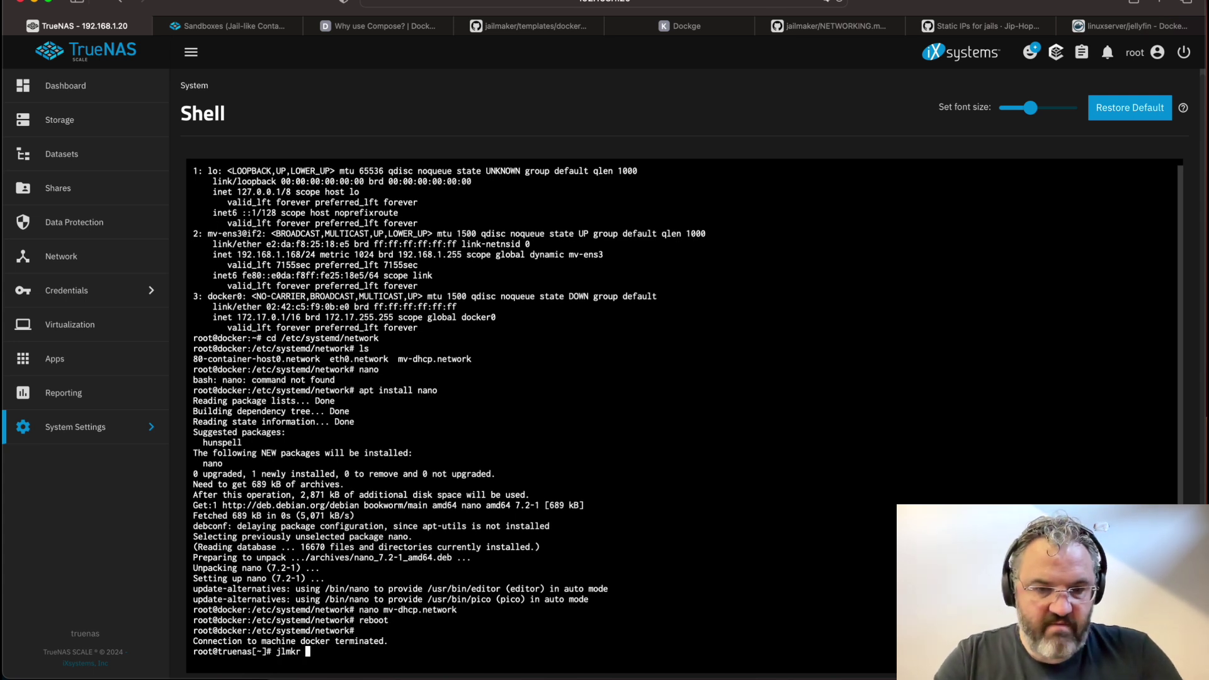
{"action": "type", "text": " shell docker"}
{"action": "key", "text": "Return"}
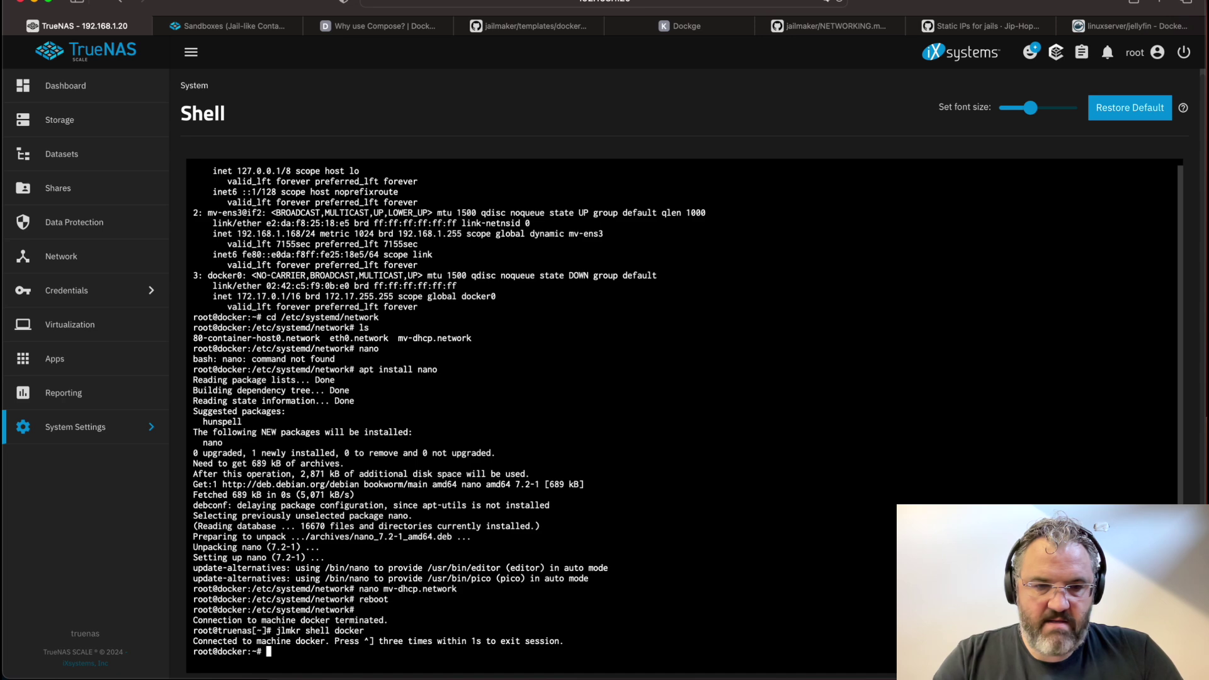
{"action": "type", "text": "ip a"}
{"action": "key", "text": "Return"}
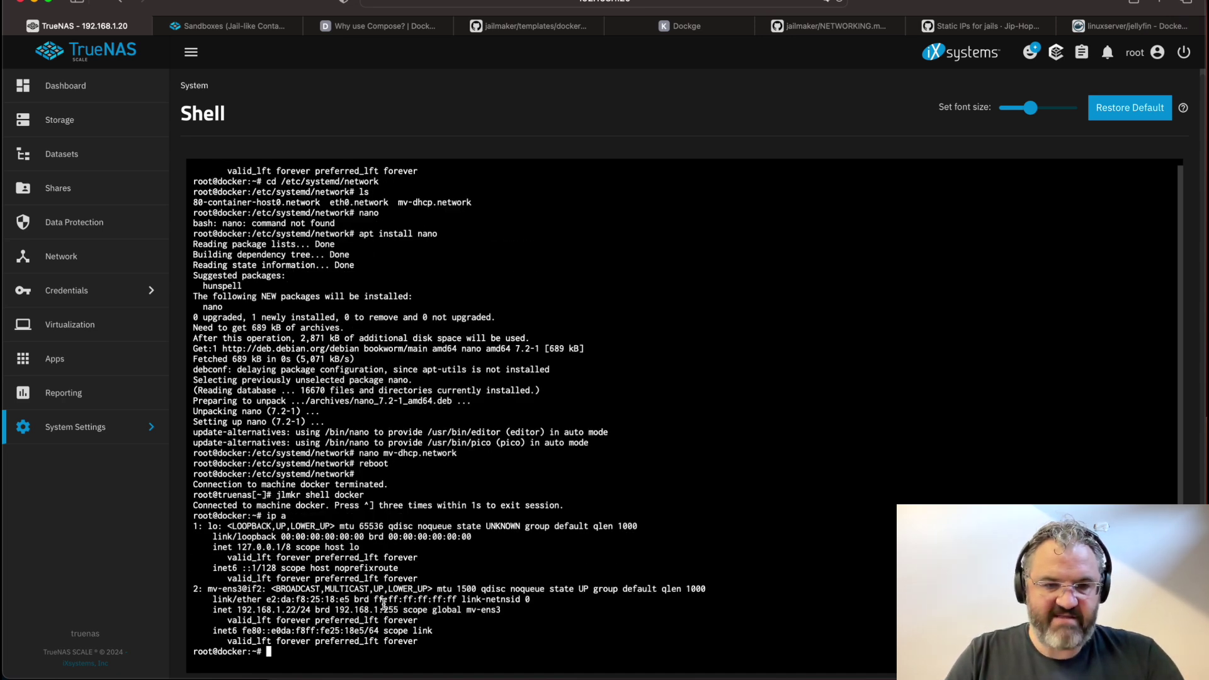
{"action": "left_click_drag", "start_coordinate": [213, 610], "coordinate": [350, 609]}
{"action": "left_click", "coordinate": [340, 610]}
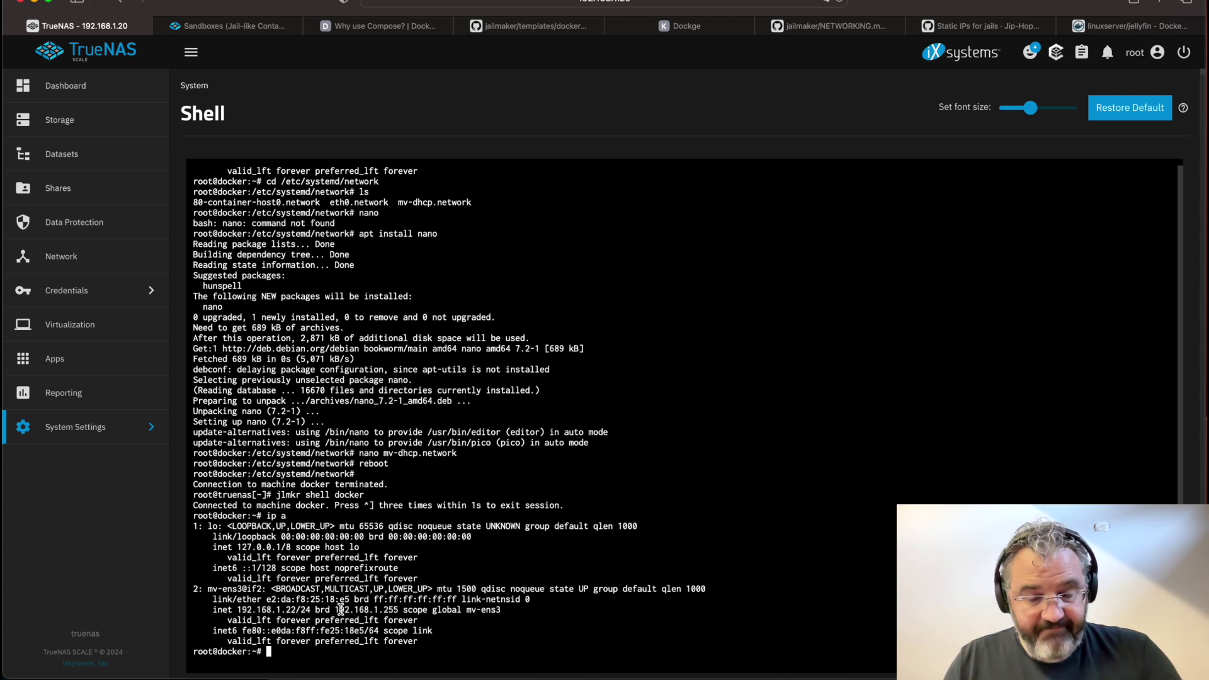
Exit the jail shell and run jlmkr stop docker on the host
{"action": "type", "text": "exit"}
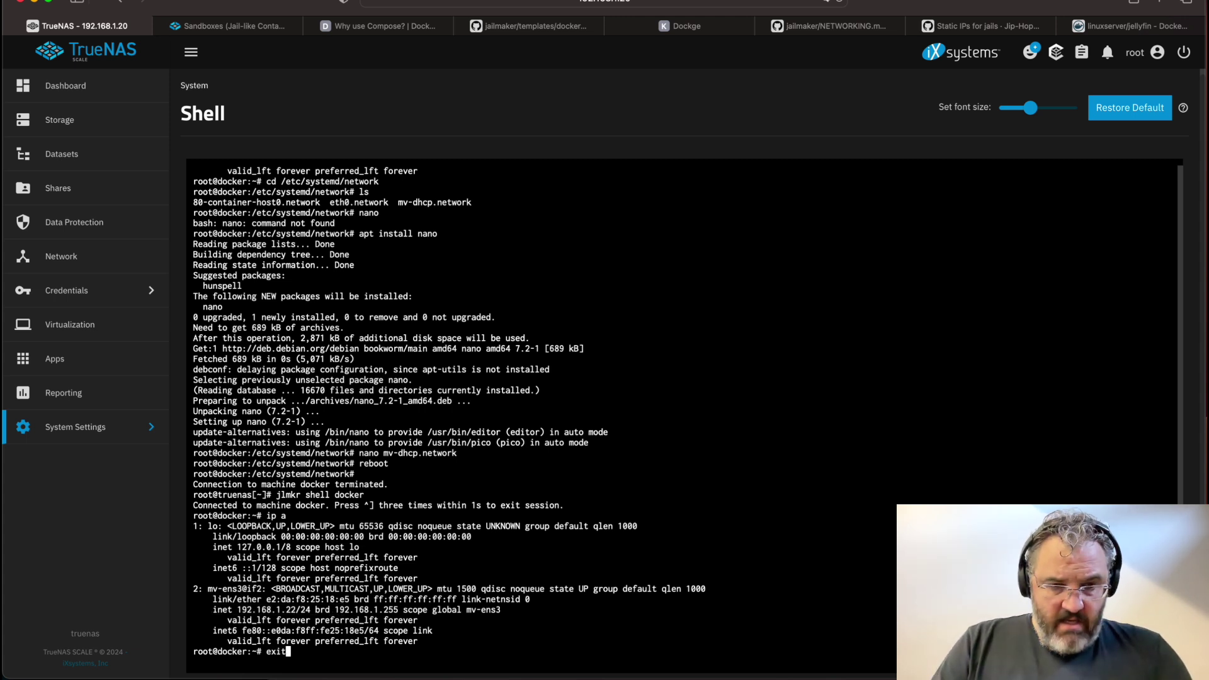
{"action": "key", "text": "Return"}
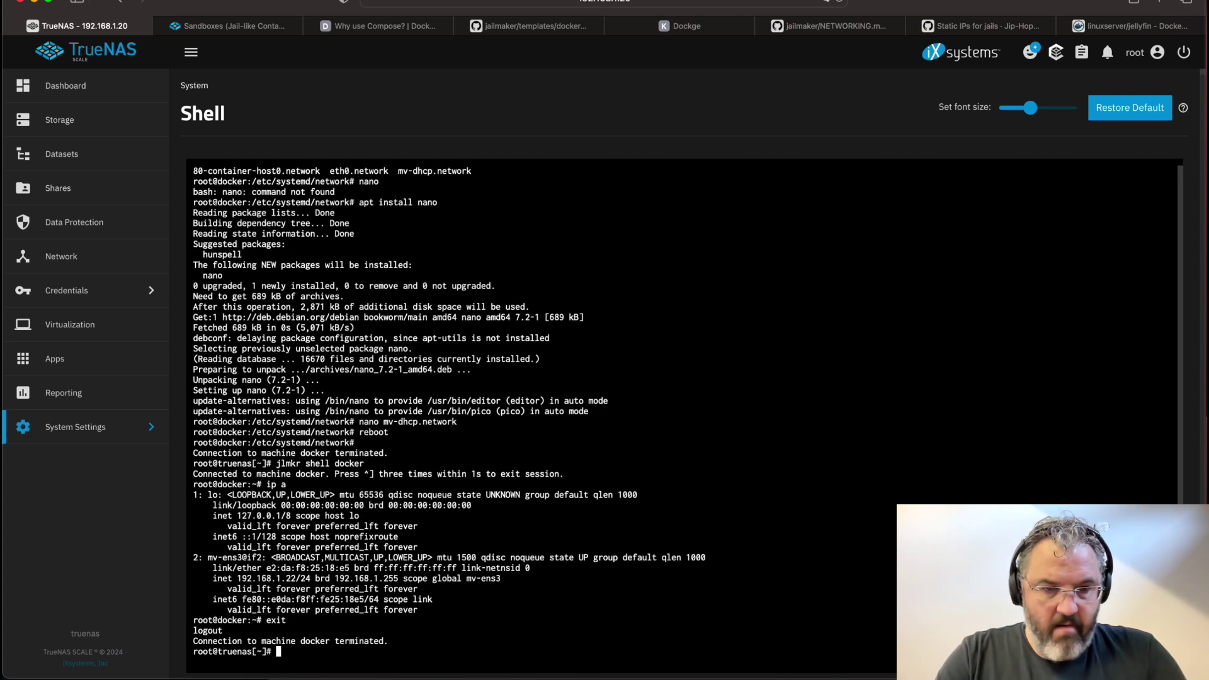
{"action": "type", "text": "jlmkr"}
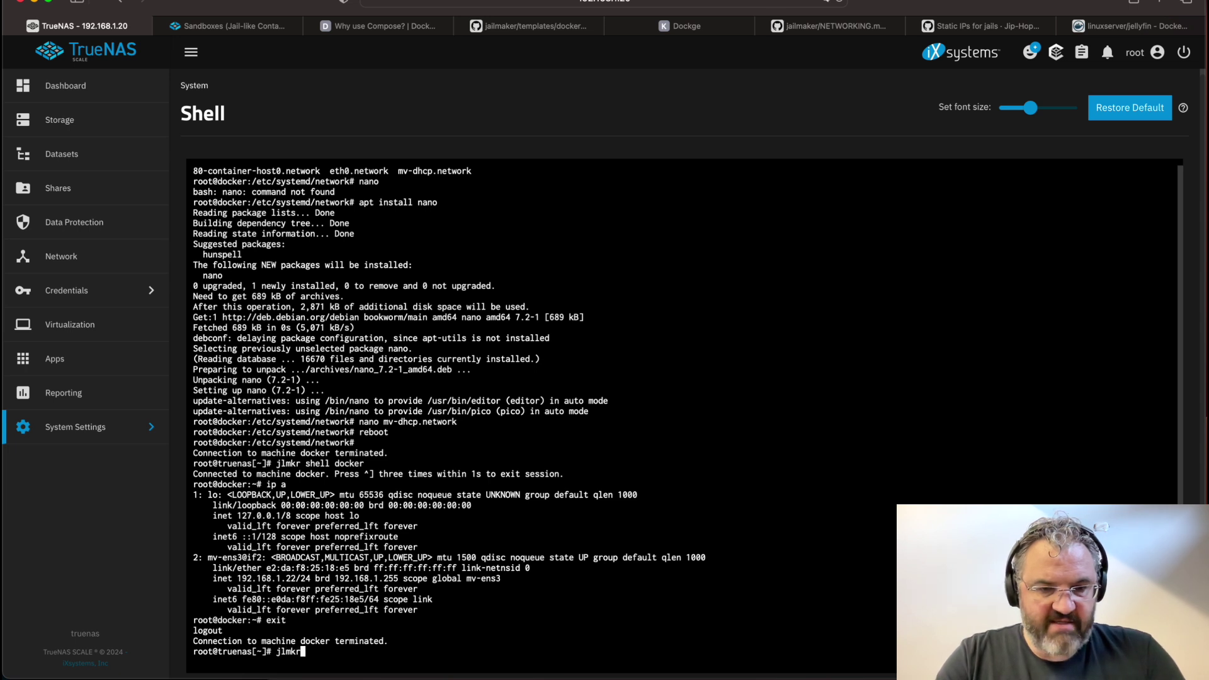
{"action": "type", "text": " stop docker"}
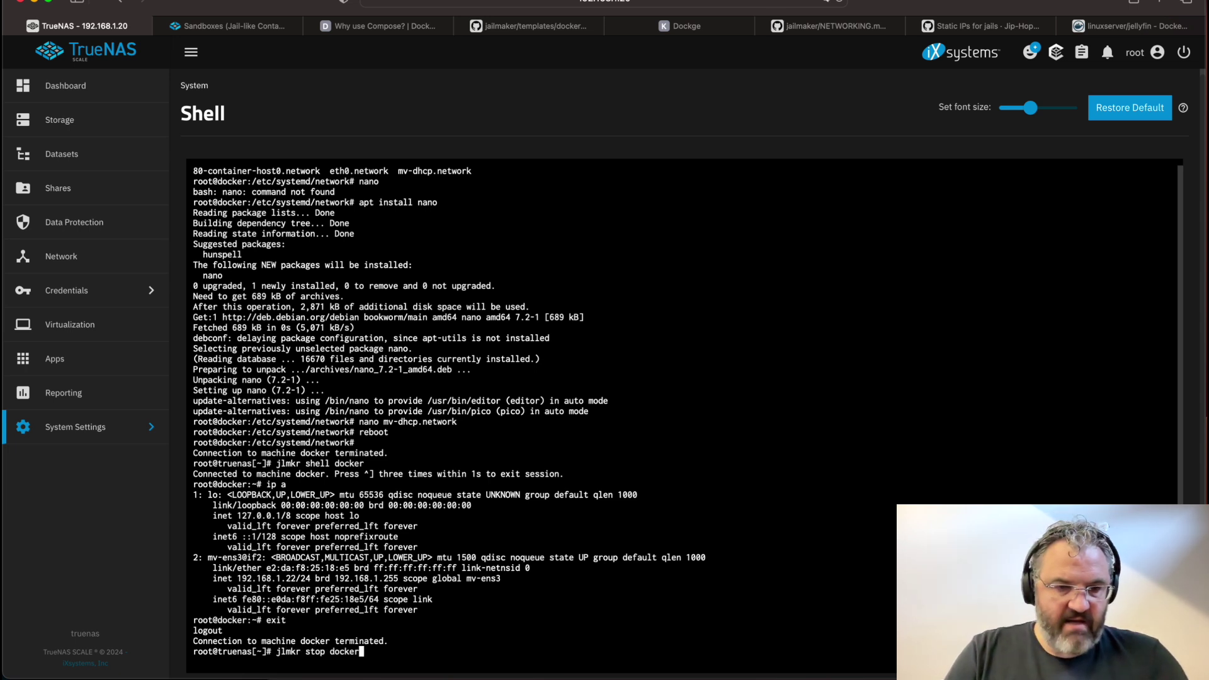
{"action": "key", "text": "Return"}
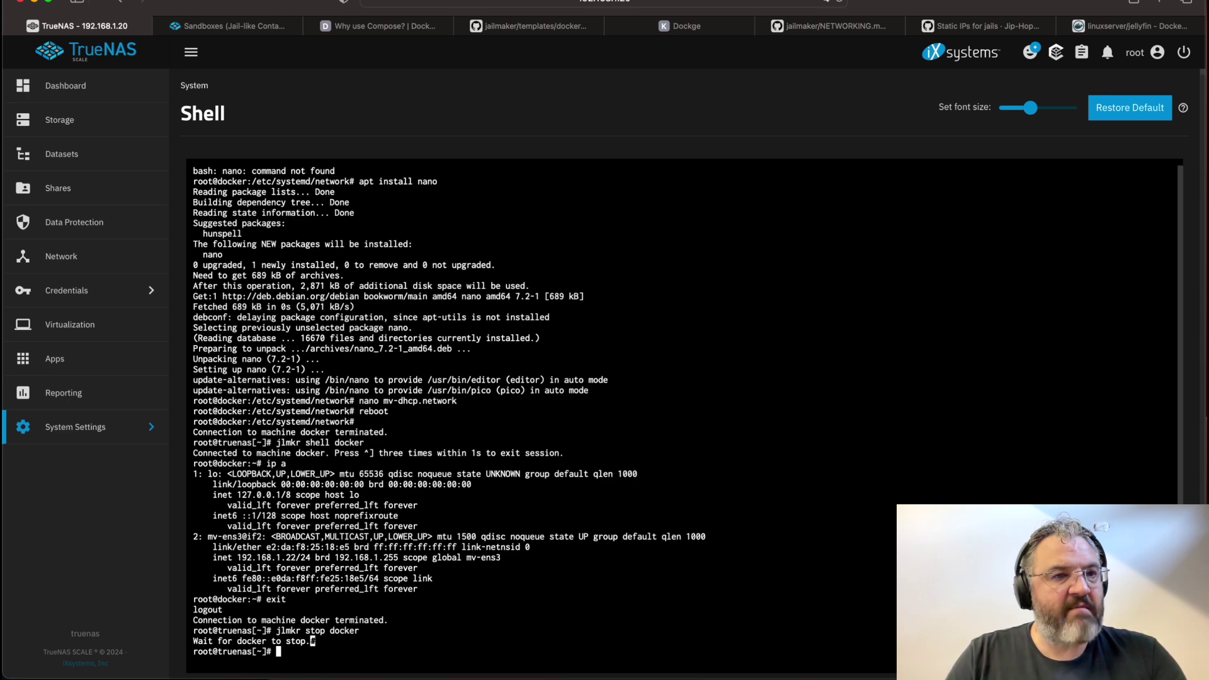
View the Network page showing ens3 and bridge br0 at 192.168.1.20/24
{"action": "left_click", "coordinate": [61, 256]}
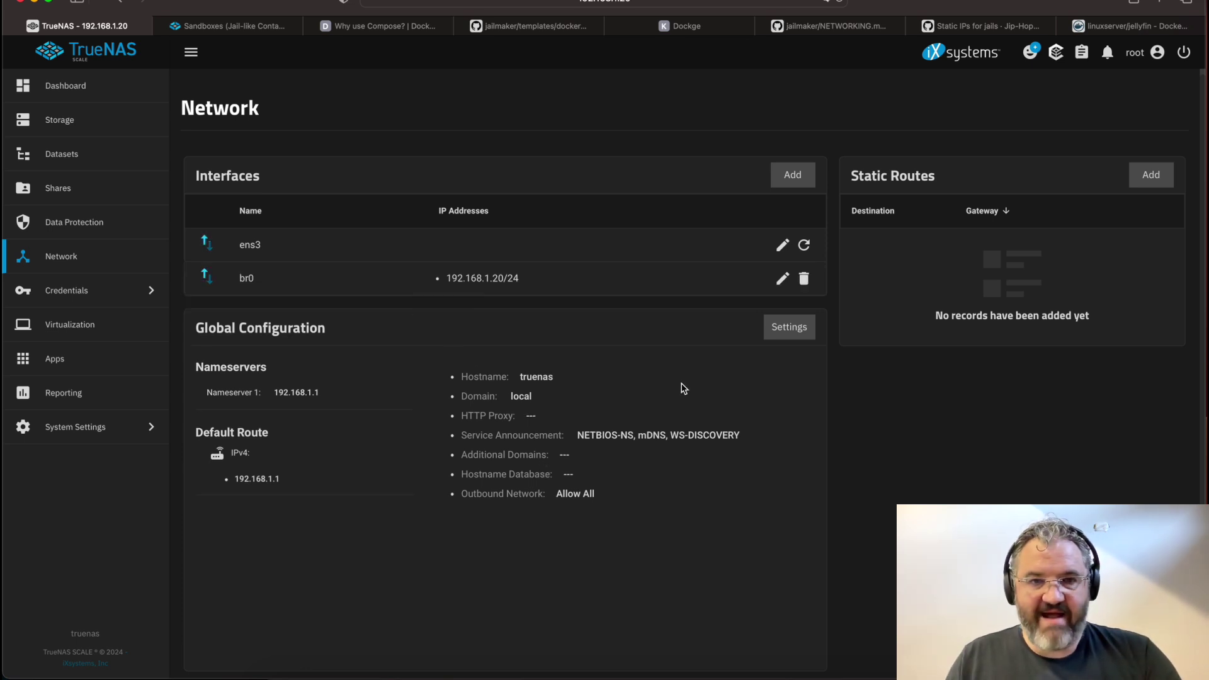
{"action": "left_click", "coordinate": [61, 426]}
From the host Shell, try jlmkr start docker, then open its config with jlmkr edit docker
{"action": "left_click", "coordinate": [198, 257]}
{"action": "type", "text": "jlmkr"}
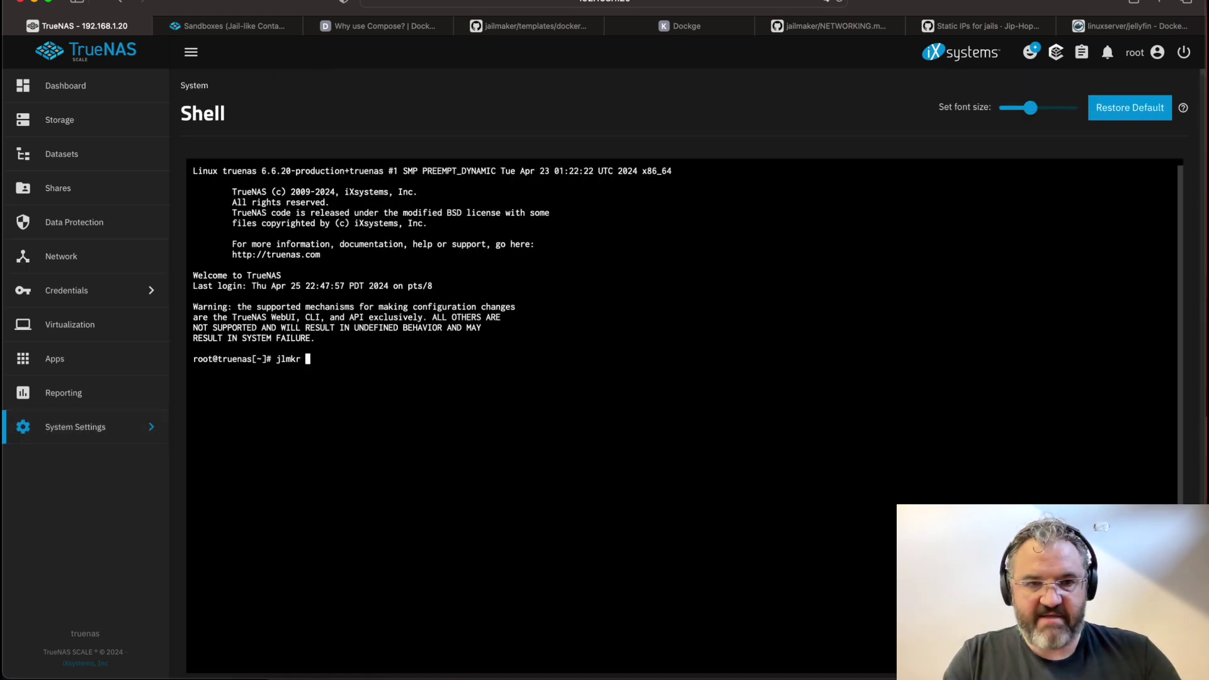
{"action": "type", "text": " start docker"}
{"action": "key", "text": "Return"}
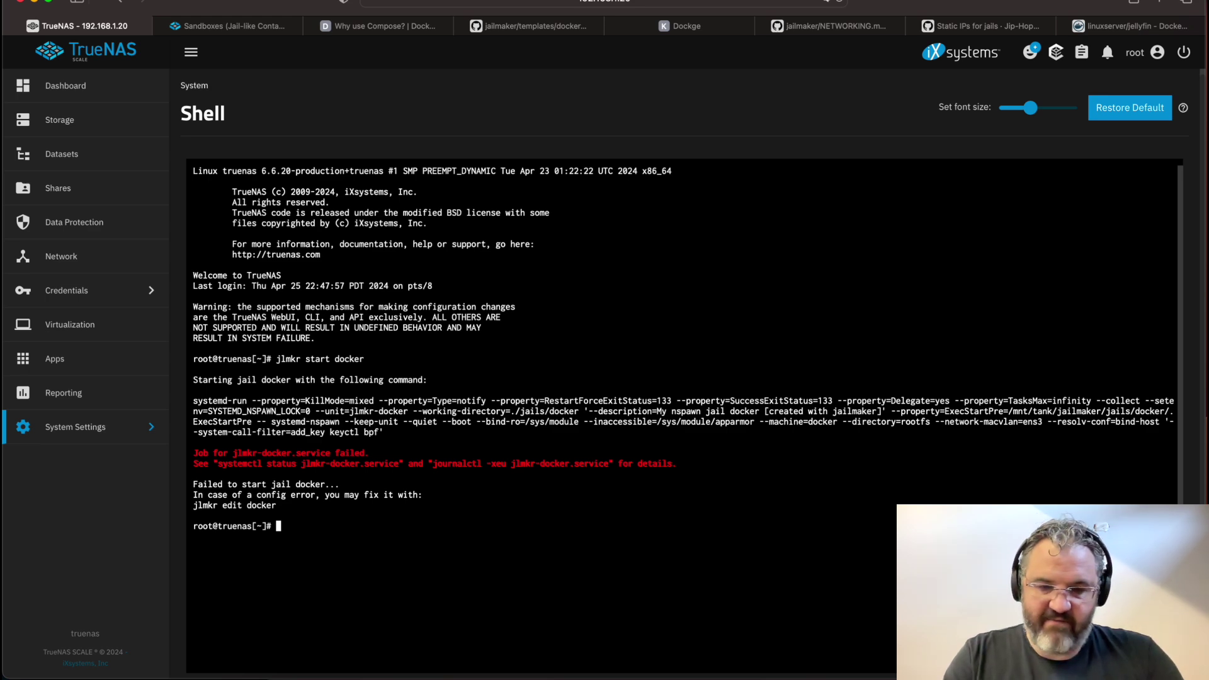
{"action": "type", "text": "jlmkr edit docker"}
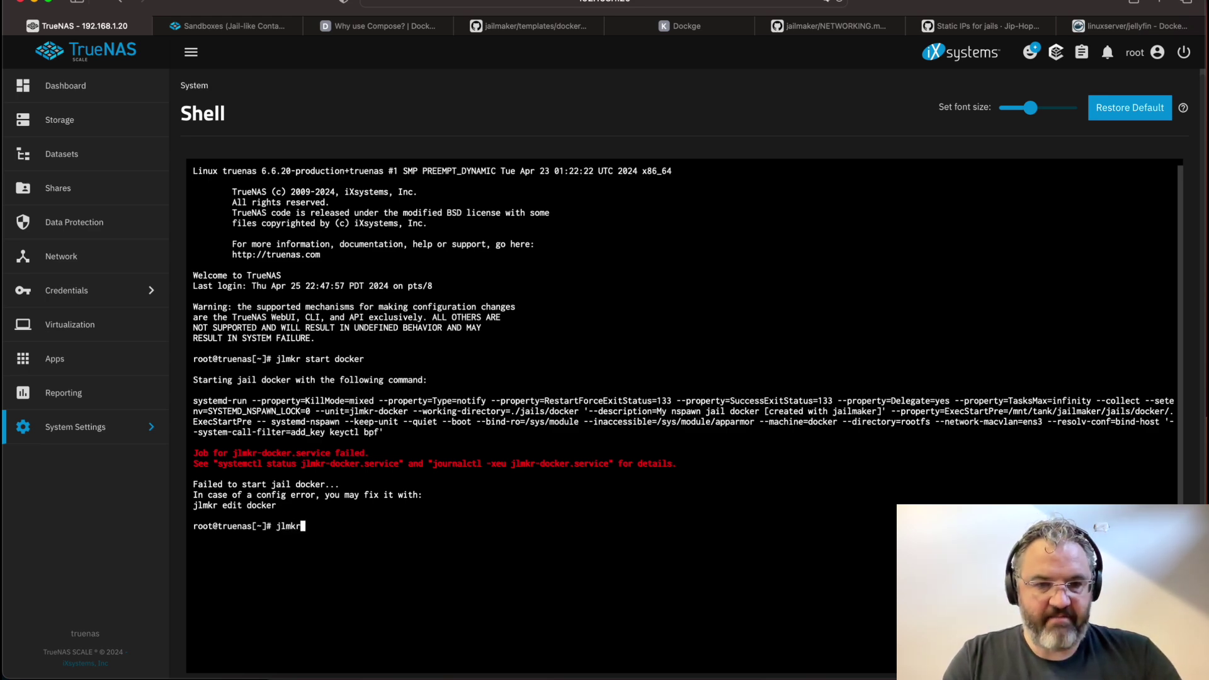
{"action": "key", "text": "Return"}
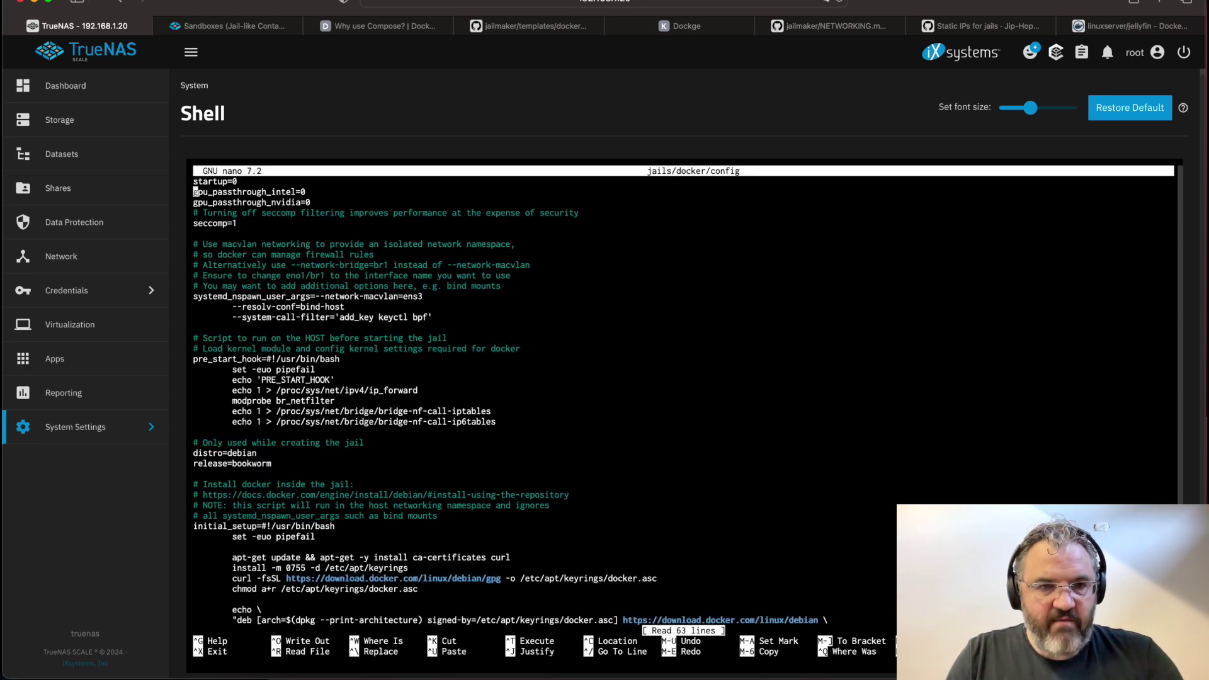
Replace --network-macvlan=ens3 with --network-bridge=br0 and save the config
{"action": "key", "text": "Down"}
{"action": "key", "text": "Down"}
{"action": "key", "text": "Down"}
{"action": "key", "text": "Down"}
{"action": "key", "text": "Down"}
{"action": "key", "text": "Down"}
{"action": "key", "text": "Down"}
{"action": "key", "text": "Down"}
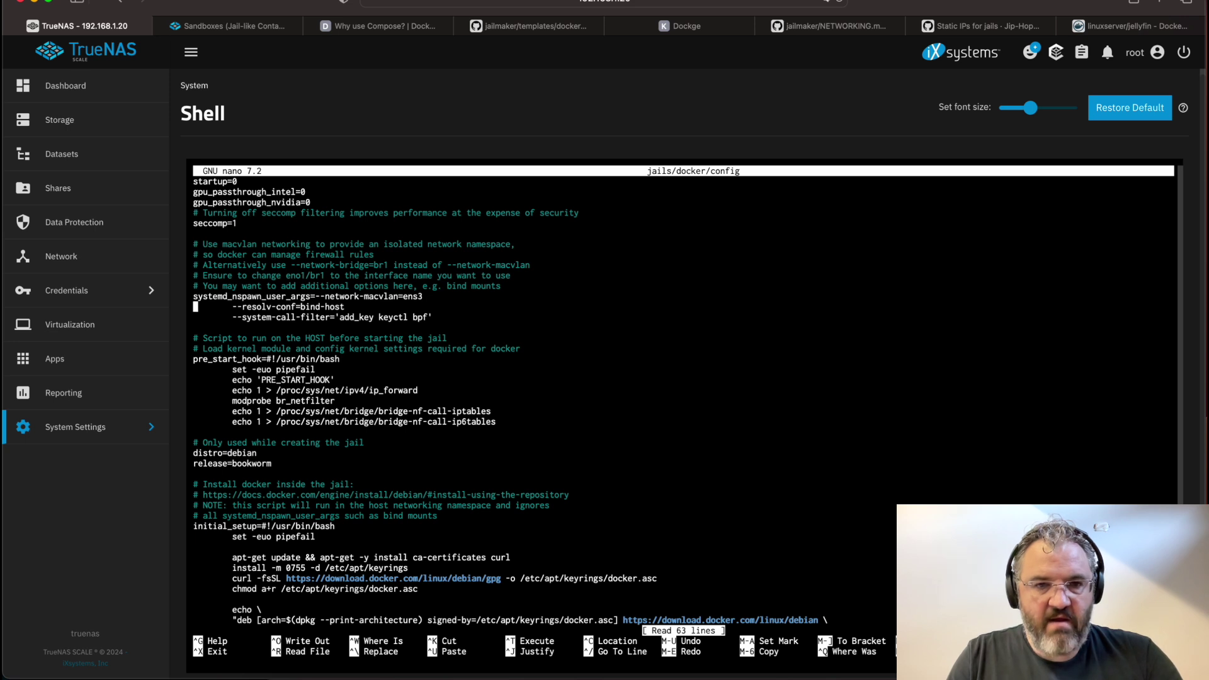
{"action": "key", "text": "Up"}
{"action": "key", "text": "End"}
{"action": "key", "text": "Left"}
{"action": "key", "text": "Left"}
{"action": "key", "text": "Left"}
{"action": "key", "text": "Left"}
{"action": "key", "text": "Left"}
{"action": "key", "text": "BackSpace"}
{"action": "key", "text": "BackSpace"}
{"action": "key", "text": "BackSpace"}
{"action": "key", "text": "BackSpace"}
{"action": "key", "text": "BackSpace"}
{"action": "key", "text": "BackSpace"}
{"action": "key", "text": "BackSpace"}
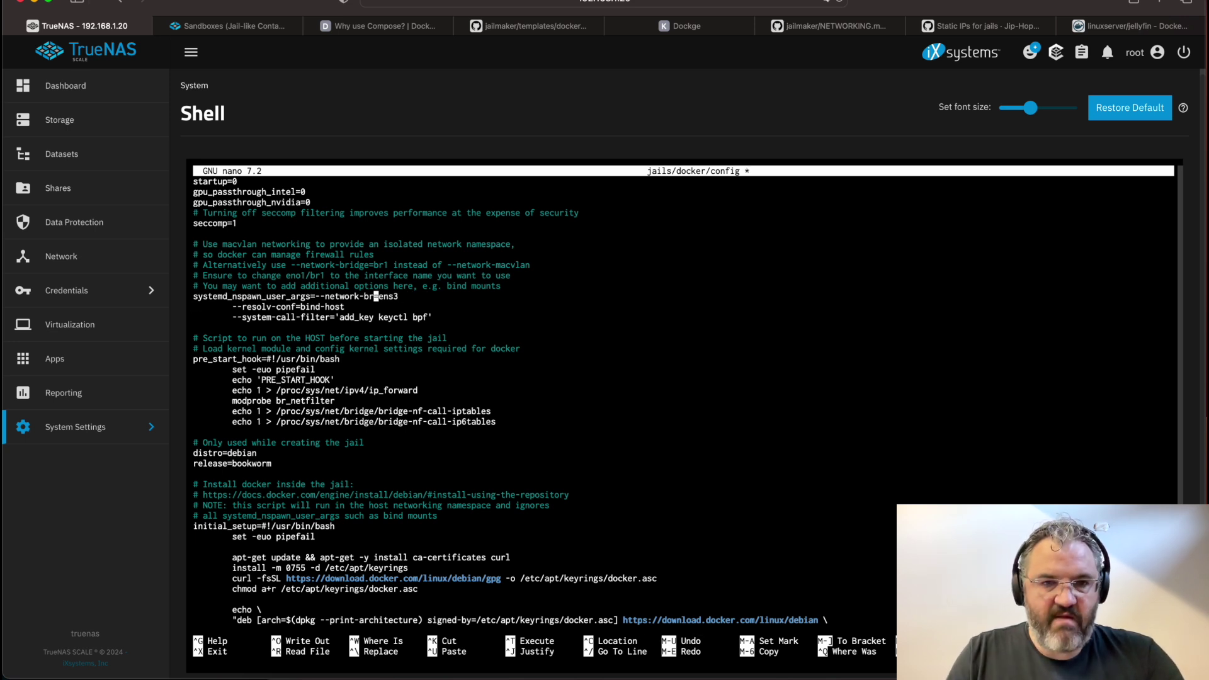
{"action": "type", "text": "bridge"}
{"action": "key", "text": "Right"}
{"action": "key", "text": "Right"}
{"action": "key", "text": "Right"}
{"action": "key", "text": "Right"}
{"action": "key", "text": "Right"}
{"action": "key", "text": "BackSpace"}
{"action": "key", "text": "BackSpace"}
{"action": "key", "text": "BackSpace"}
{"action": "key", "text": "BackSpace"}
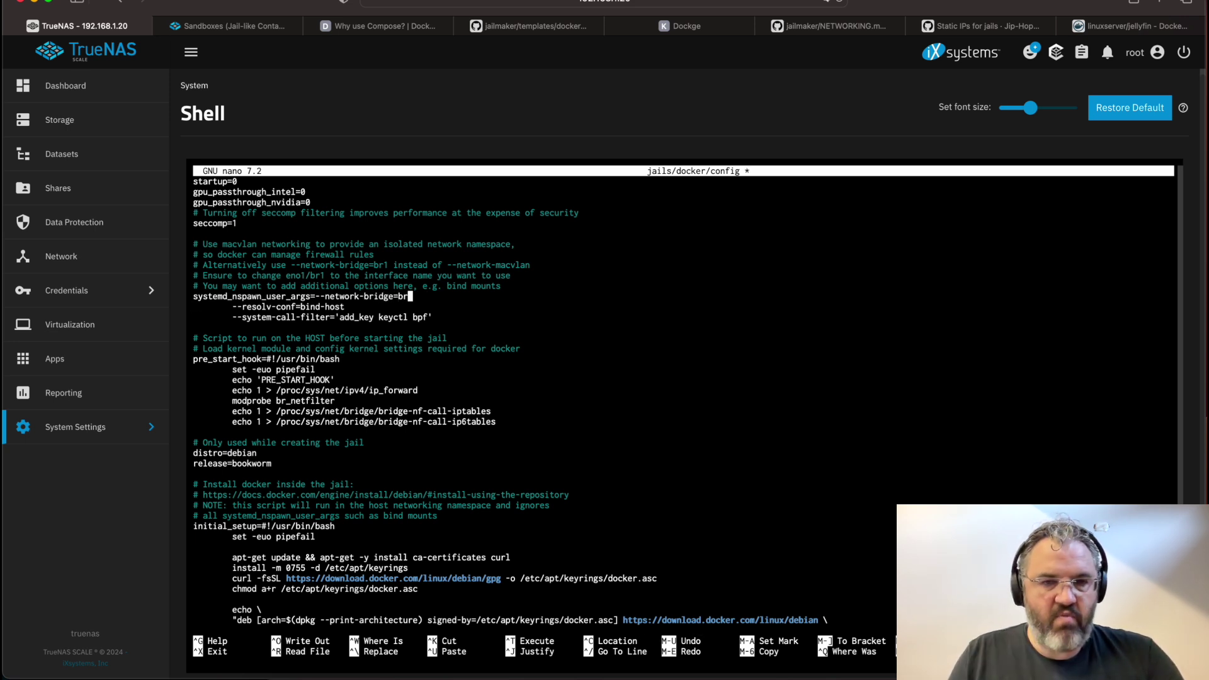
{"action": "type", "text": "br0"}
{"action": "key", "text": "ctrl+x"}
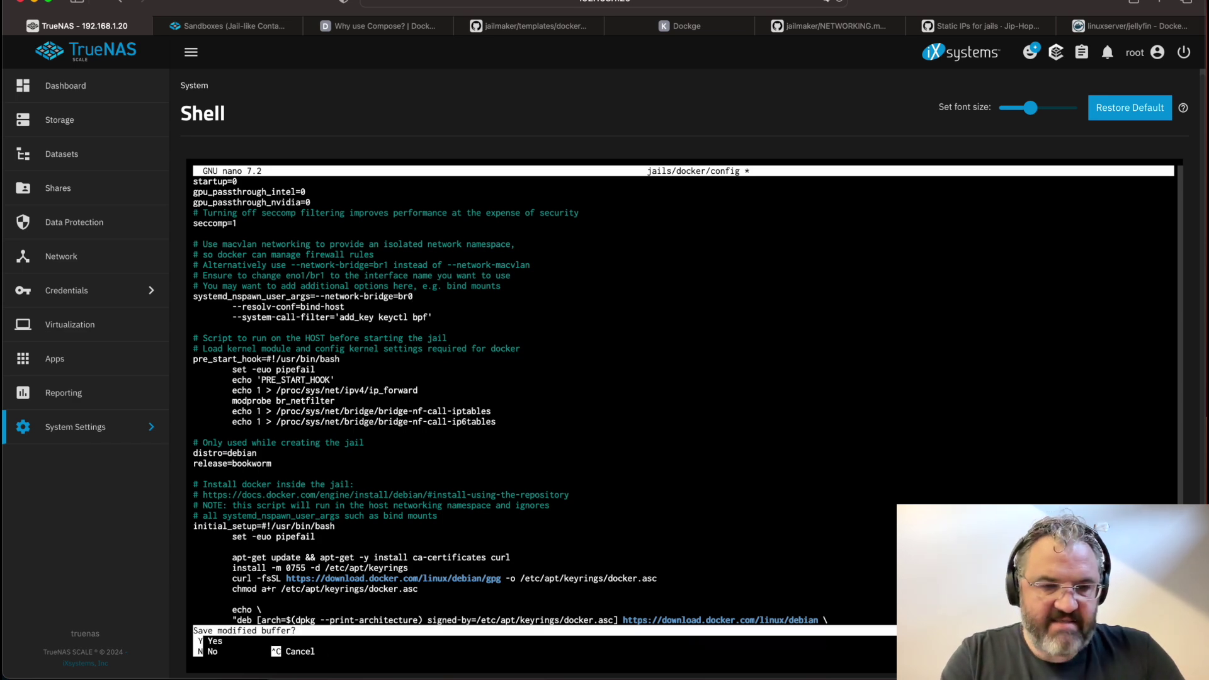
{"action": "key", "text": "y"}
{"action": "key", "text": "Return"}
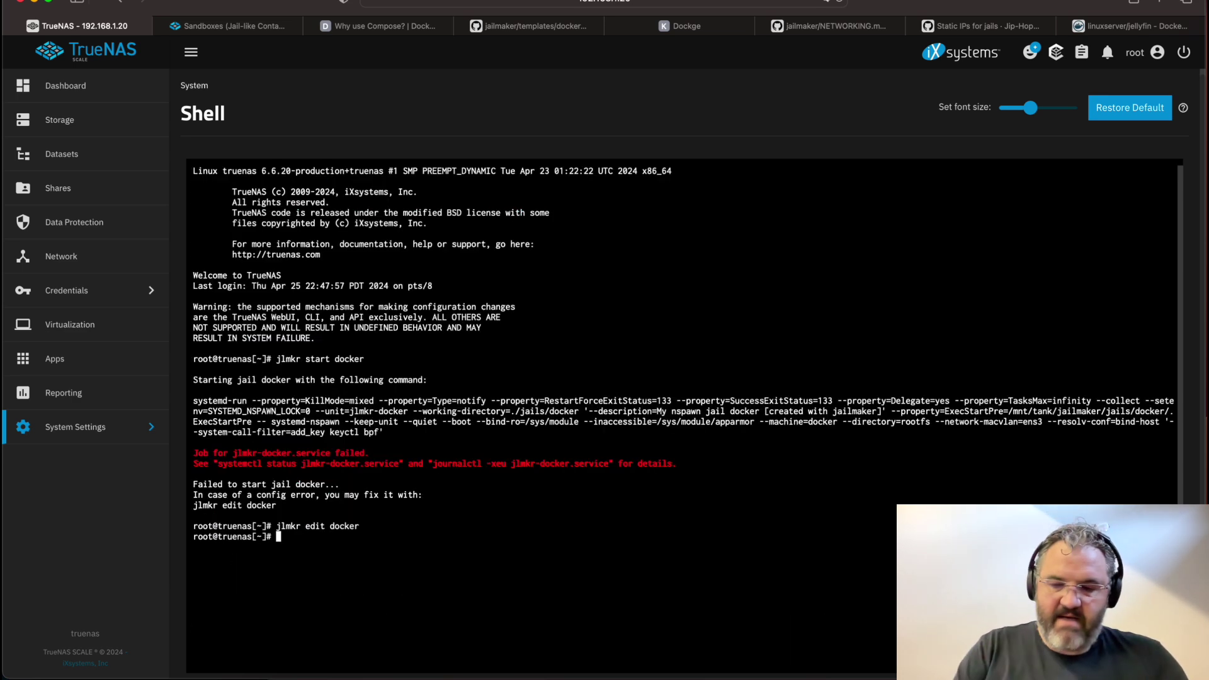
Start the docker jail, enter its shell and list its network interfaces
{"action": "type", "text": "jlmr"}
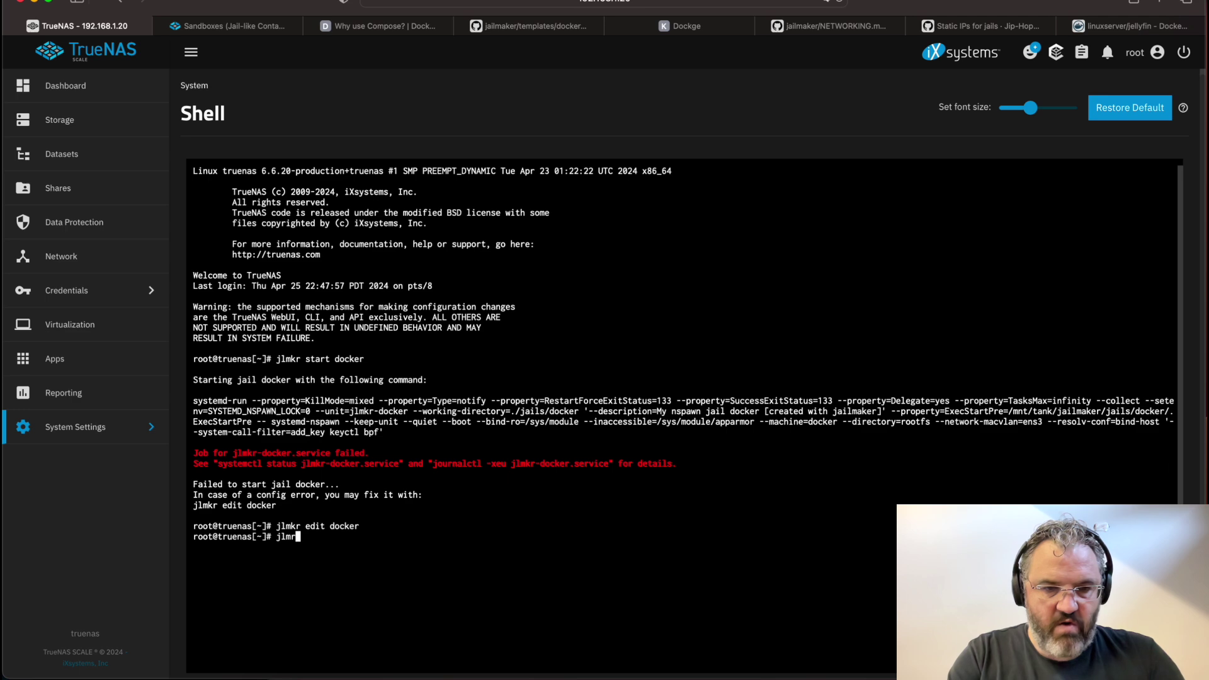
{"action": "key", "text": "BackSpace"}
{"action": "type", "text": "kr start docker"}
{"action": "key", "text": "Return"}
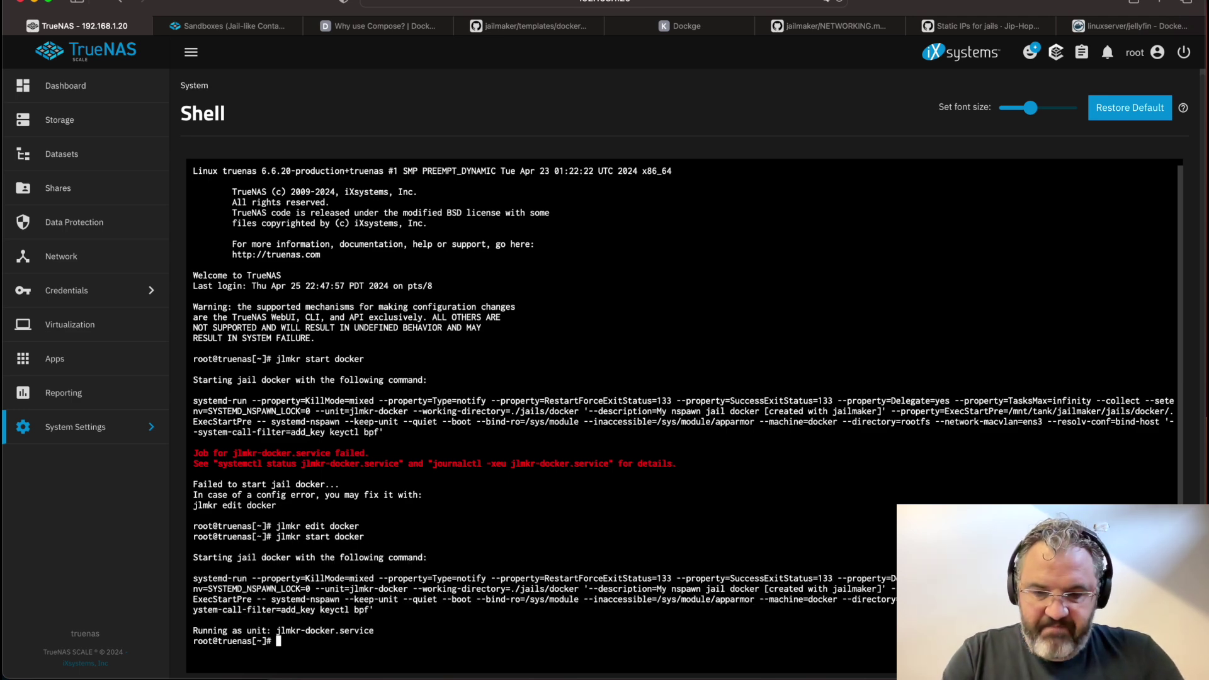
{"action": "type", "text": "jlmkr shell docker"}
{"action": "key", "text": "Return"}
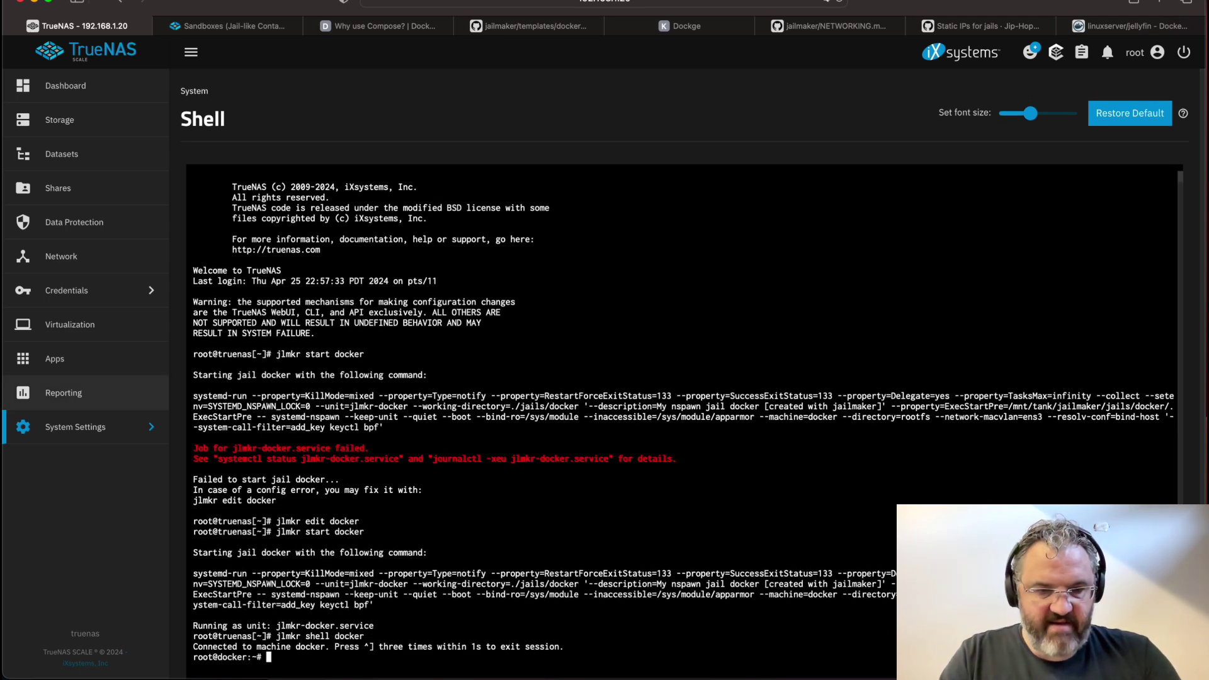
{"action": "type", "text": "ip a"}
{"action": "key", "text": "Return"}
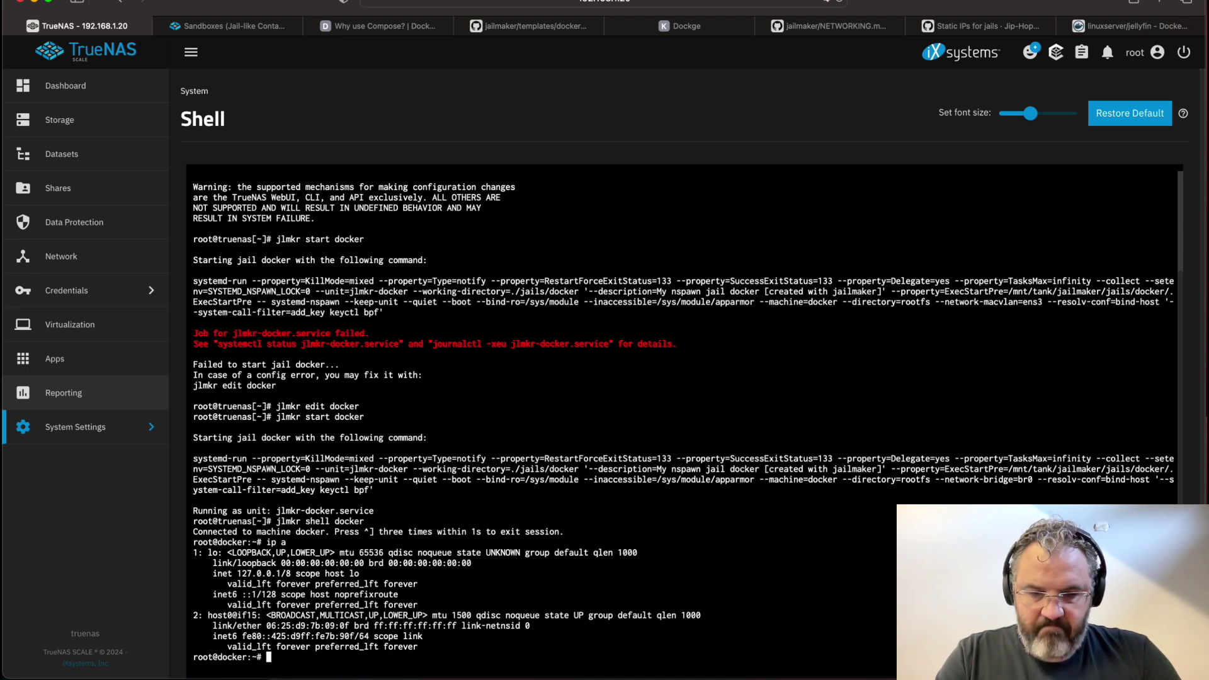
{"action": "type", "text": "wat"}
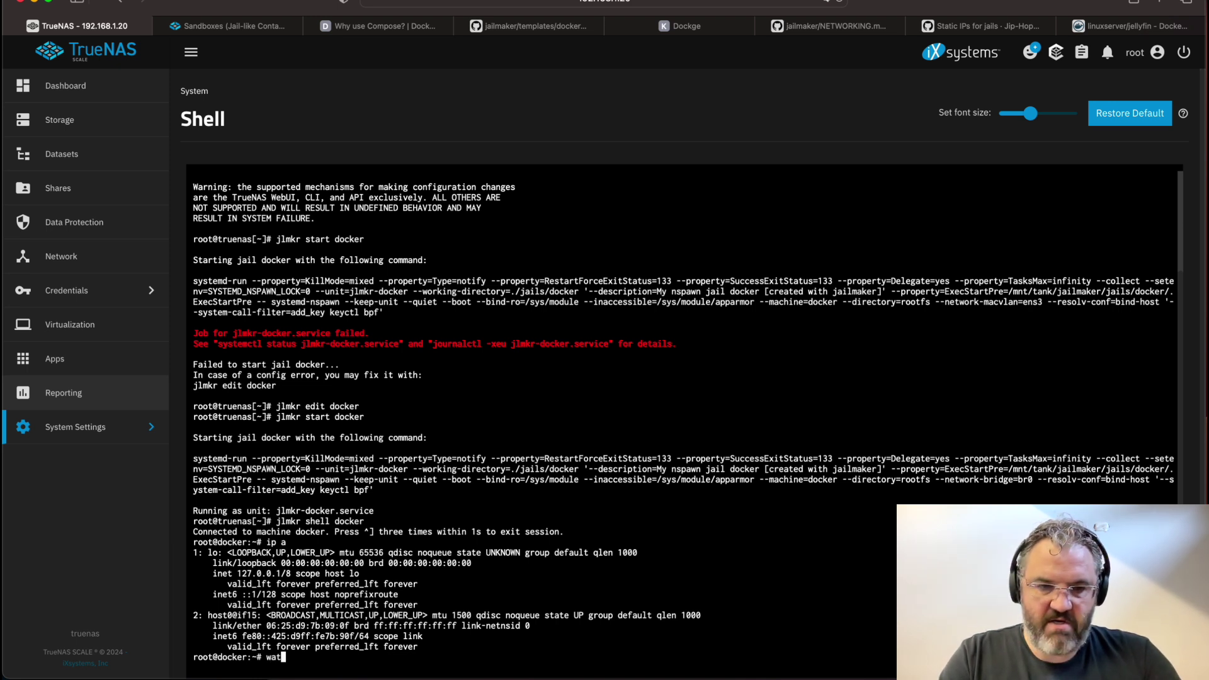
{"action": "type", "text": "ch ip a"}
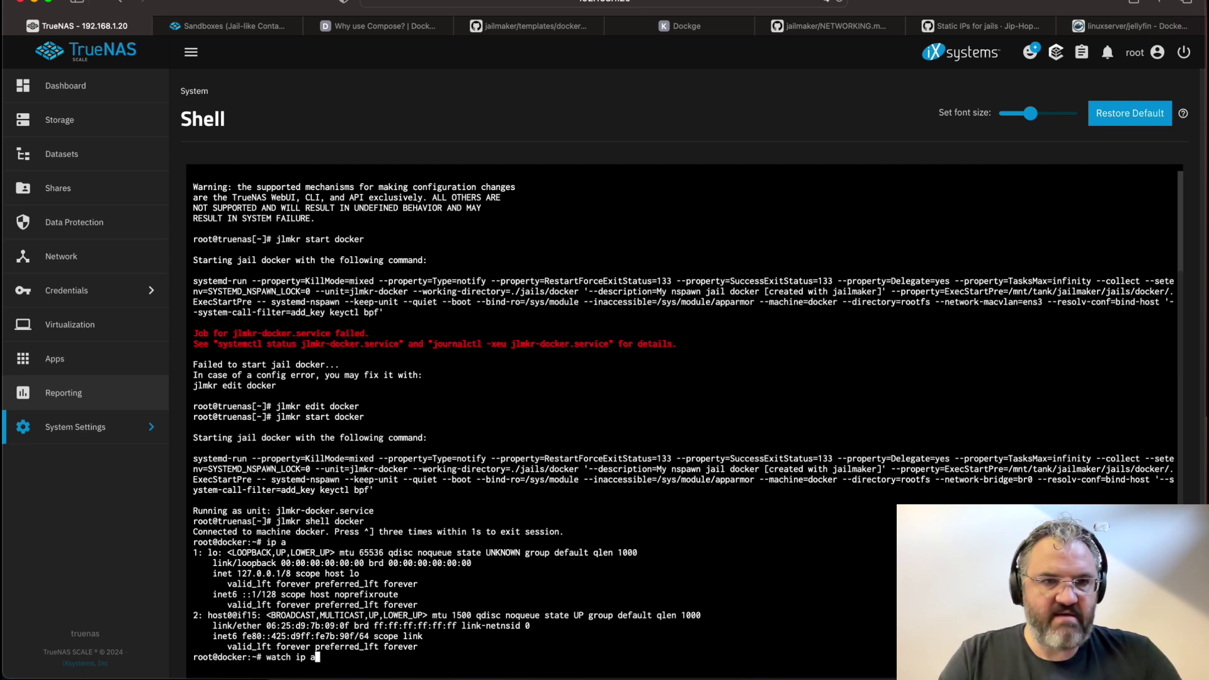
{"action": "key", "text": "Return"}
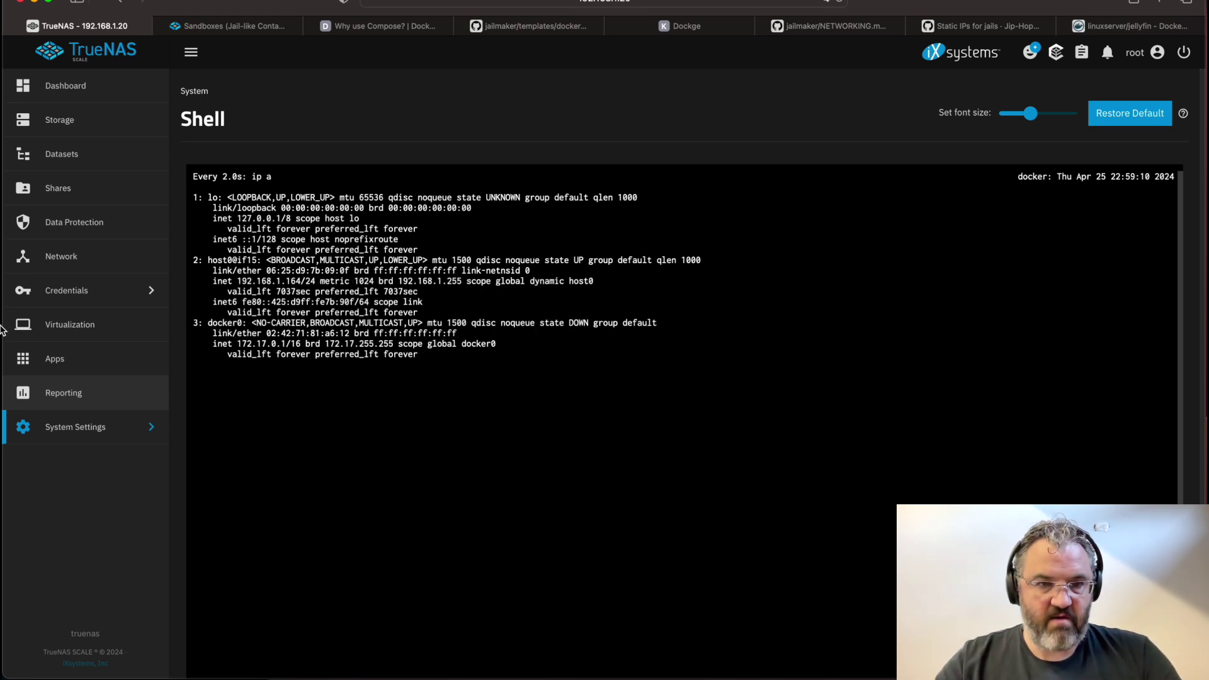
{"action": "left_click_drag", "start_coordinate": [237, 281], "coordinate": [301, 281]}
{"action": "key", "text": "ctrl+c"}
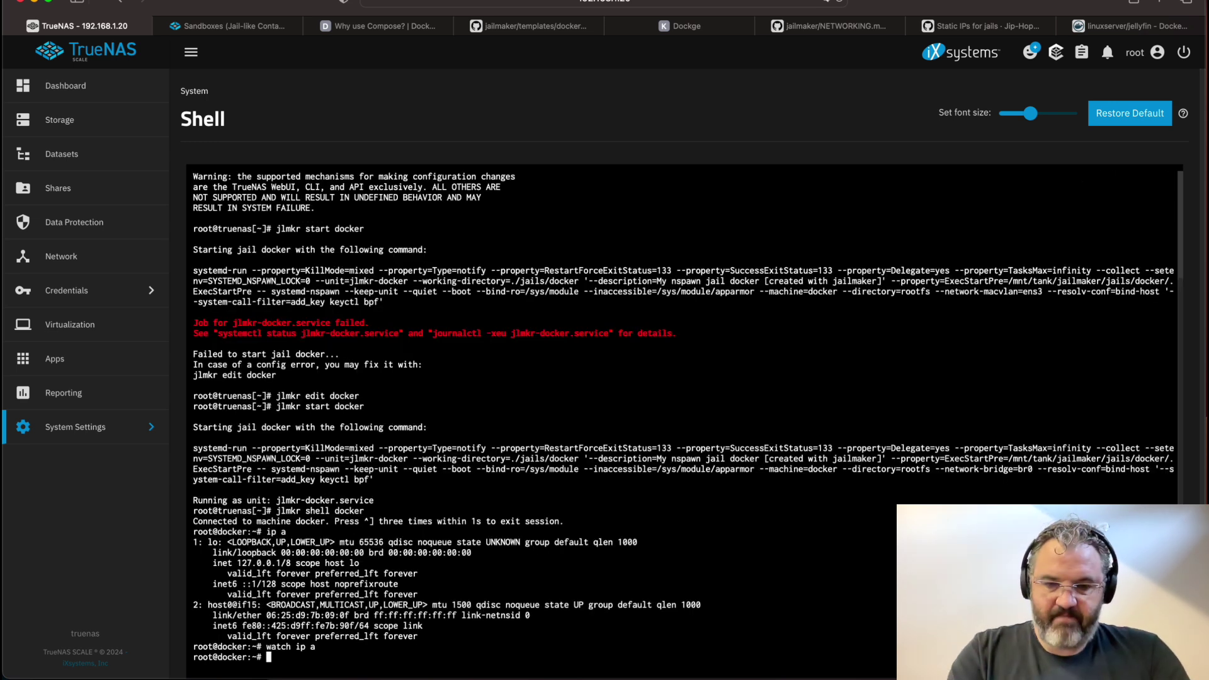
{"action": "type", "text": "ping"}
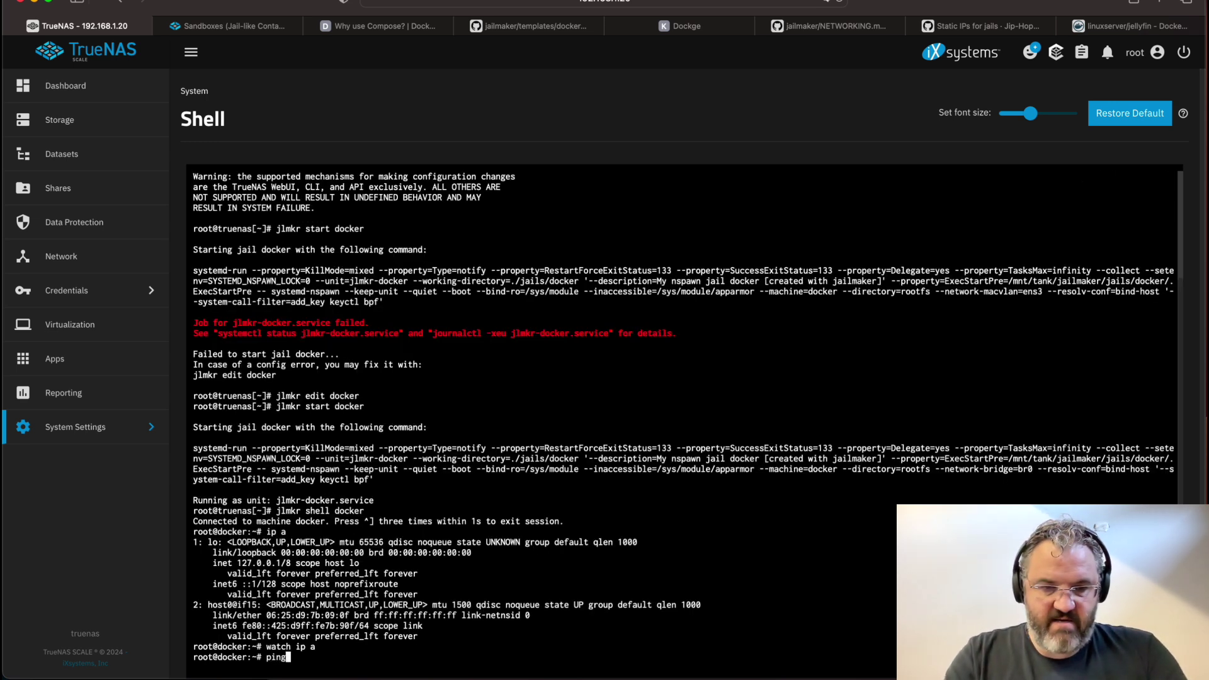
{"action": "type", "text": " www.google.com"}
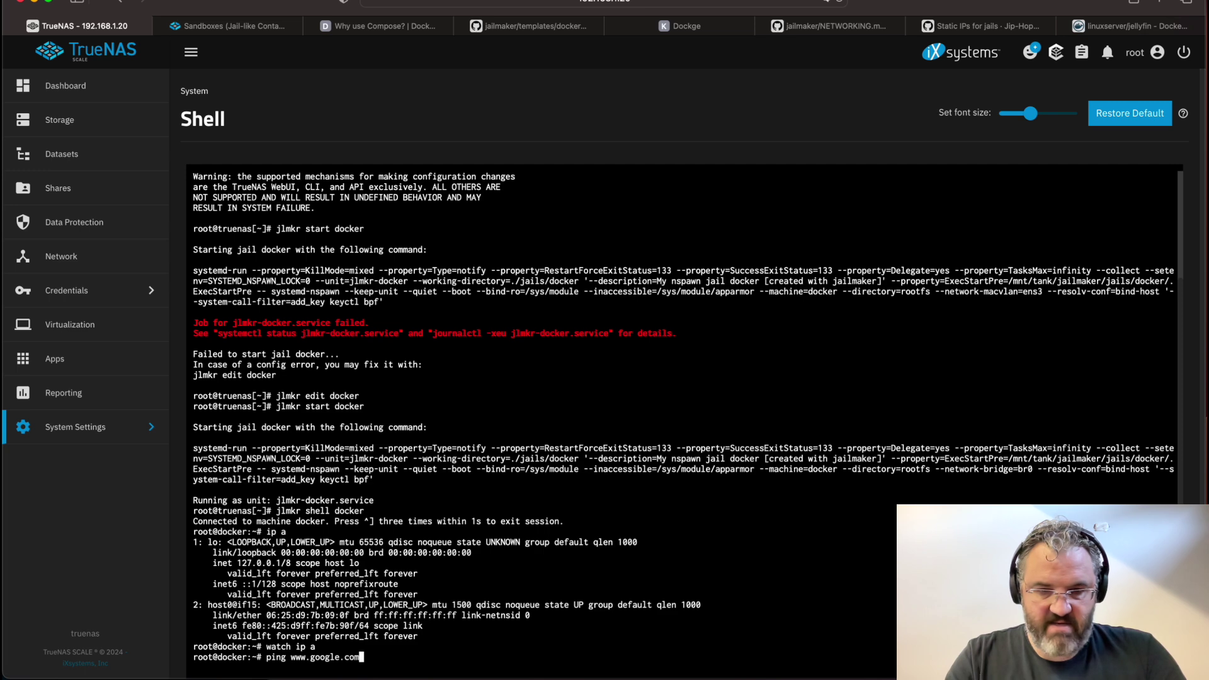
{"action": "key", "text": "Return"}
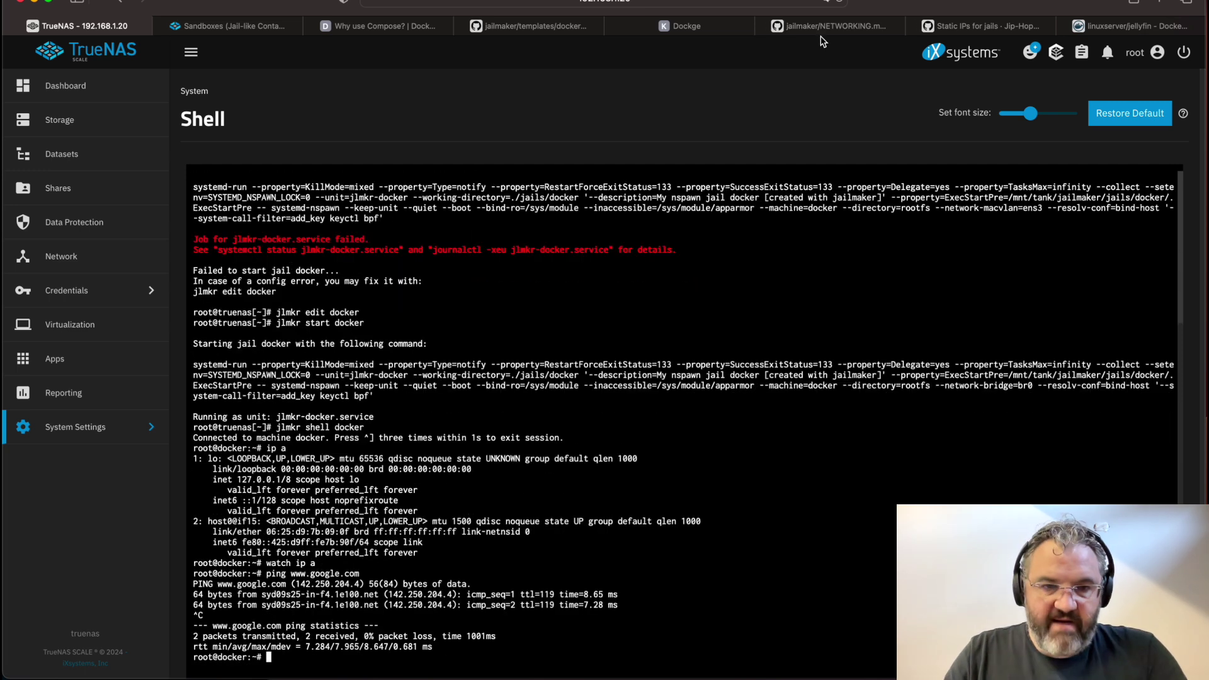
Select the static-IP [Network] settings block in jailmaker's NETWORKING.md on GitHub
{"action": "left_click", "coordinate": [829, 26]}
{"action": "scroll", "coordinate": [553, 431], "scroll_direction": "down", "scroll_amount": 3}
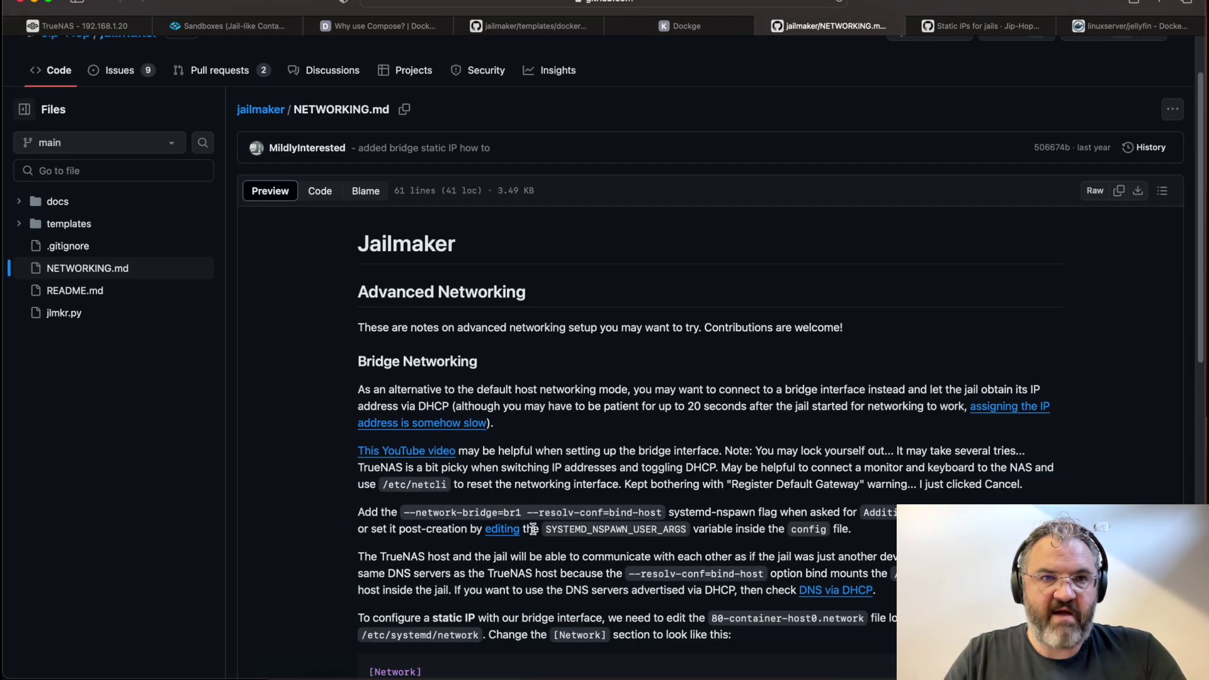
{"action": "scroll", "coordinate": [385, 387], "scroll_direction": "down", "scroll_amount": 6}
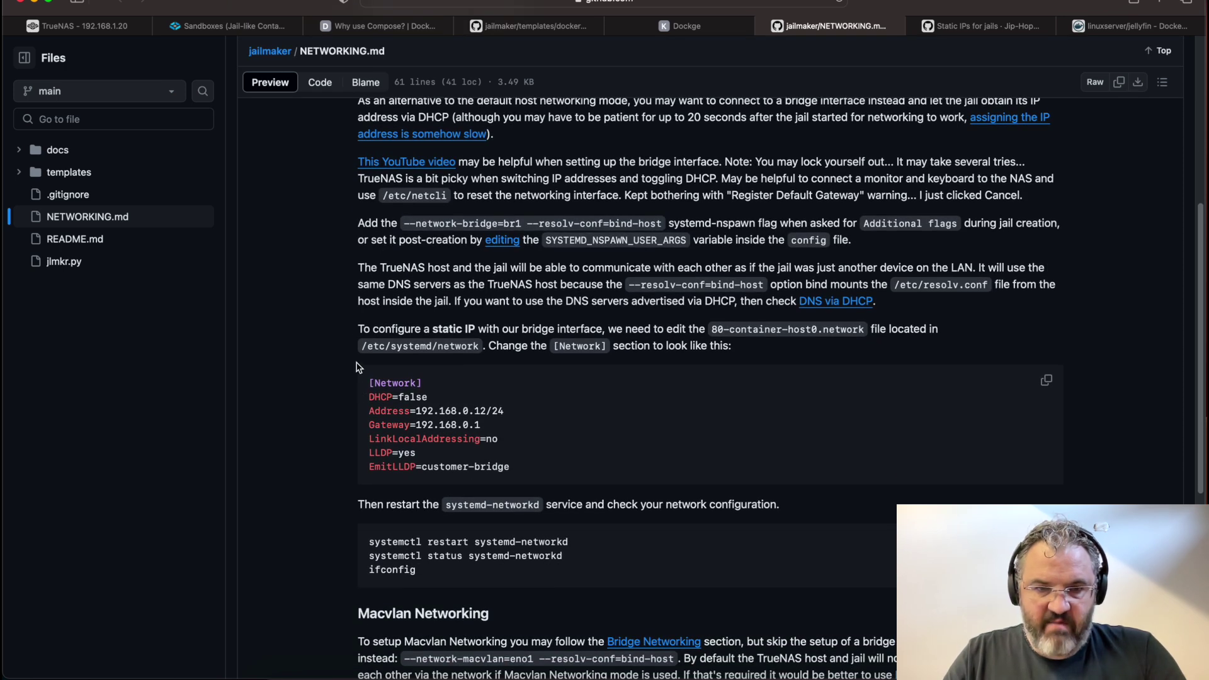
{"action": "left_click_drag", "start_coordinate": [515, 467], "coordinate": [356, 395]}
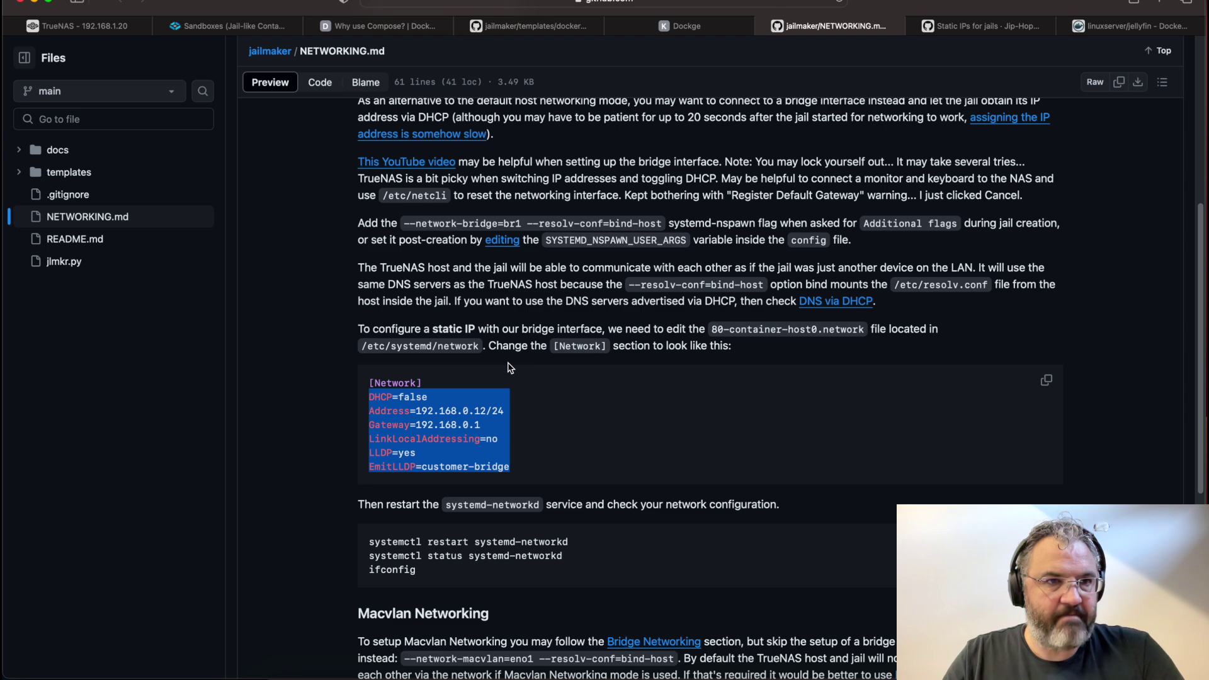
{"action": "left_click", "coordinate": [89, 25]}
Open 80-container-host0.network in nano and comment out its DHCP setting lines
{"action": "type", "text": "/etc/systemd/network/"}
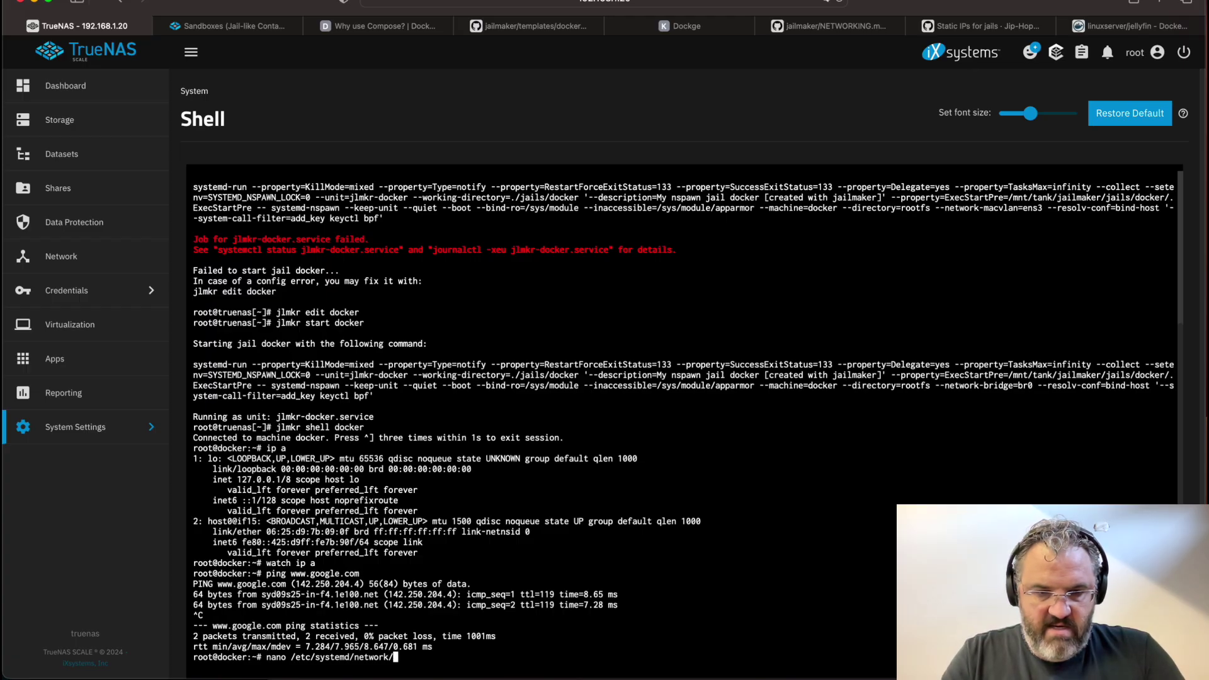
{"action": "type", "text": "80"}
{"action": "key", "text": "Tab"}
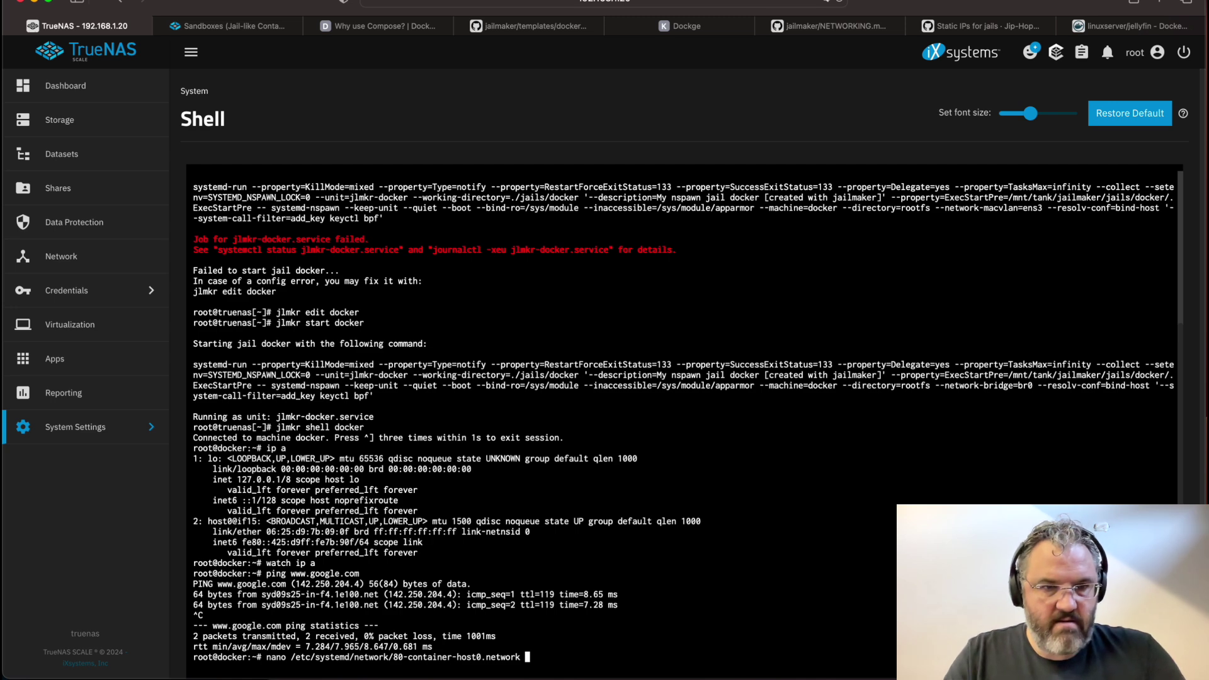
{"action": "key", "text": "Return"}
{"action": "key", "text": "Down"}
{"action": "key", "text": "Down"}
{"action": "key", "text": "Down"}
{"action": "key", "text": "Down"}
{"action": "key", "text": "Down"}
{"action": "key", "text": "Down"}
{"action": "key", "text": "Down"}
{"action": "key", "text": "Down"}
{"action": "key", "text": "Down"}
{"action": "key", "text": "Down"}
{"action": "key", "text": "Down"}
{"action": "key", "text": "Down"}
{"action": "key", "text": "Down"}
{"action": "key", "text": "Down"}
{"action": "key", "text": "Down"}
{"action": "key", "text": "Down"}
{"action": "key", "text": "Down"}
{"action": "key", "text": "Down"}
{"action": "key", "text": "Down"}
{"action": "key", "text": "Down"}
{"action": "type", "text": "#"}
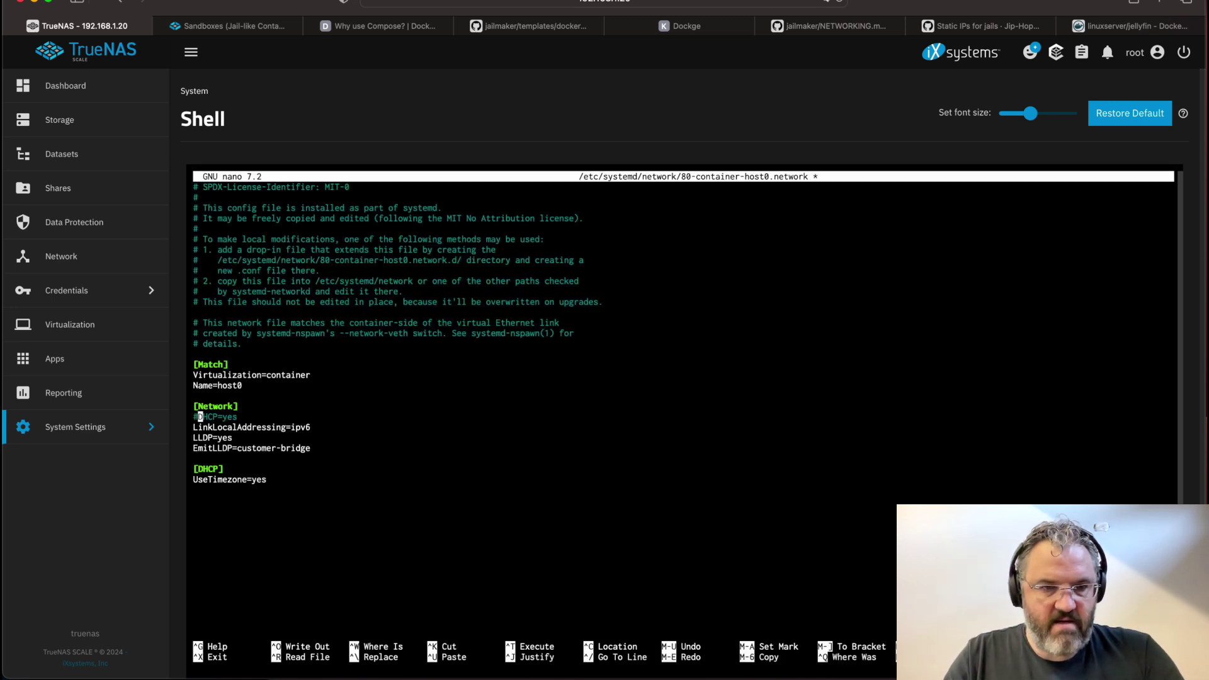
{"action": "key", "text": "Down"}
{"action": "key", "text": "Left"}
{"action": "type", "text": "#"}
{"action": "key", "text": "Down"}
{"action": "key", "text": "Left"}
{"action": "type", "text": "#"}
{"action": "key", "text": "Down"}
{"action": "type", "text": "#"}
{"action": "key", "text": "Down"}
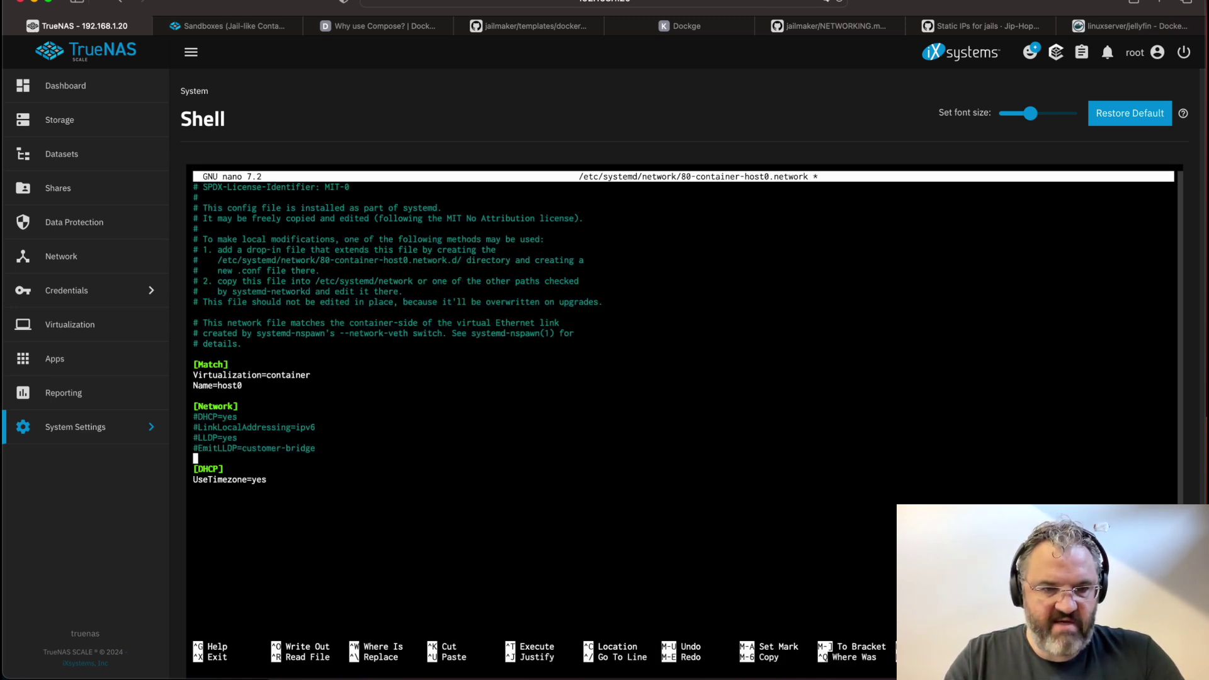
Paste the static block, set Address 192.168.1.22/24 and Gateway 192.168.1.1, and save
{"action": "key", "text": "super+v"}
{"action": "key", "text": "Return"}
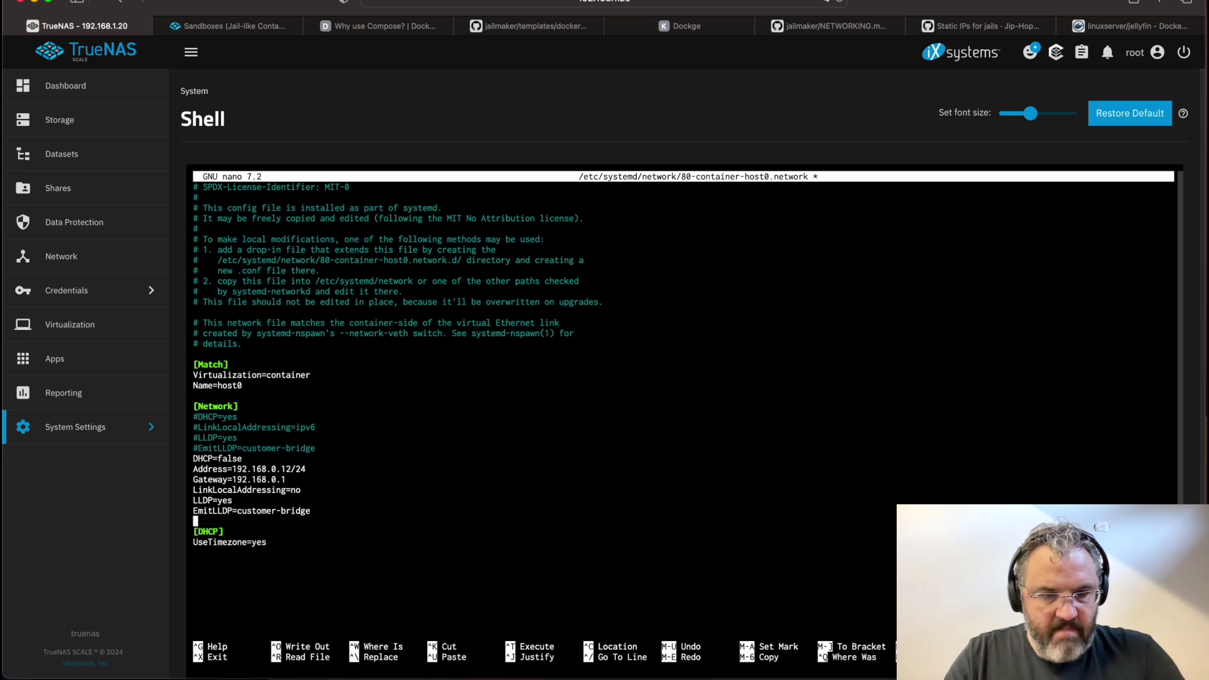
{"action": "key", "text": "Up"}
{"action": "key", "text": "Up"}
{"action": "key", "text": "Up"}
{"action": "key", "text": "Up"}
{"action": "key", "text": "Up"}
{"action": "key", "text": "Right"}
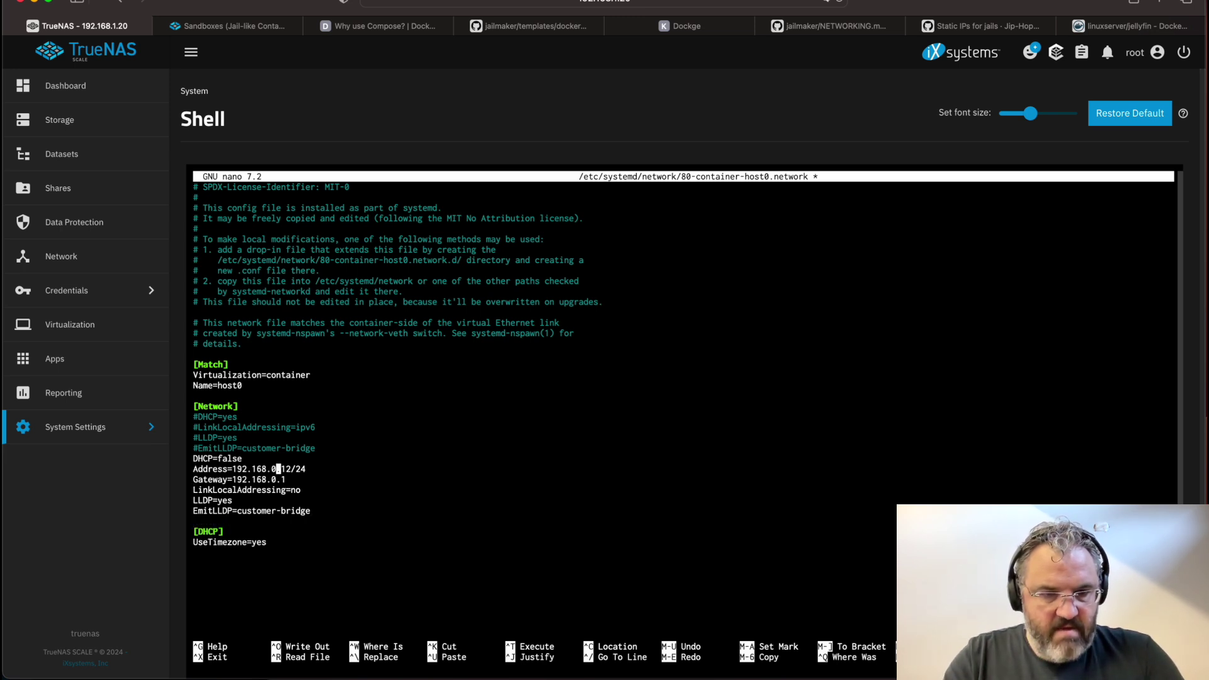
{"action": "key", "text": "BackSpace"}
{"action": "type", "text": "1"}
{"action": "key", "text": "Right"}
{"action": "key", "text": "Right"}
{"action": "key", "text": "BackSpace"}
{"action": "type", "text": "2"}
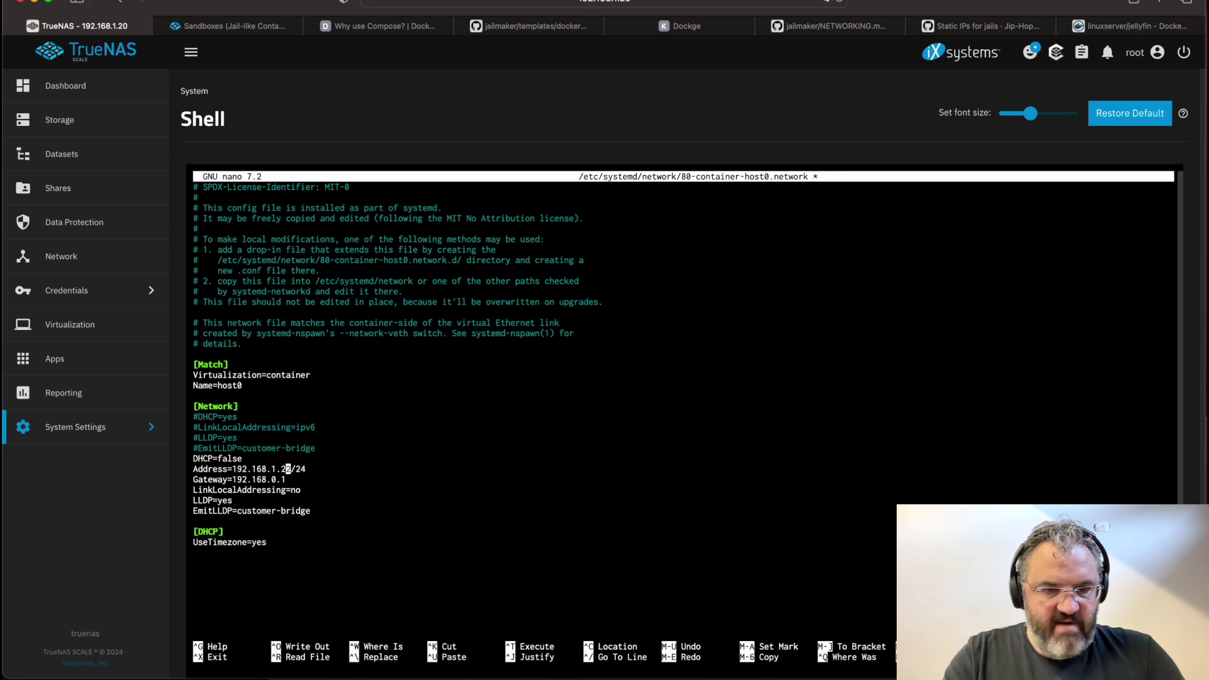
{"action": "key", "text": "Down"}
{"action": "key", "text": "Left"}
{"action": "key", "text": "Left"}
{"action": "key", "text": "BackSpace"}
{"action": "type", "text": "1"}
{"action": "key", "text": "ctrl+x"}
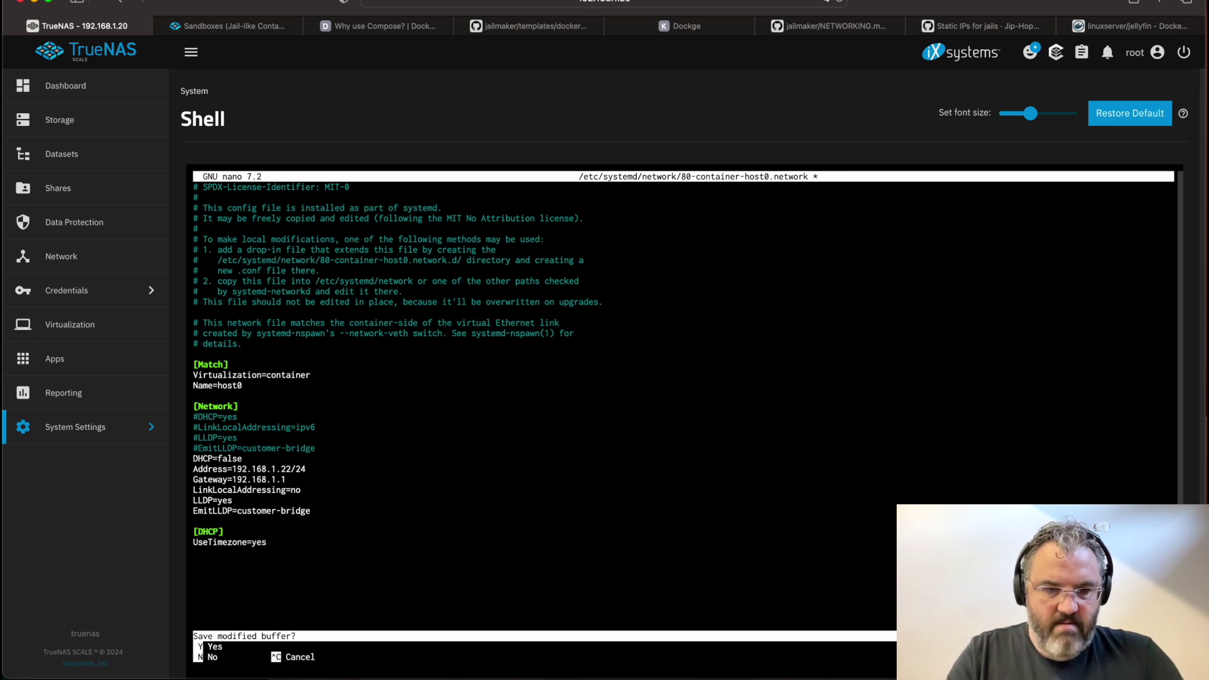
{"action": "key", "text": "y"}
{"action": "key", "text": "Return"}
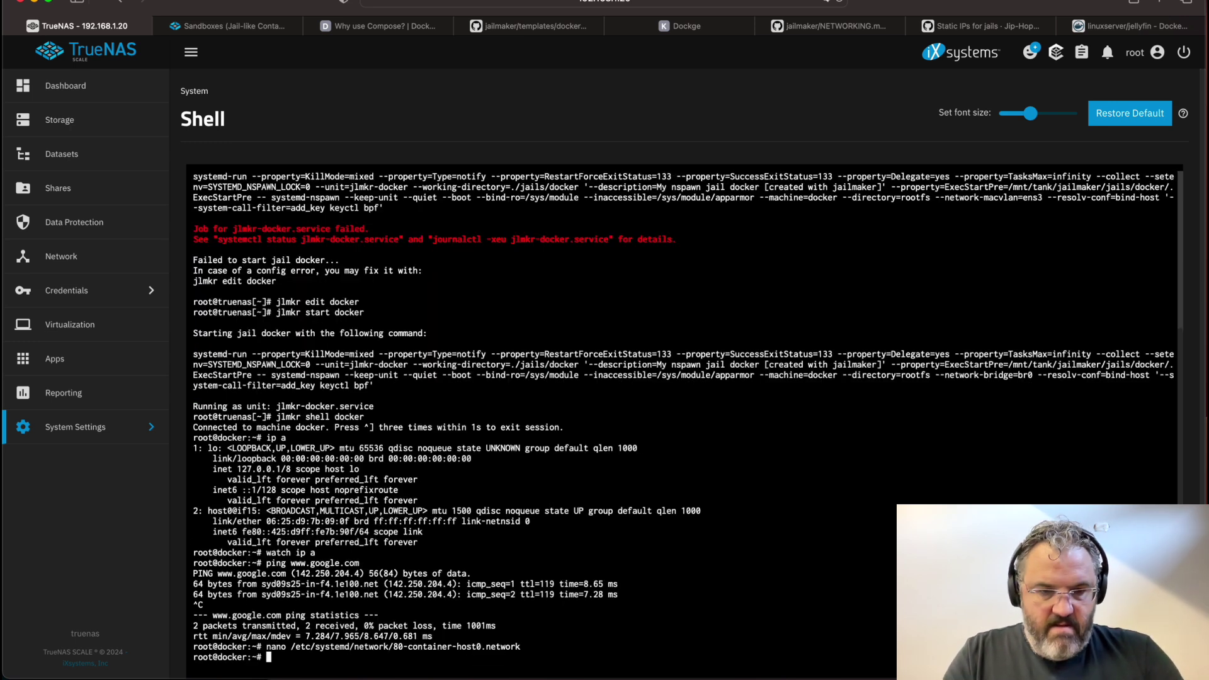
Reboot the jail, rejoin it and confirm host0 shows 192.168.1.22
{"action": "type", "text": "reboot"}
{"action": "key", "text": "Return"}
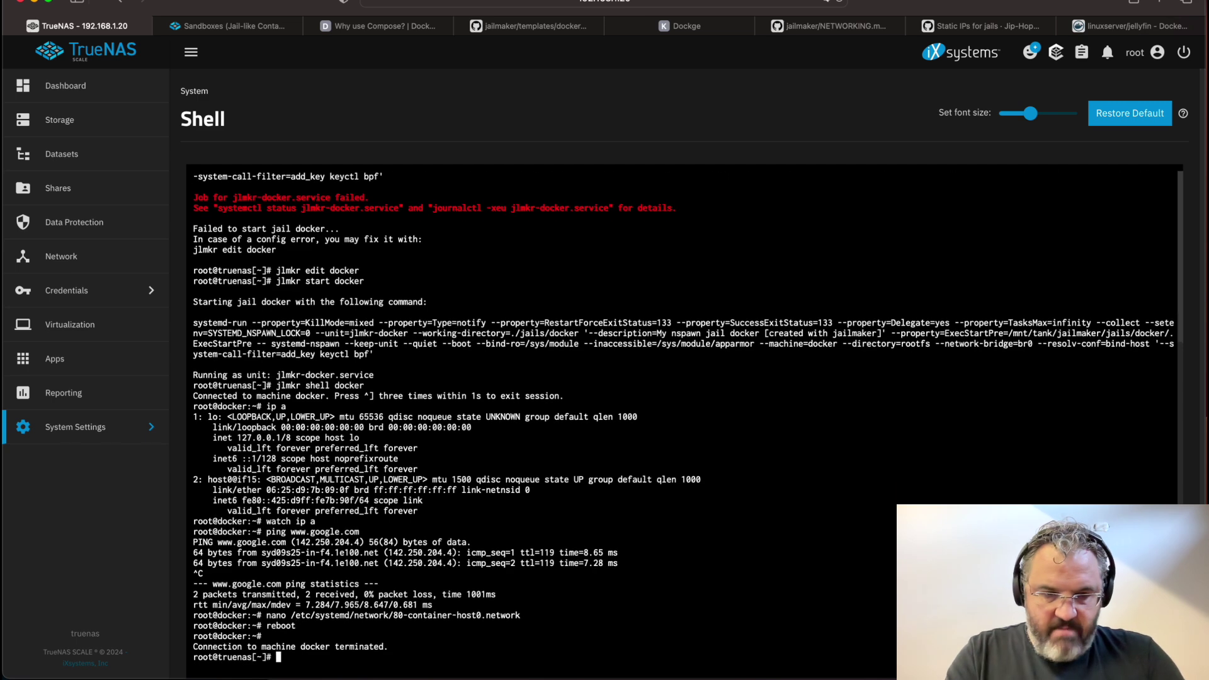
{"action": "type", "text": "jlmkr"}
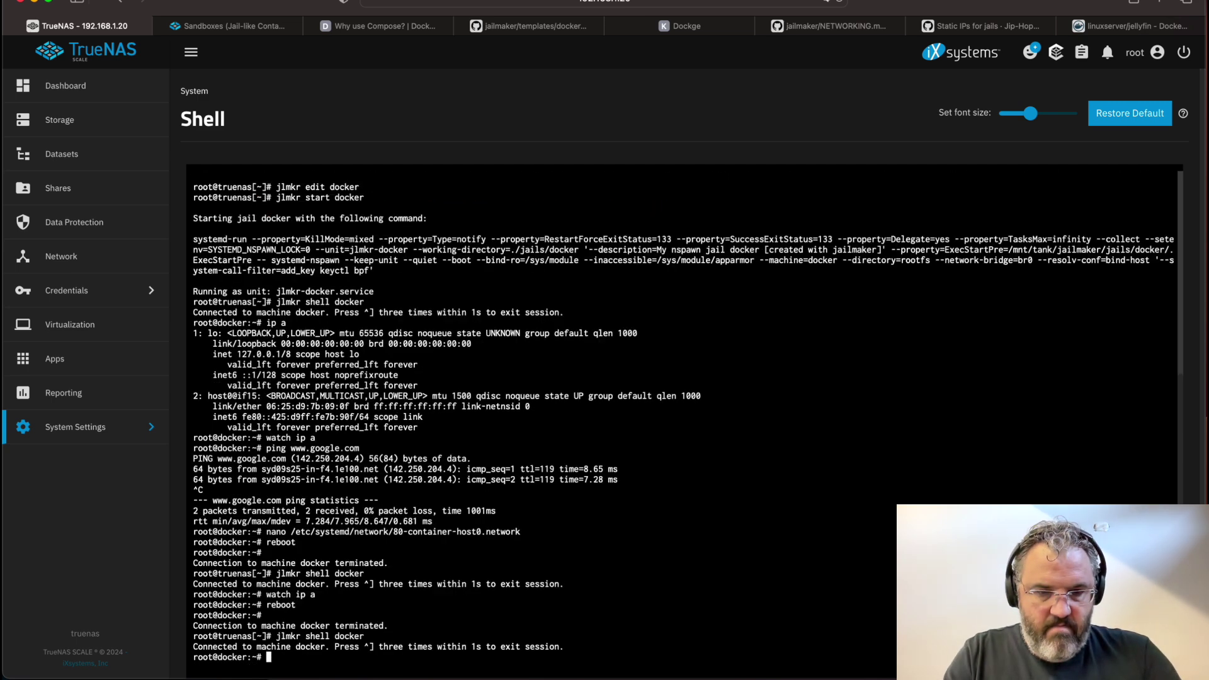
{"action": "type", "text": "ip"}
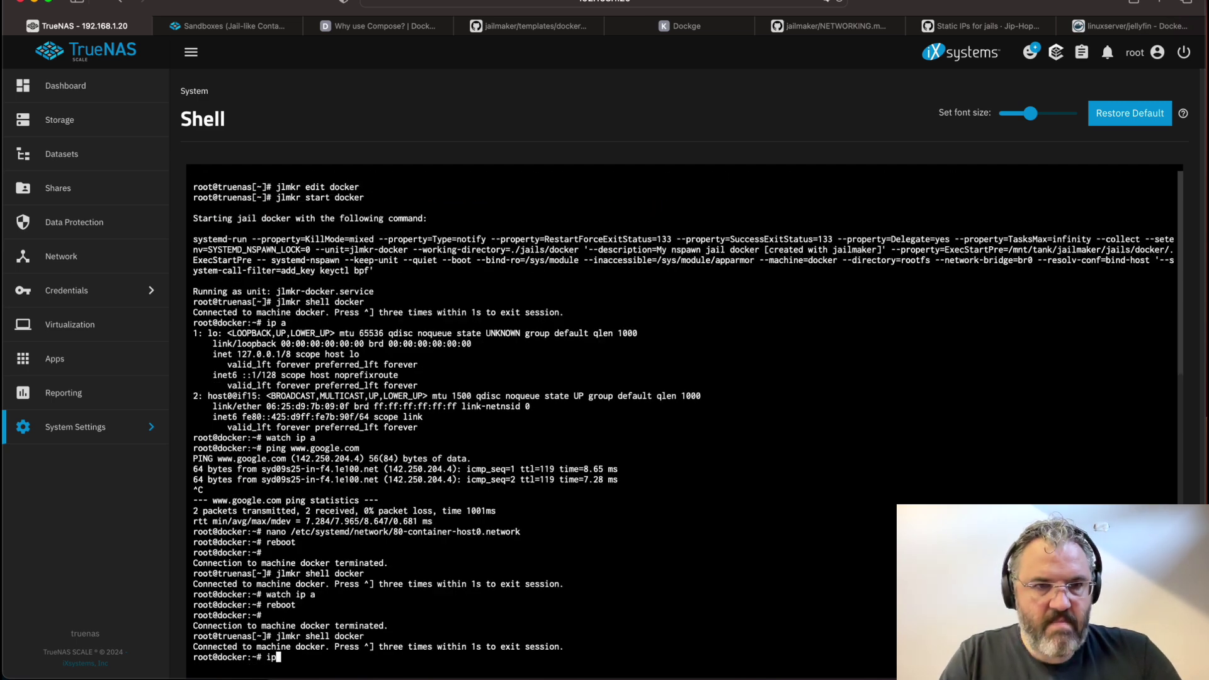
{"action": "type", "text": " a"}
{"action": "key", "text": "Return"}
{"action": "left_click_drag", "start_coordinate": [505, 595], "coordinate": [139, 569]}
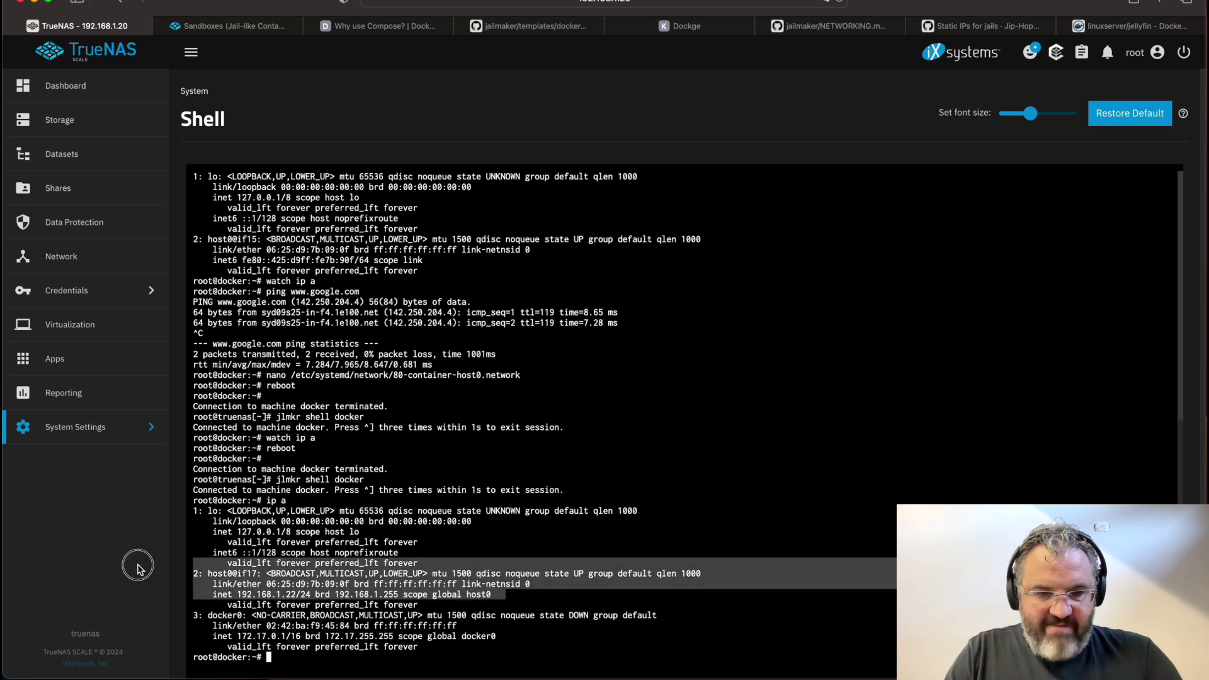
{"action": "left_click", "coordinate": [338, 560]}
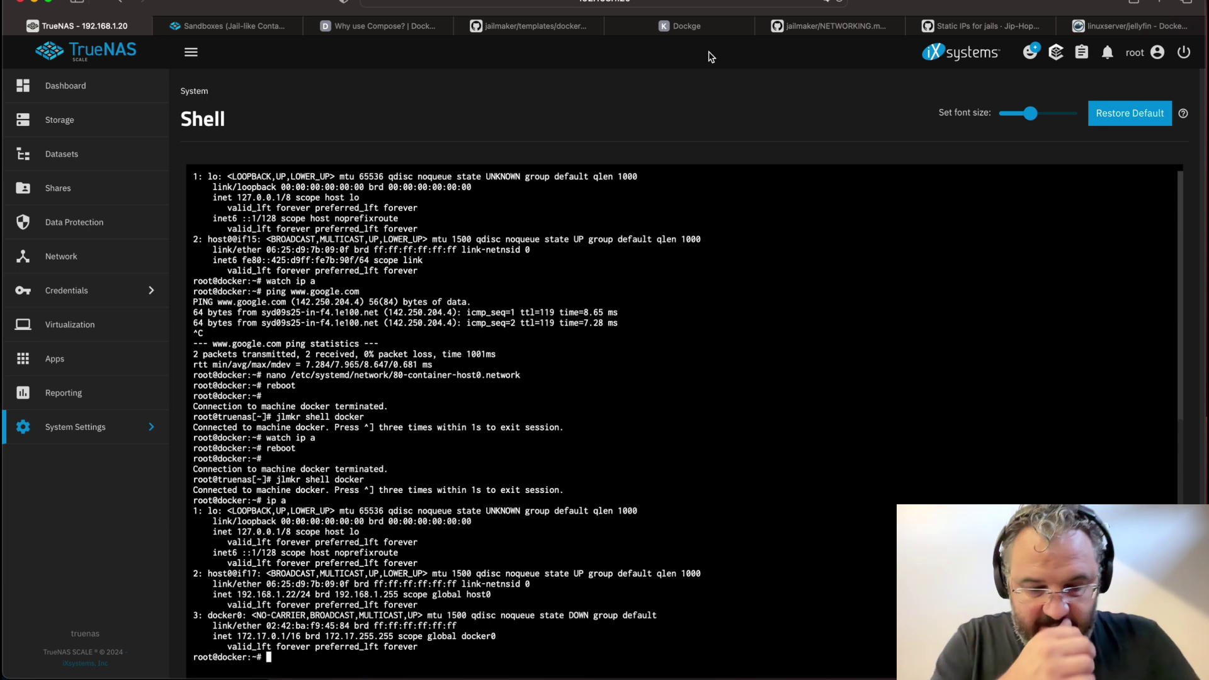
Exit the jail, open its config with jlmkr edit docker, and bind /mnt/tank/docker/data to /mnt/data
{"action": "type", "text": "exit"}
{"action": "key", "text": "Return"}
{"action": "type", "text": "jlmkr e"}
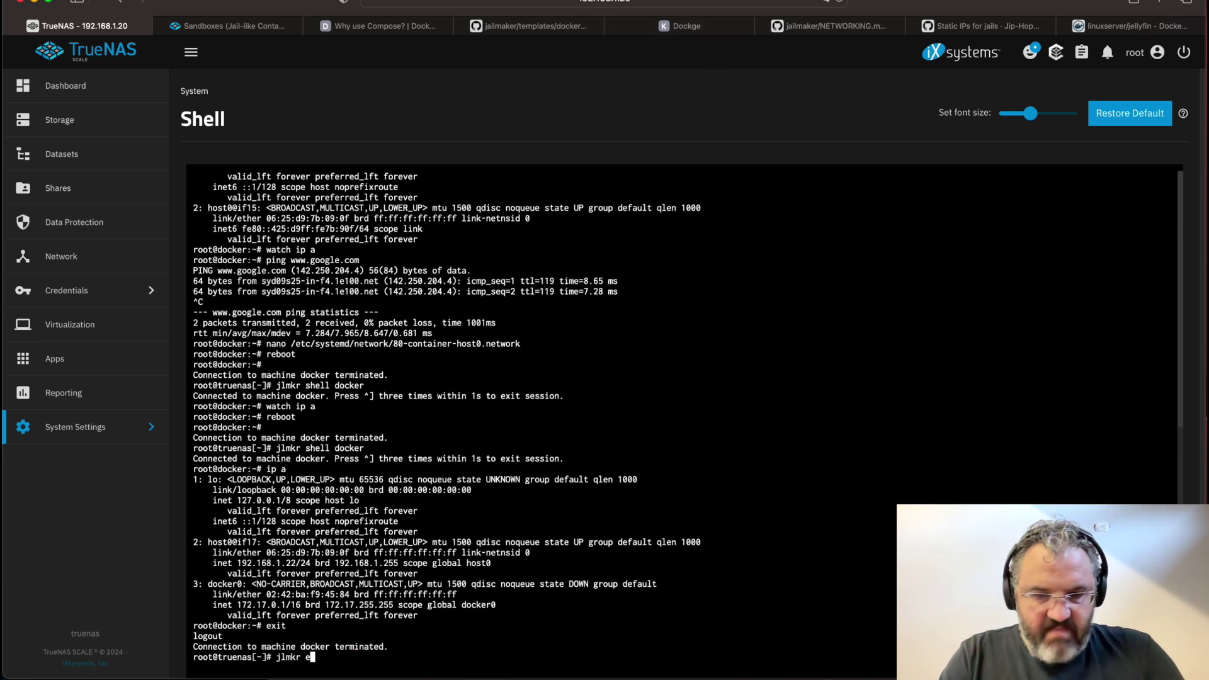
{"action": "type", "text": "dit docker"}
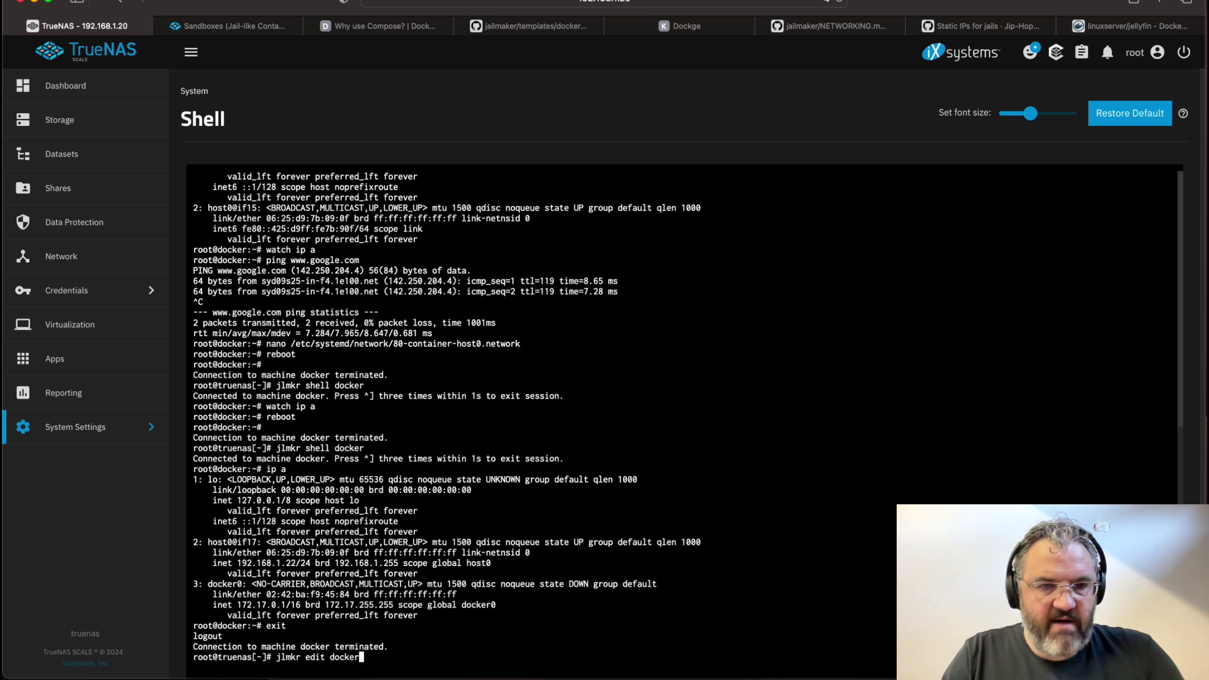
{"action": "key", "text": "Return"}
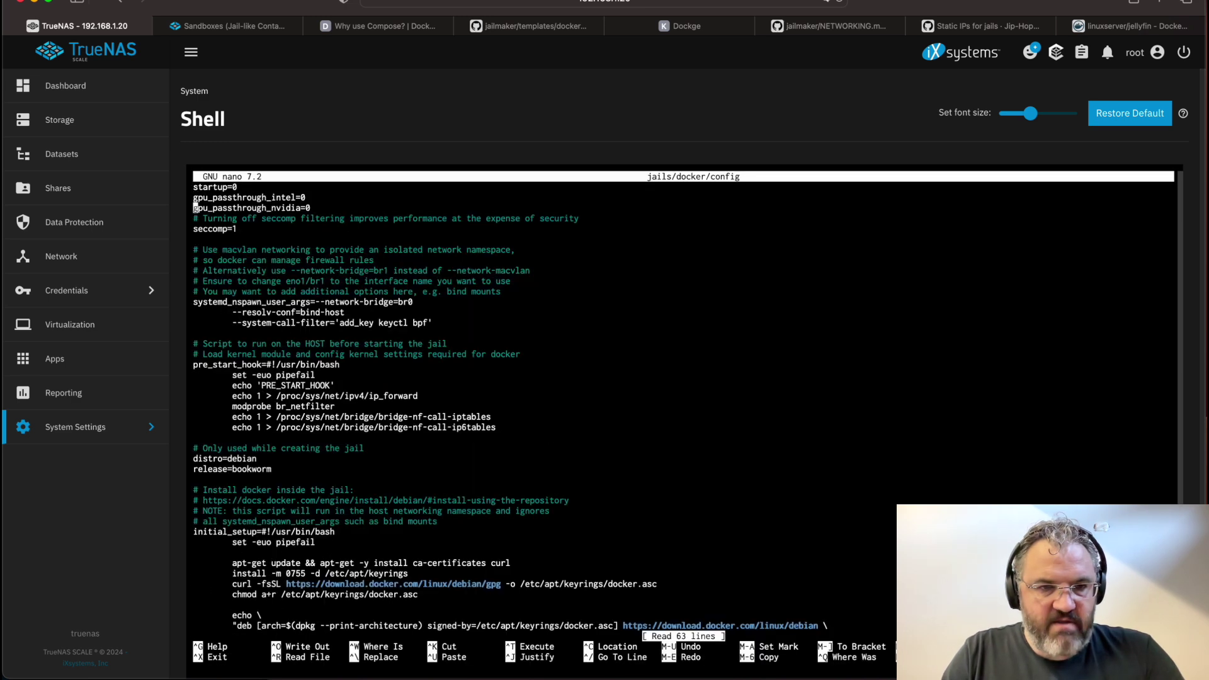
{"action": "key", "text": "Down"}
{"action": "key", "text": "Down"}
{"action": "key", "text": "Down"}
{"action": "key", "text": "Down"}
{"action": "key", "text": "Down"}
{"action": "key", "text": "Down"}
{"action": "key", "text": "Down"}
{"action": "key", "text": "Down"}
{"action": "key", "text": "Down"}
{"action": "key", "text": "Down"}
{"action": "key", "text": "Down"}
{"action": "key", "text": "Down"}
{"action": "key", "text": "Down"}
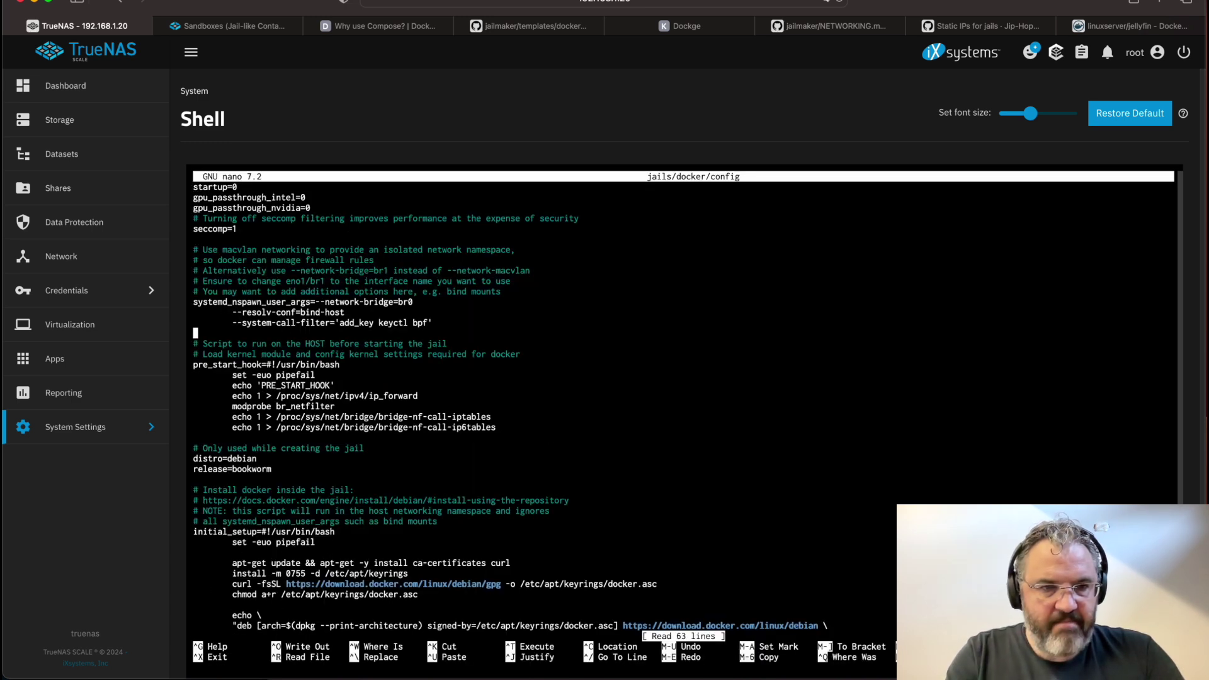
{"action": "key", "text": "Left"}
{"action": "key", "text": "Return"}
{"action": "key", "text": "Tab"}
{"action": "type", "text": "--bind="}
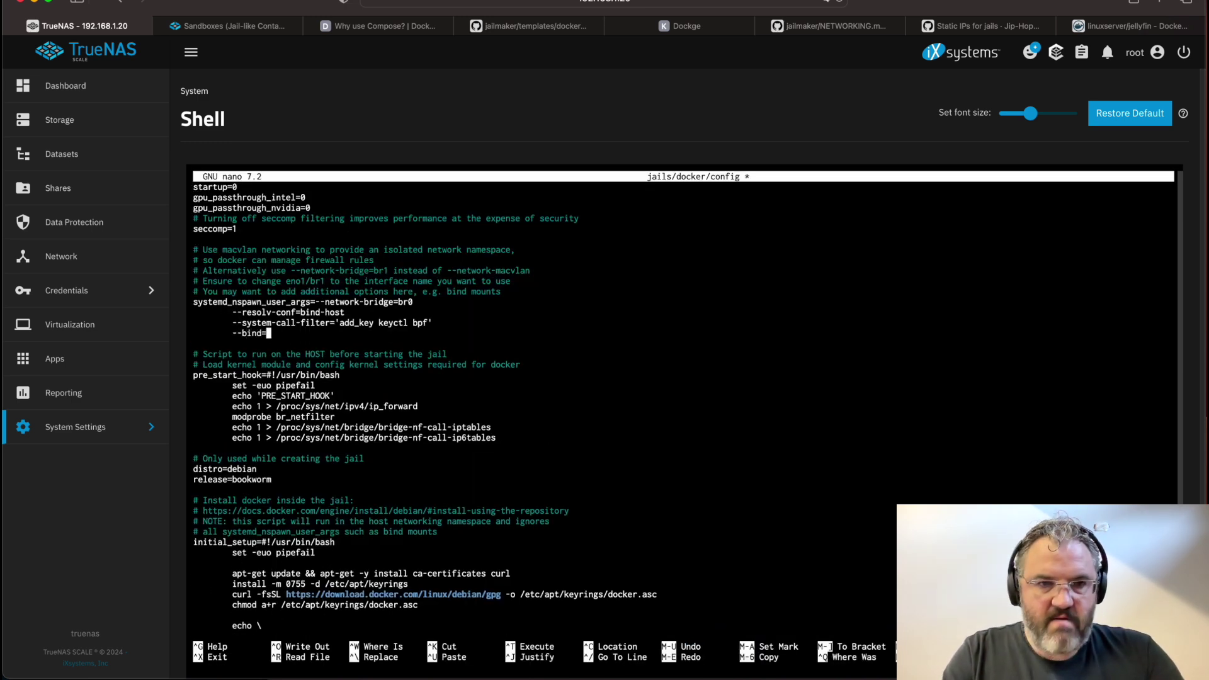
{"action": "type", "text": "'/mnt/tan"}
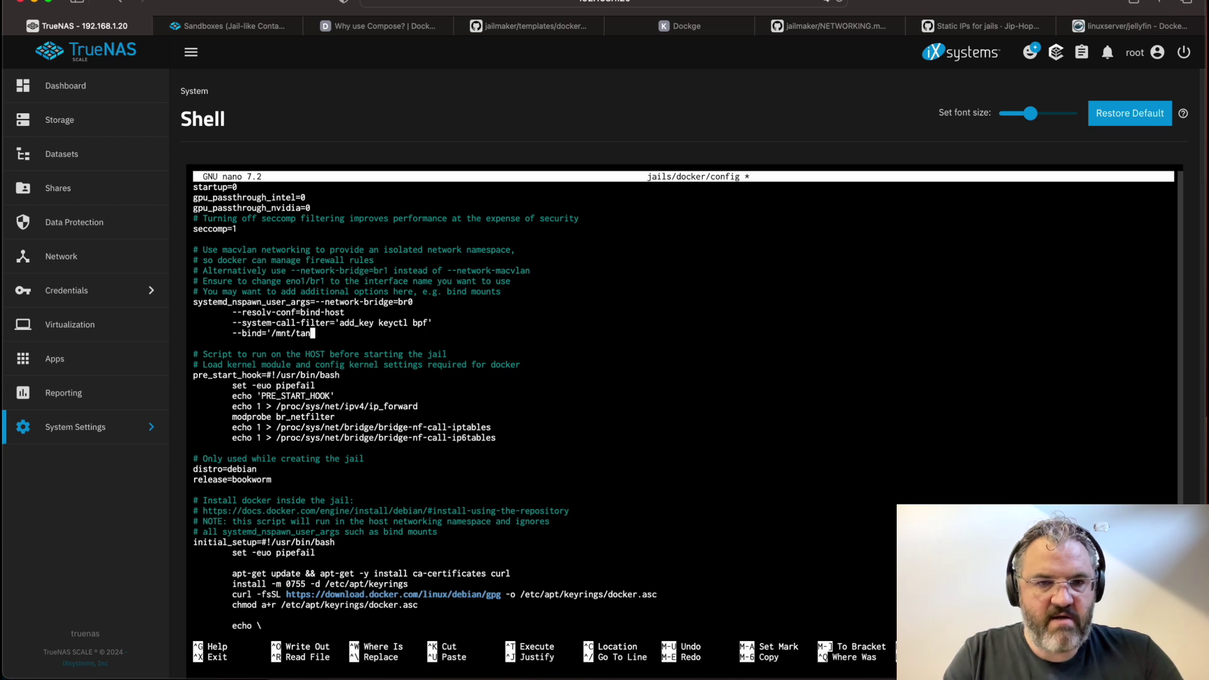
{"action": "type", "text": "k/docker/data"}
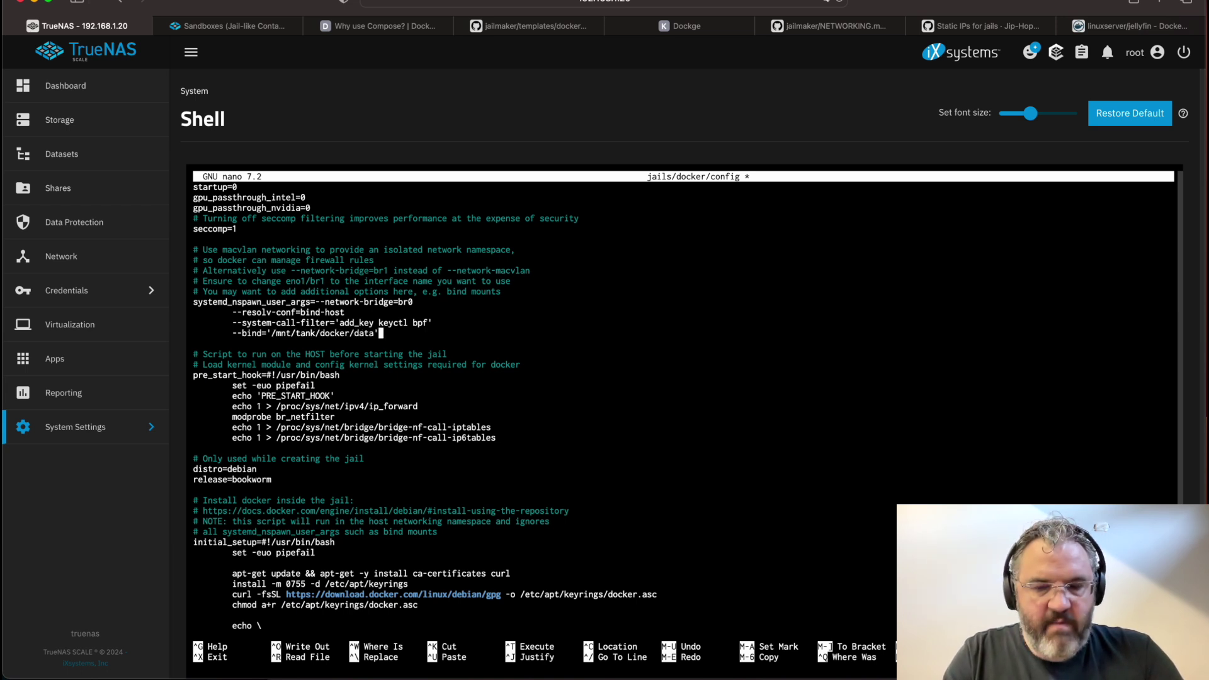
{"action": "type", "text": ":/"}
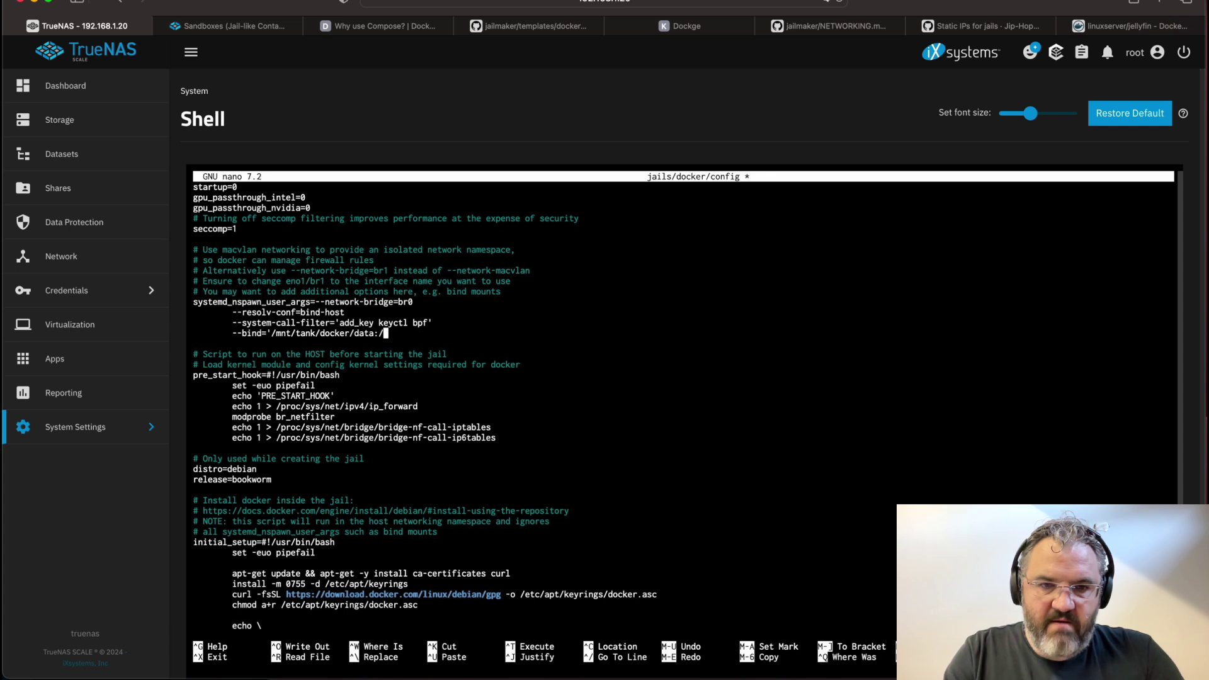
{"action": "type", "text": "mnt/data"}
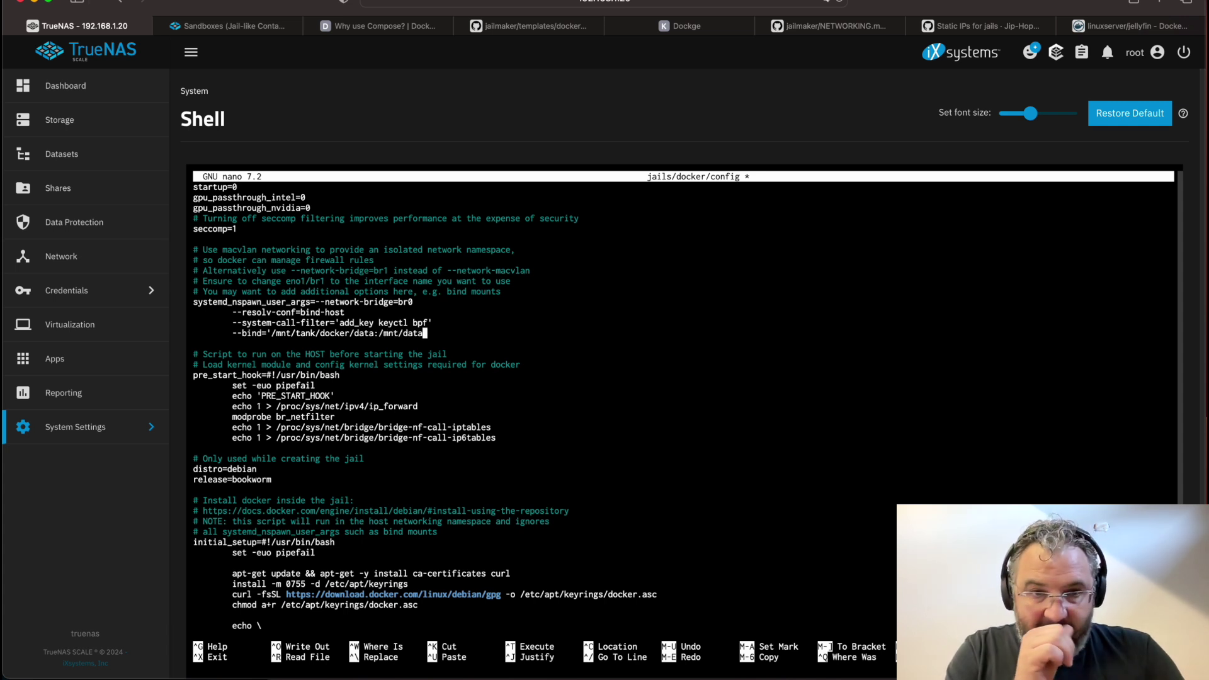
{"action": "type", "text": "'"}
{"action": "key", "text": "Return"}
Add a second bind of /mnt/tank/docker/stacks to /opt/stacks and save the config
{"action": "key", "text": "Tab"}
{"action": "type", "text": "--bind"}
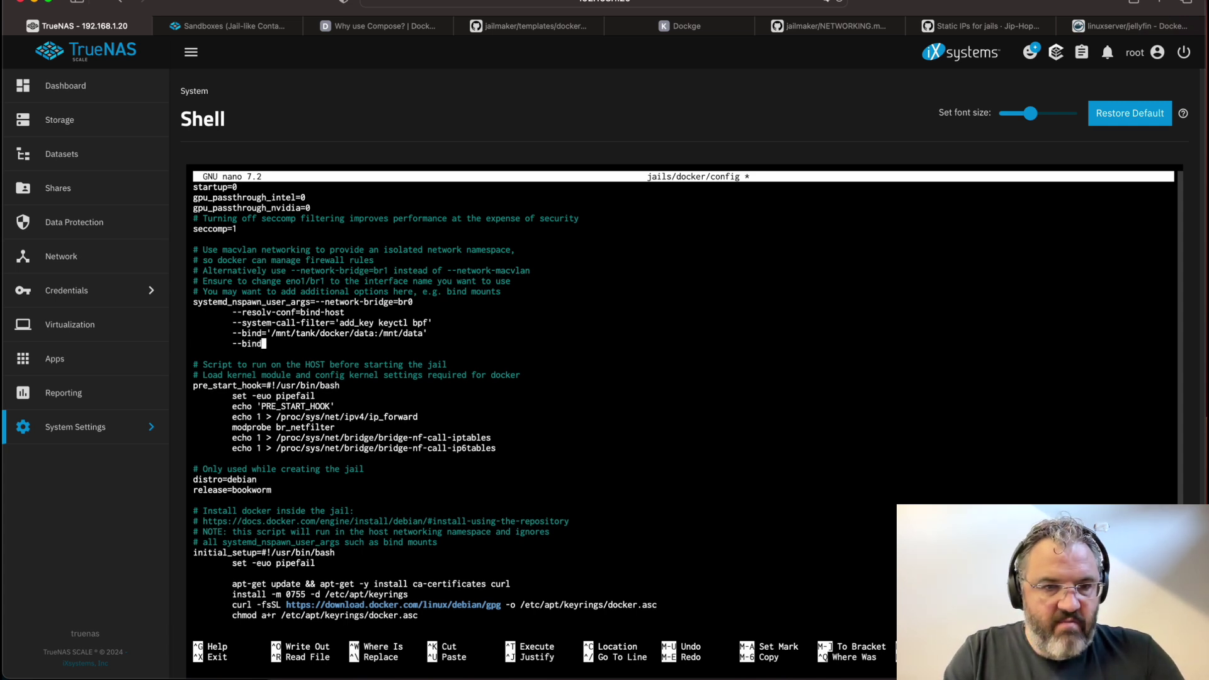
{"action": "type", "text": "='/mnt"}
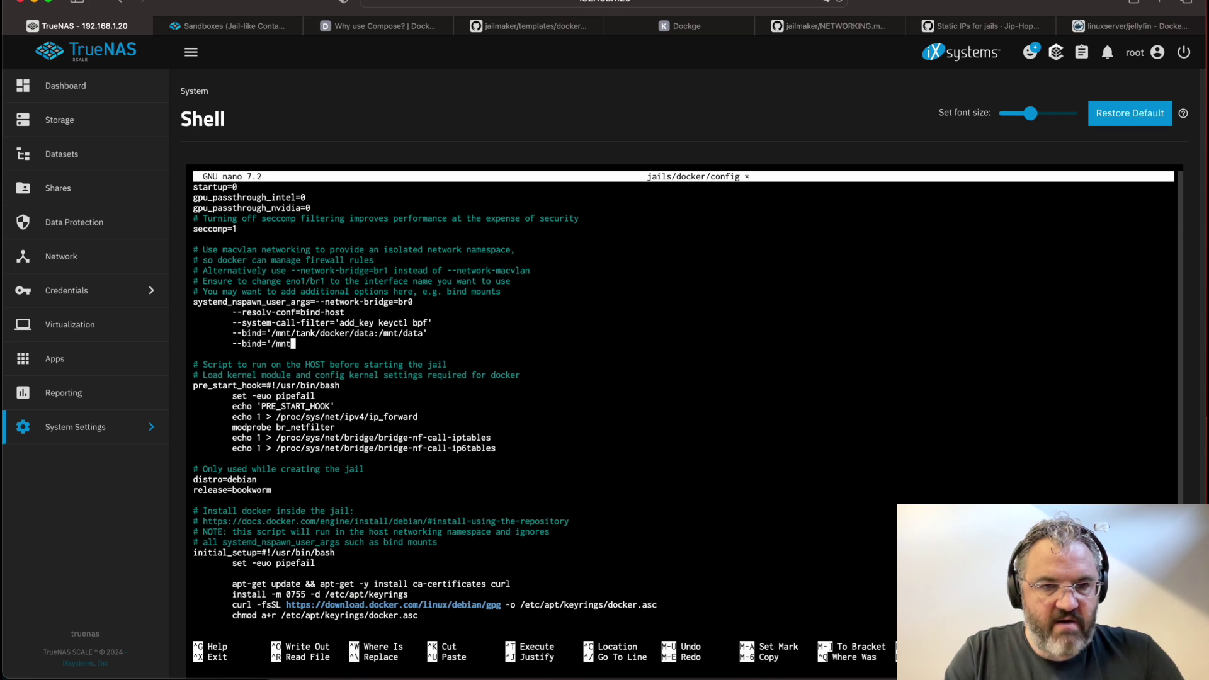
{"action": "type", "text": "/tank/docker/statc"}
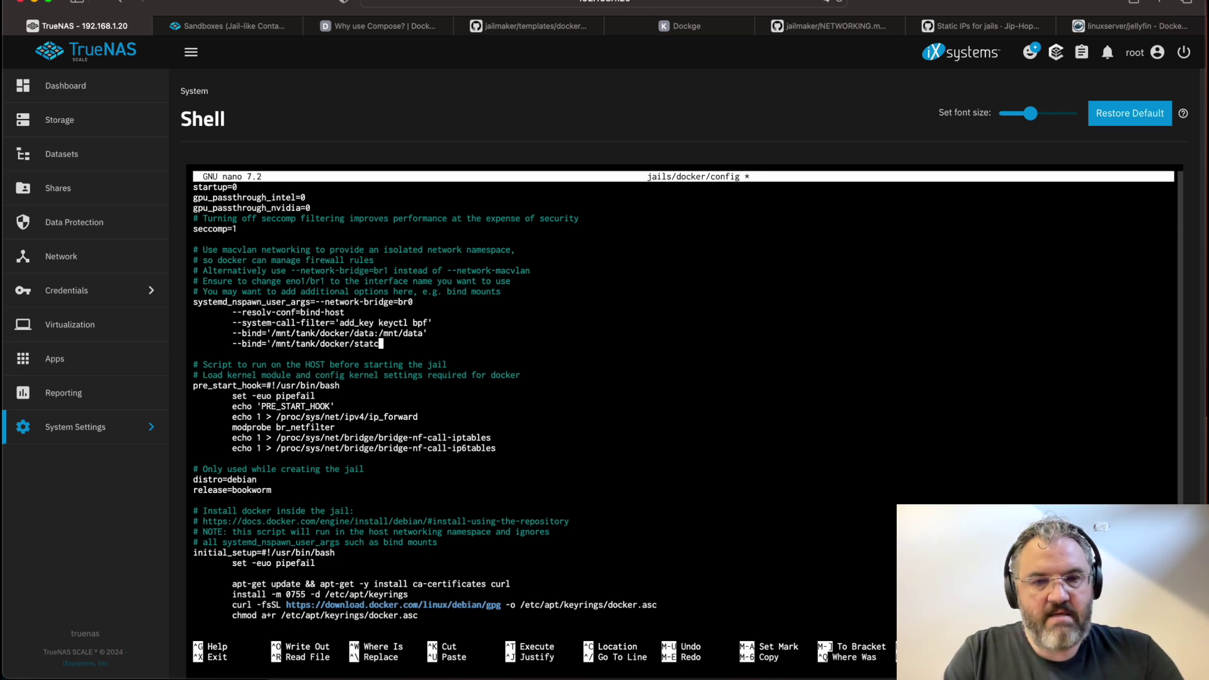
{"action": "key", "text": "BackSpace"}
{"action": "key", "text": "BackSpace"}
{"action": "type", "text": "cks"}
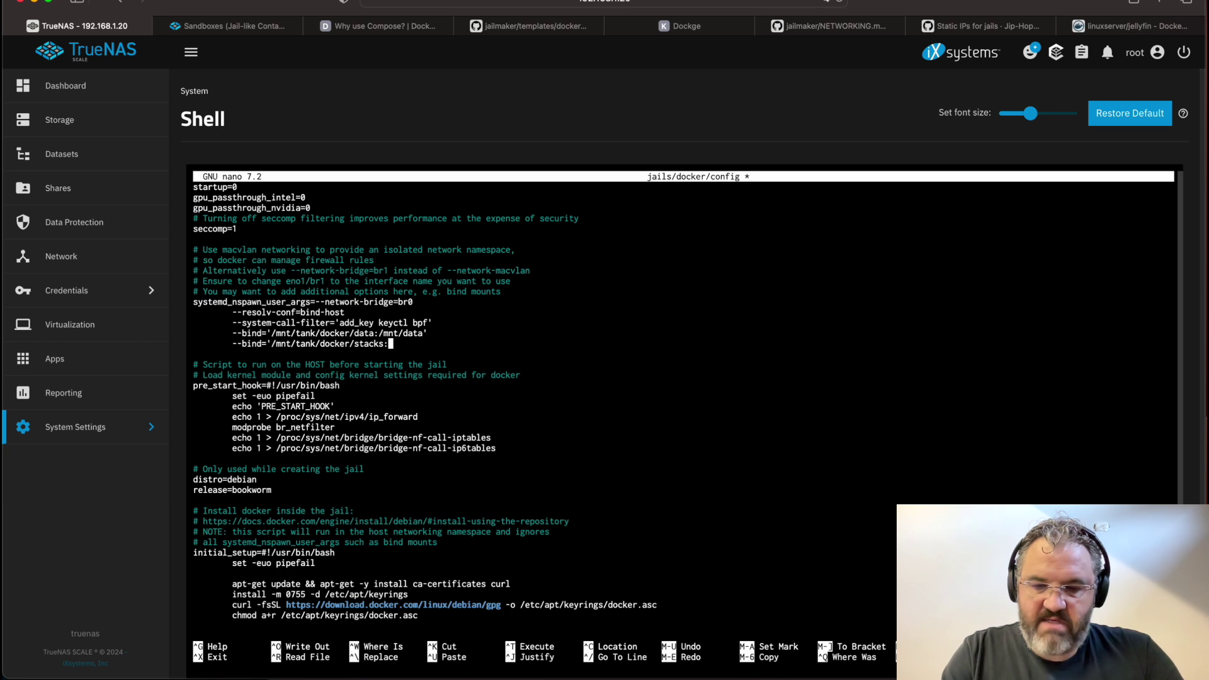
{"action": "type", "text": ":/opt"}
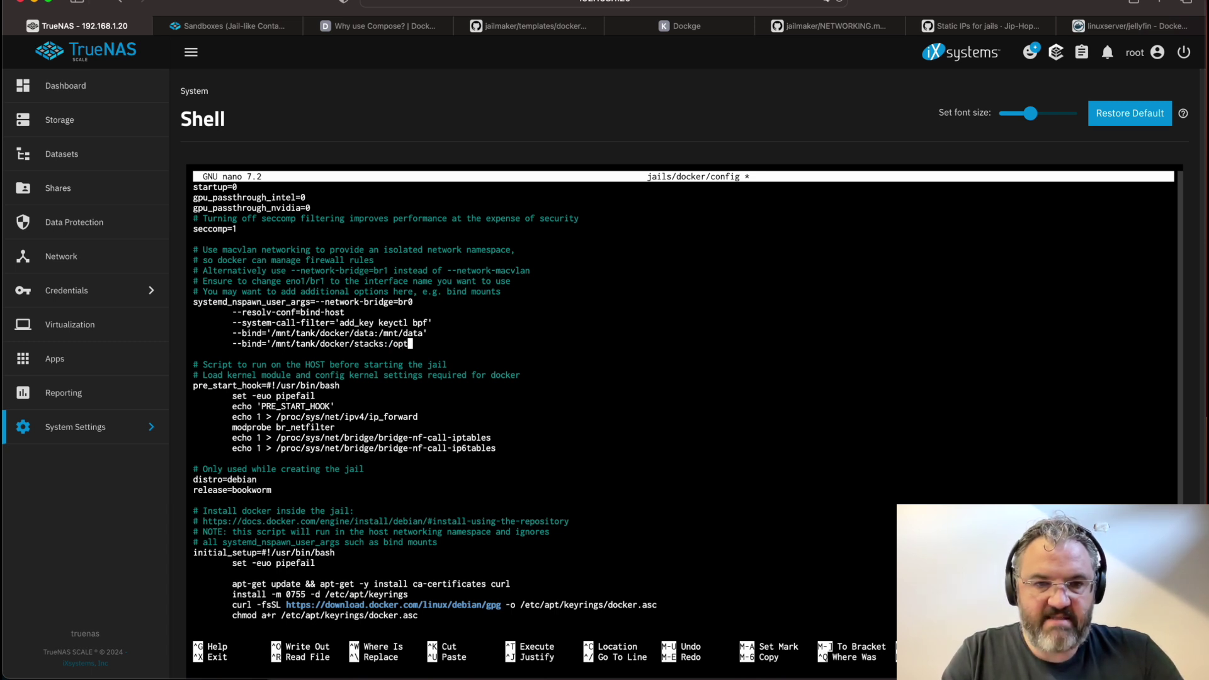
{"action": "type", "text": "/stacks"}
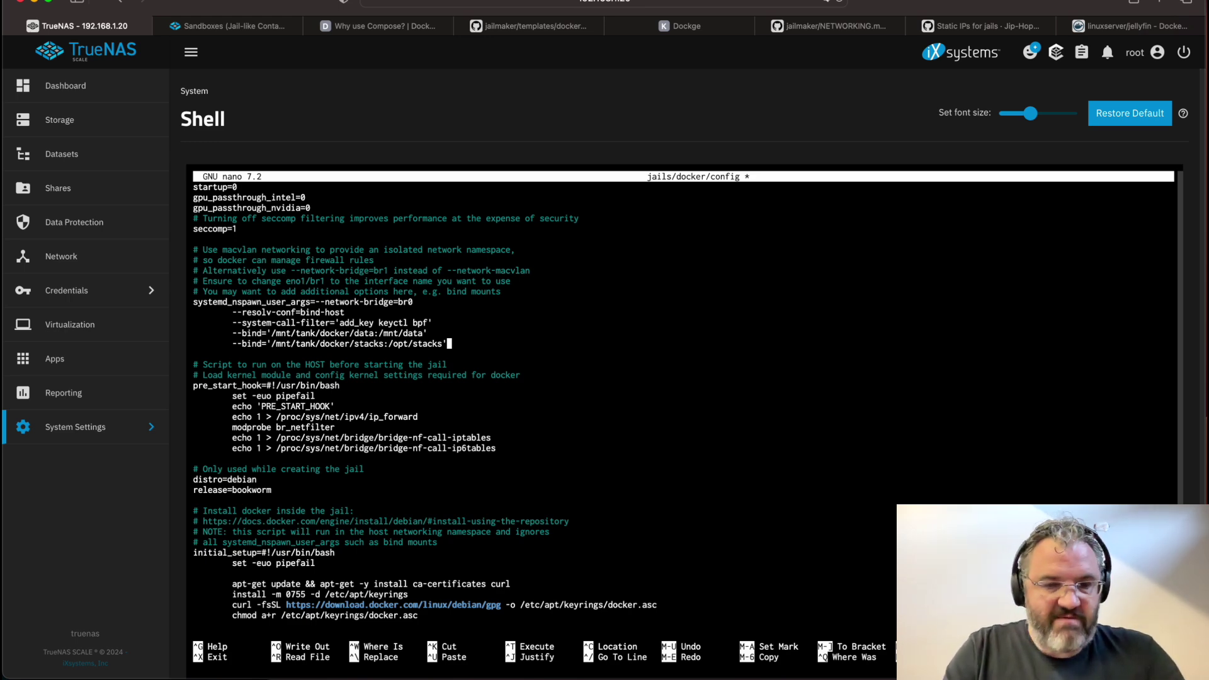
{"action": "key", "text": "ctrl+x"}
{"action": "key", "text": "y"}
Restart the docker jail with jlmkr restart docker
{"action": "key", "text": "Return"}
{"action": "key", "text": "Up"}
{"action": "key", "text": "BackSpace"}
{"action": "key", "text": "BackSpace"}
{"action": "key", "text": "BackSpace"}
{"action": "key", "text": "BackSpace"}
{"action": "key", "text": "BackSpace"}
{"action": "key", "text": "BackSpace"}
{"action": "key", "text": "BackSpace"}
{"action": "key", "text": "BackSpace"}
{"action": "key", "text": "BackSpace"}
{"action": "key", "text": "BackSpace"}
{"action": "key", "text": "BackSpace"}
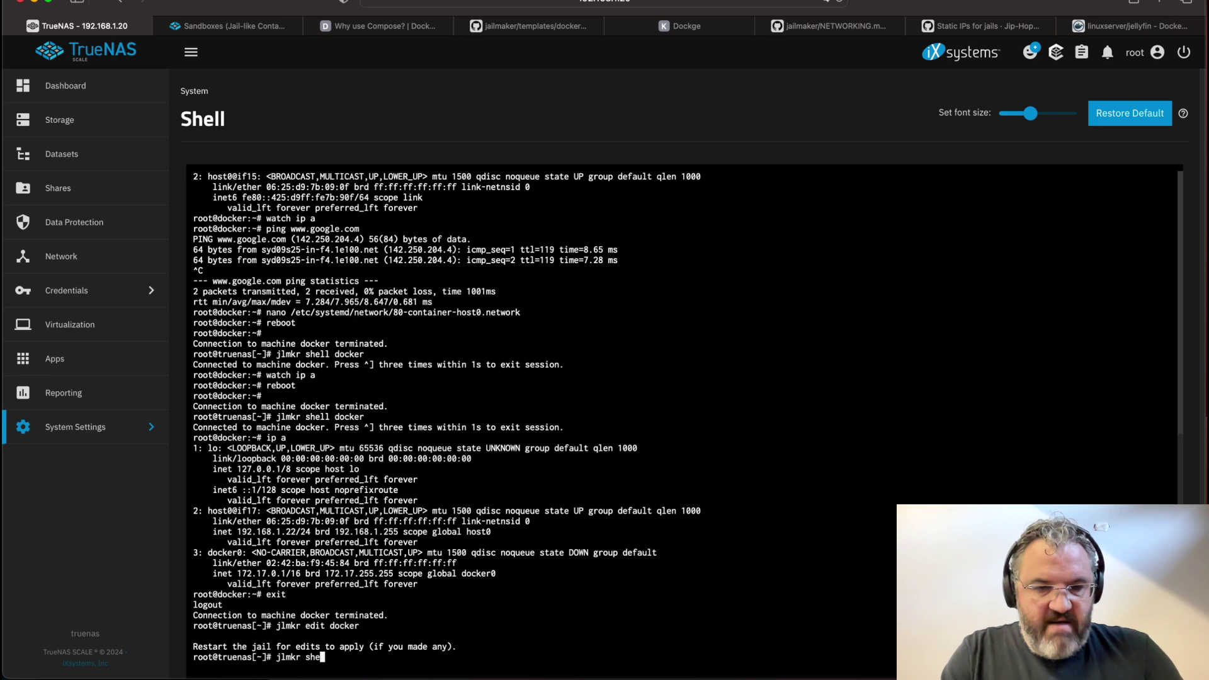
{"action": "type", "text": "restart docker"}
{"action": "key", "text": "Return"}
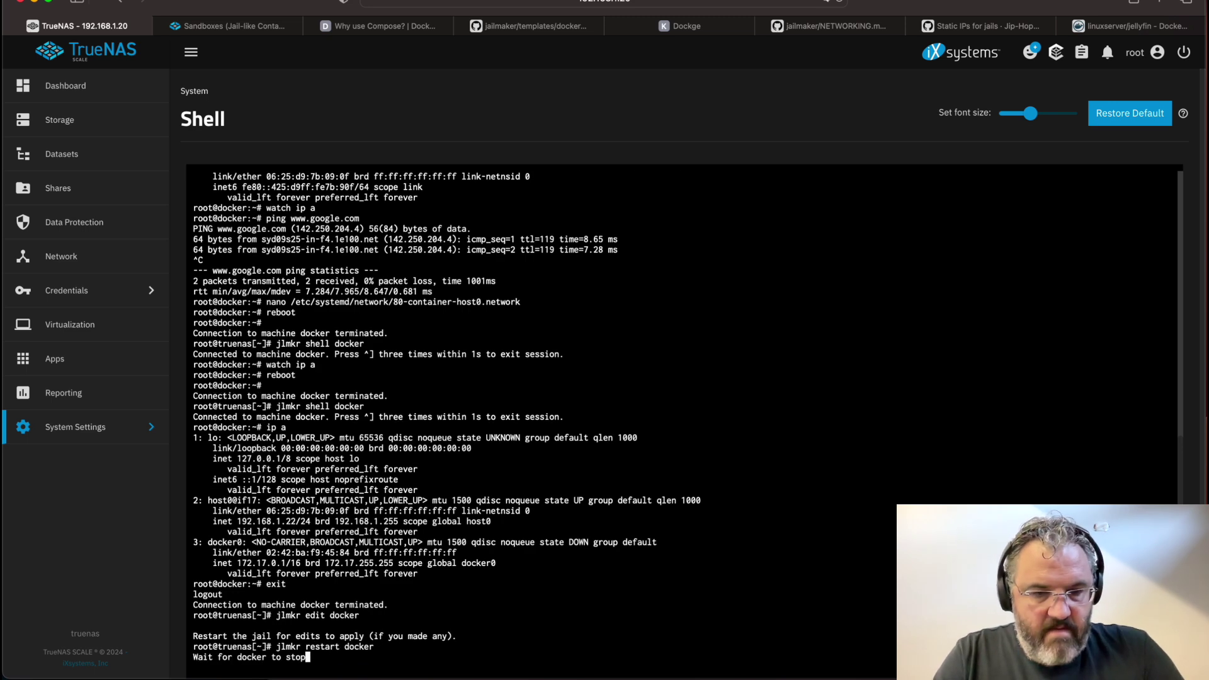
Create a testfile in the host's /mnt/tank/docker/stacks folder and list it
{"action": "type", "text": "cd /mnt/tank/docker/stacks"}
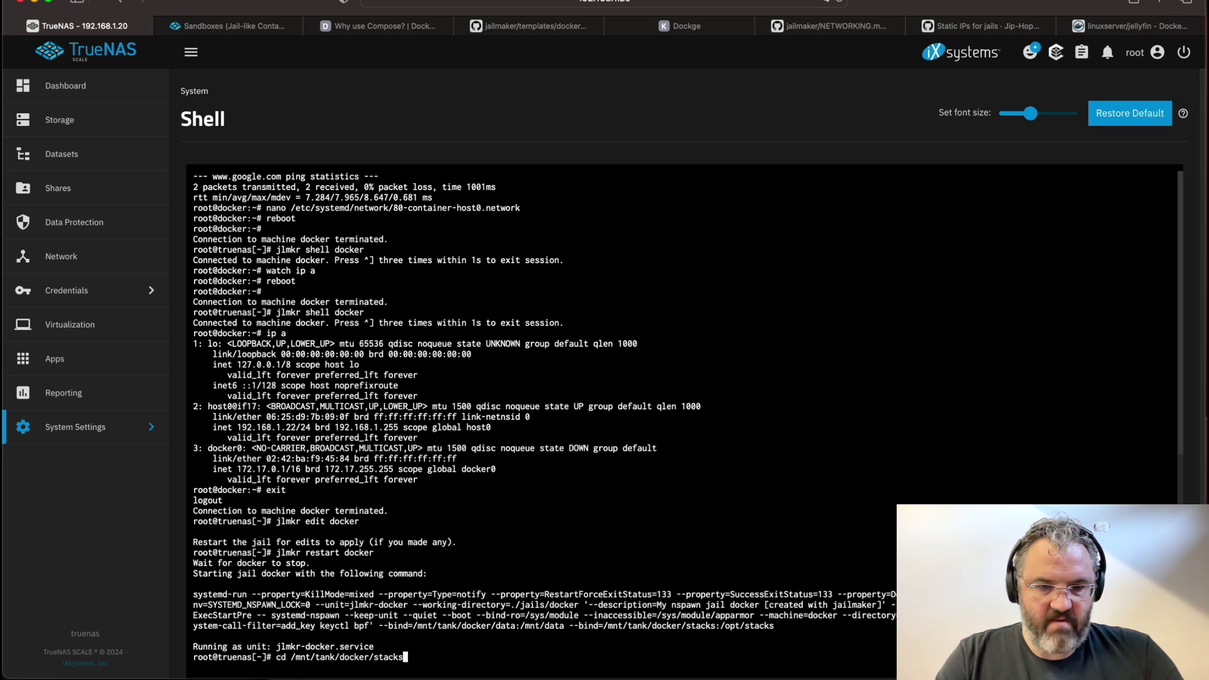
{"action": "key", "text": "Return"}
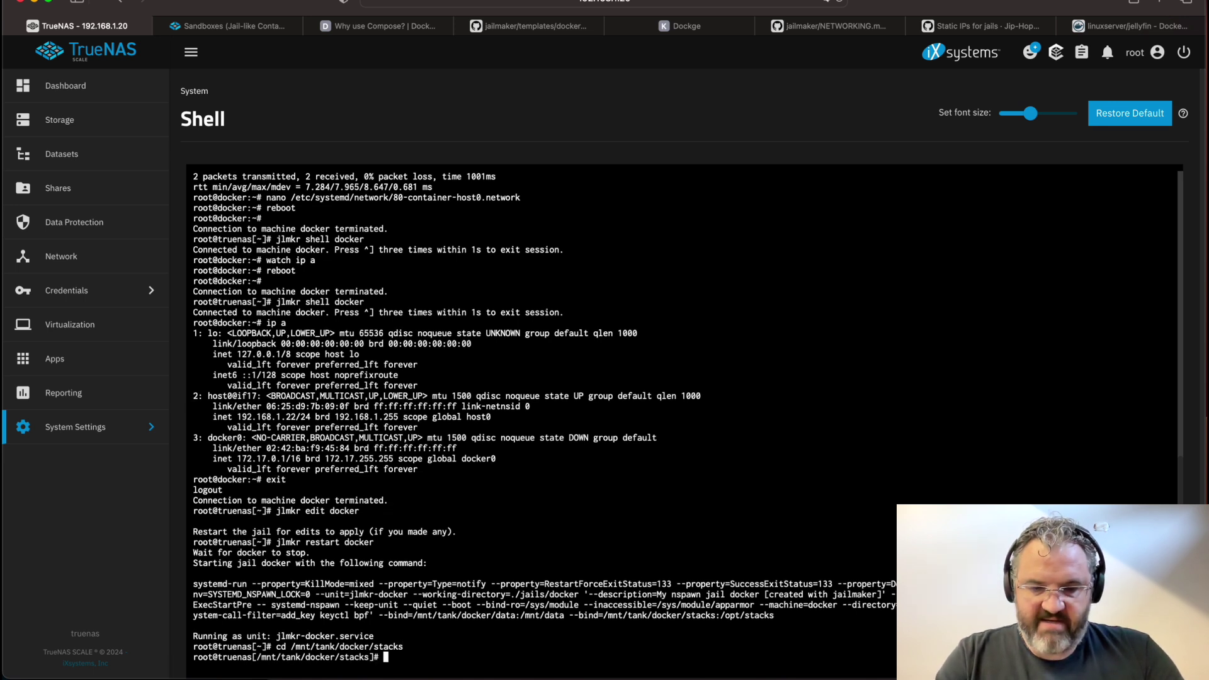
{"action": "type", "text": "touch testfile"}
{"action": "key", "text": "Return"}
{"action": "type", "text": "ll"}
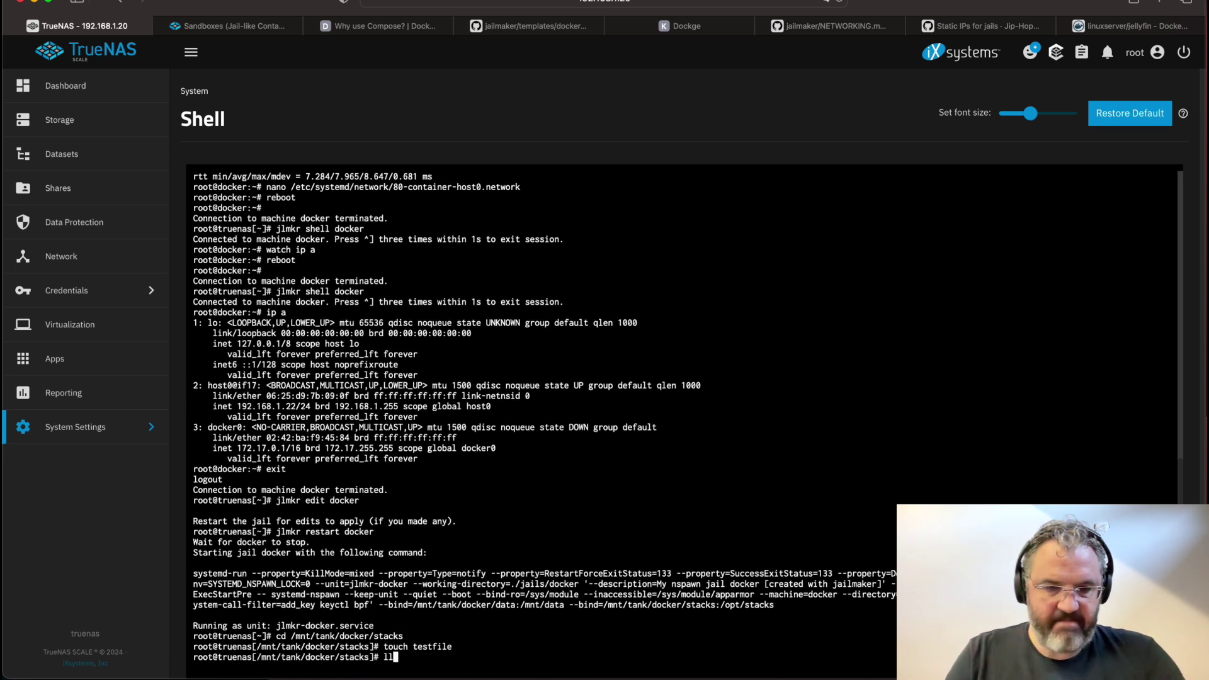
{"action": "key", "text": "Return"}
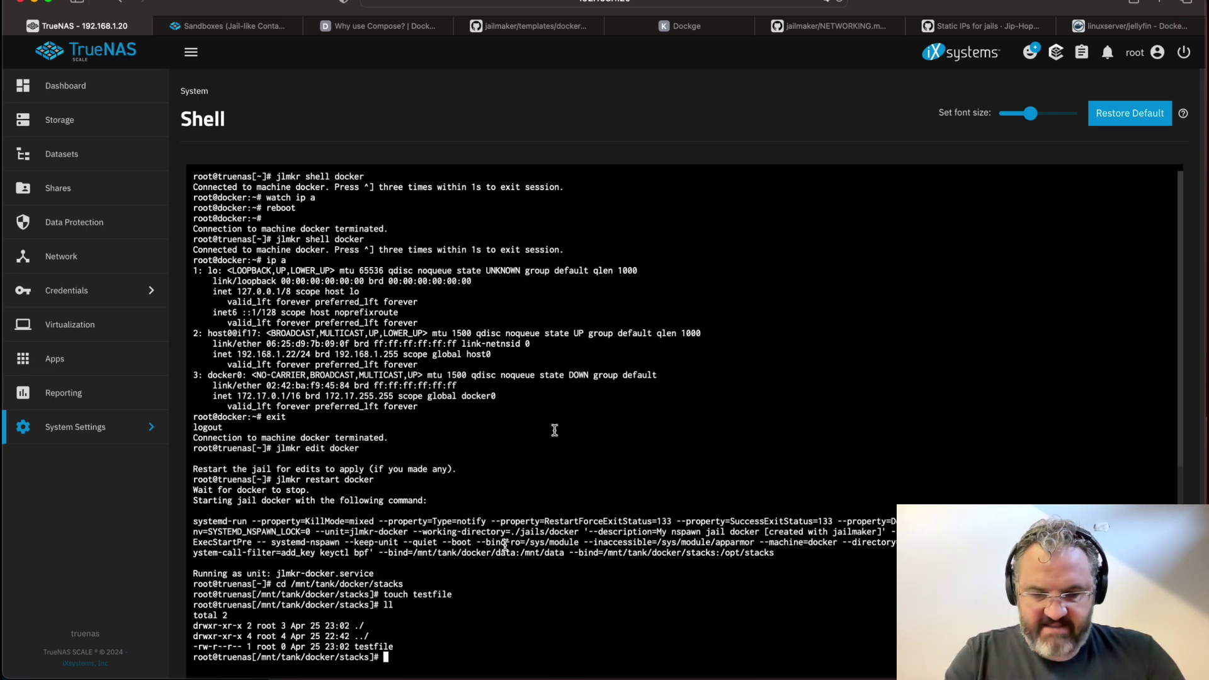
Inside the docker jail, confirm testfile appears in /opt/stacks and create inside-sandbox
{"action": "type", "text": "jlmkr shell docker"}
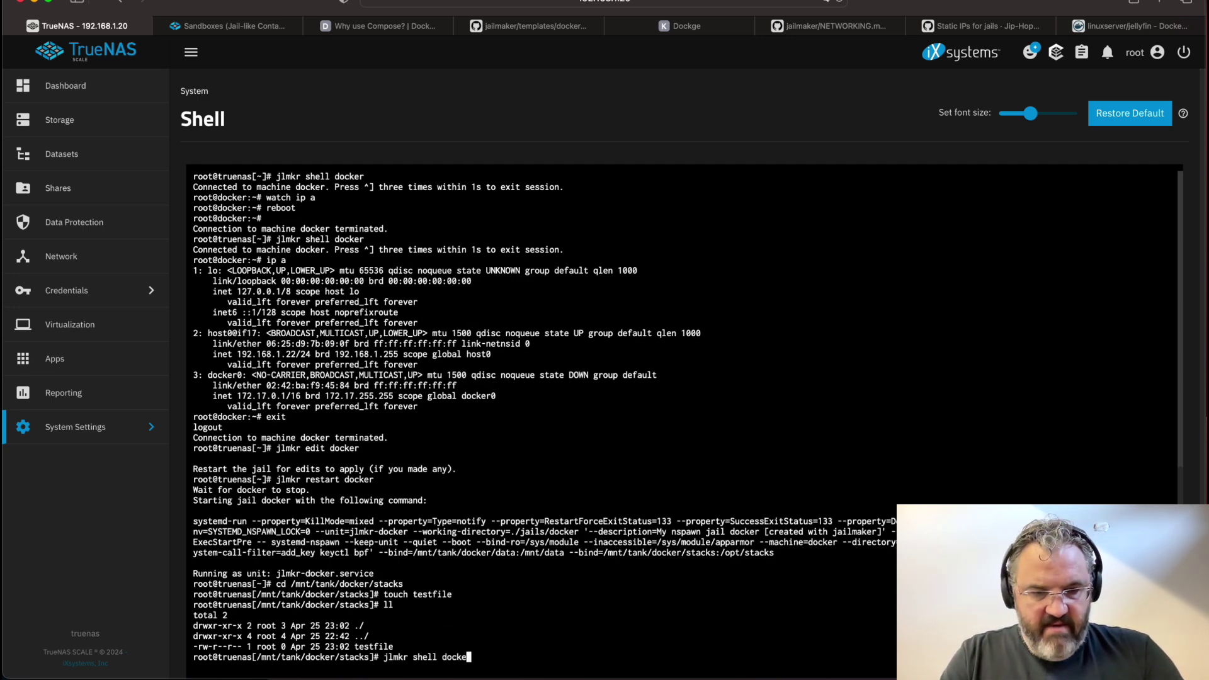
{"action": "key", "text": "Return"}
{"action": "type", "text": "cd /opt/"}
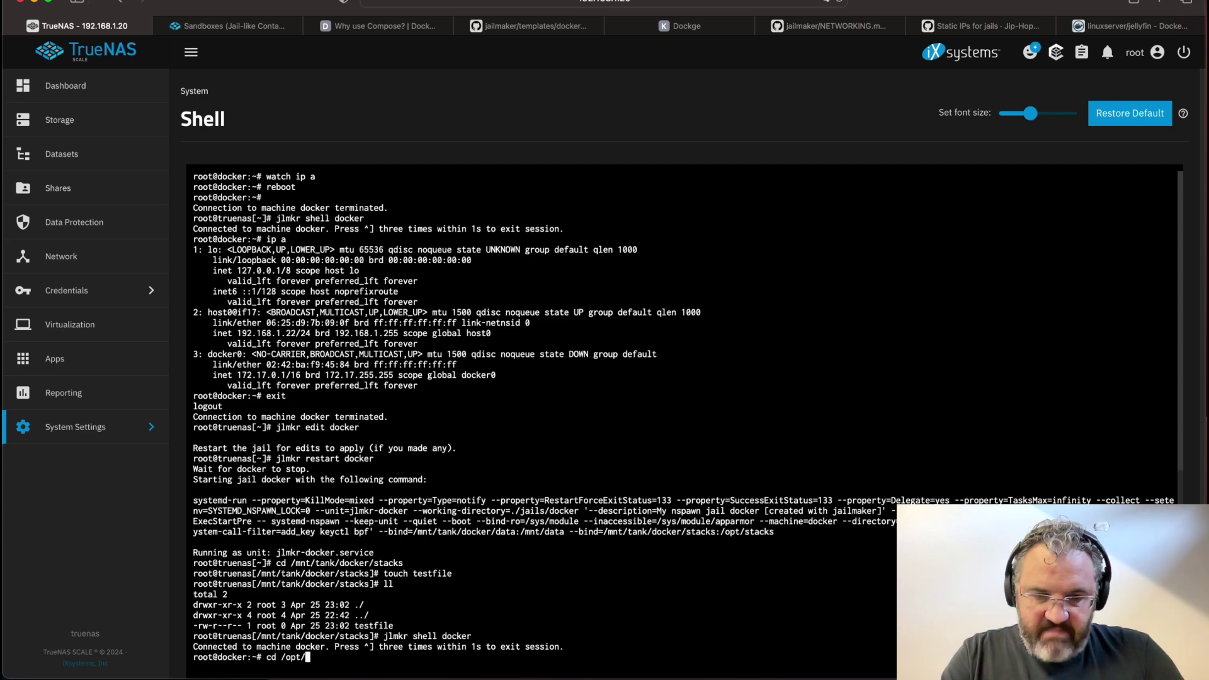
{"action": "type", "text": "stacks/"}
{"action": "key", "text": "Return"}
{"action": "type", "text": "ls -al"}
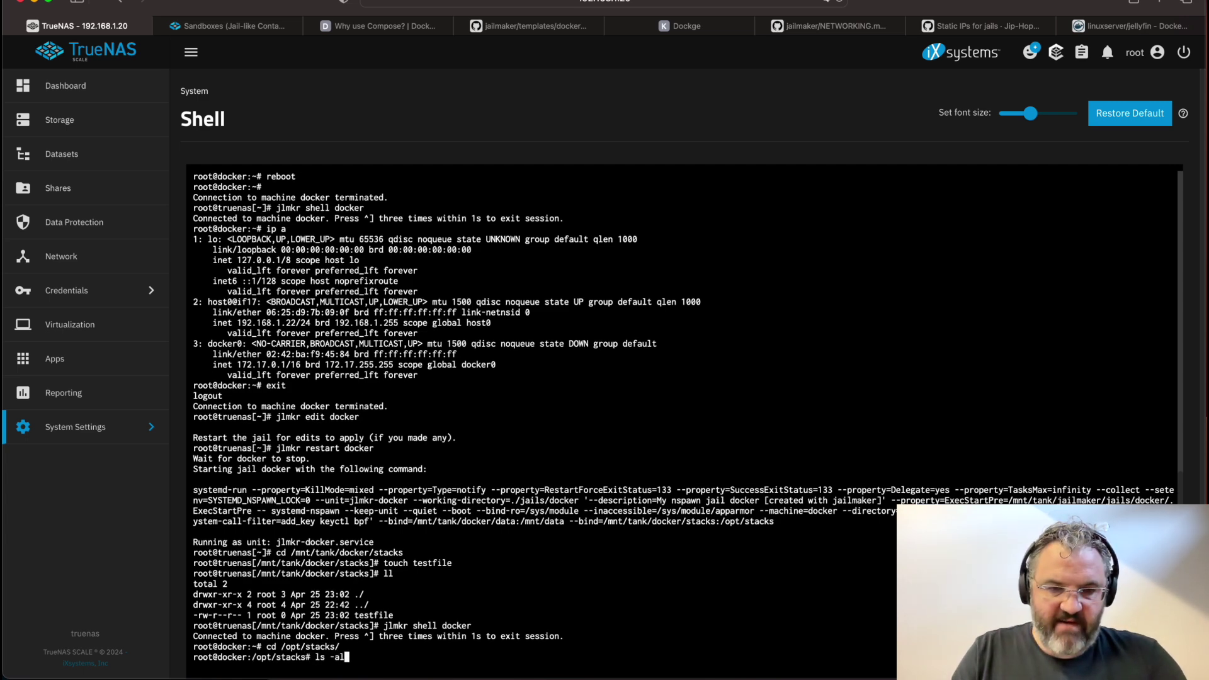
{"action": "key", "text": "Return"}
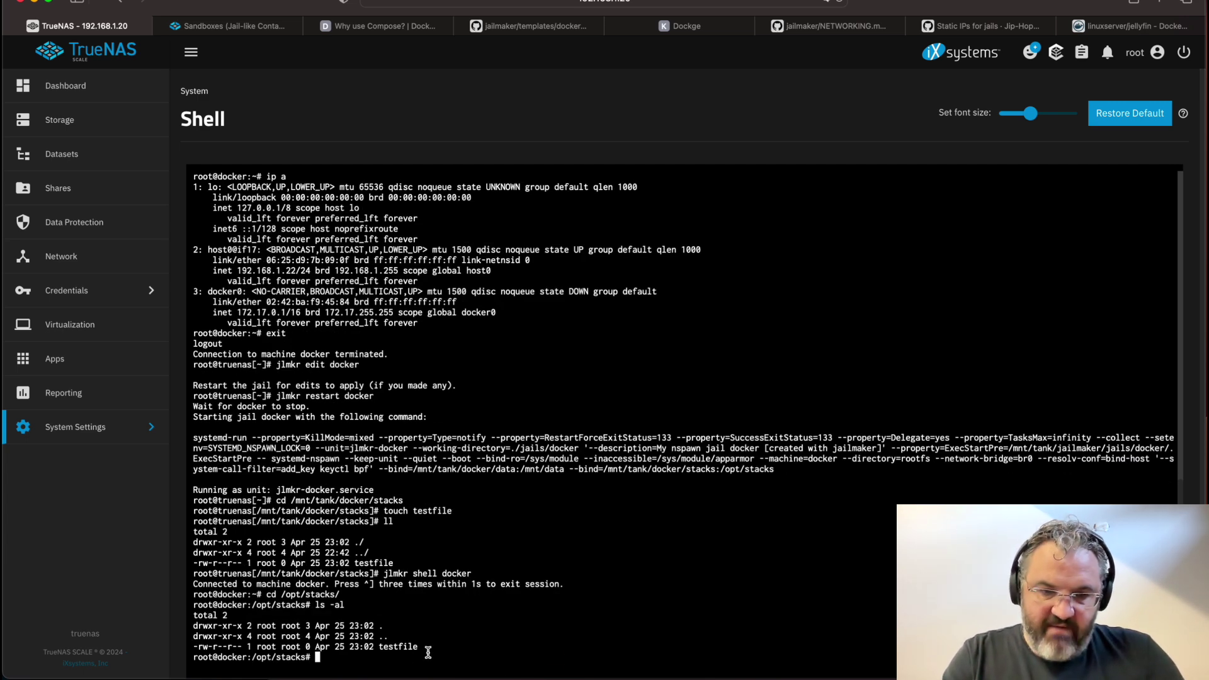
{"action": "type", "text": "touch inside-sandbox"}
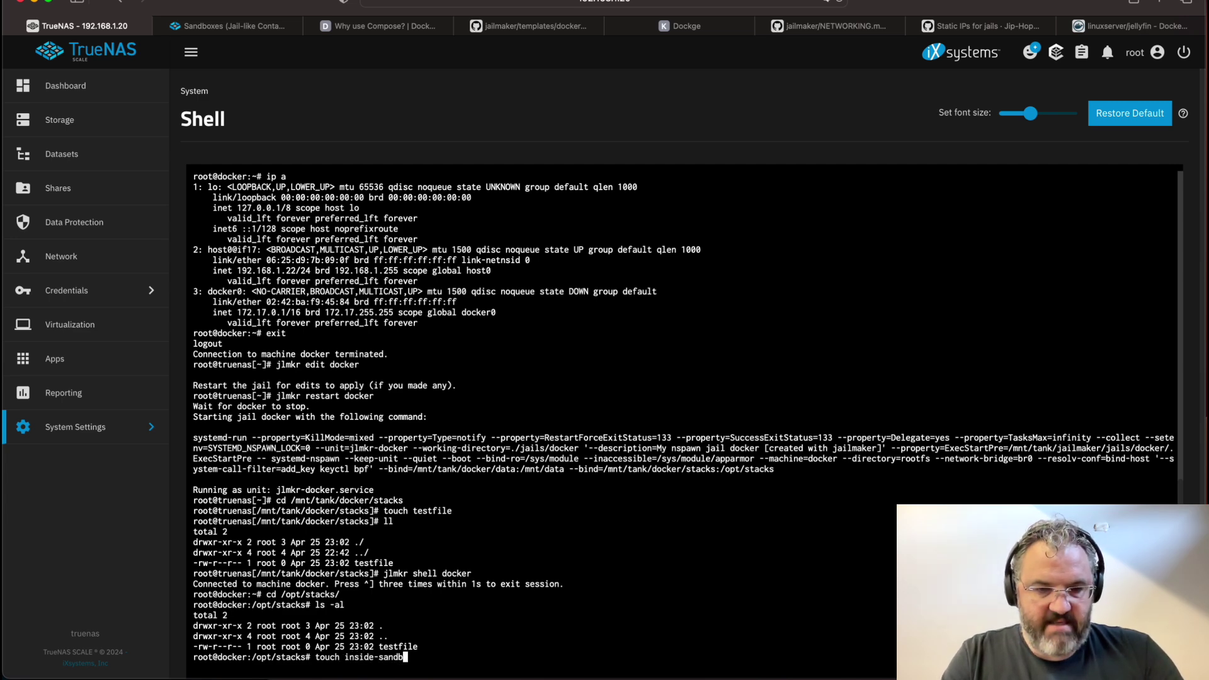
{"action": "key", "text": "Return"}
Back on the host, confirm inside-sandbox, delete both test files, and re-enter the jail
{"action": "type", "text": "exit"}
{"action": "key", "text": "Return"}
{"action": "type", "text": "ls"}
{"action": "key", "text": "Return"}
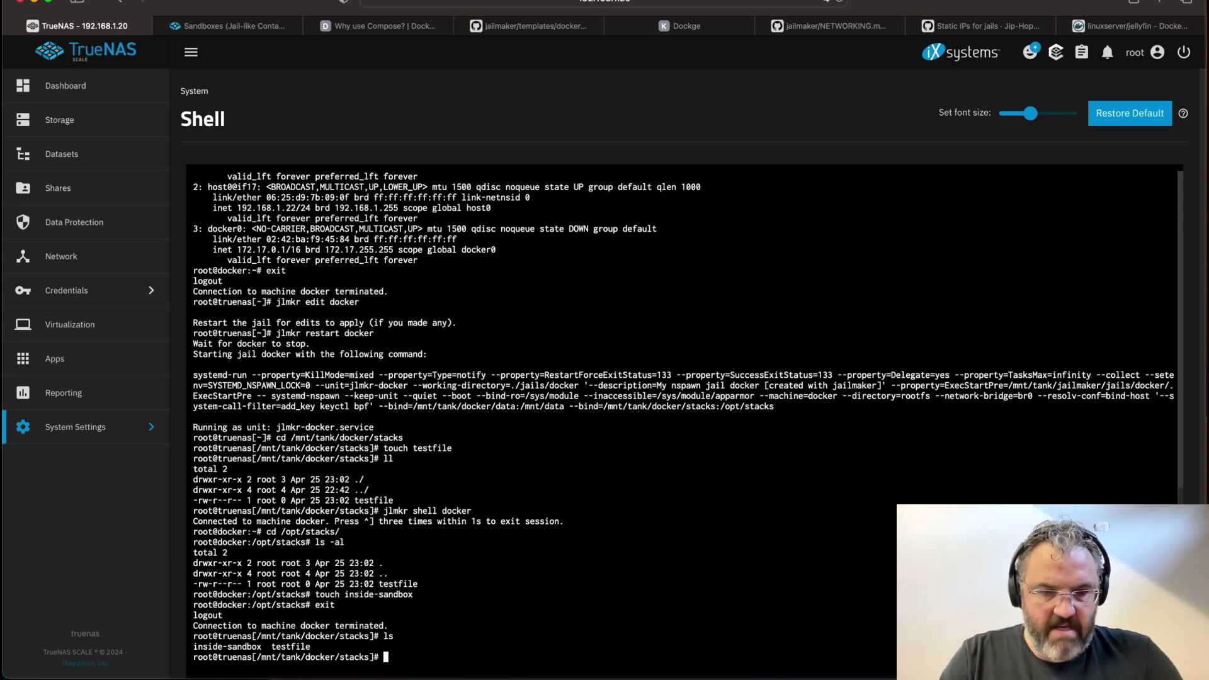
{"action": "type", "text": "rm *"}
{"action": "key", "text": "Return"}
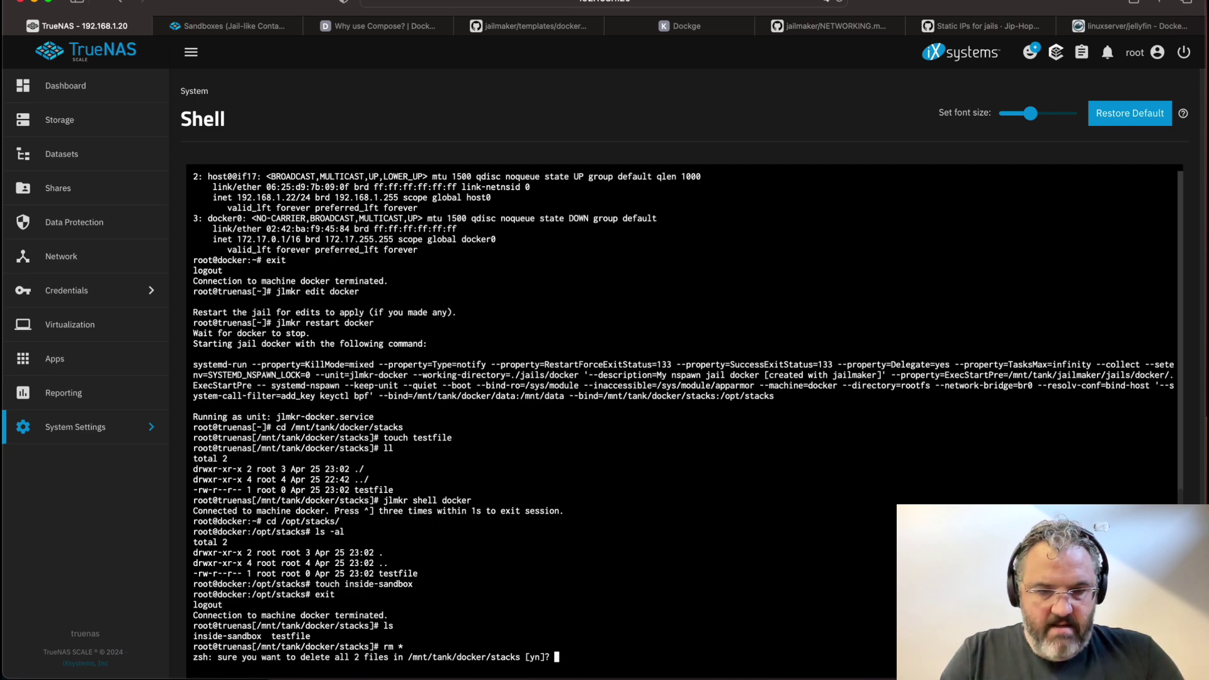
{"action": "type", "text": "y"}
{"action": "key", "text": "Return"}
{"action": "type", "text": "jlmkr shell docker"}
{"action": "key", "text": "Return"}
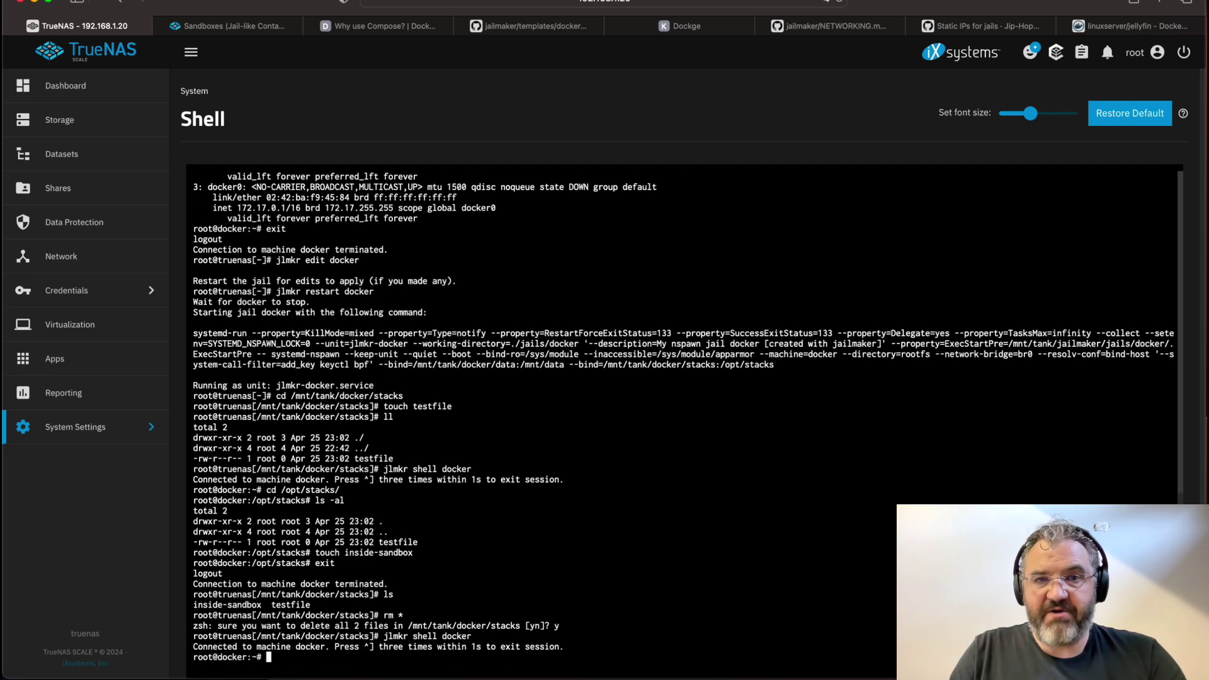
Select and copy the Installation command block on the Dockge project page
{"action": "left_click", "coordinate": [713, 25]}
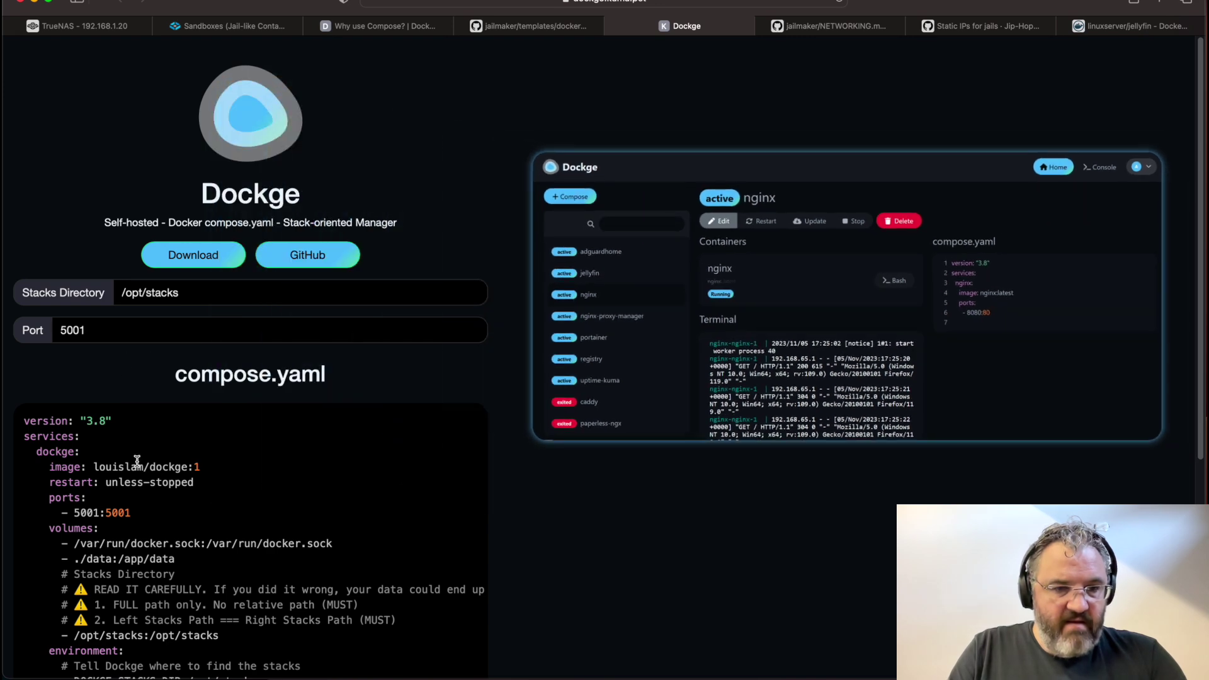
{"action": "scroll", "coordinate": [136, 461], "scroll_direction": "down", "scroll_amount": 5}
{"action": "scroll", "coordinate": [136, 462], "scroll_direction": "down", "scroll_amount": 1}
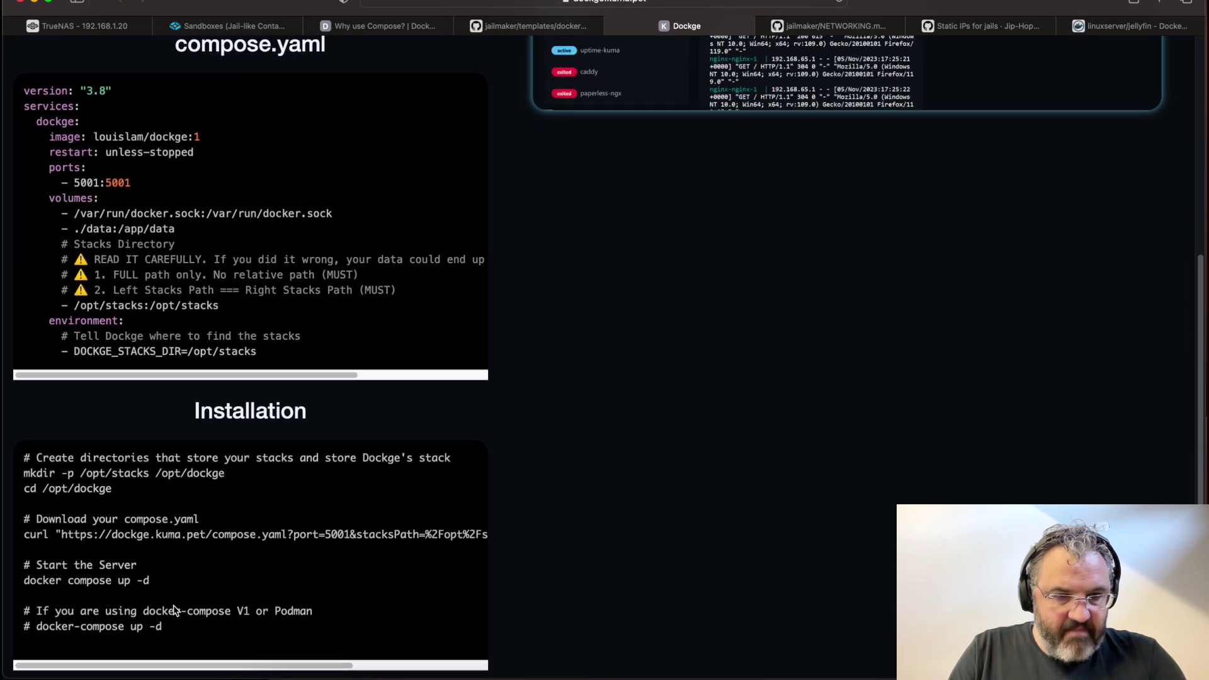
{"action": "left_click_drag", "start_coordinate": [175, 629], "coordinate": [17, 459]}
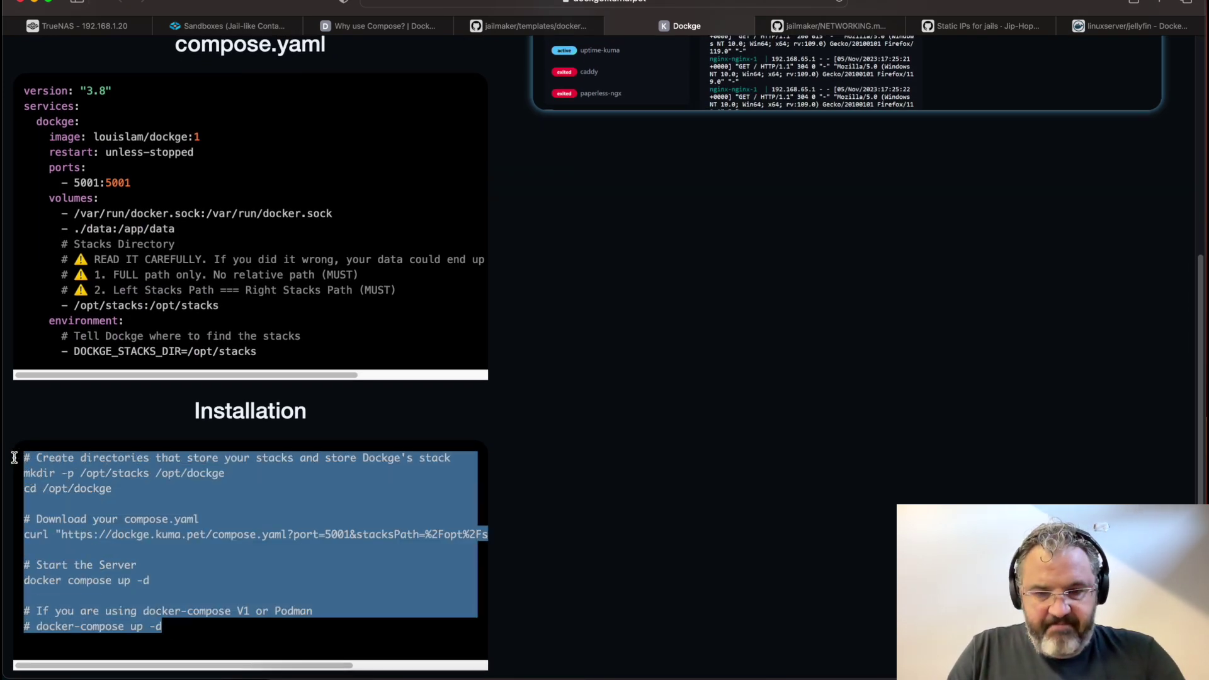
{"action": "left_click", "coordinate": [69, 25]}
Create install_dockge.sh in nano containing the pasted Dockge install commands and save it
{"action": "type", "text": "nano"}
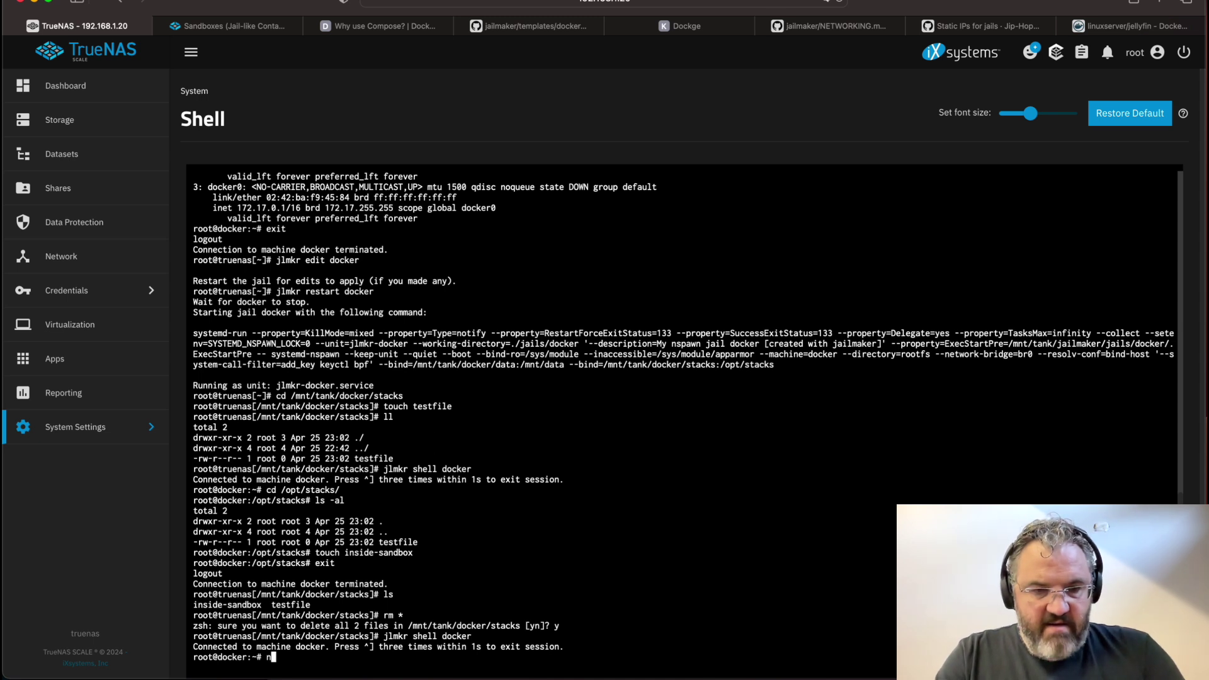
{"action": "type", "text": " install_dockge.sh"}
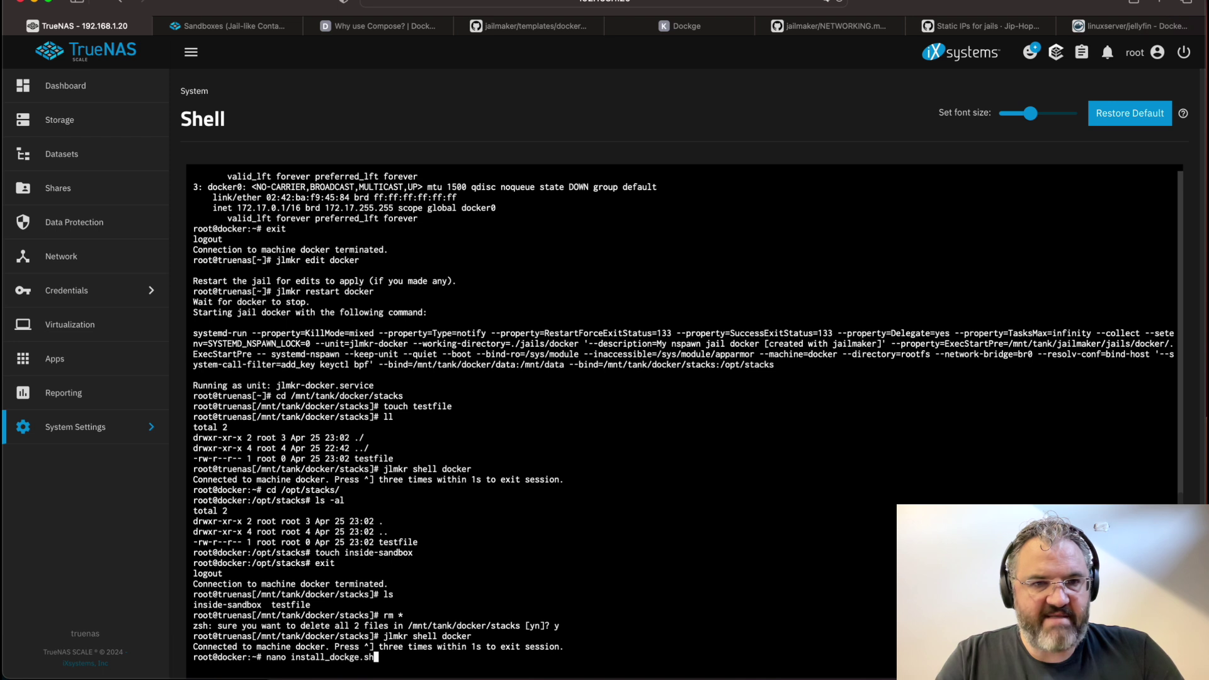
{"action": "key", "text": "Return"}
{"action": "type", "text": "# Create directories that store your stacks and store Dockge's stack mkdir -p /opt/stacks /opt/dockge cd /opt/dockge  # Download your compose.yaml curl \"https://dockge.kuma.pet/compose.yaml?port=5001&stacksPath=%2Fopt%2Fstacks\" --output compose.yaml  # Start the Server docker compose up -d  # If you are using docker-compose V1 or Podman # docker-compose up -d"}
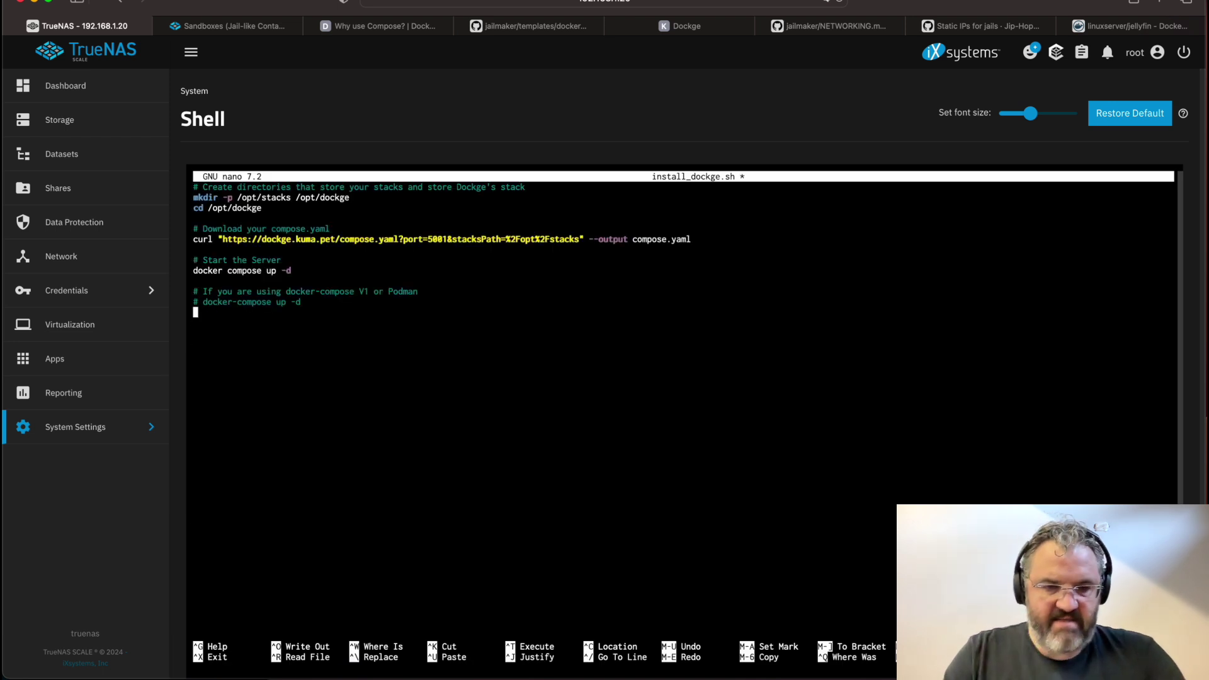
{"action": "key", "text": "ctrl+x"}
{"action": "key", "text": "y"}
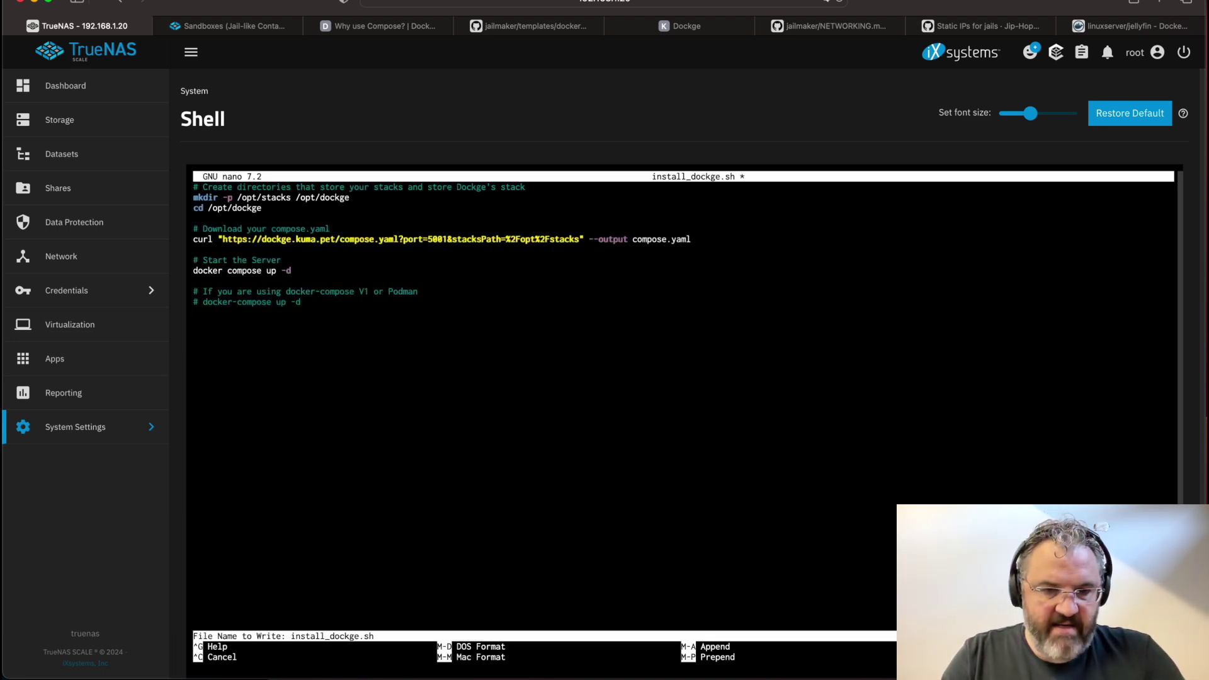
{"action": "key", "text": "Return"}
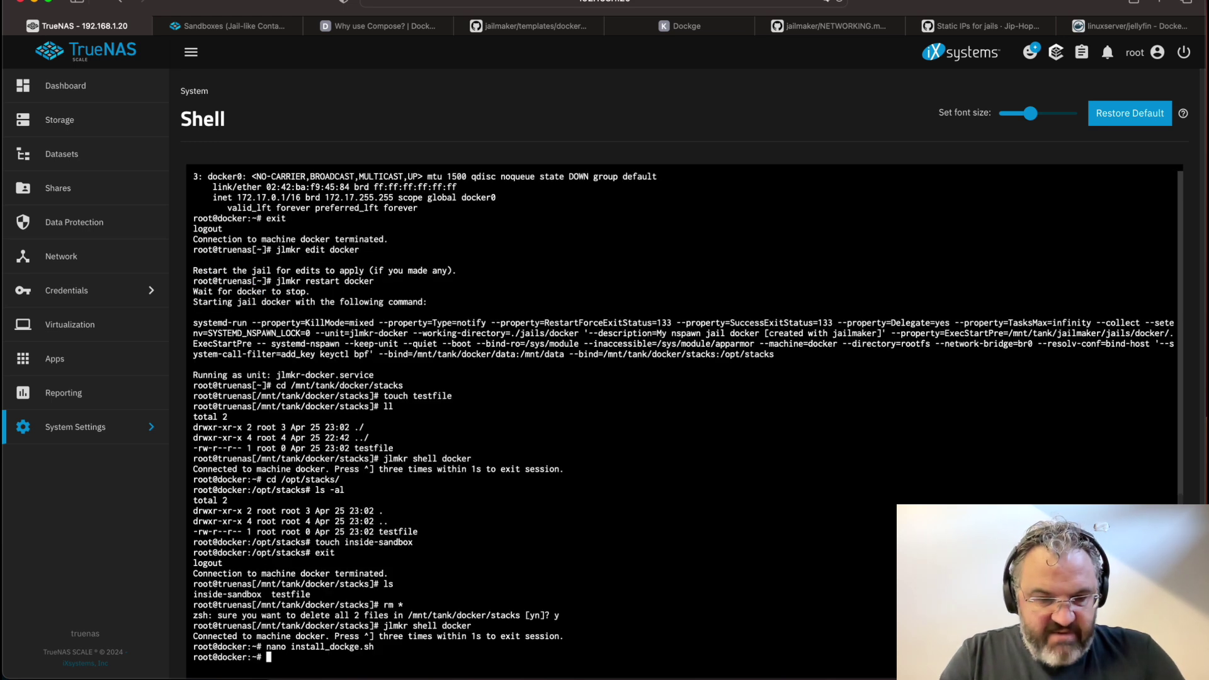
Run sh install_dockge.sh to pull and start the Dockge container
{"action": "type", "text": "sh inst"}
{"action": "key", "text": "Tab"}
{"action": "key", "text": "Return"}
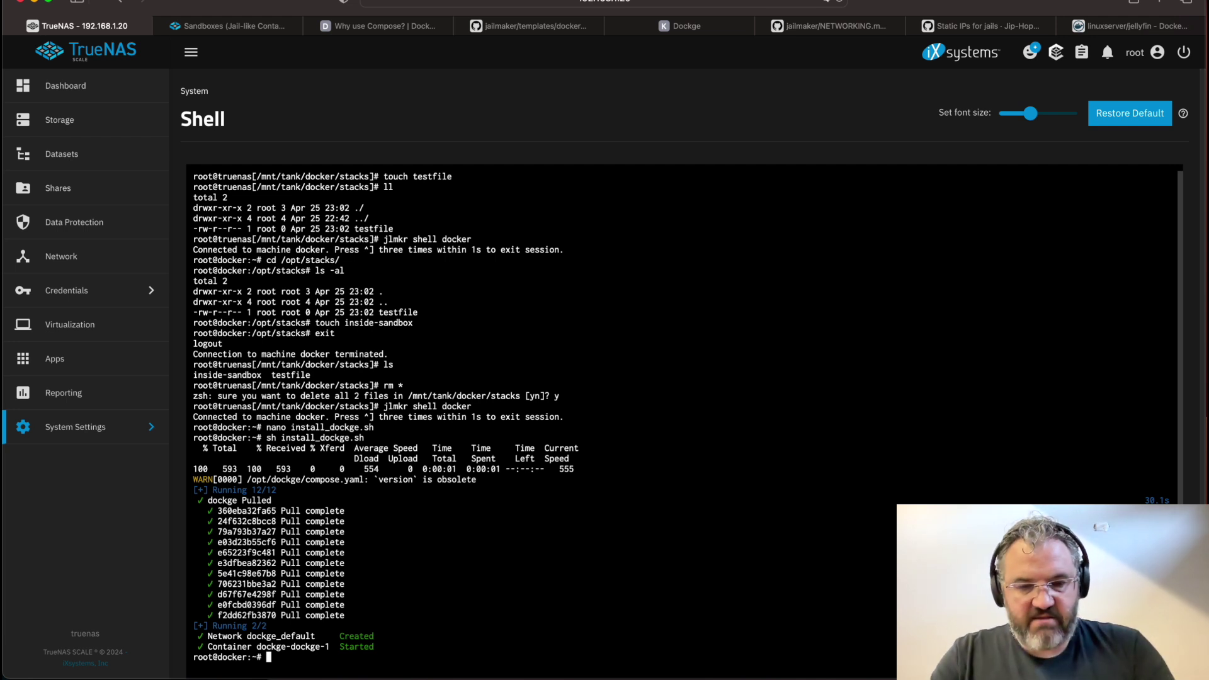
Load Dockge at 192.168.1.22:5001 in a new browser tab
{"action": "key", "text": "super+t"}
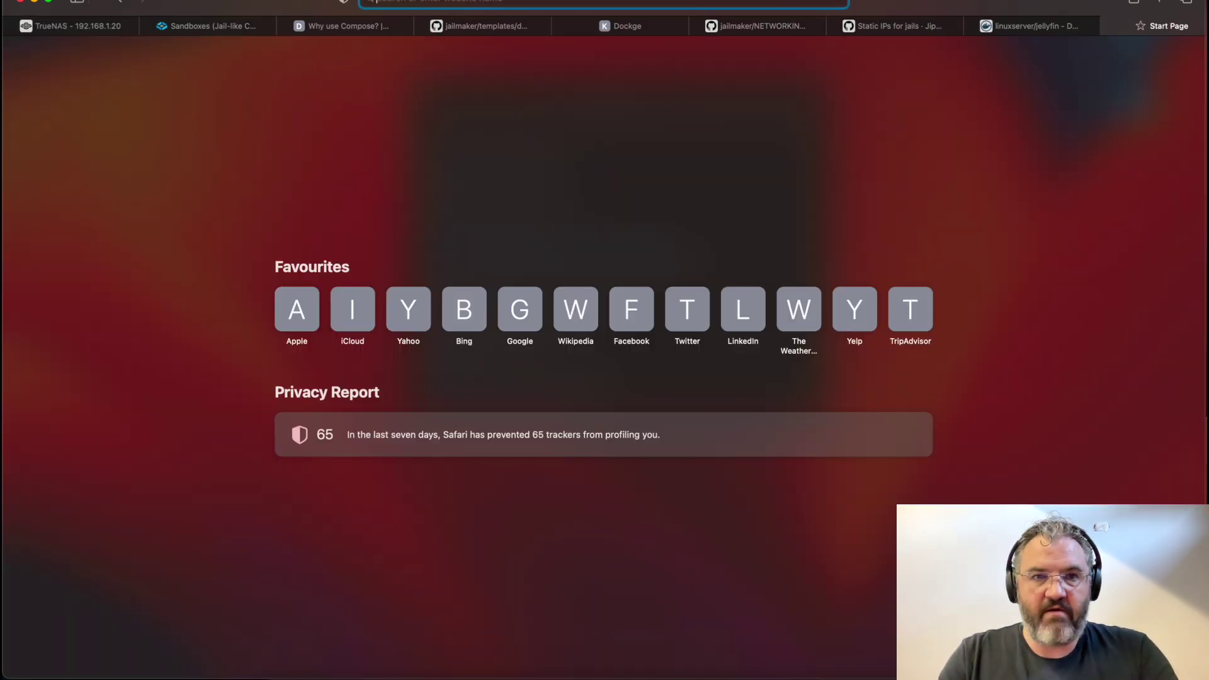
{"action": "type", "text": "192"}
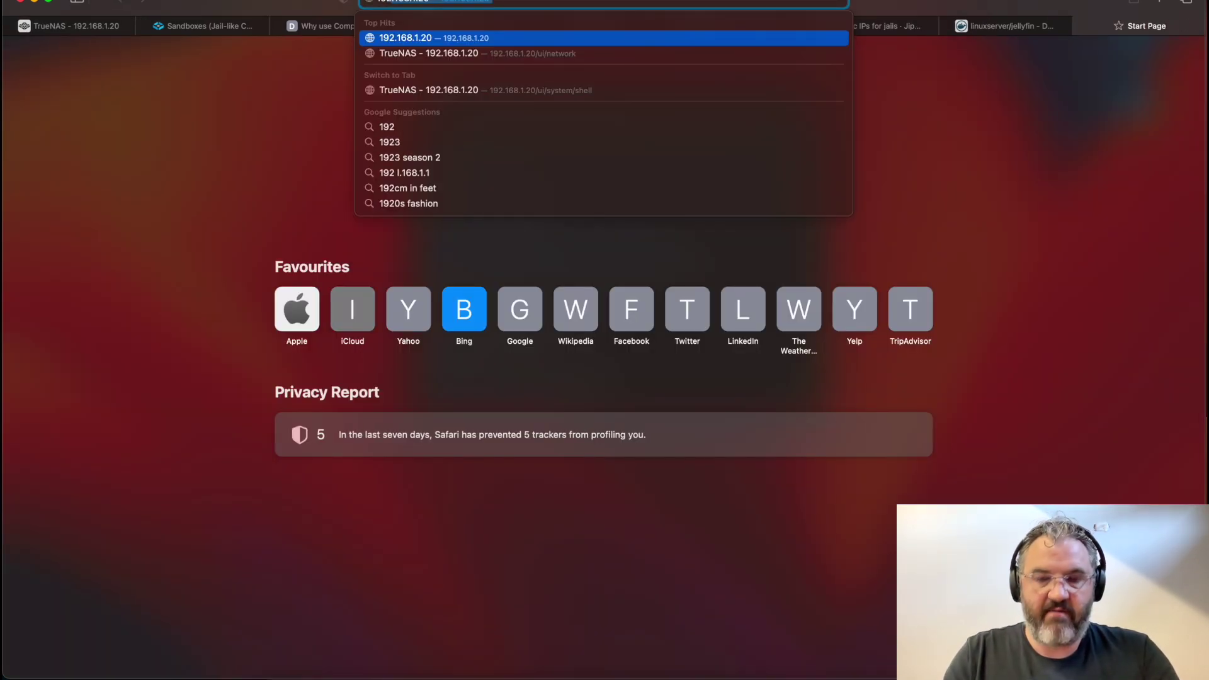
{"action": "type", "text": ".168.1.22"}
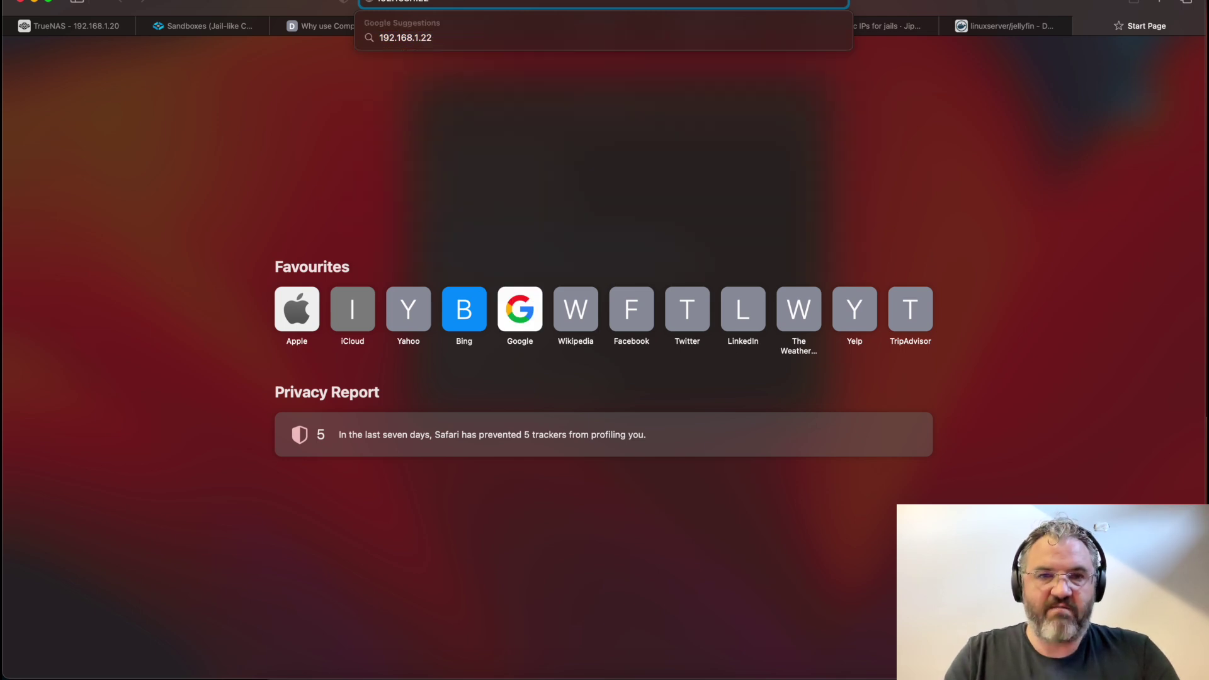
{"action": "type", "text": ":5001"}
{"action": "key", "text": "Return"}
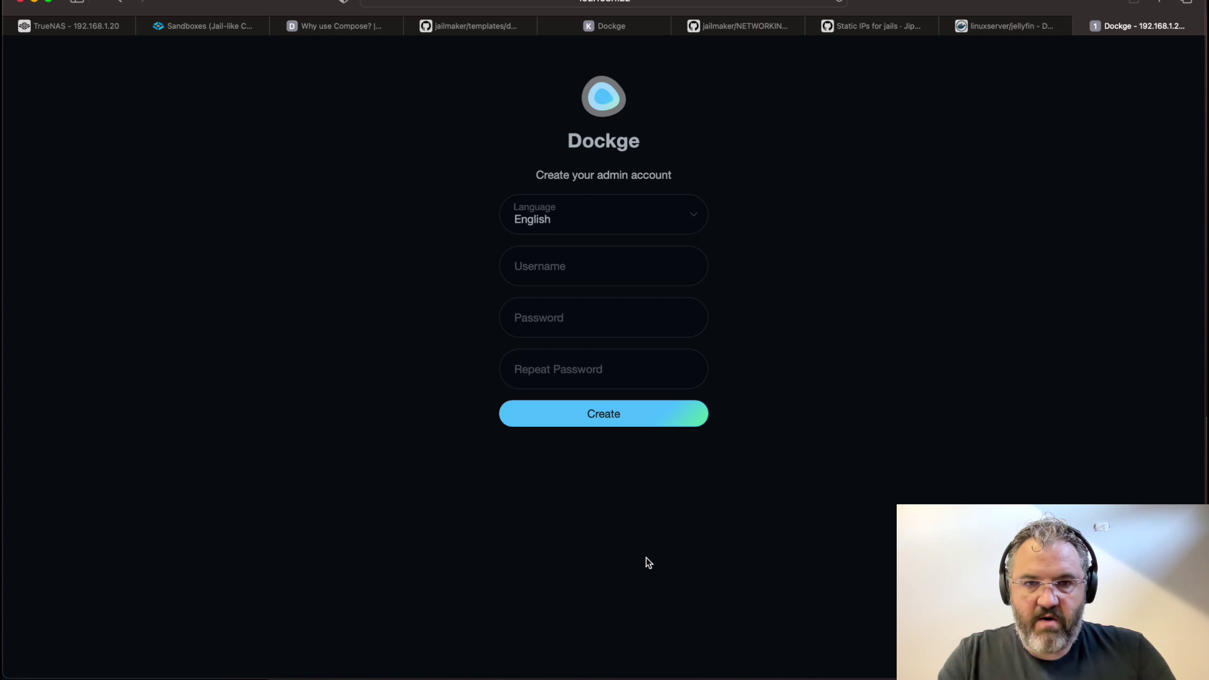
Create the Dockge account with username admin and a repeated password
{"action": "left_click", "coordinate": [569, 267]}
{"action": "type", "text": "admin"}
{"action": "key", "text": "Tab"}
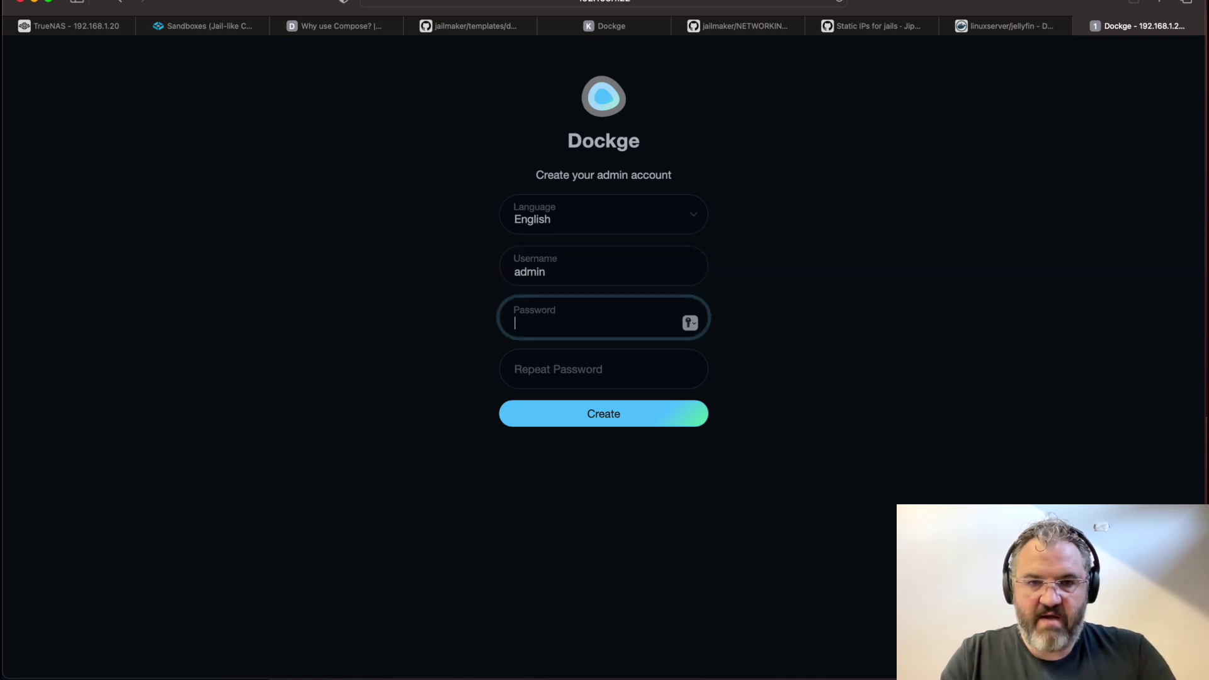
{"action": "type", "text": "••••"}
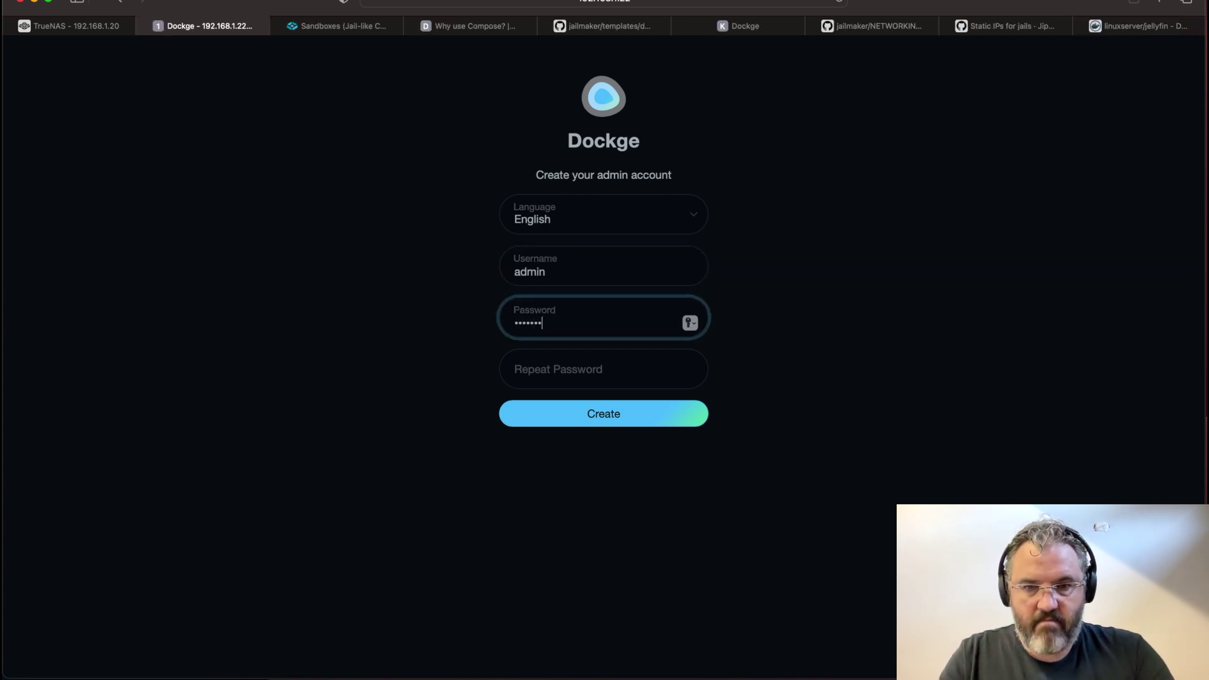
{"action": "key", "text": "Tab"}
{"action": "type", "text": "•••"}
{"action": "key", "text": "Return"}
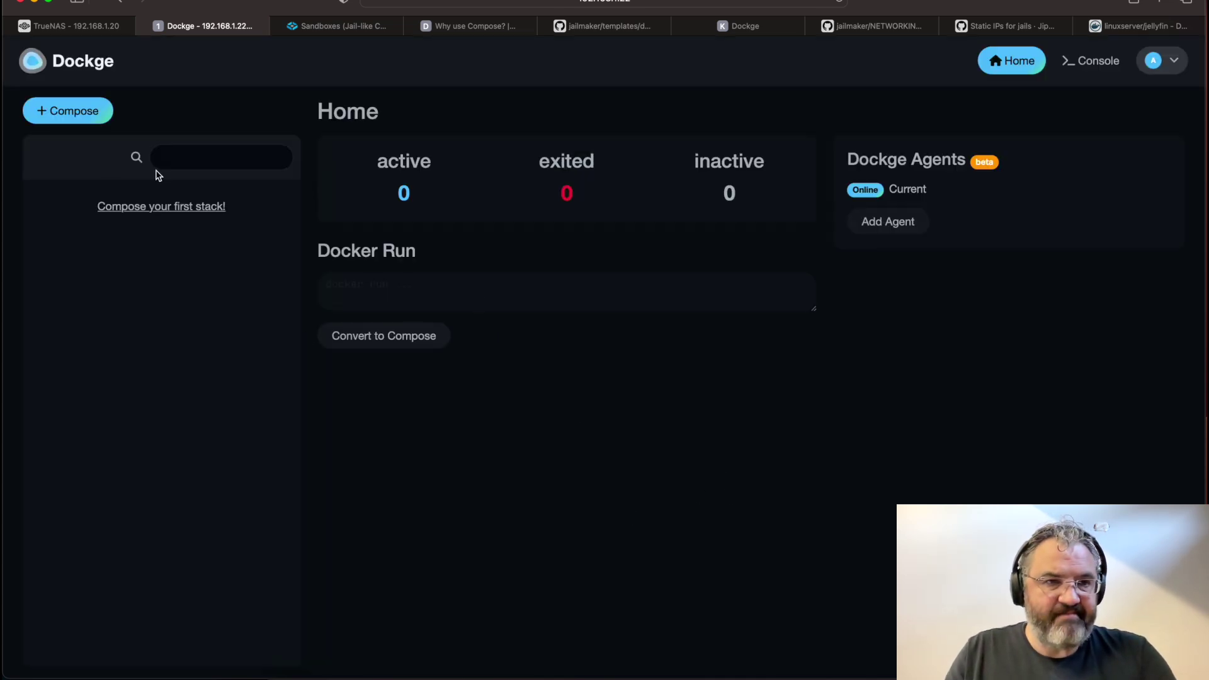
{"action": "key", "text": "ctrl+shift+Tab"}
Leave the jail, reopen its config with jlmkr edit docker, and save it with startup=1
{"action": "type", "text": "exit"}
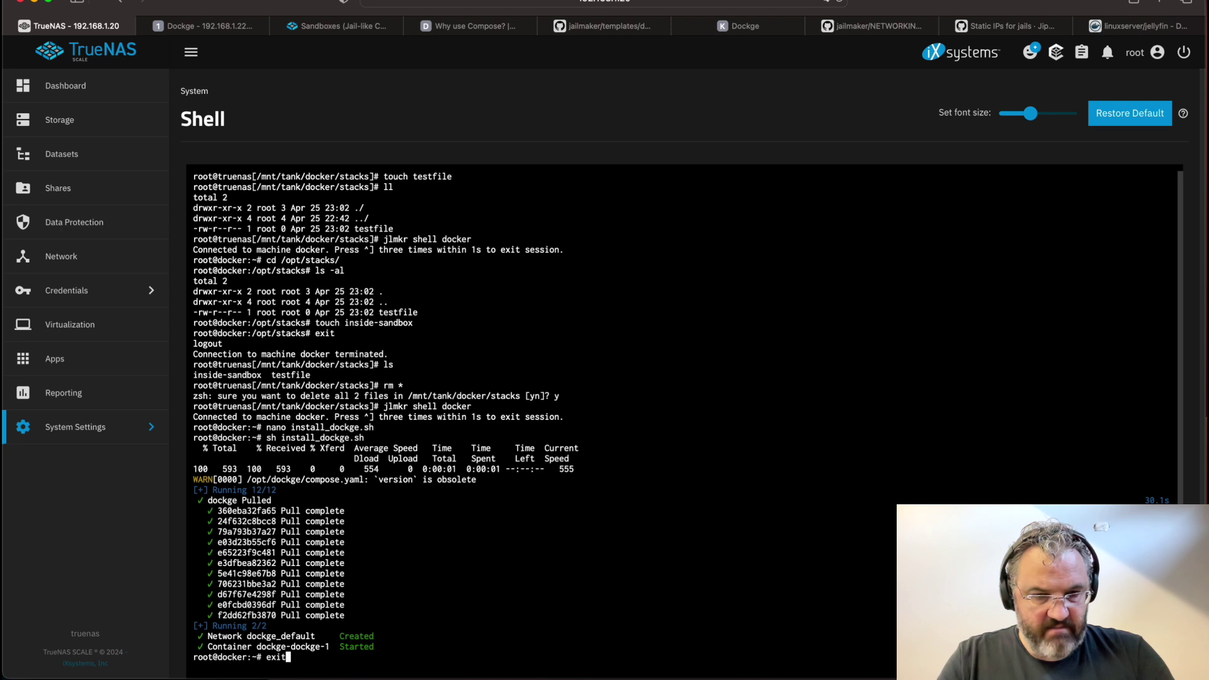
{"action": "key", "text": "Return"}
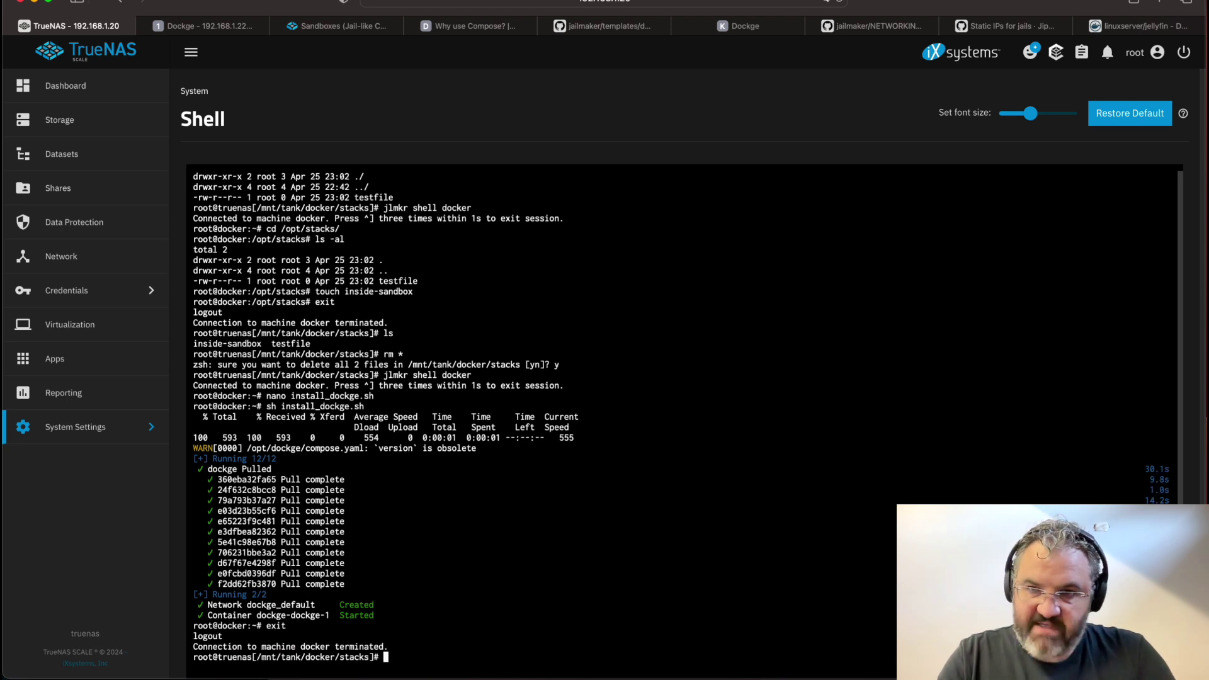
{"action": "type", "text": "jlmkr e"}
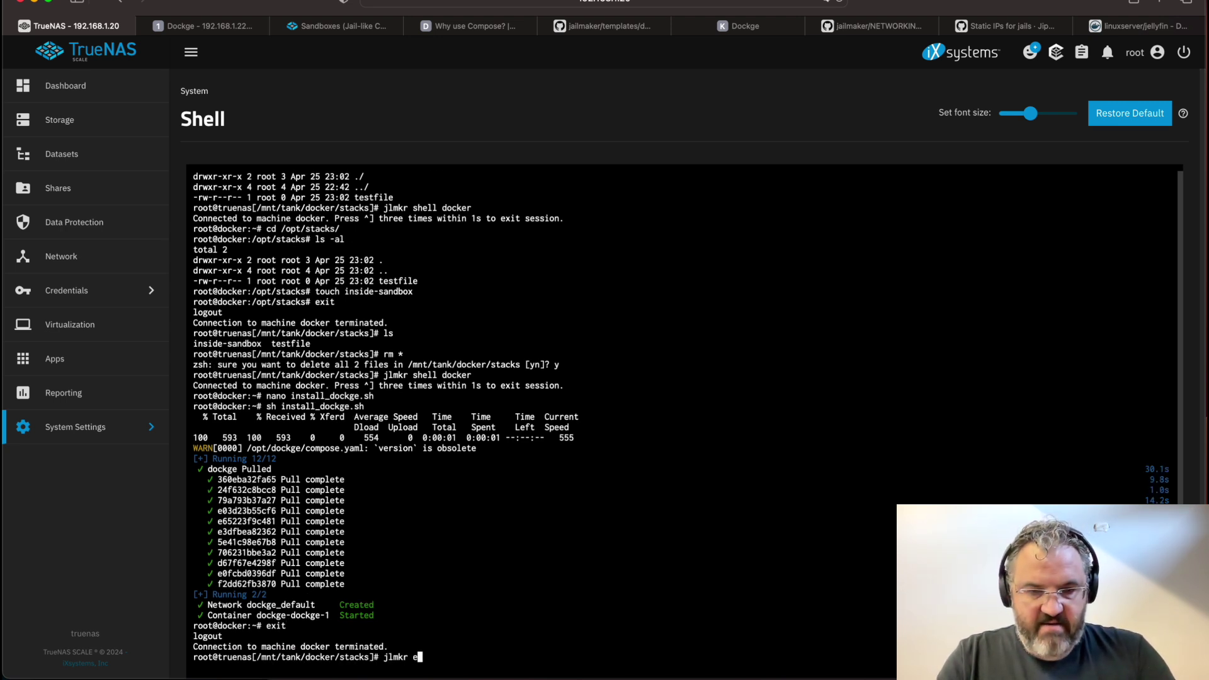
{"action": "type", "text": "dit docker"}
{"action": "key", "text": "Return"}
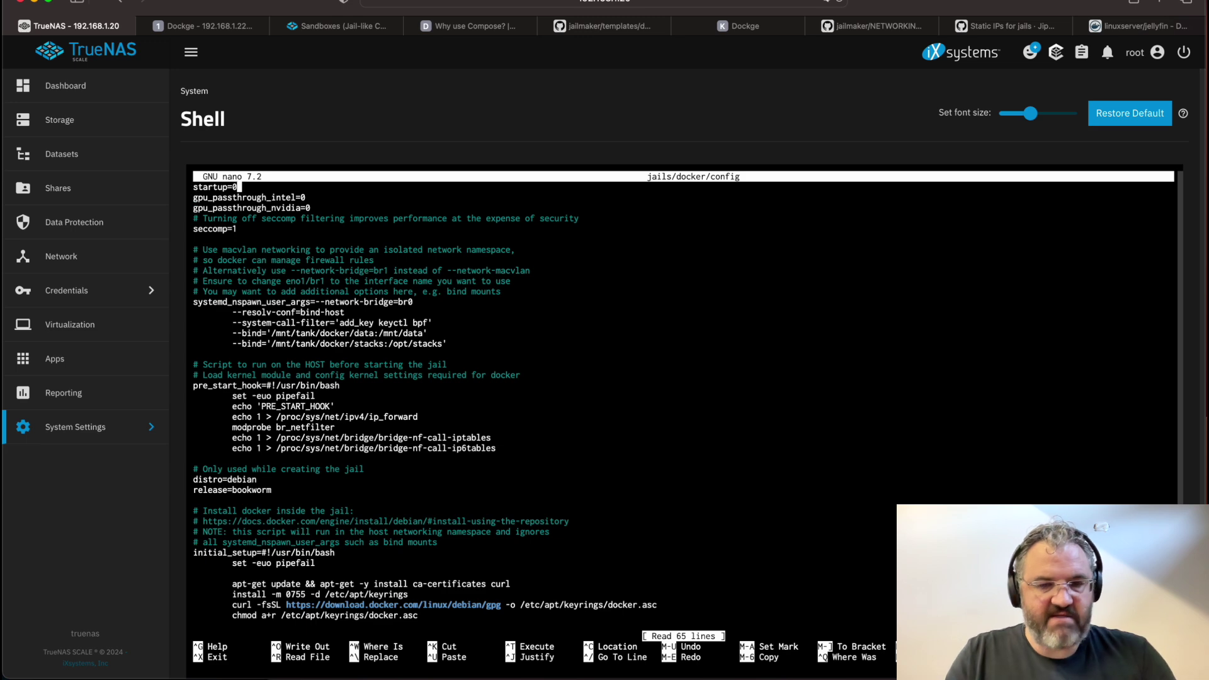
{"action": "key", "text": "ctrl+o"}
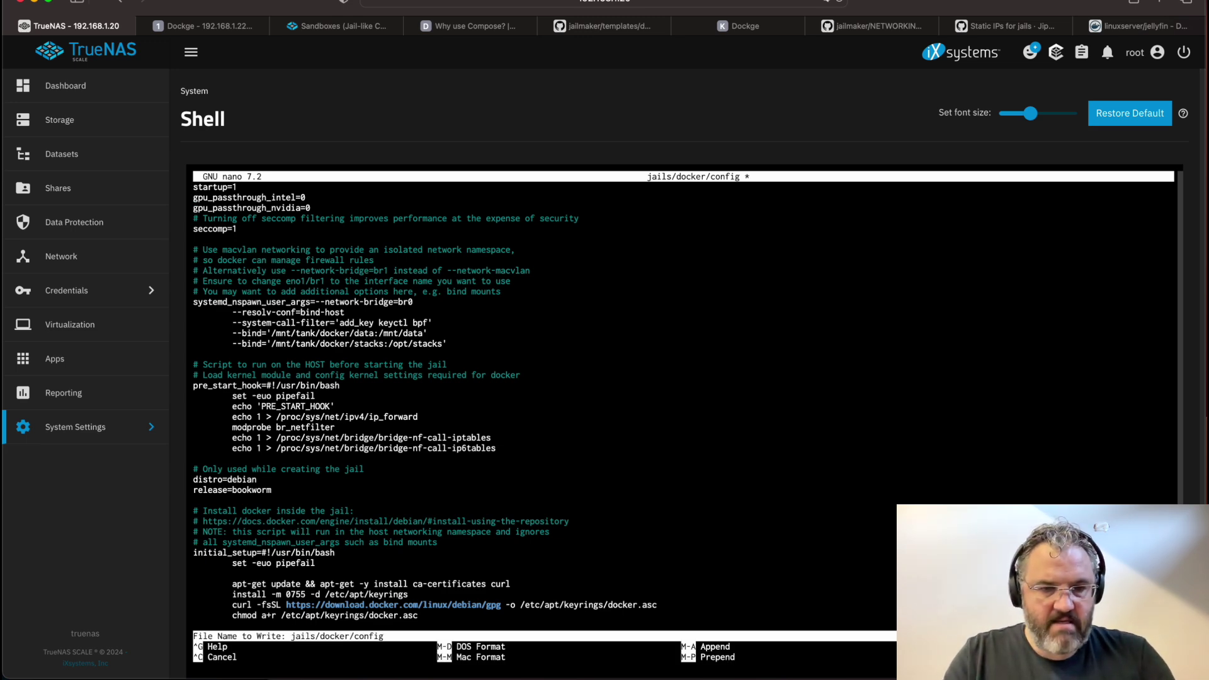
{"action": "key", "text": "Return"}
{"action": "key", "text": "ctrl+x"}
{"action": "key", "text": "Up"}
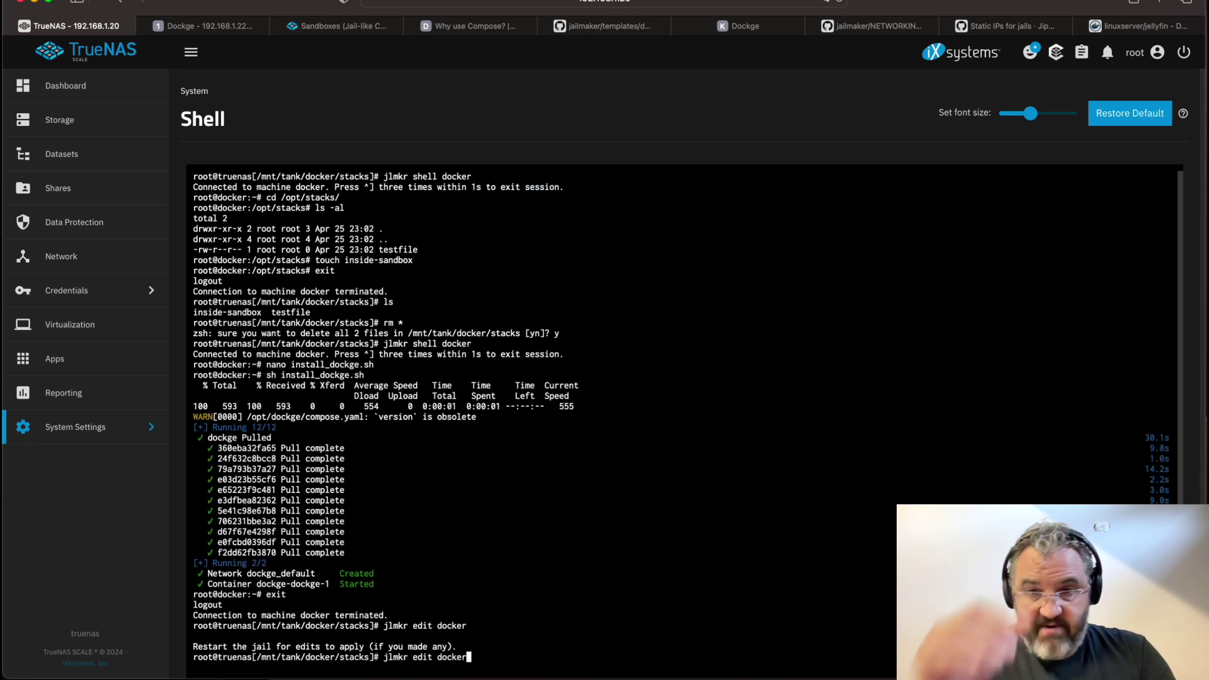
{"action": "key", "text": "Down"}
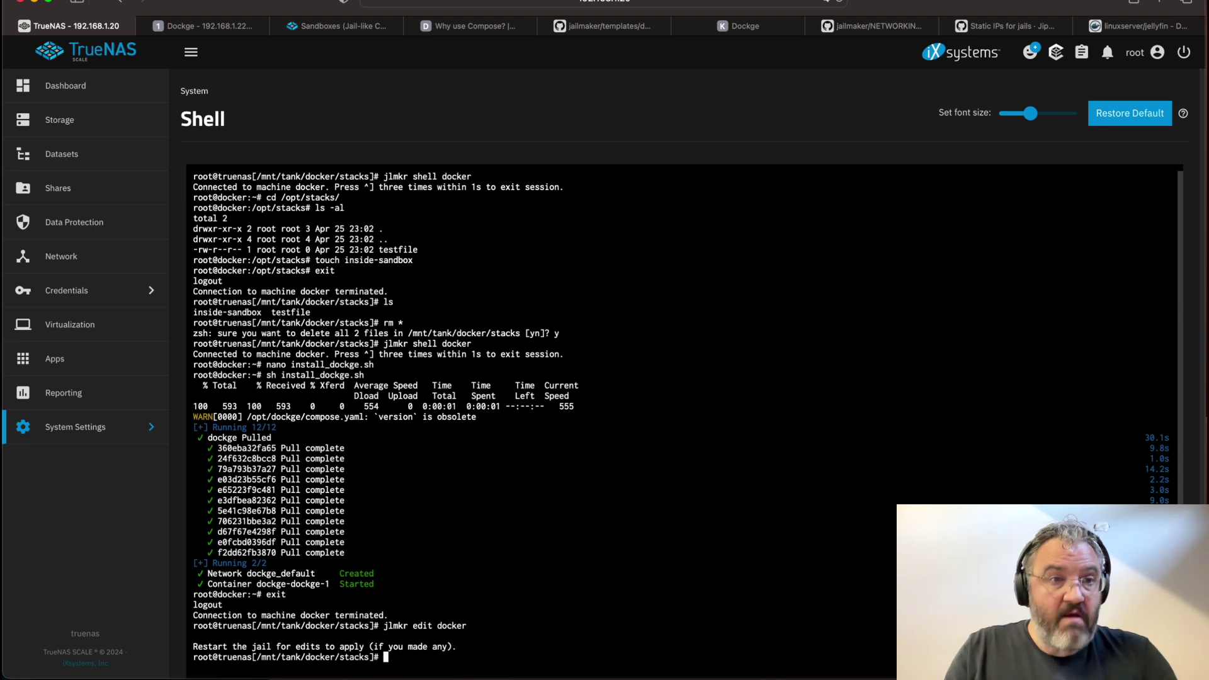
Create an nginx stack from the sample compose, save and start it, then open port 8080
{"action": "left_click", "coordinate": [210, 30]}
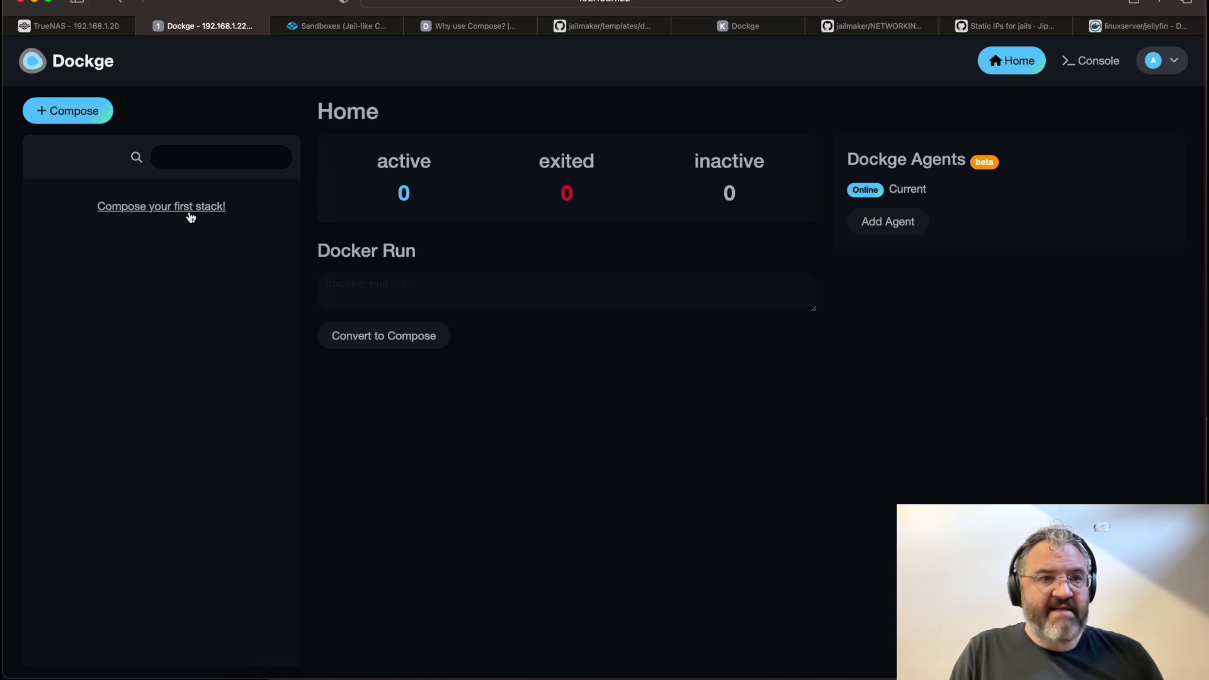
{"action": "left_click", "coordinate": [63, 111]}
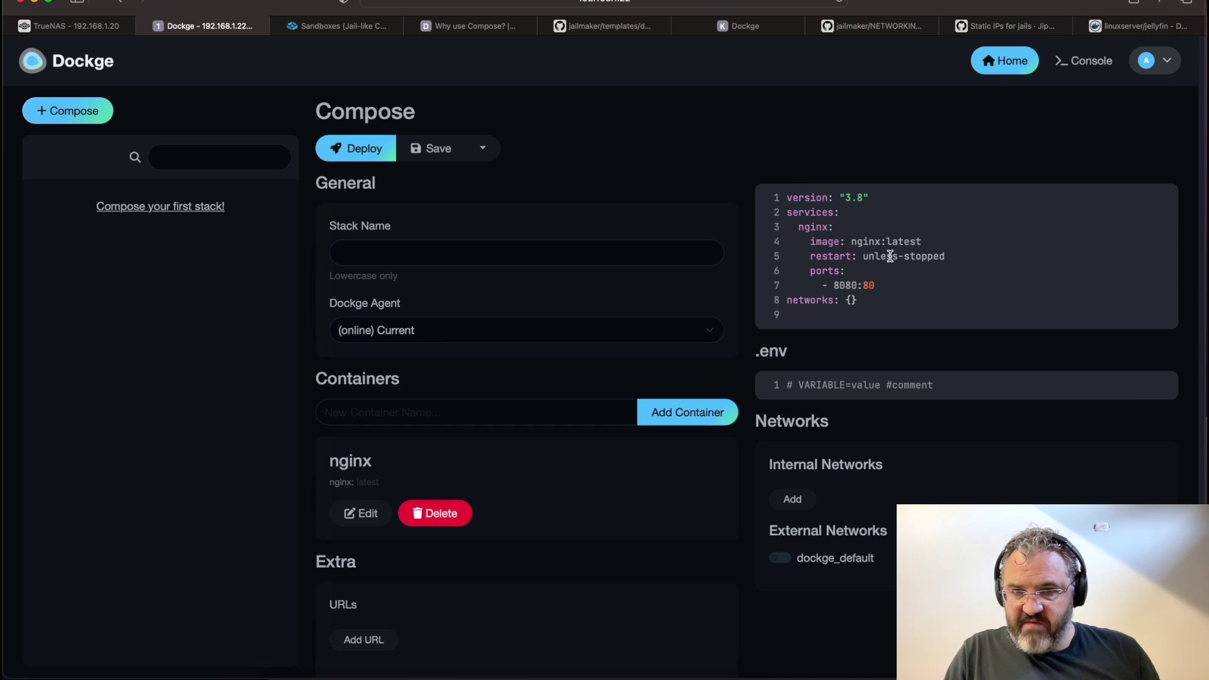
{"action": "key", "text": "super+a"}
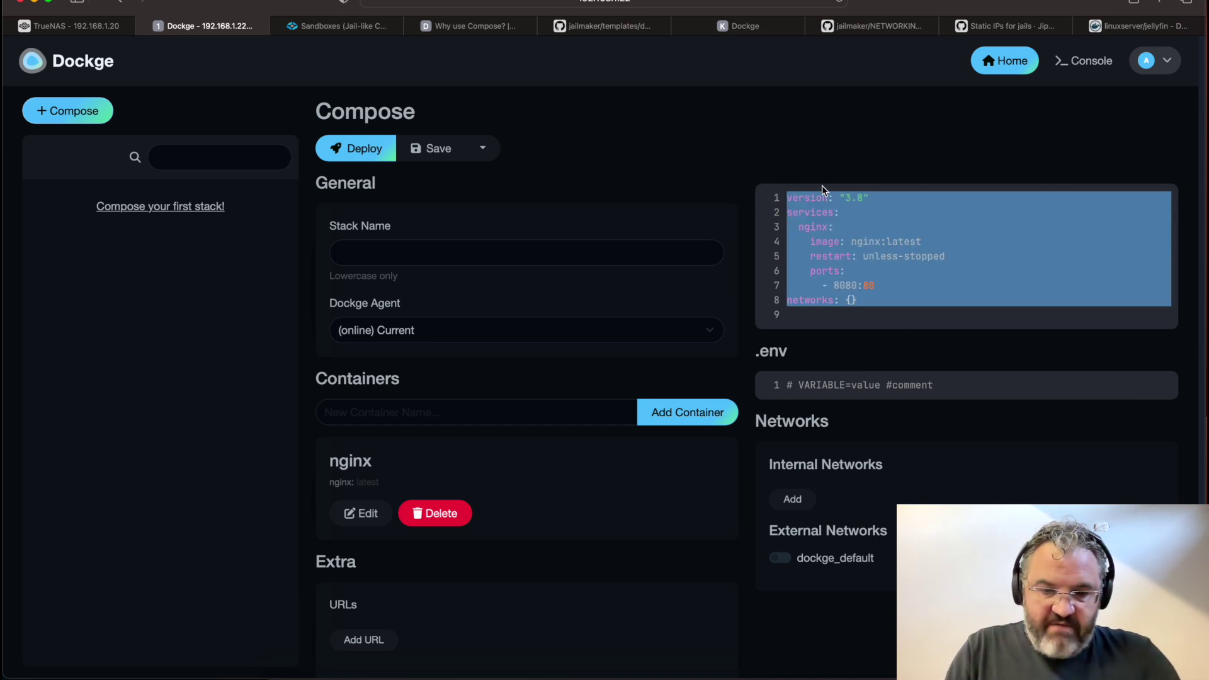
{"action": "left_click", "coordinate": [504, 255]}
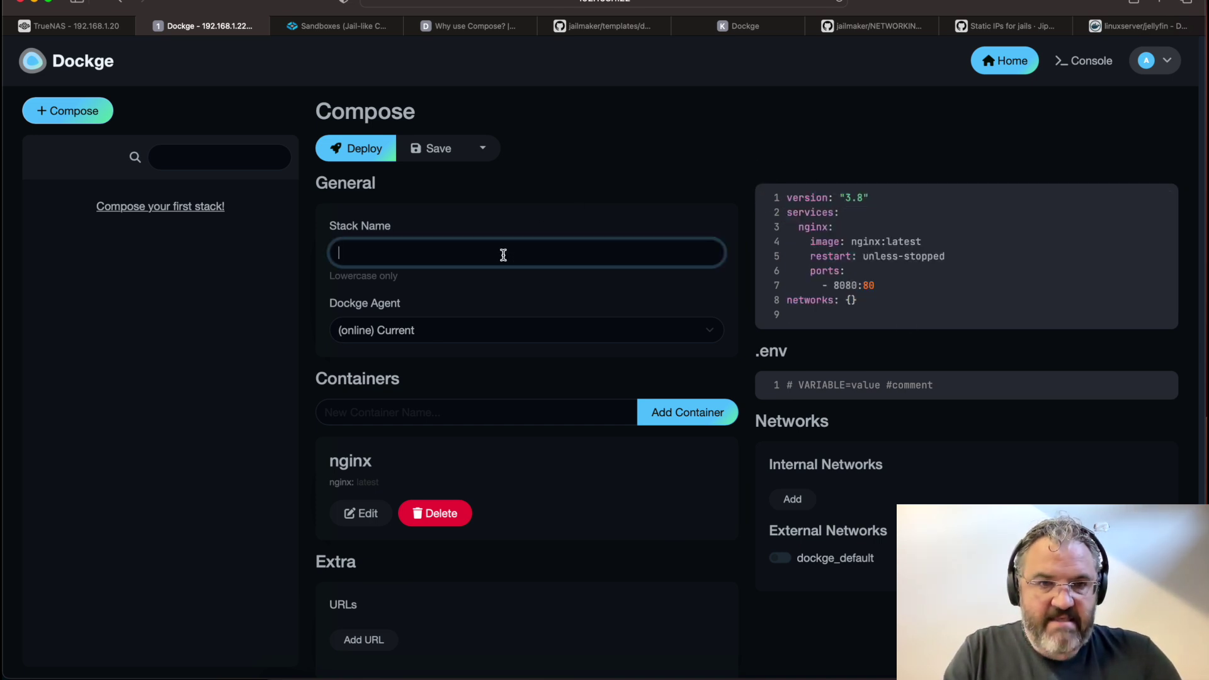
{"action": "type", "text": "nginx"}
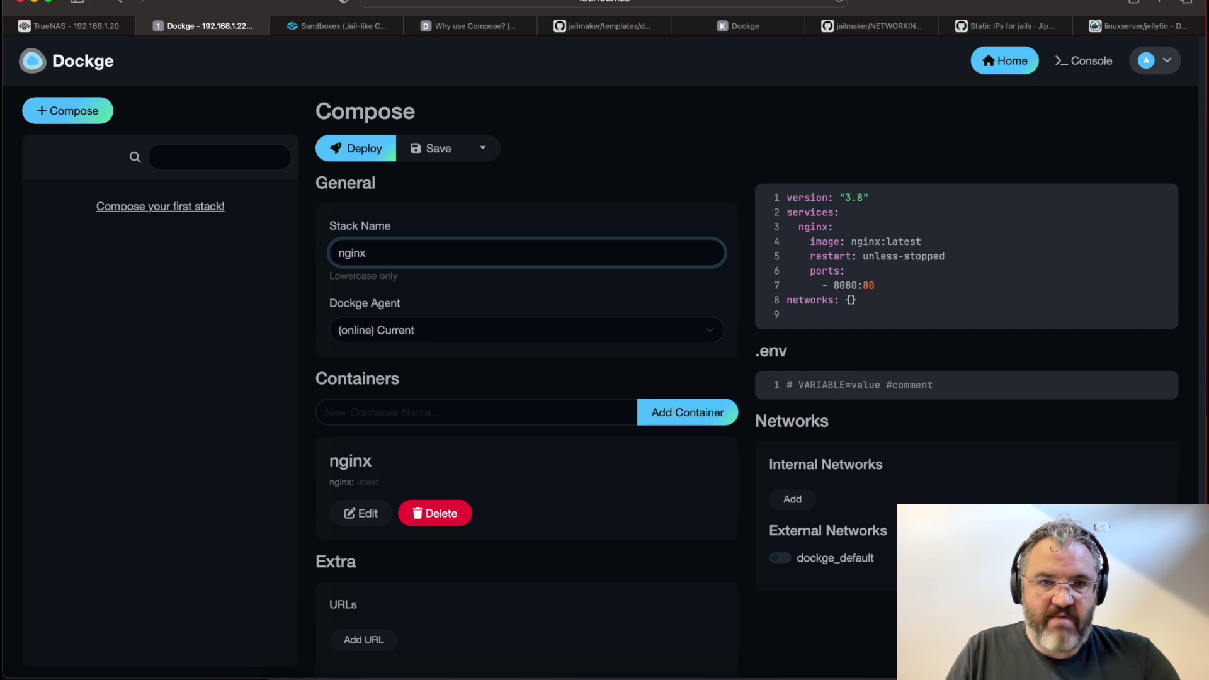
{"action": "left_click", "coordinate": [432, 152]}
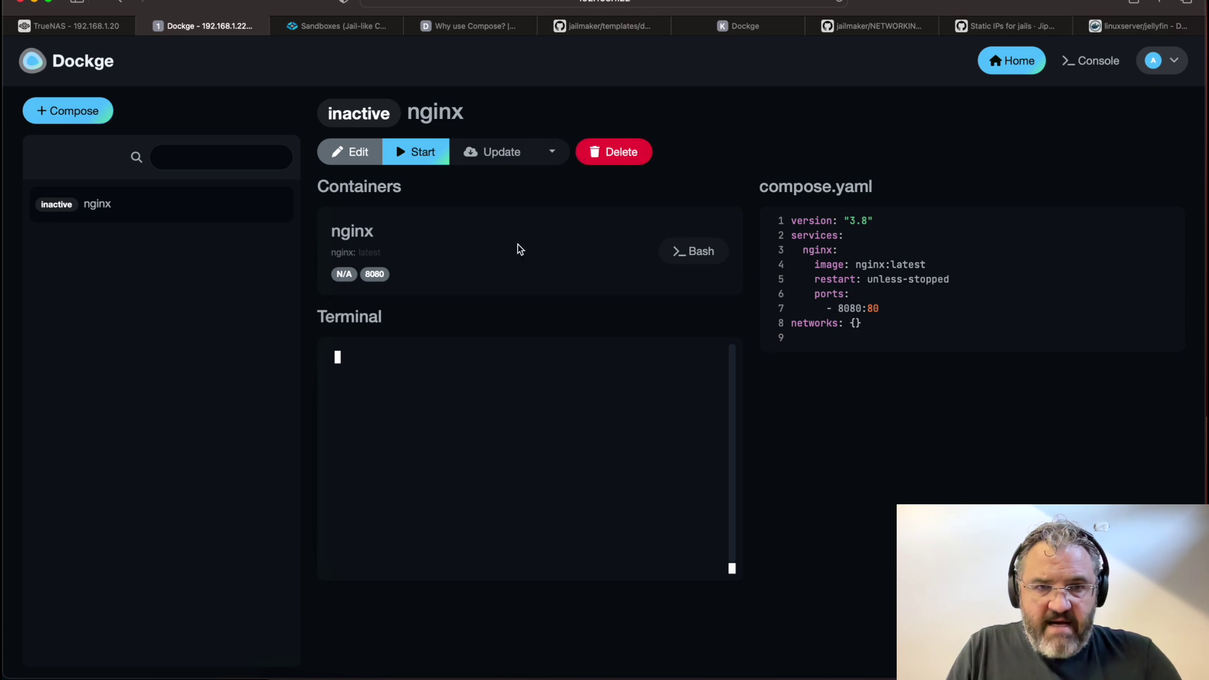
{"action": "left_click", "coordinate": [414, 163]}
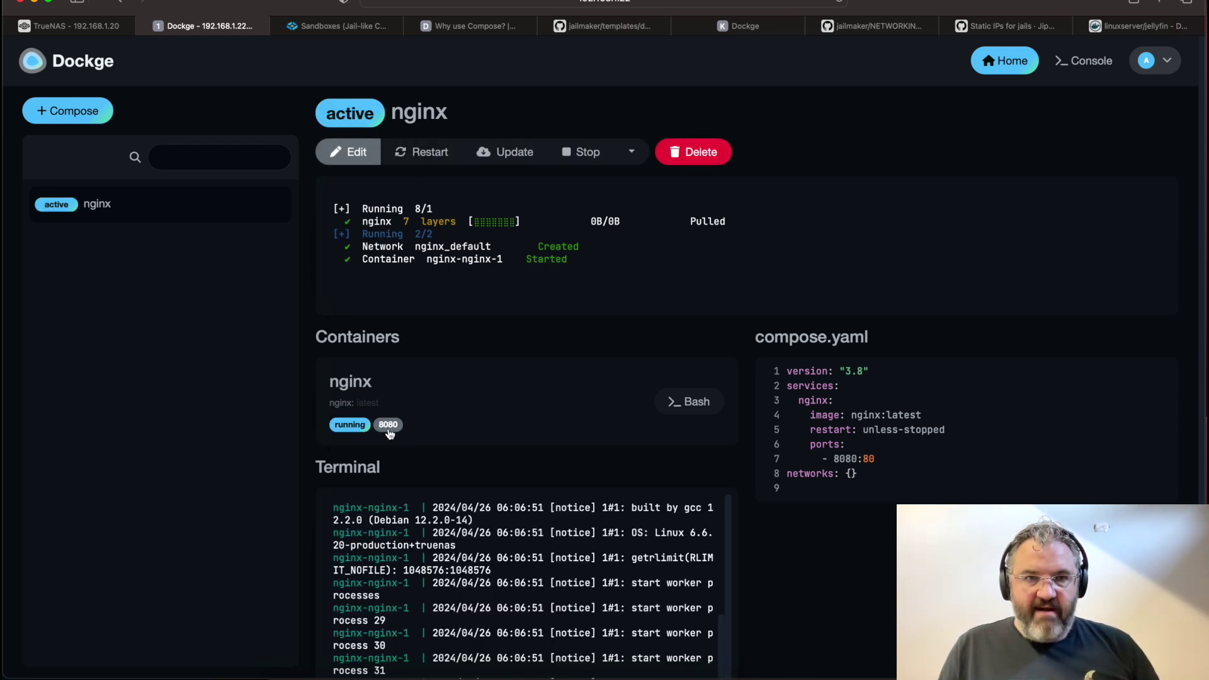
{"action": "left_click", "coordinate": [388, 425]}
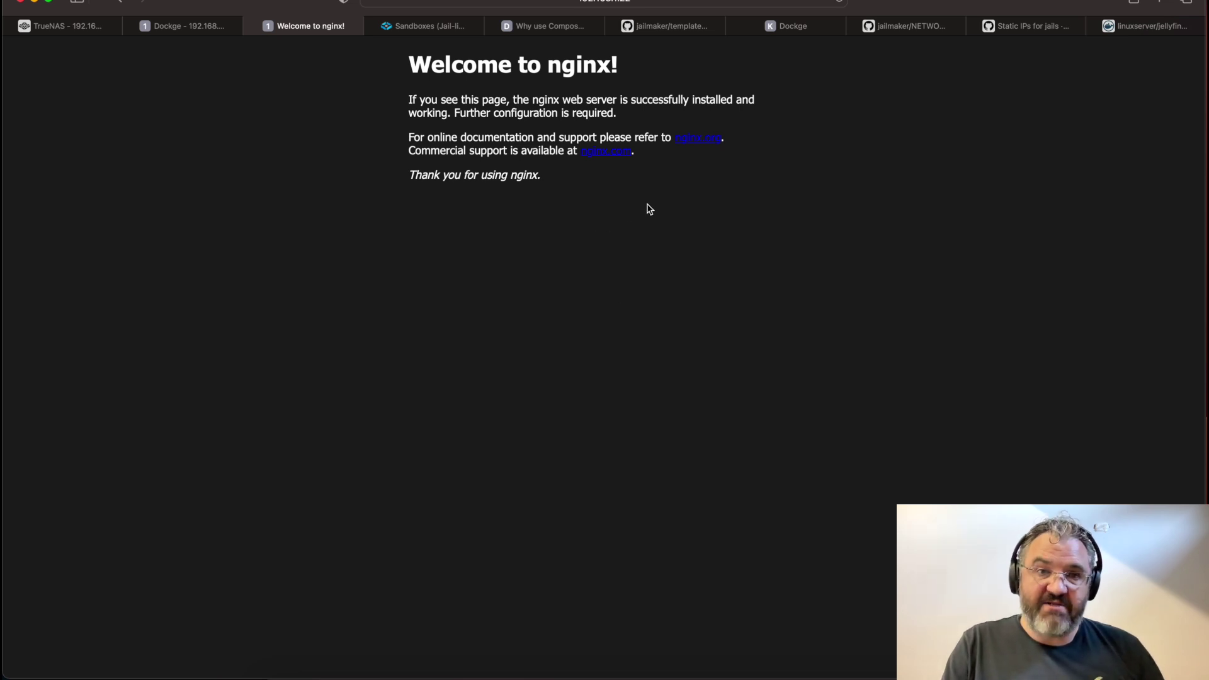
View the nginx welcome page served on port 8080, then close that page
{"action": "left_click_drag", "start_coordinate": [387, 53], "coordinate": [589, 318]}
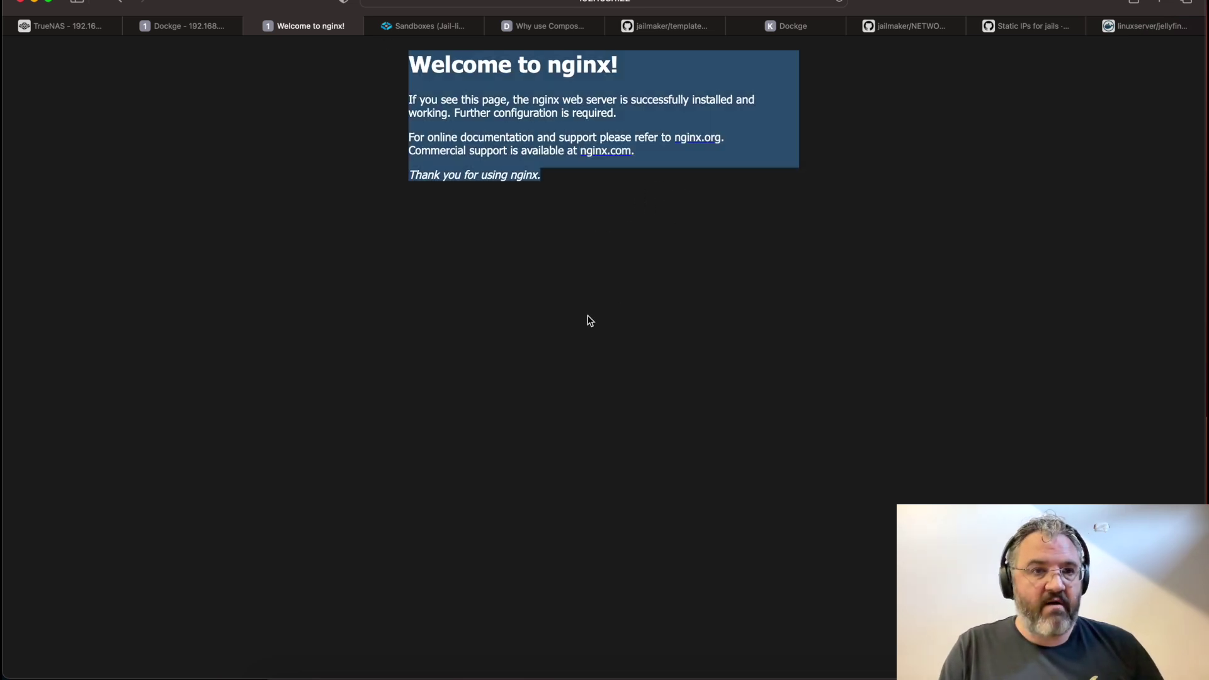
{"action": "left_click", "coordinate": [337, 79]}
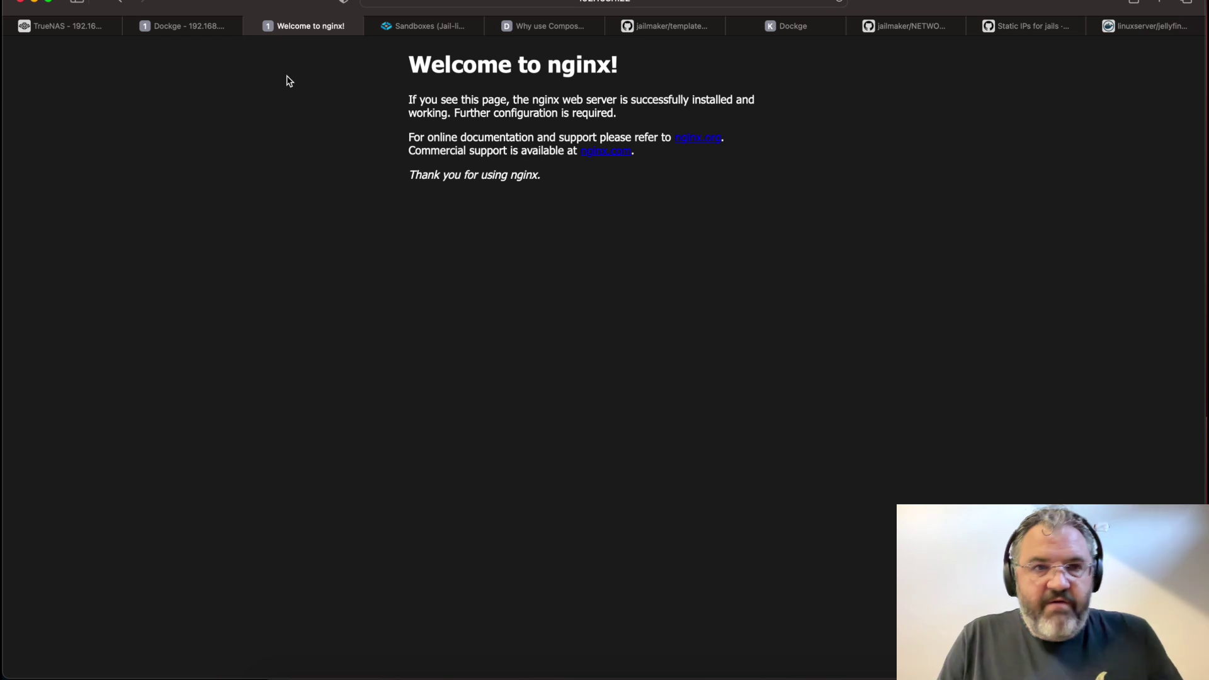
{"action": "left_click", "coordinate": [252, 26]}
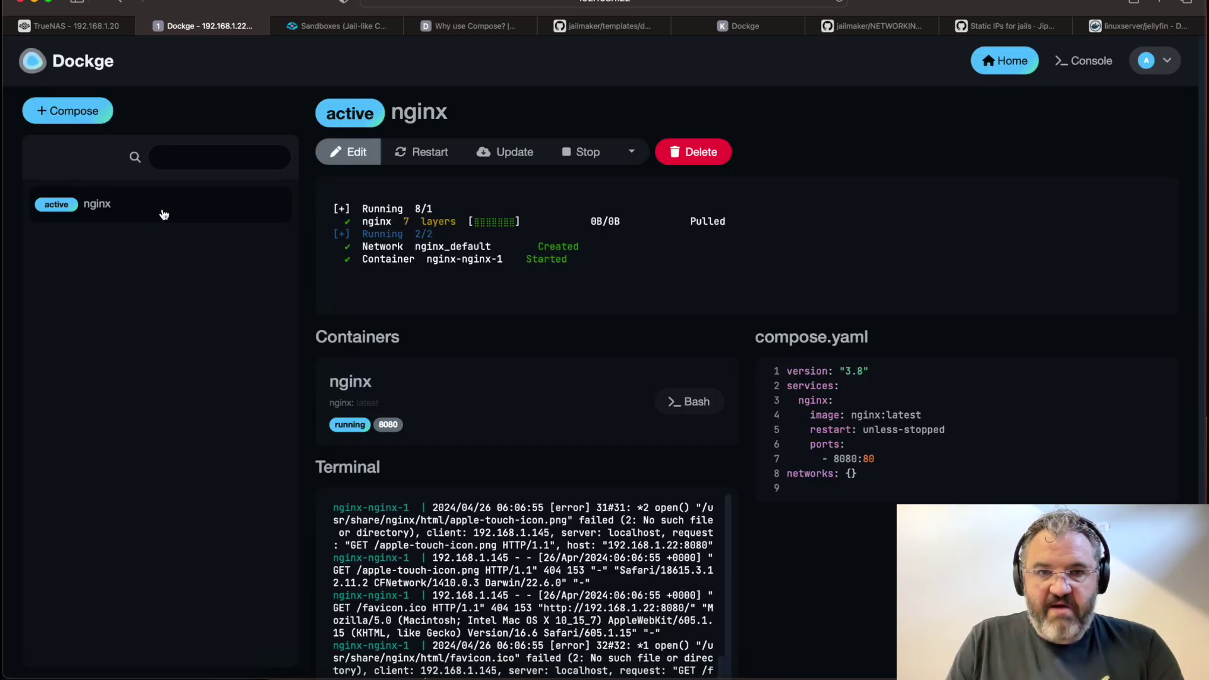
Update the nginx stack's image, delete the stack, and return to the TrueNAS dashboard
{"action": "left_click", "coordinate": [505, 153]}
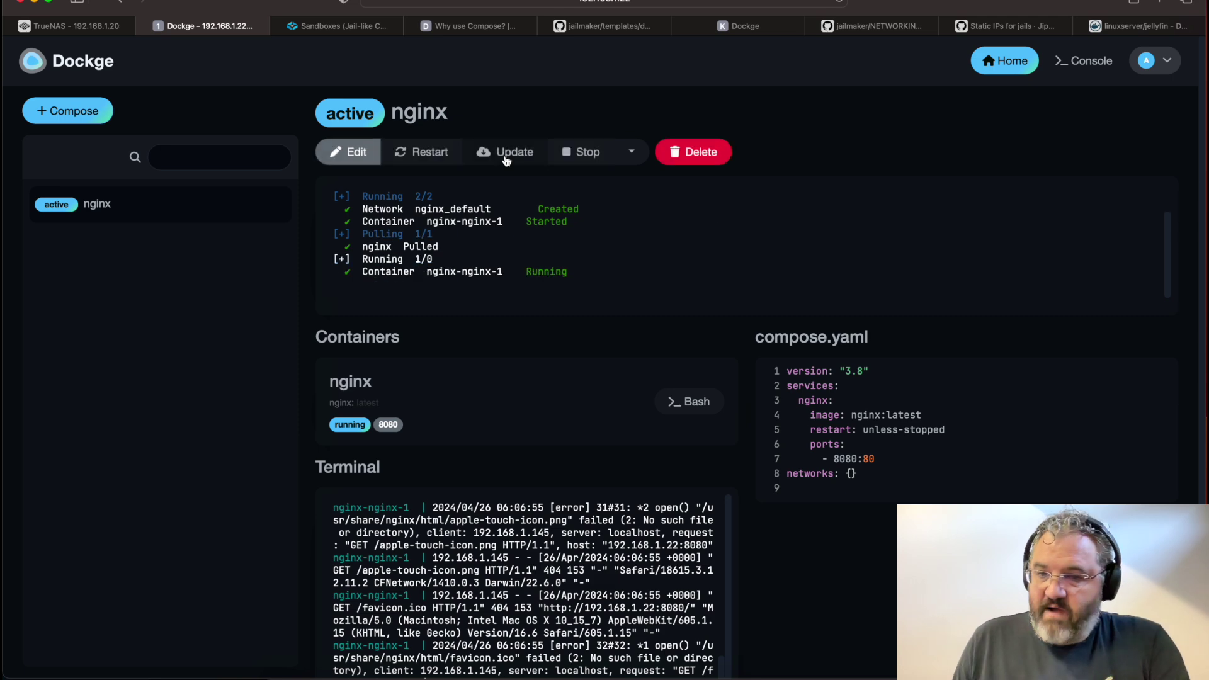
{"action": "left_click", "coordinate": [717, 159]}
{"action": "left_click", "coordinate": [743, 158]}
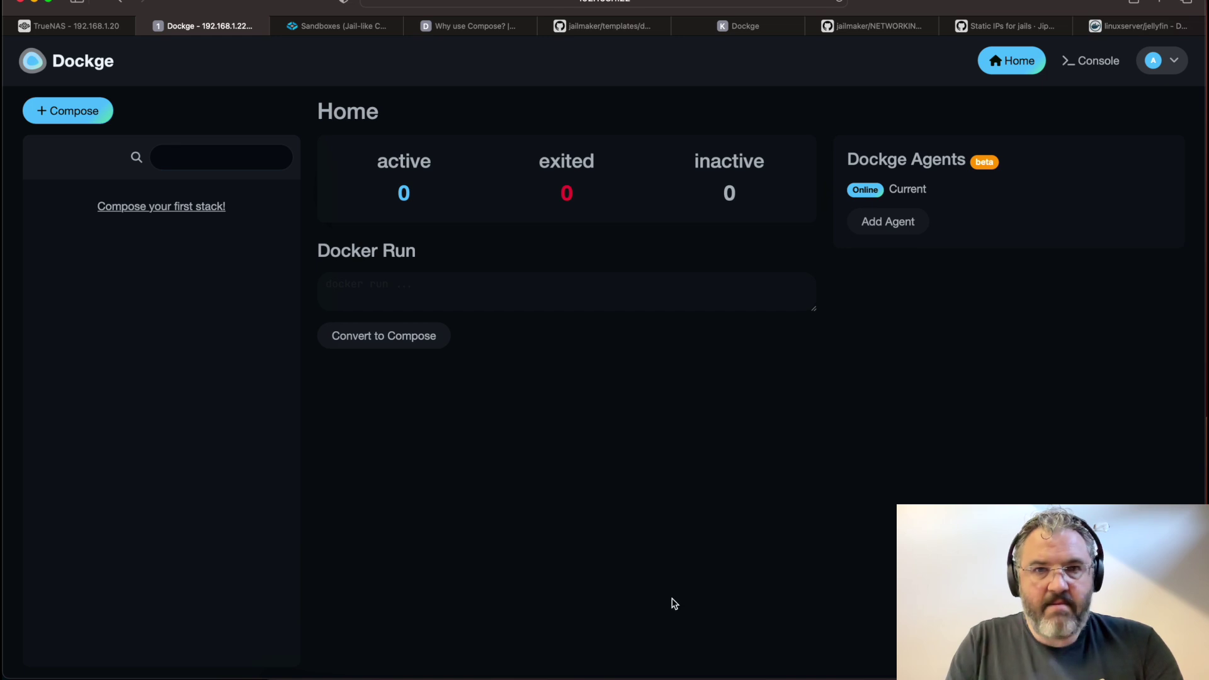
{"action": "key", "text": "super+1"}
{"action": "left_click", "coordinate": [63, 88]}
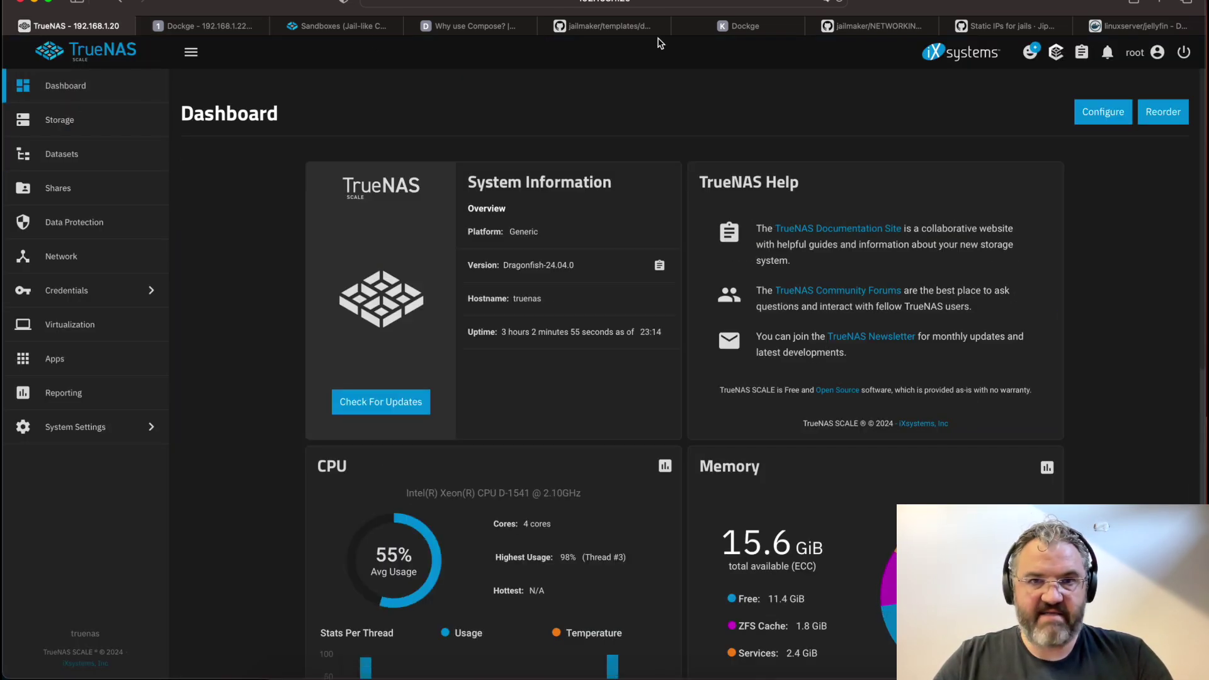
Search the web for jellyfin in a new browser tab
{"action": "left_click", "coordinate": [752, 26]}
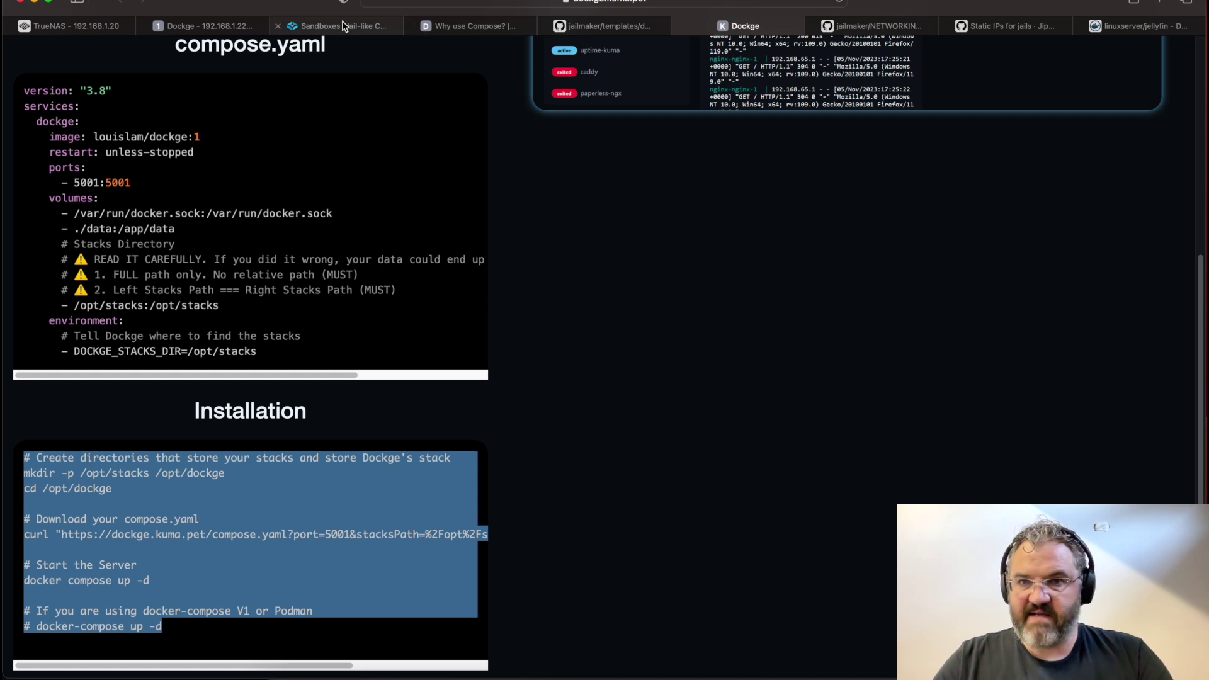
{"action": "left_click", "coordinate": [236, 26]}
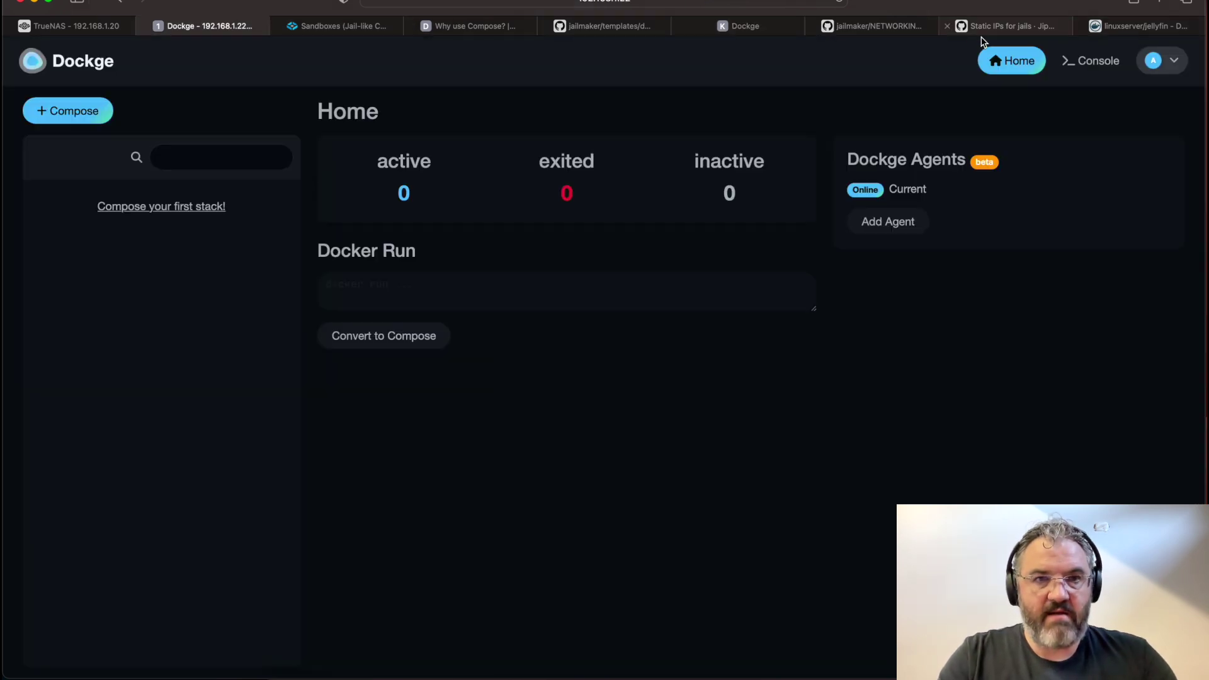
{"action": "key", "text": "super+t"}
{"action": "type", "text": "jellyfin"}
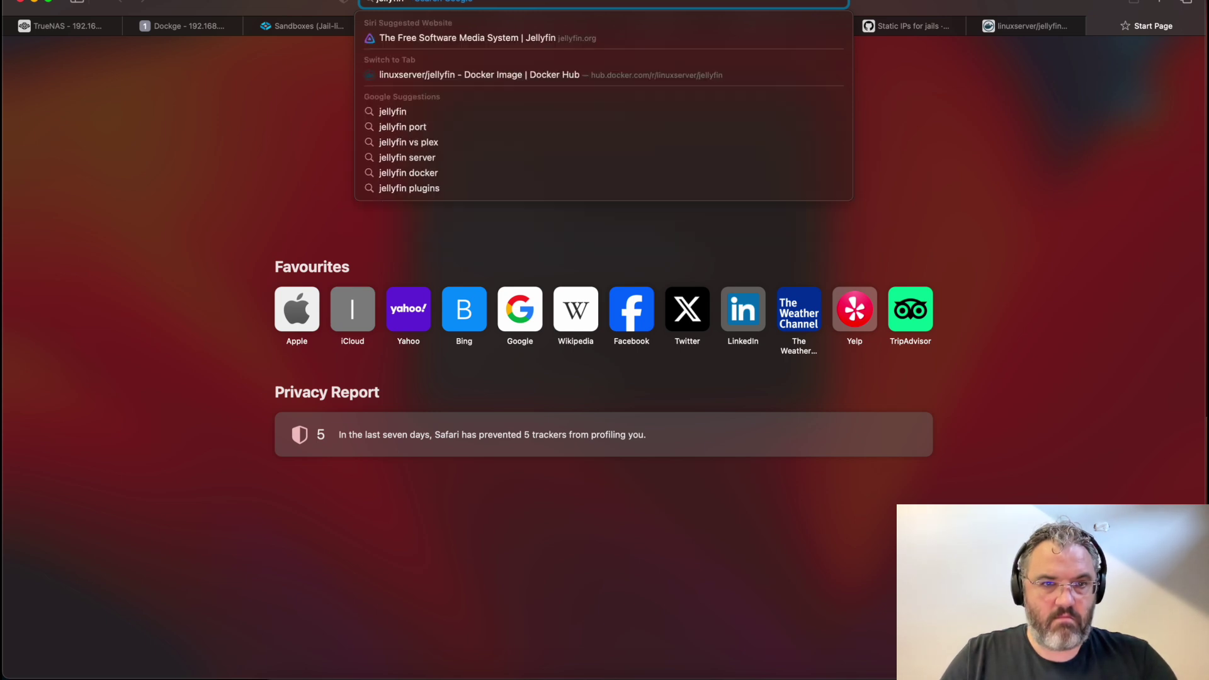
{"action": "key", "text": "Return"}
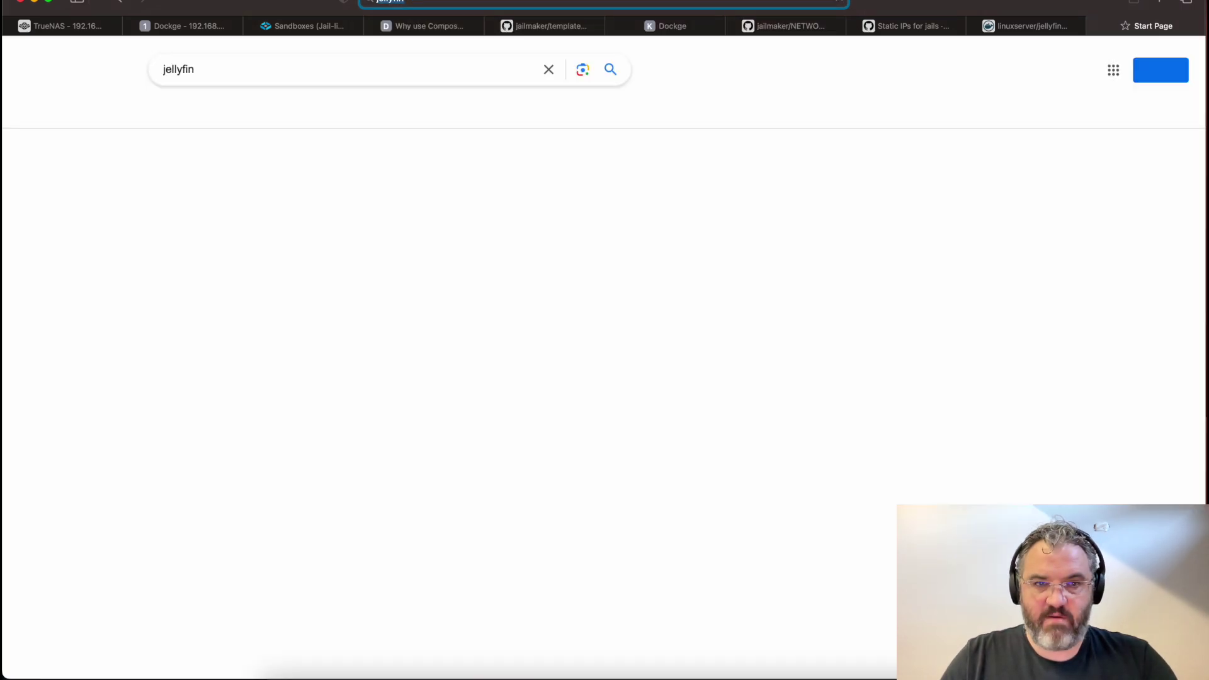
Open jellyfin.org's Container installation docs and follow the linuxserver/jellyfin image to Docker Hub
{"action": "left_click", "coordinate": [290, 212]}
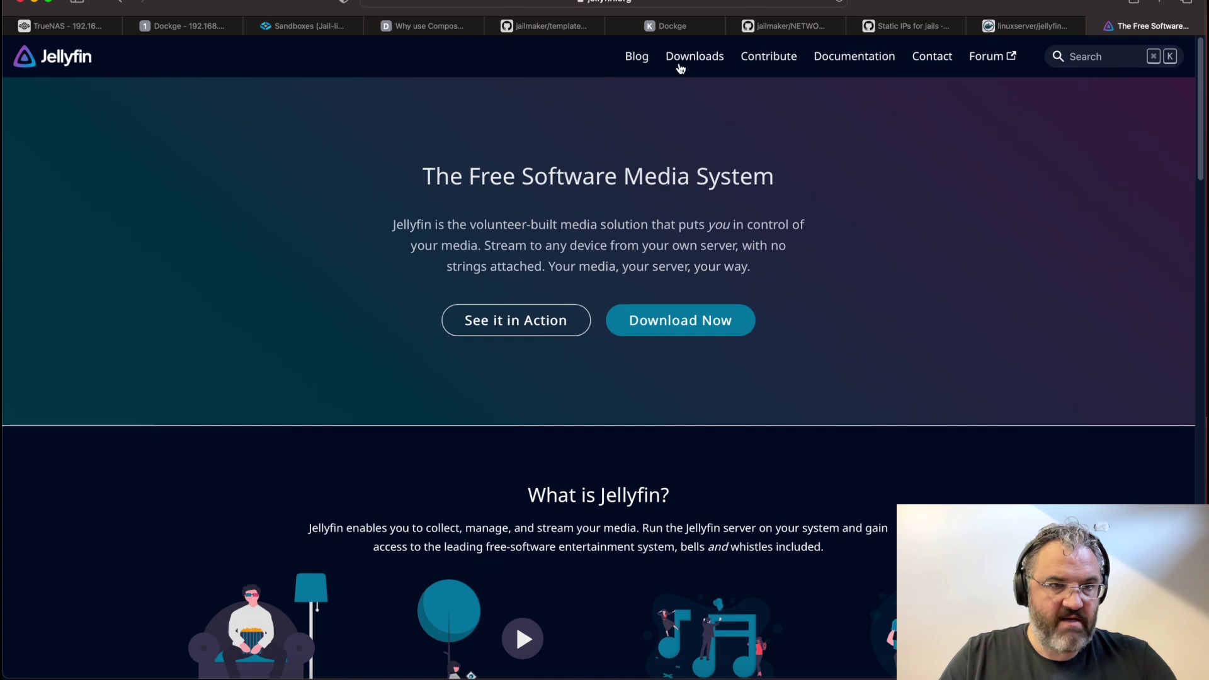
{"action": "left_click", "coordinate": [855, 57]}
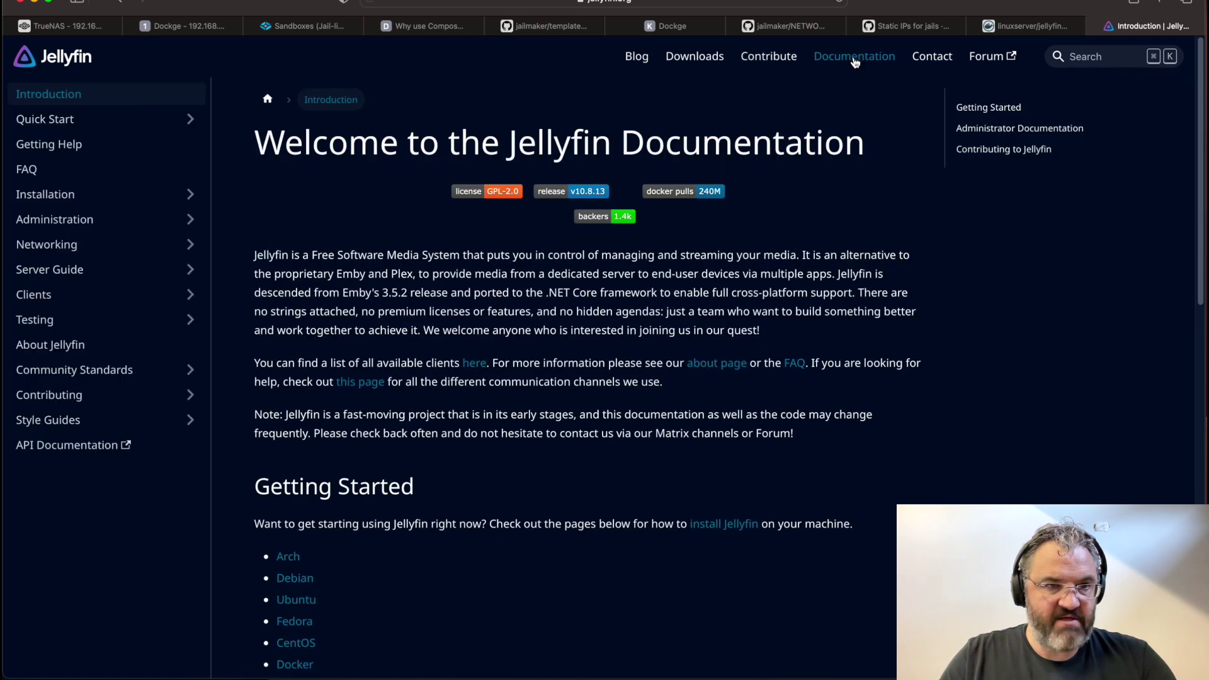
{"action": "left_click", "coordinate": [53, 197]}
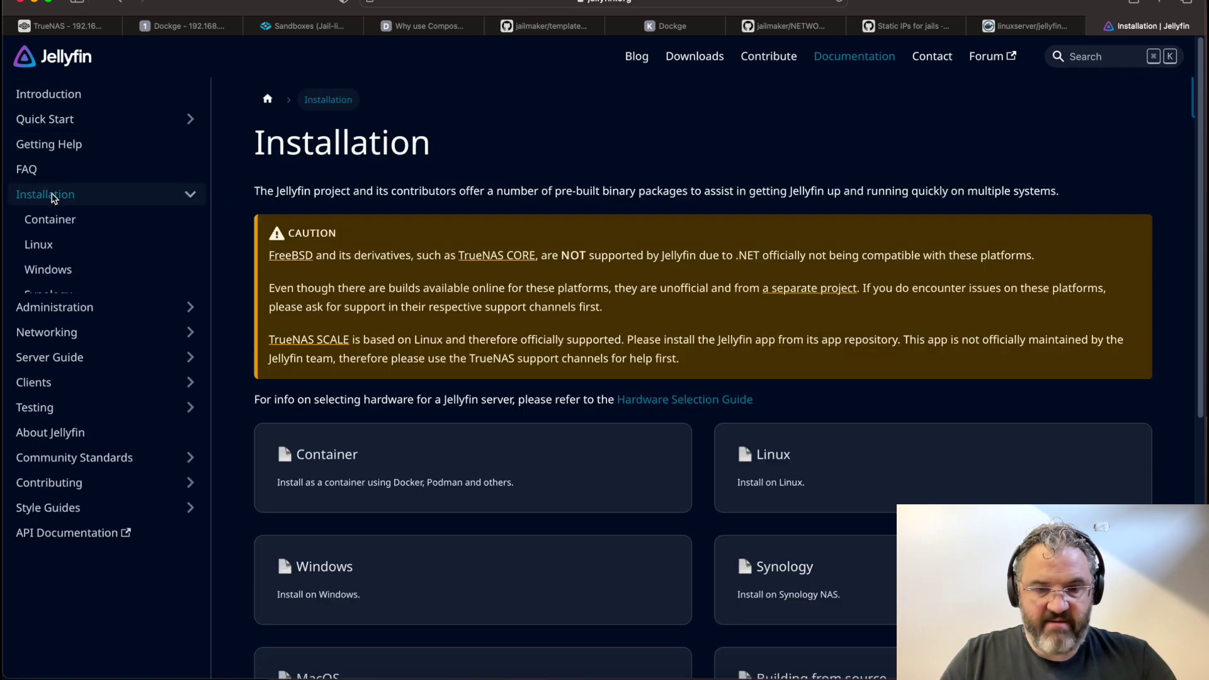
{"action": "left_click", "coordinate": [54, 227]}
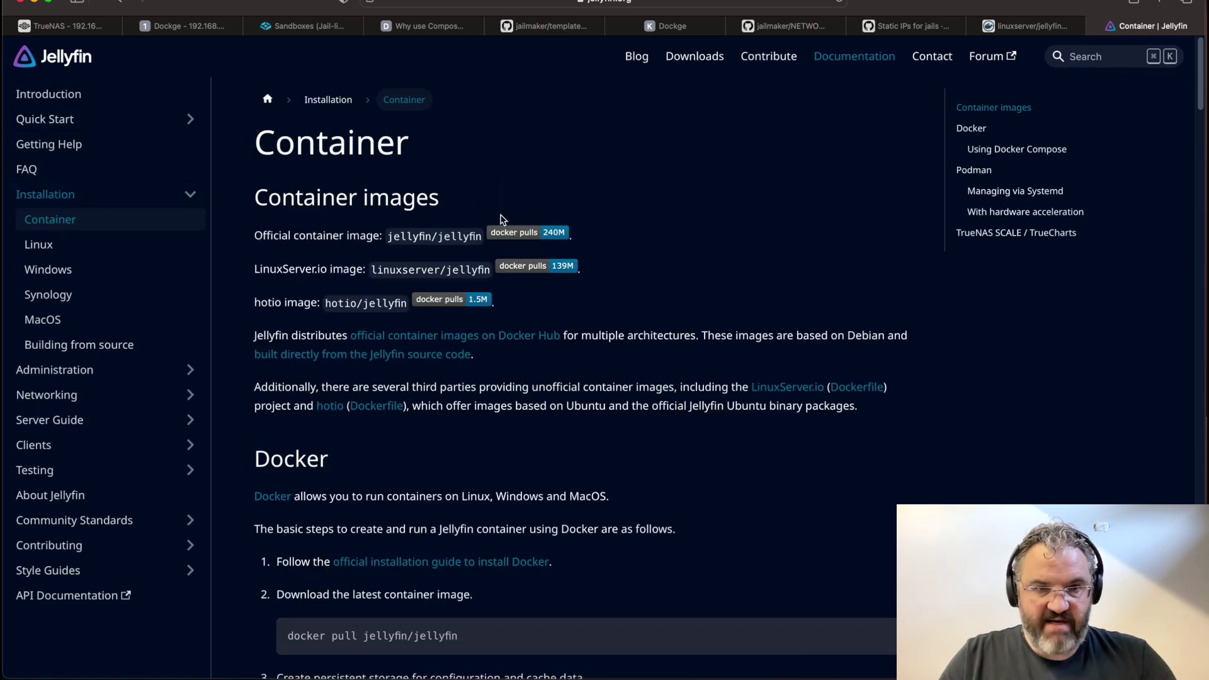
{"action": "left_click", "coordinate": [268, 271]}
{"action": "left_click_drag", "start_coordinate": [267, 271], "coordinate": [363, 270]}
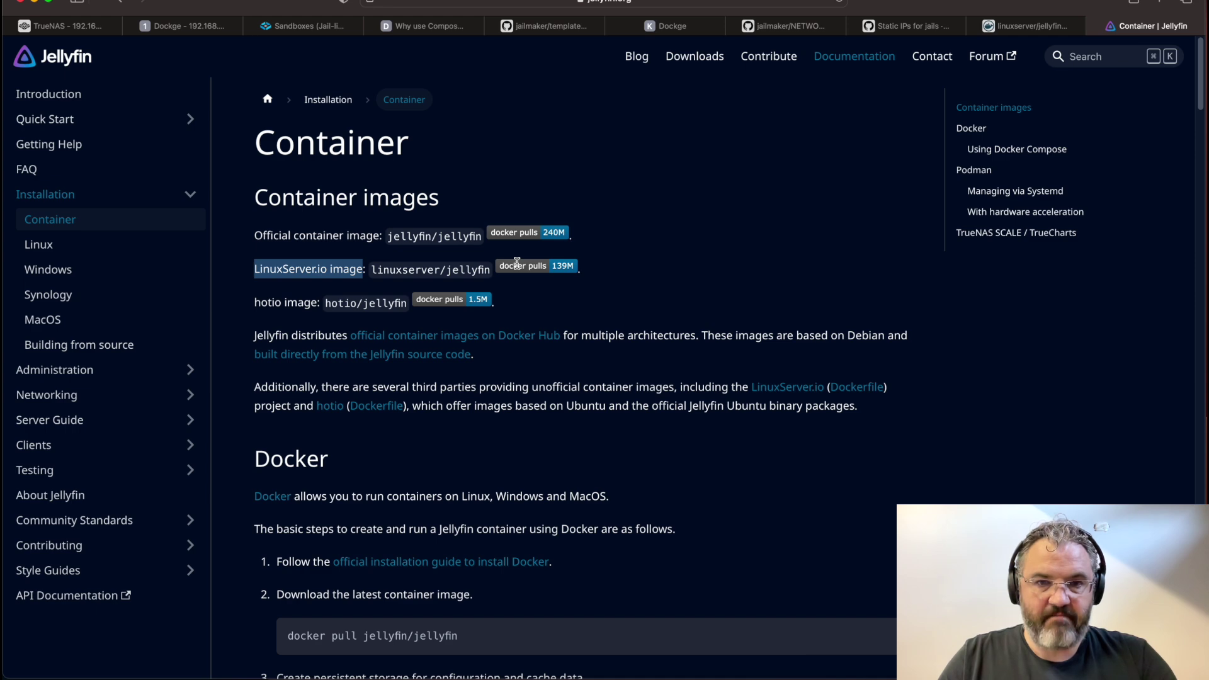
{"action": "left_click", "coordinate": [544, 272]}
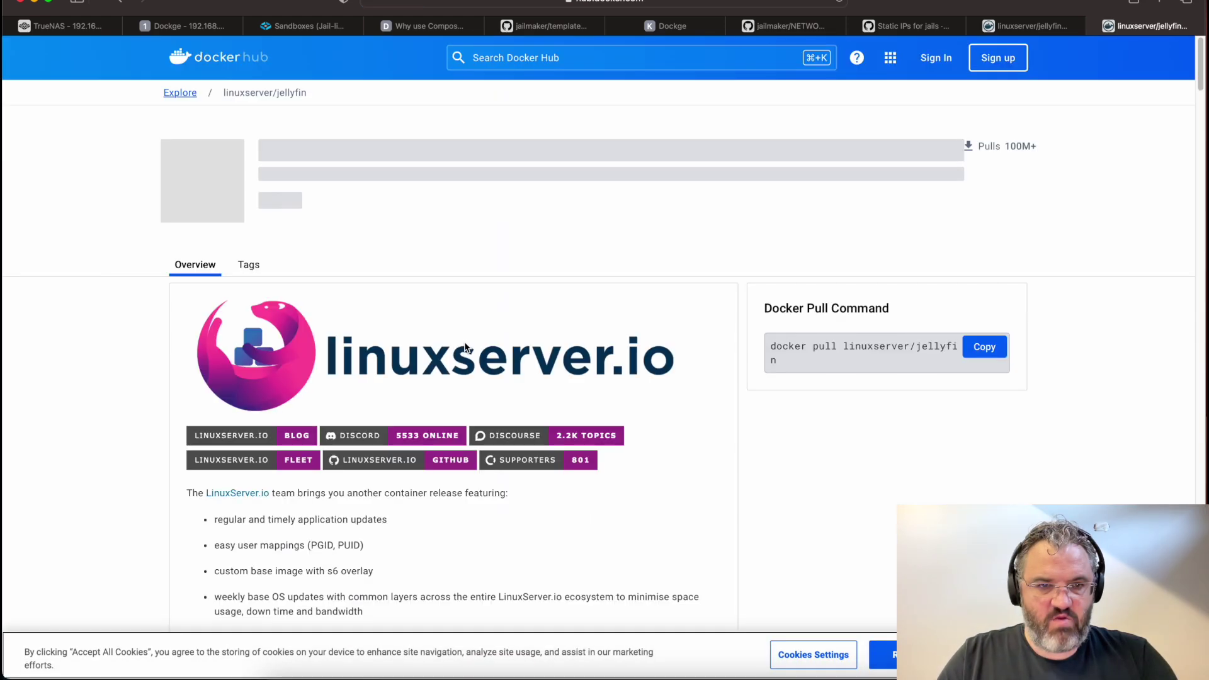
Select the linuxserver/jellyfin docker-compose example from services: to restart: unless-stopped
{"action": "scroll", "coordinate": [466, 346], "scroll_direction": "down", "scroll_amount": 1}
{"action": "scroll", "coordinate": [466, 347], "scroll_direction": "down", "scroll_amount": 10}
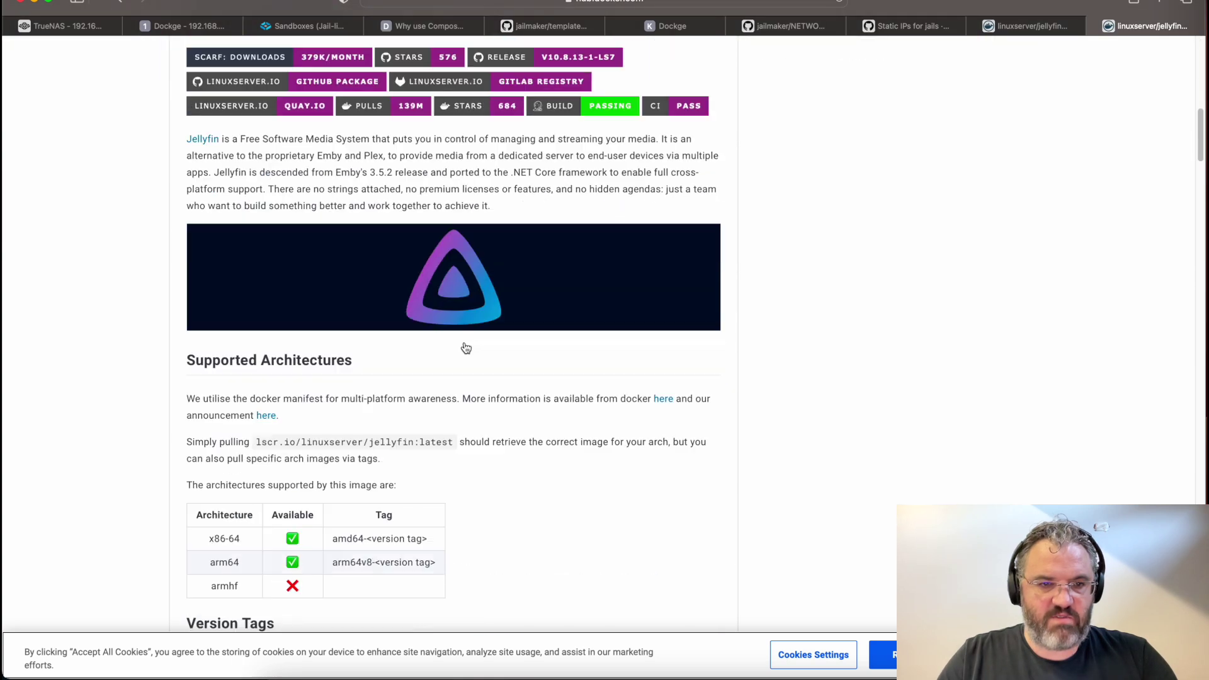
{"action": "scroll", "coordinate": [466, 349], "scroll_direction": "down", "scroll_amount": 15}
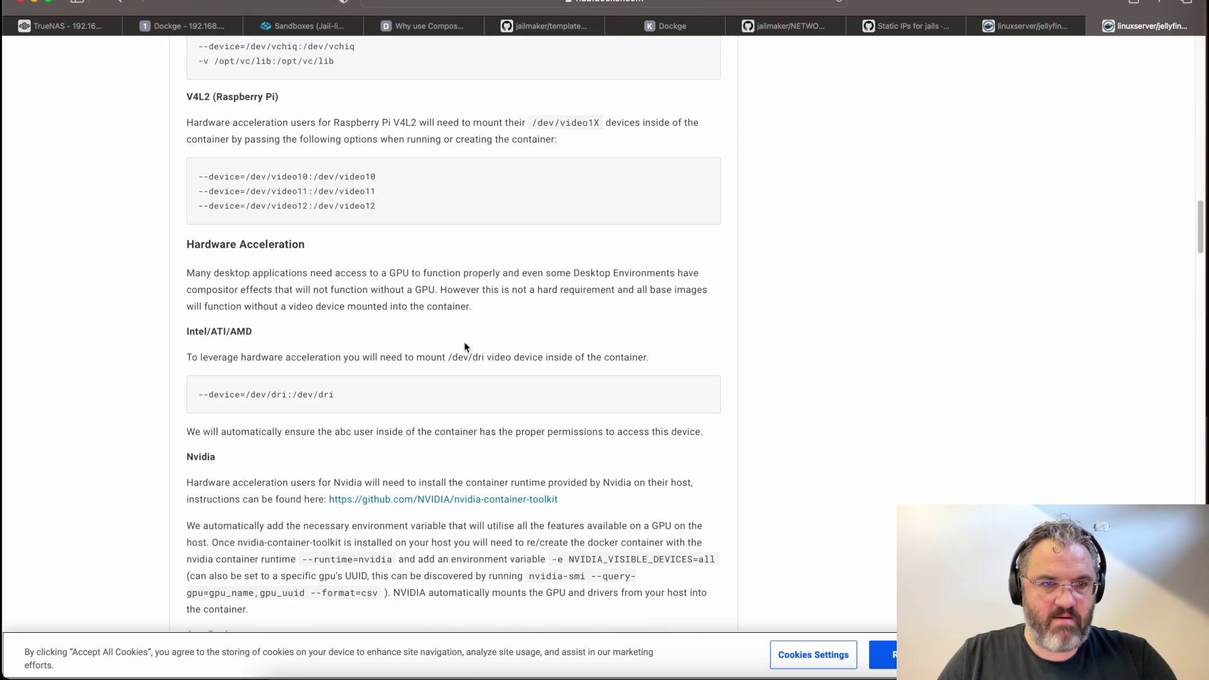
{"action": "scroll", "coordinate": [465, 347], "scroll_direction": "down", "scroll_amount": 10}
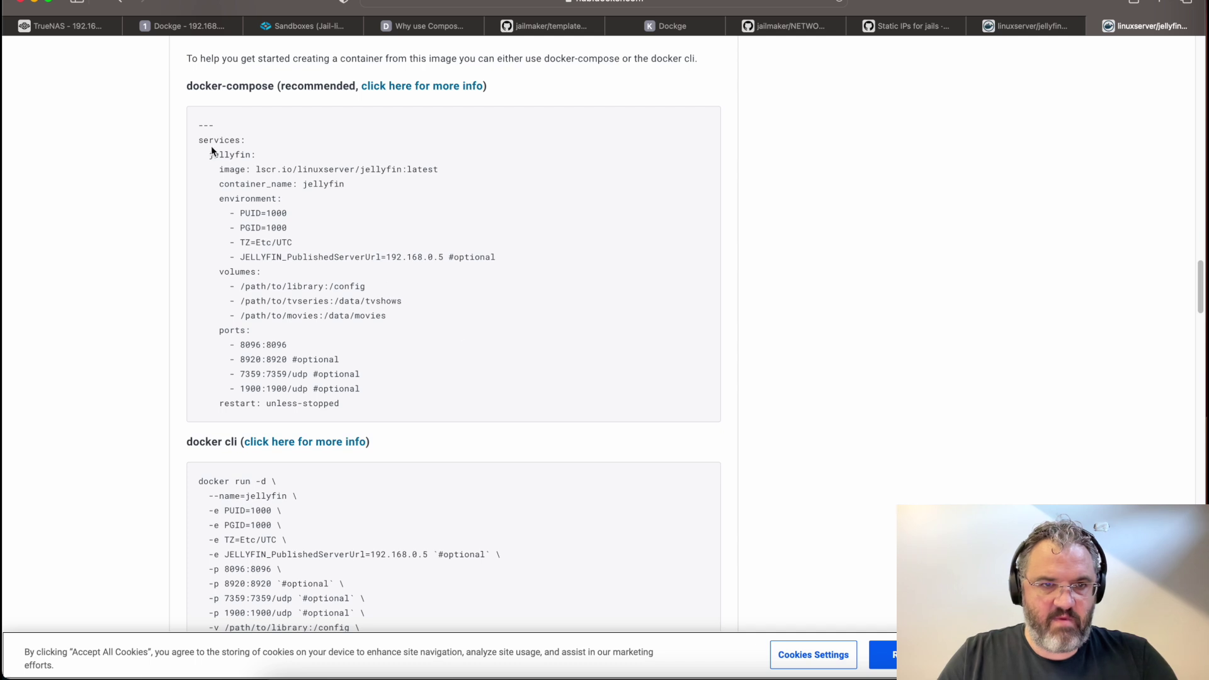
{"action": "left_click_drag", "start_coordinate": [356, 407], "coordinate": [125, 144]}
{"action": "key", "text": "super+c"}
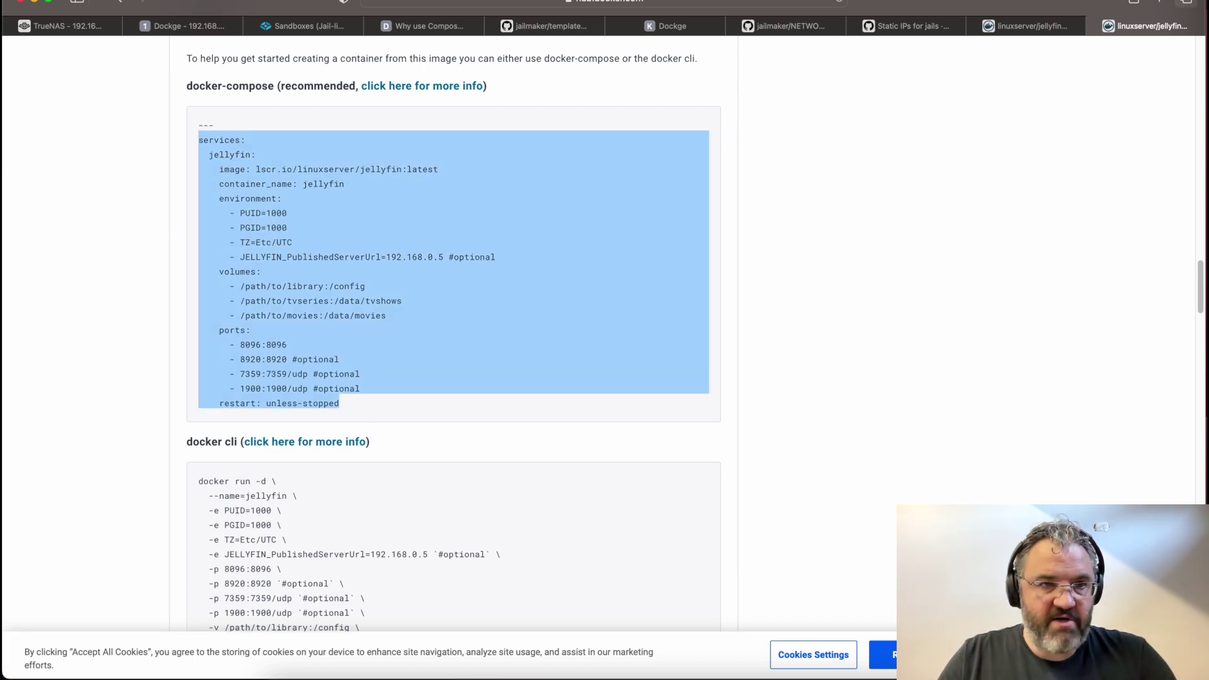
{"action": "left_click", "coordinate": [169, 29]}
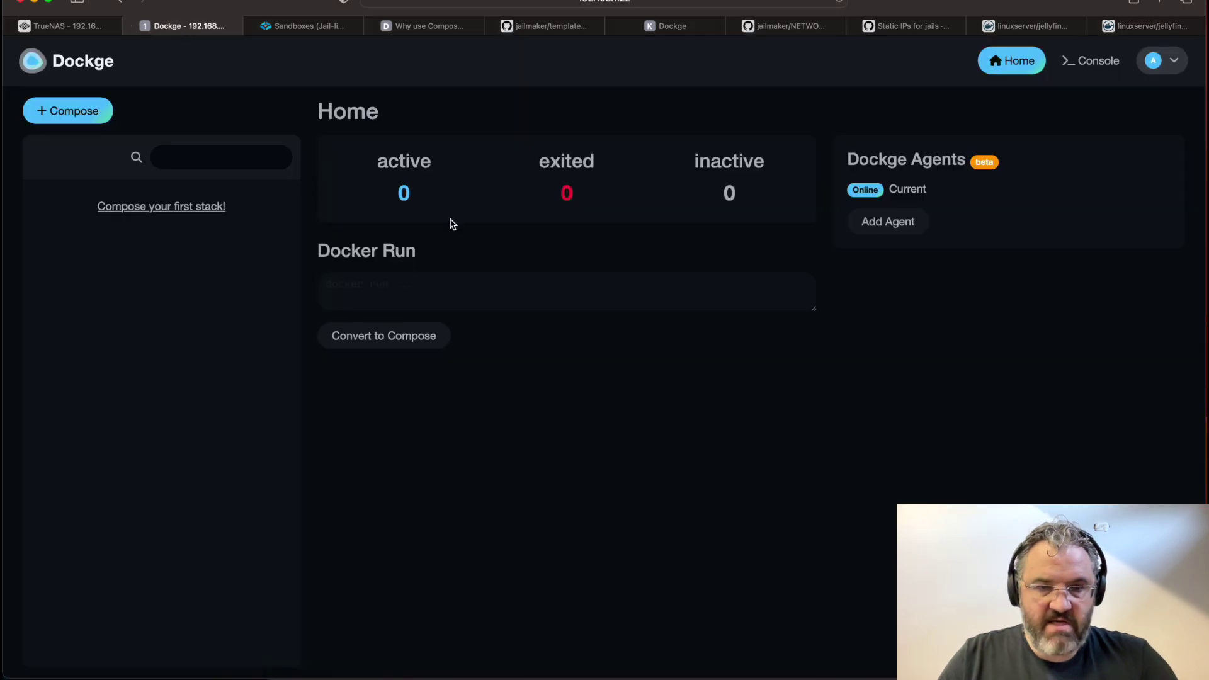
Create a stack named jellyfin and paste the linuxserver/jellyfin compose over the nginx template
{"action": "left_click", "coordinate": [78, 114]}
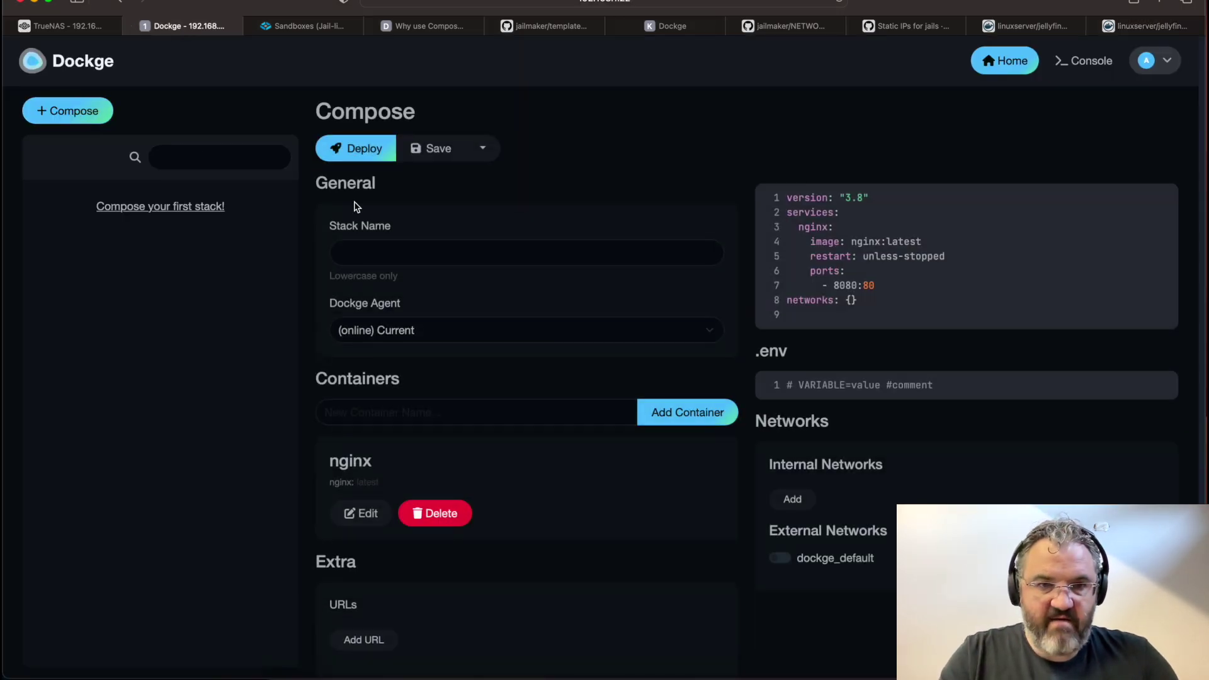
{"action": "left_click", "coordinate": [392, 242]}
{"action": "type", "text": "jellyfi"}
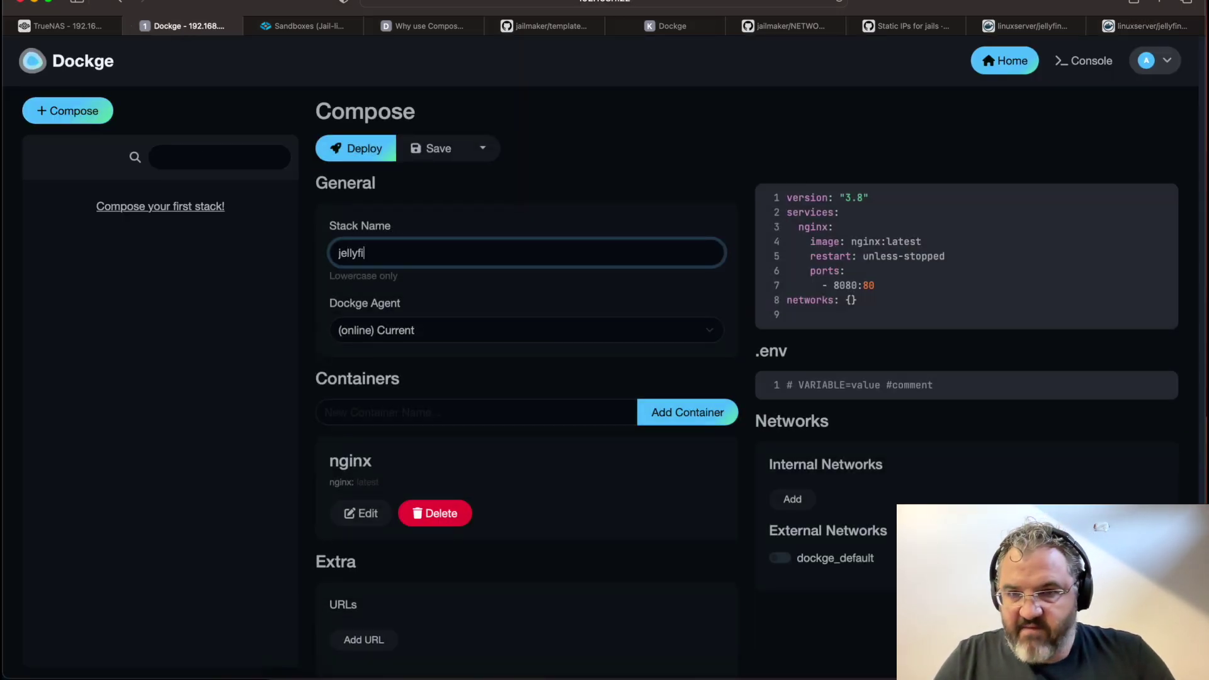
{"action": "type", "text": "n"}
{"action": "left_click", "coordinate": [876, 258]}
{"action": "key", "text": "super+a"}
{"action": "key", "text": "super+v"}
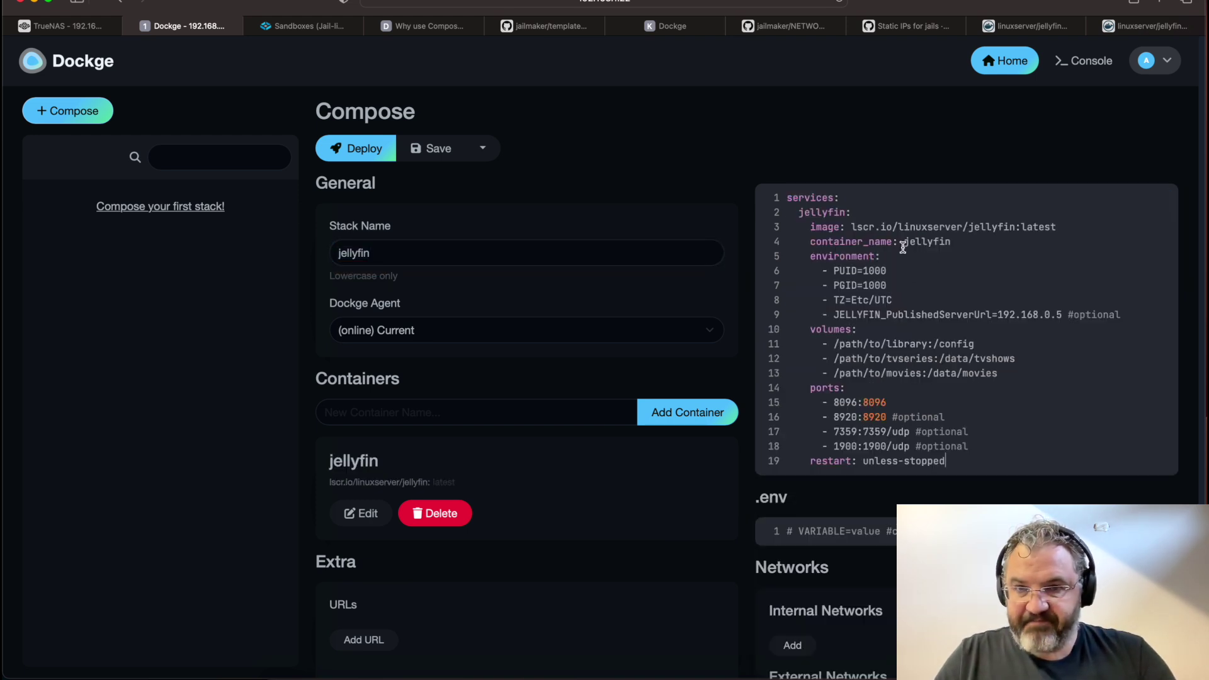
{"action": "left_click_drag", "start_coordinate": [887, 285], "coordinate": [753, 264]}
{"action": "left_click", "coordinate": [945, 284]}
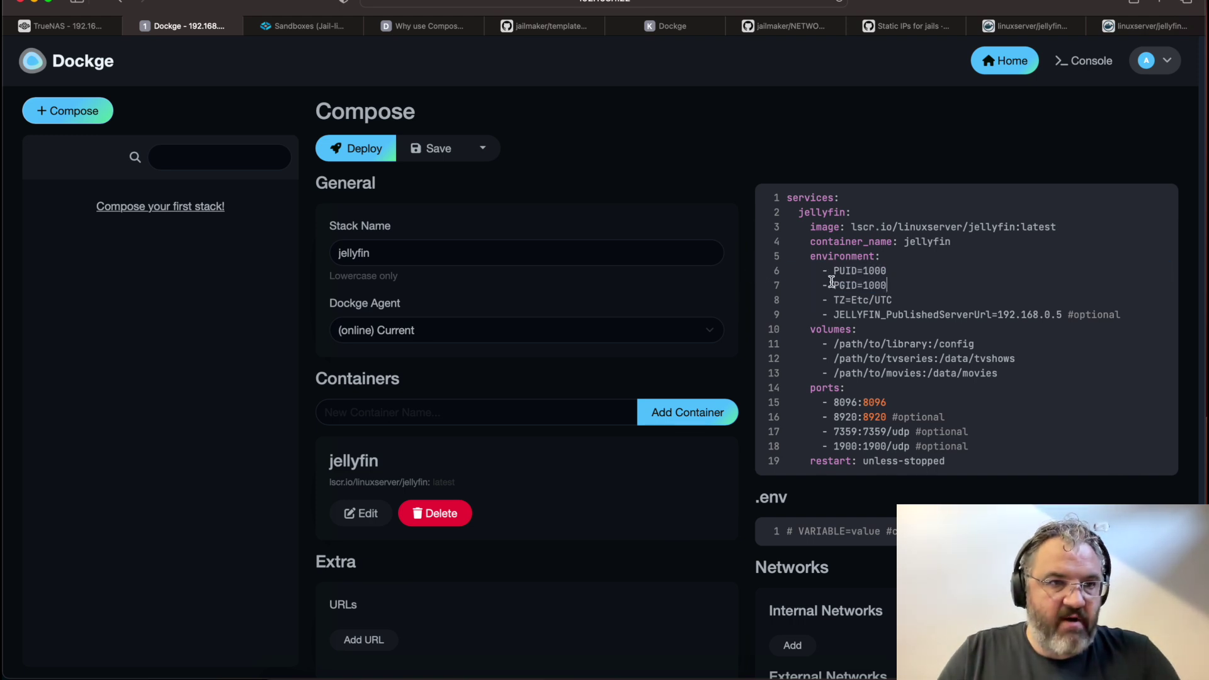
Add a TrueNAS local user jellyfin with full name and password filled in, and save
{"action": "left_click", "coordinate": [63, 25]}
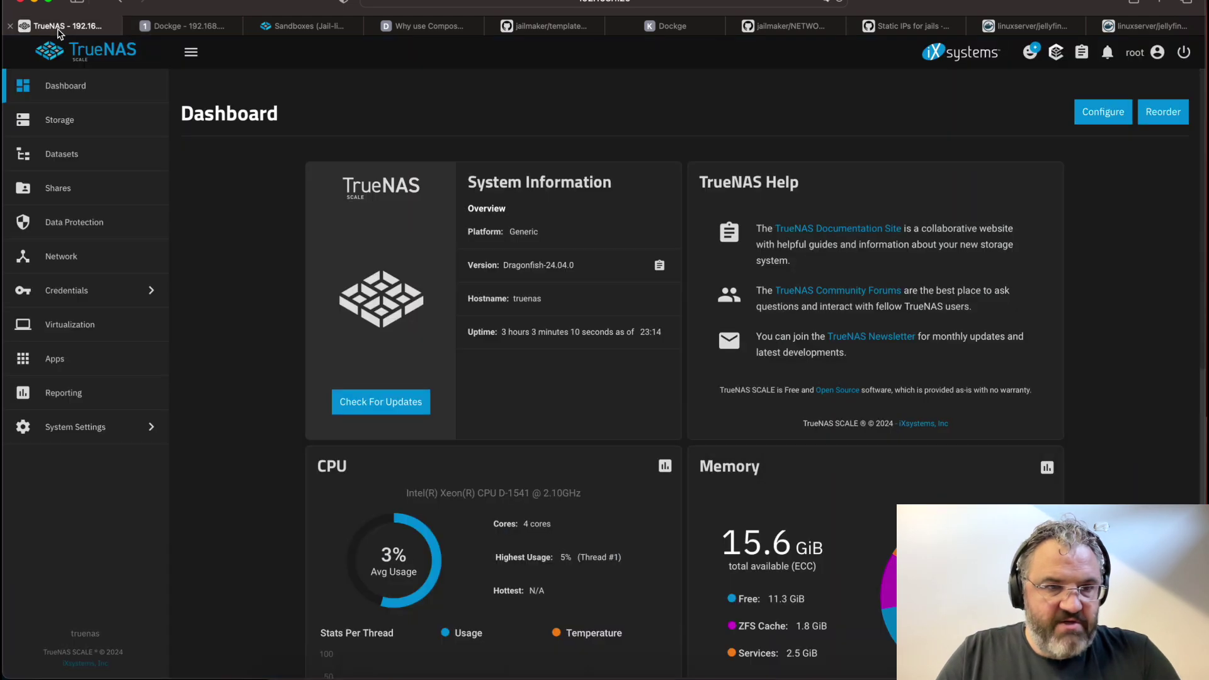
{"action": "left_click", "coordinate": [75, 291]}
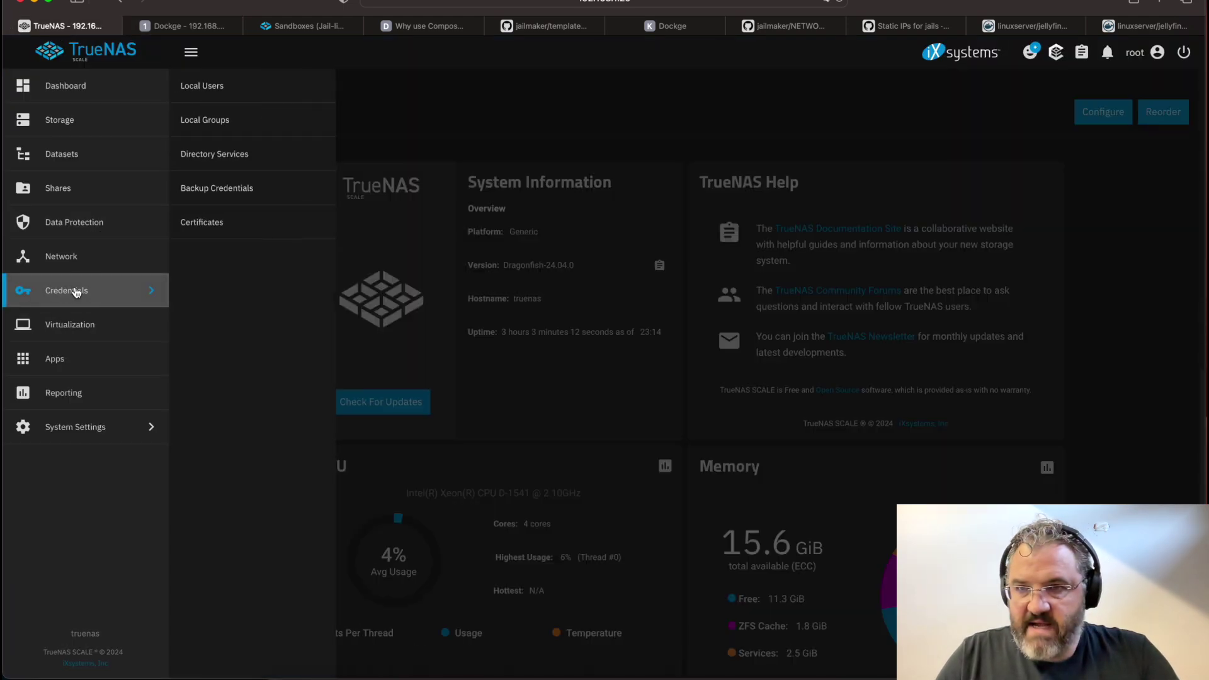
{"action": "left_click", "coordinate": [207, 95]}
{"action": "left_click", "coordinate": [1170, 113]}
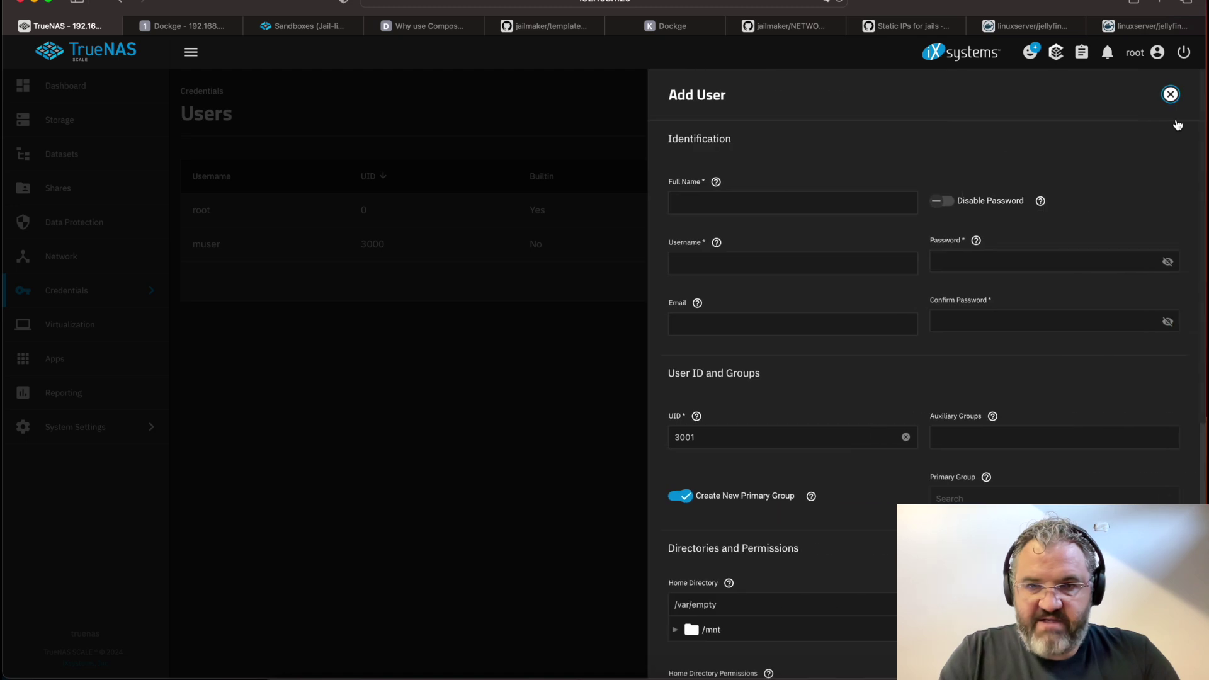
{"action": "left_click", "coordinate": [731, 201]}
{"action": "type", "text": "jellyfin"}
{"action": "left_click", "coordinate": [989, 262]}
{"action": "left_click", "coordinate": [1101, 209]}
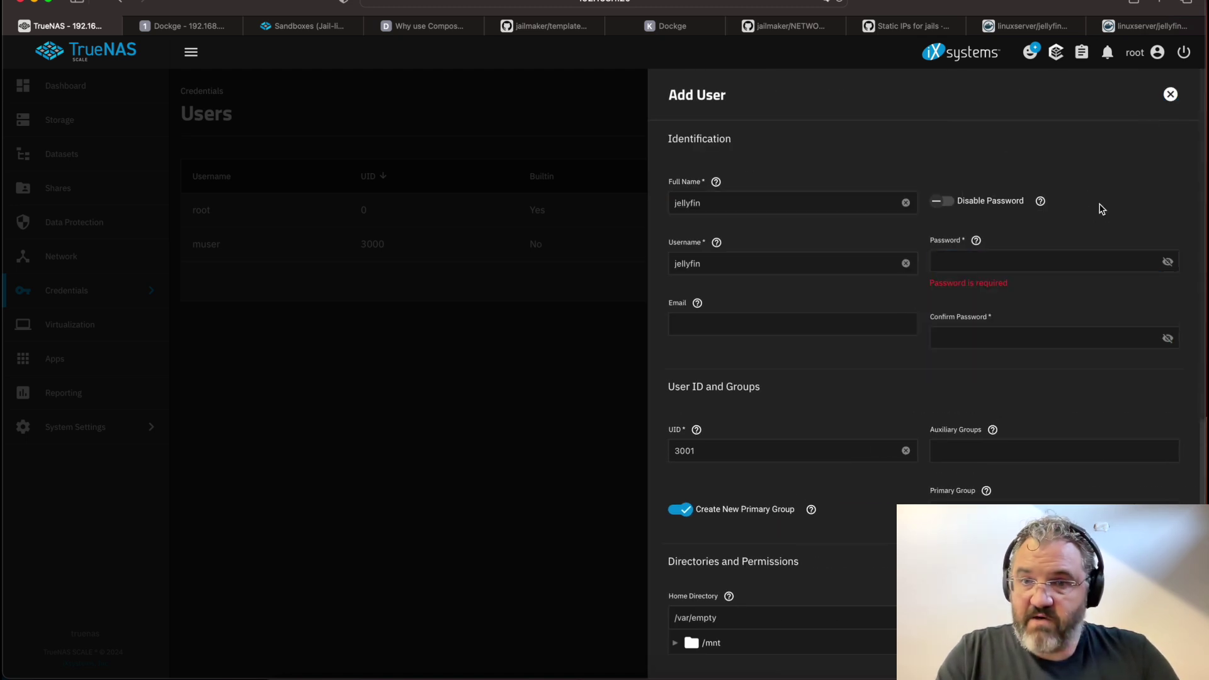
{"action": "left_click", "coordinate": [977, 259]}
{"action": "type", "text": "jellyfin"}
{"action": "key", "text": "Tab"}
{"action": "type", "text": "jellyfin"}
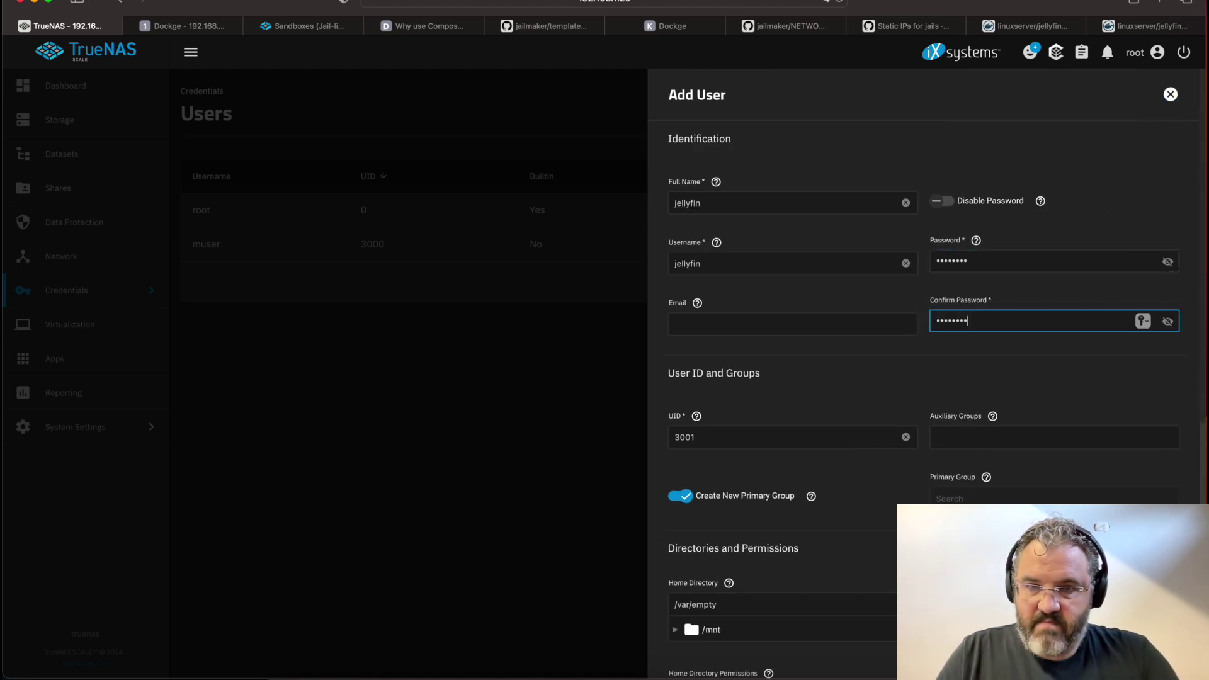
{"action": "scroll", "coordinate": [1091, 249], "scroll_direction": "down", "scroll_amount": 10}
{"action": "left_click", "coordinate": [693, 650]}
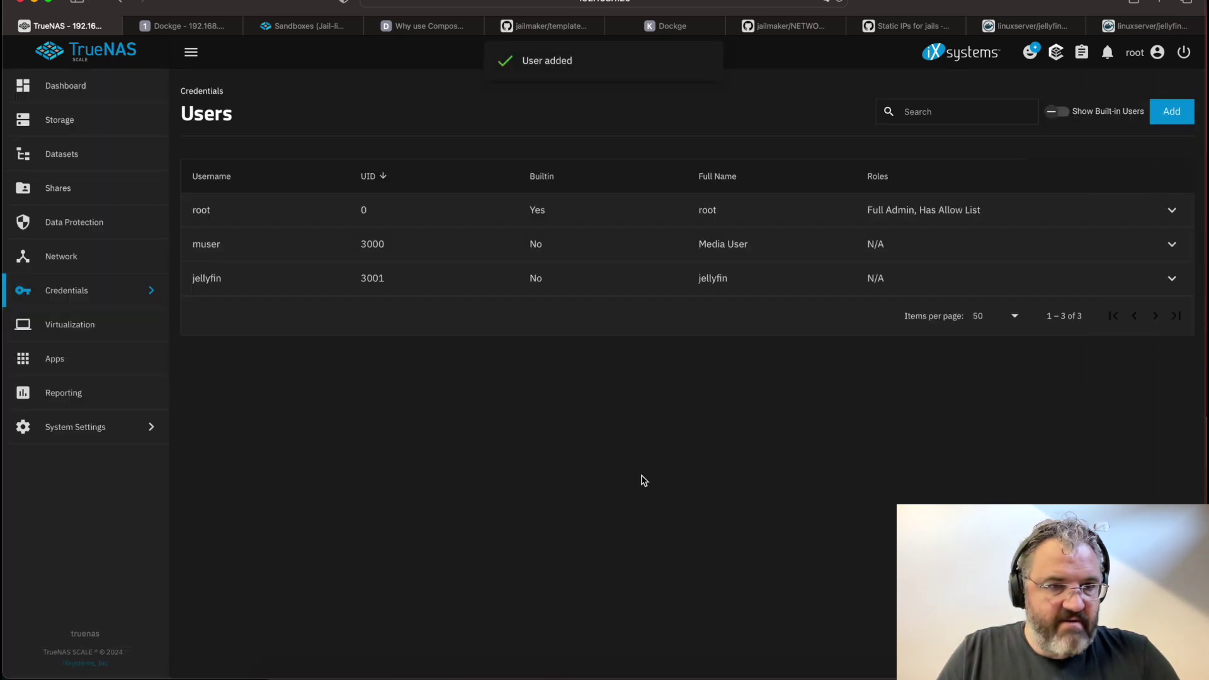
Open Local Groups to find the jellyfin group's GID 3003
{"action": "left_click", "coordinate": [81, 292]}
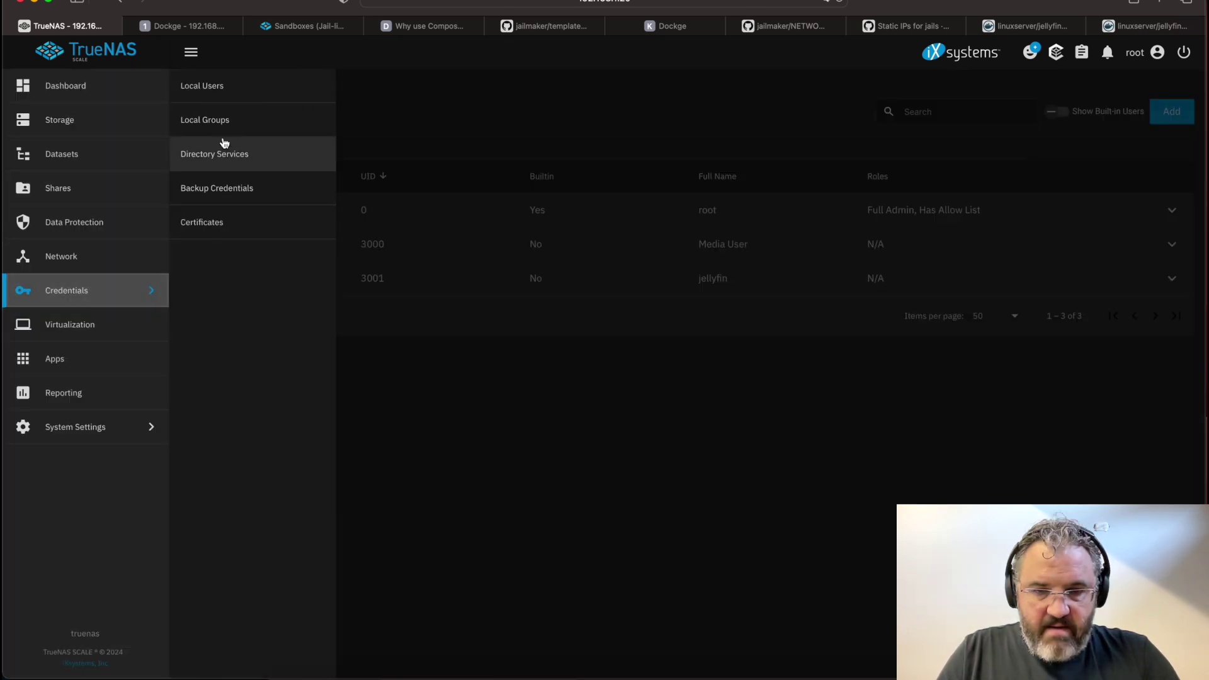
{"action": "left_click", "coordinate": [224, 120]}
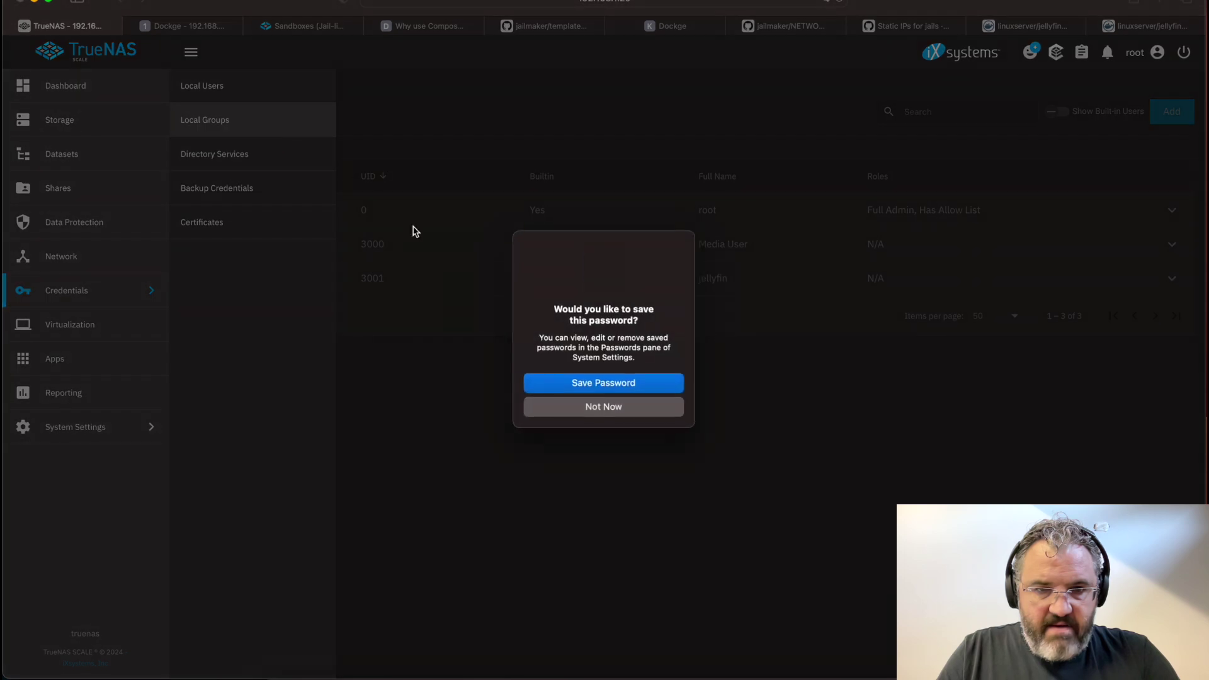
{"action": "left_click", "coordinate": [629, 410]}
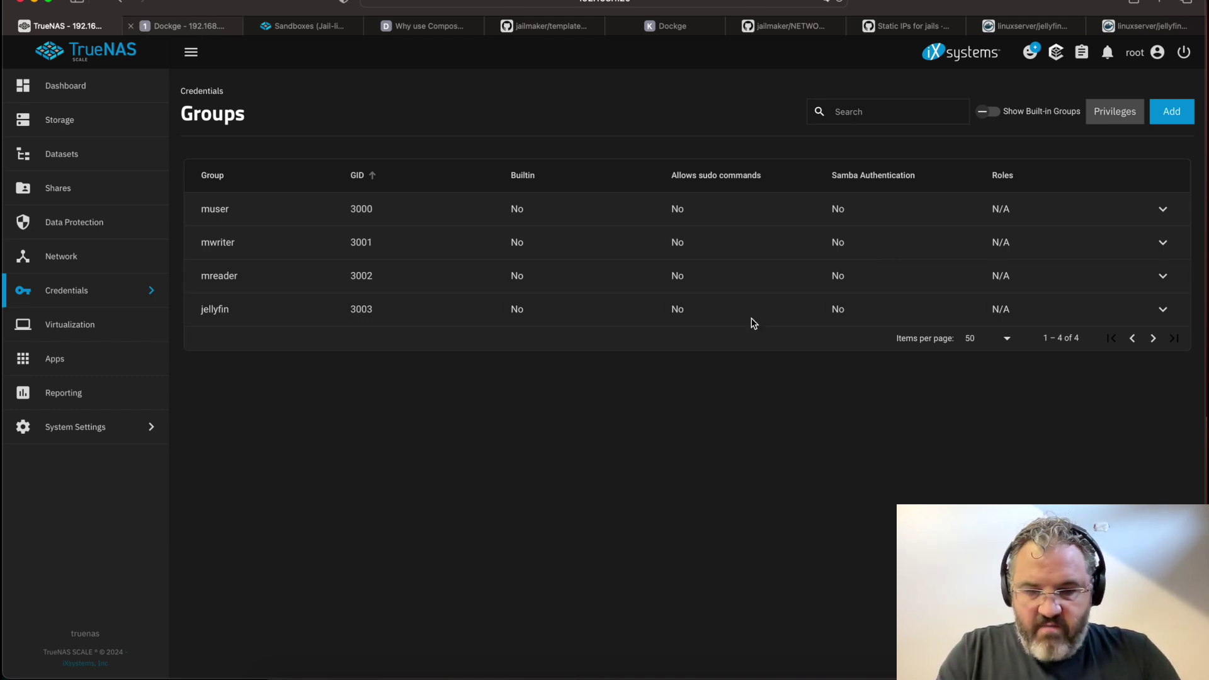
{"action": "key", "text": "ctrl+Tab"}
Change the compose's PUID from 1000 to 3001 and PGID from 1000 to 3003
{"action": "key", "text": "Up"}
{"action": "key", "text": "alt+shift+Left"}
{"action": "type", "text": "3001"}
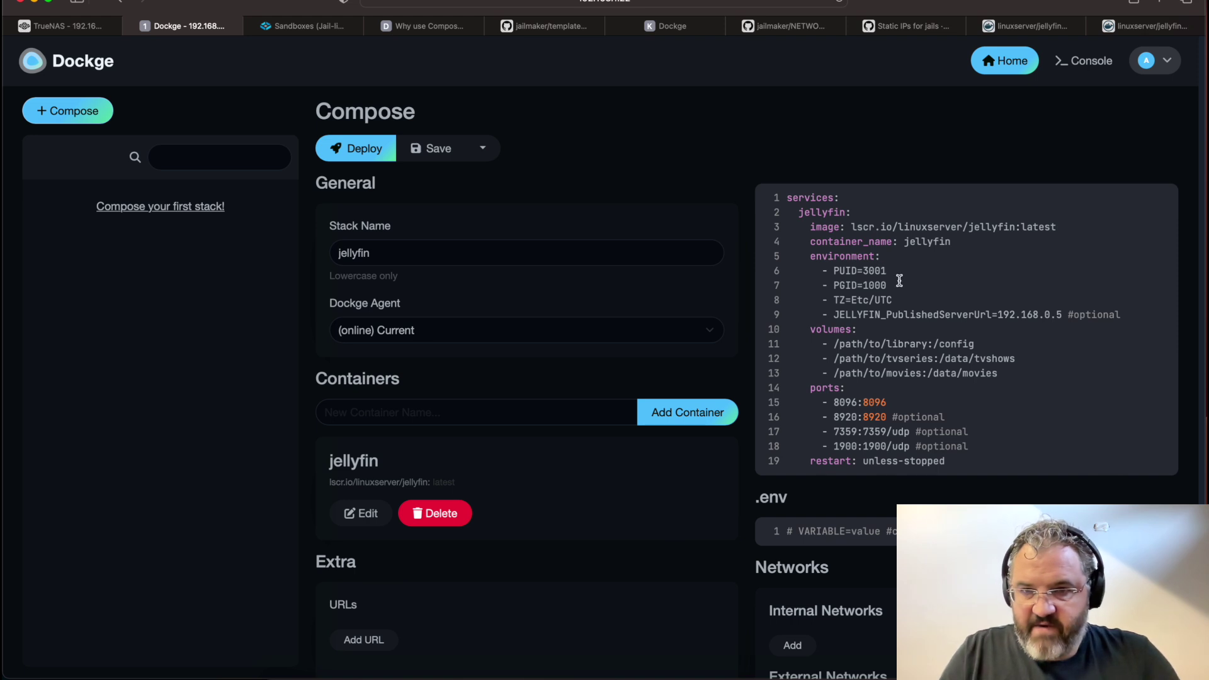
{"action": "key", "text": "Down"}
{"action": "key", "text": "alt+shift+Left"}
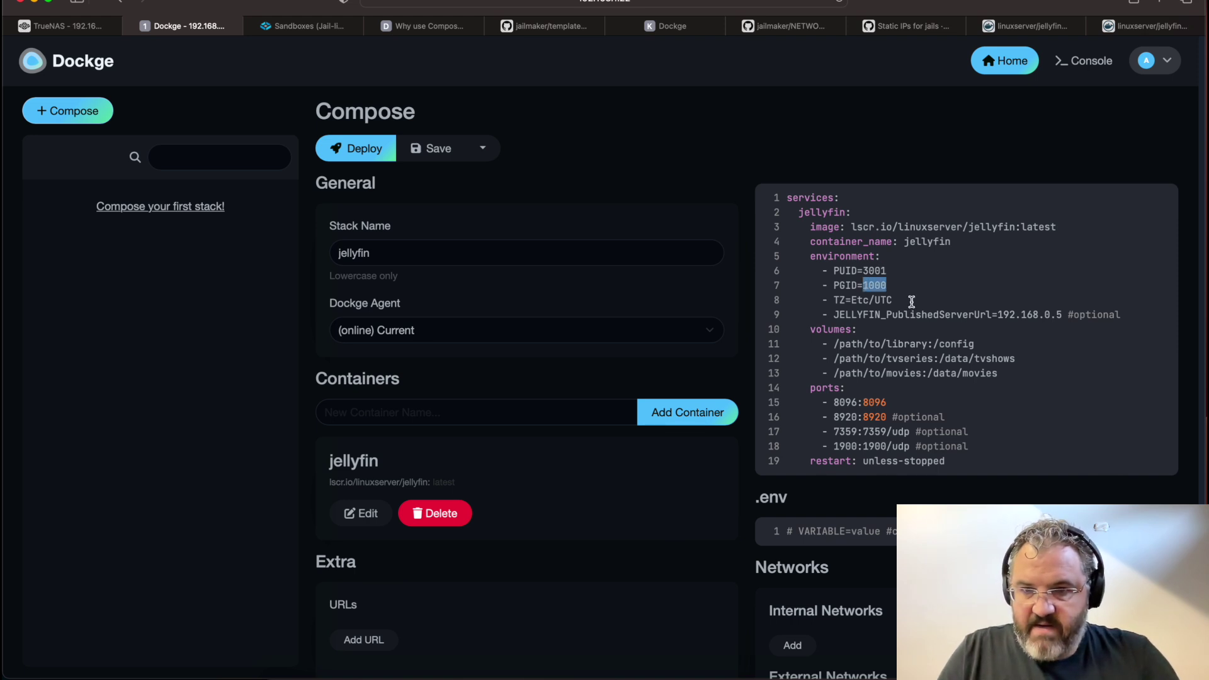
{"action": "type", "text": "3003"}
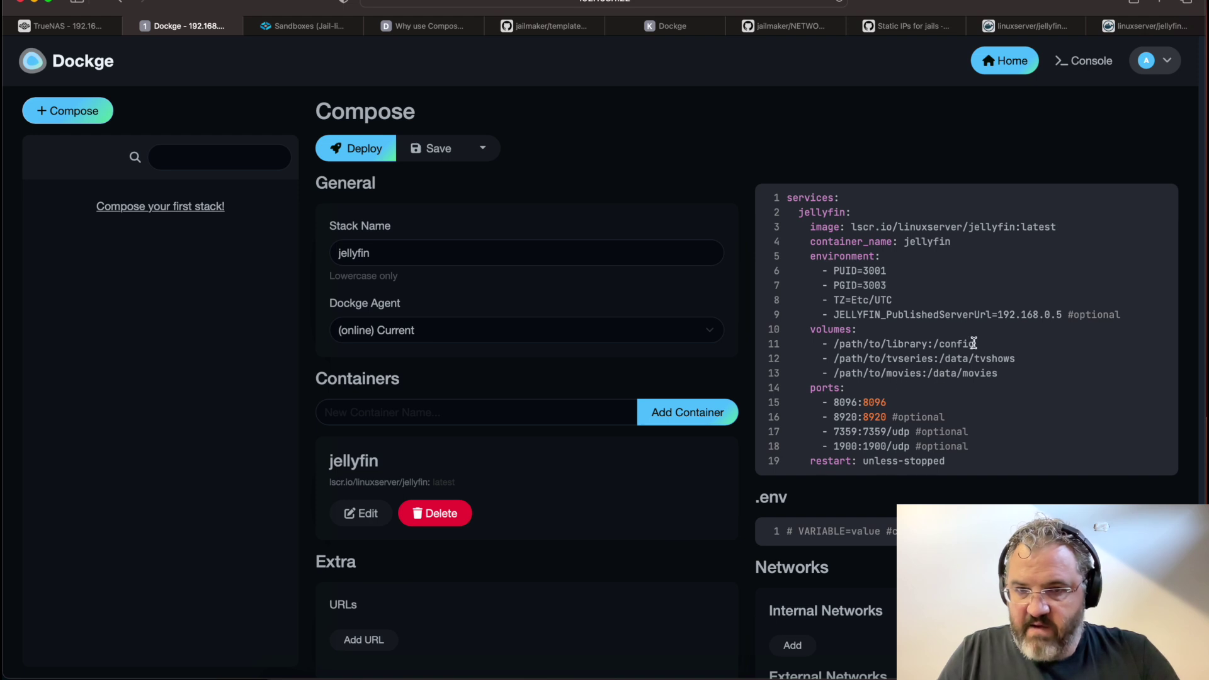
{"action": "left_click_drag", "start_coordinate": [974, 343], "coordinate": [815, 347]}
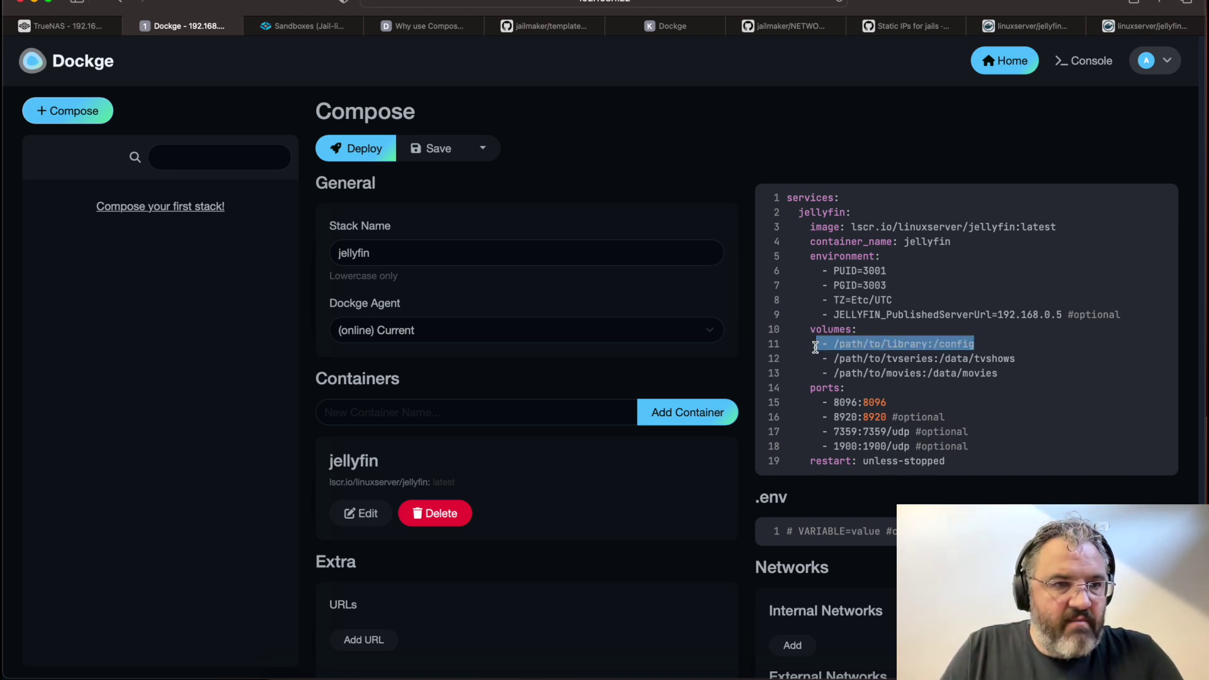
Create a Jellyfin dataset under tank/docker/data
{"action": "left_click", "coordinate": [65, 25]}
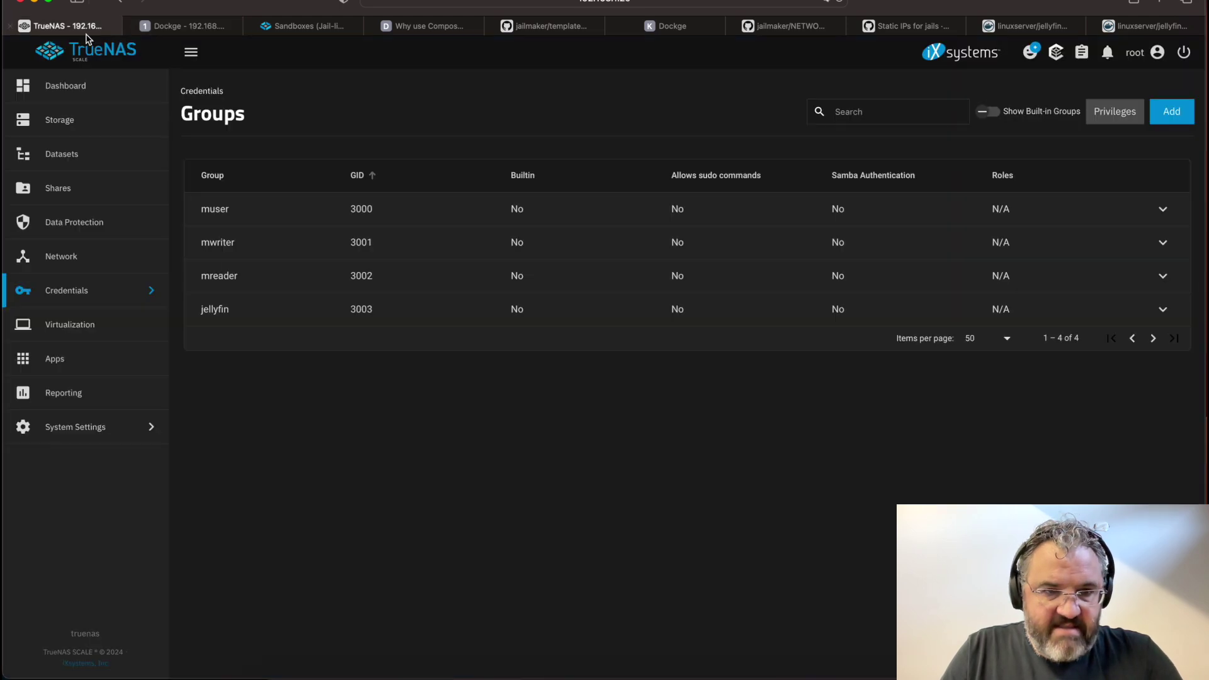
{"action": "left_click", "coordinate": [59, 157]}
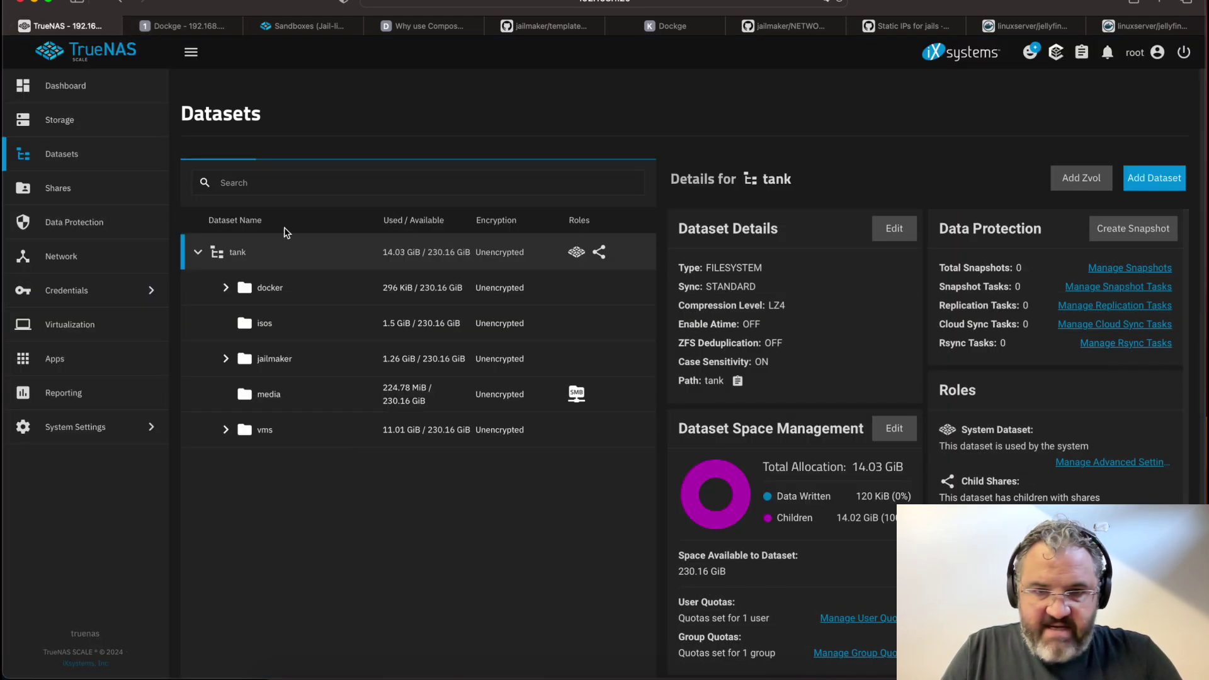
{"action": "left_click", "coordinate": [226, 287]}
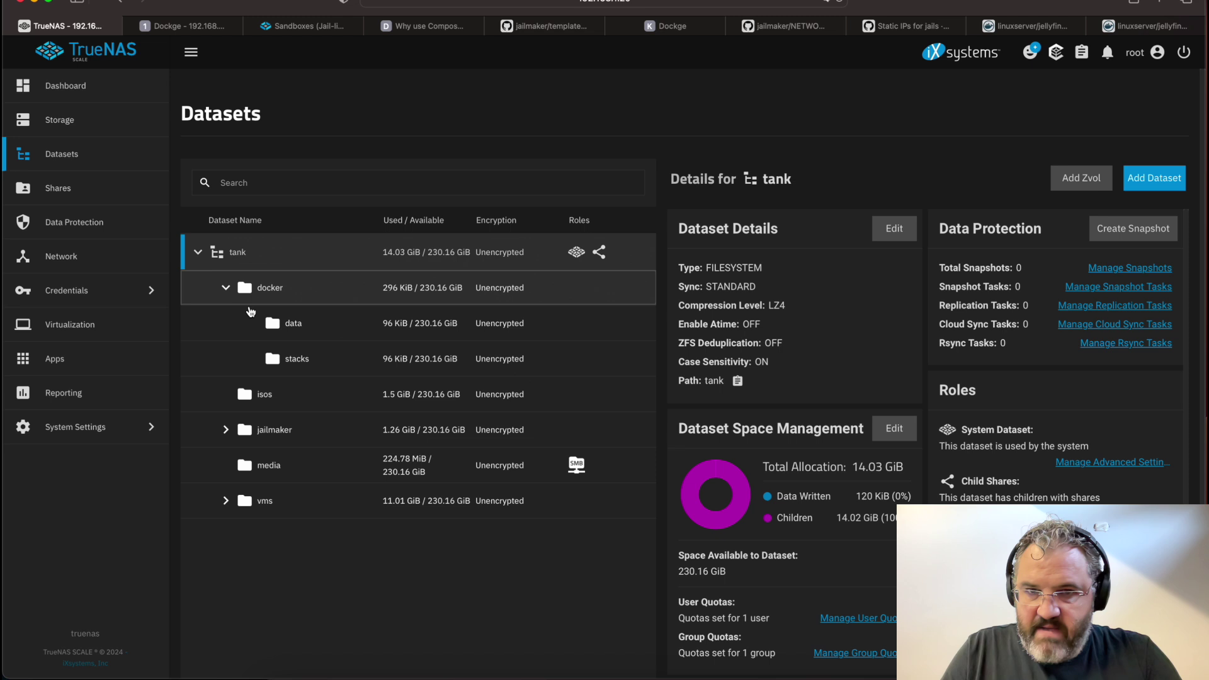
{"action": "left_click", "coordinate": [291, 322]}
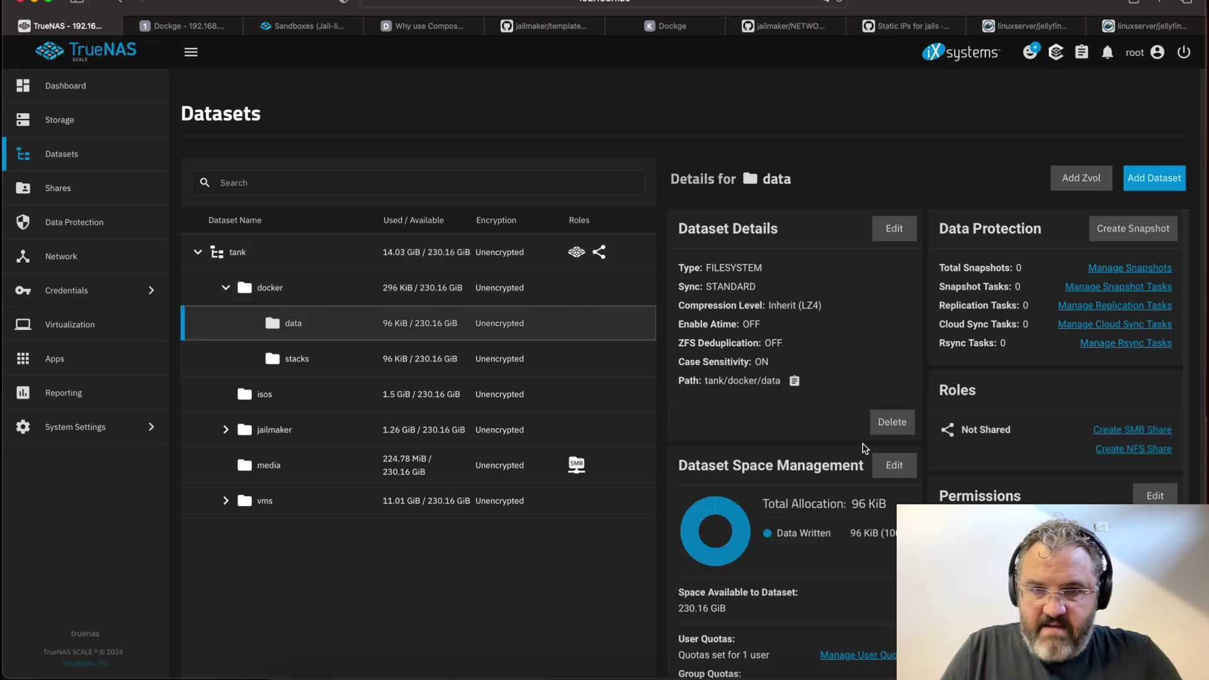
{"action": "left_click", "coordinate": [1154, 178]}
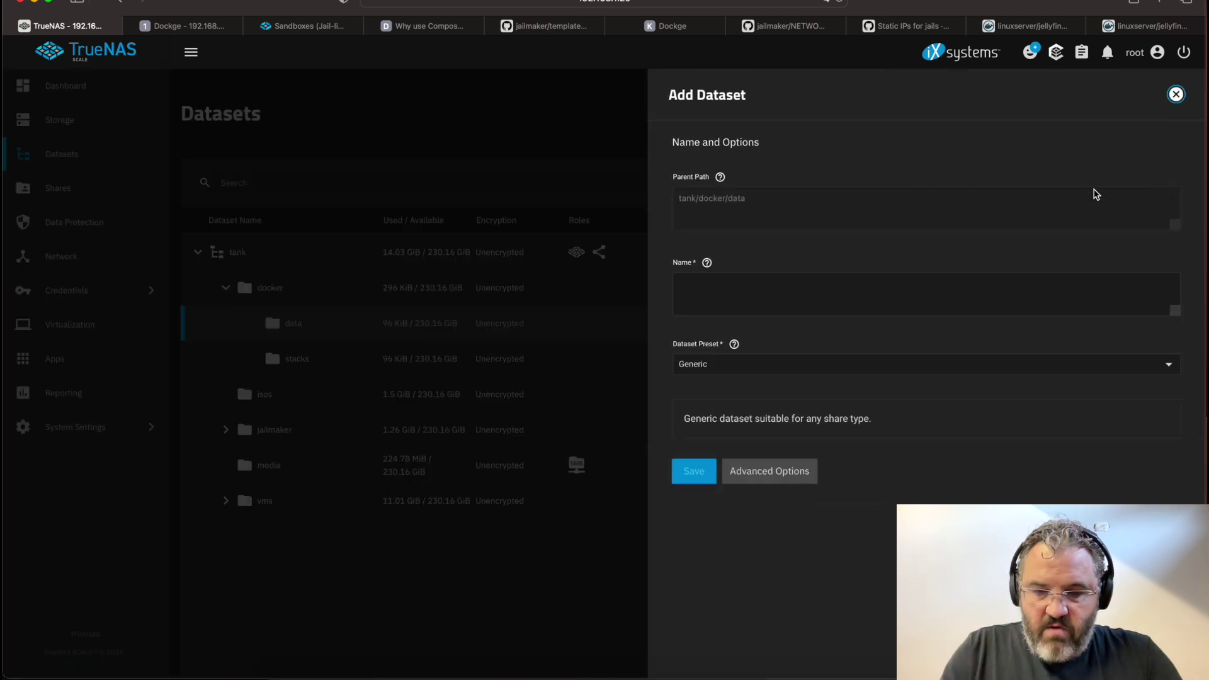
{"action": "left_click", "coordinate": [729, 301]}
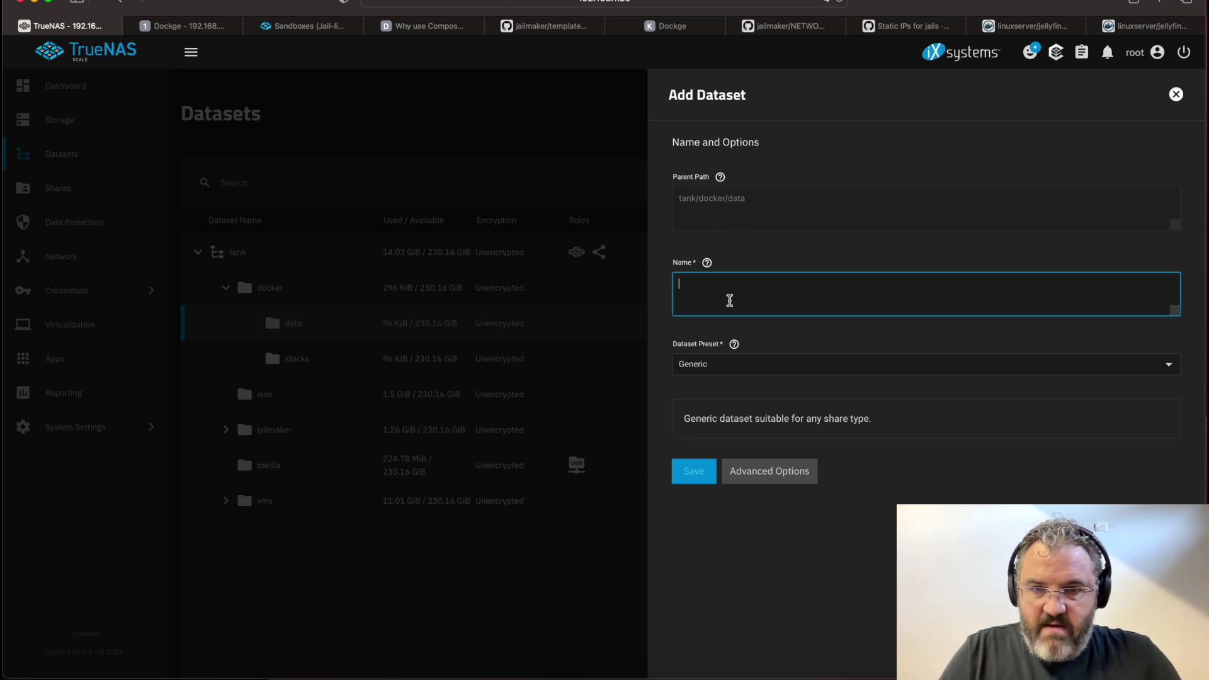
{"action": "type", "text": "jellyfin"}
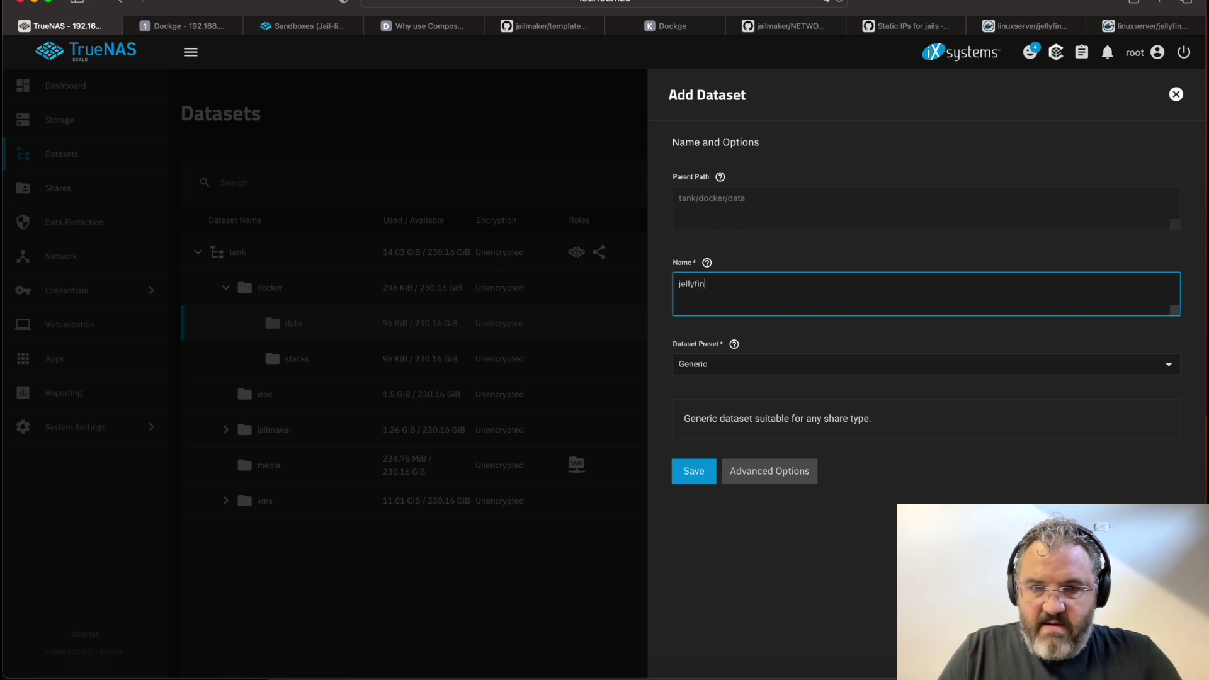
{"action": "left_click", "coordinate": [694, 474]}
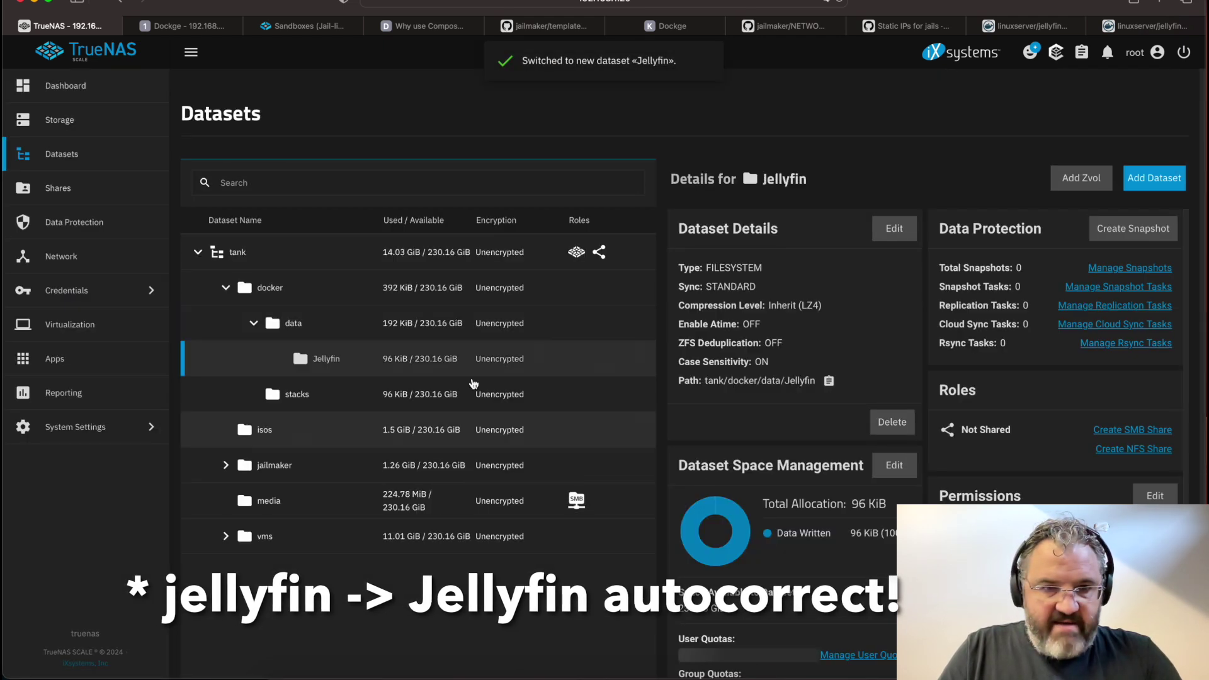
Add a config dataset inside the Jellyfin dataset
{"action": "left_click", "coordinate": [325, 357]}
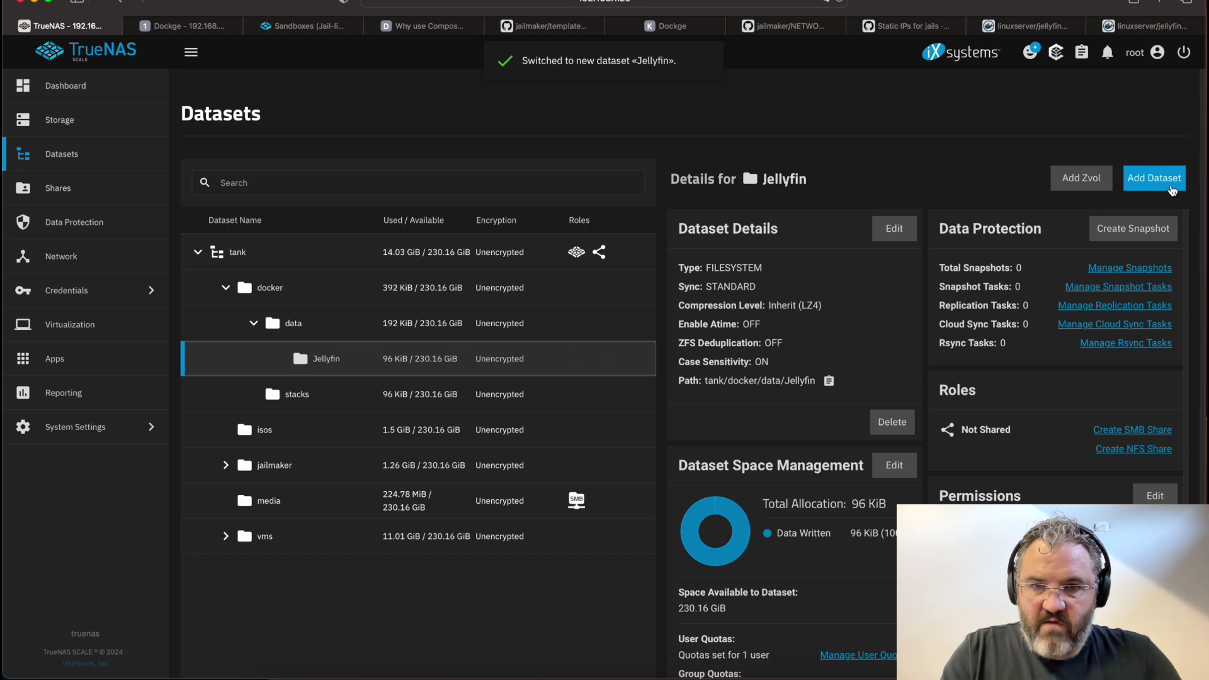
{"action": "left_click", "coordinate": [1171, 189]}
{"action": "left_click", "coordinate": [754, 284]}
{"action": "type", "text": "do"}
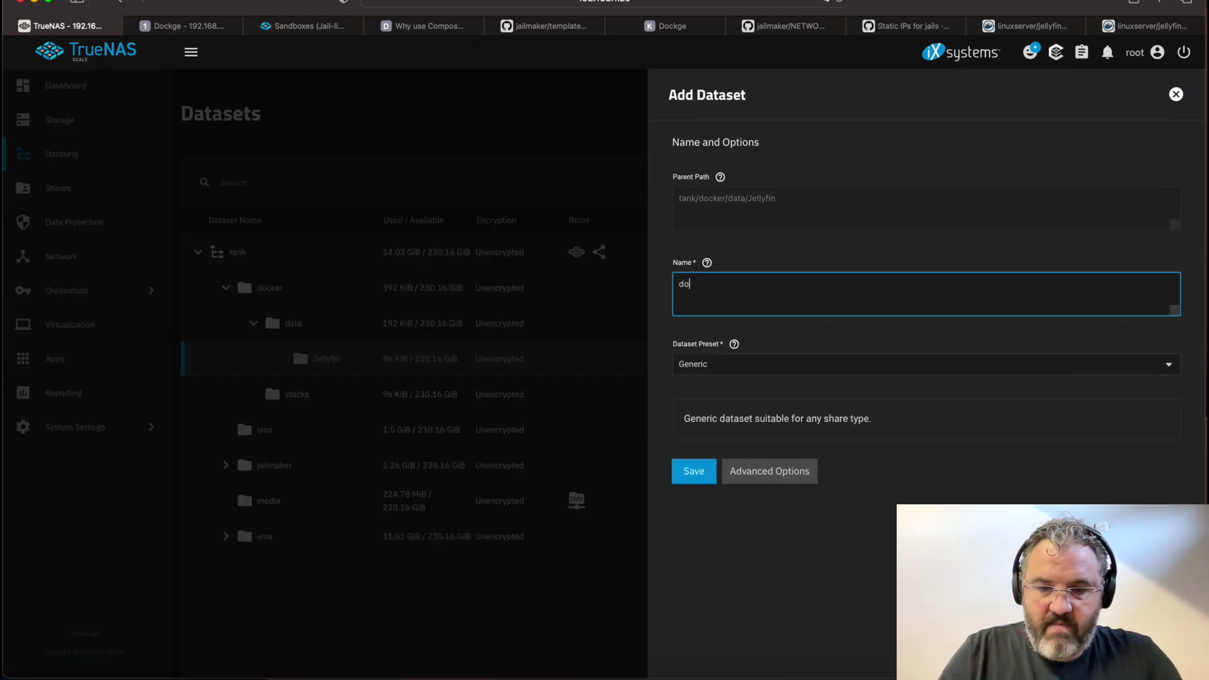
{"action": "key", "text": "BackSpace"}
{"action": "key", "text": "BackSpace"}
{"action": "type", "text": "cnf"}
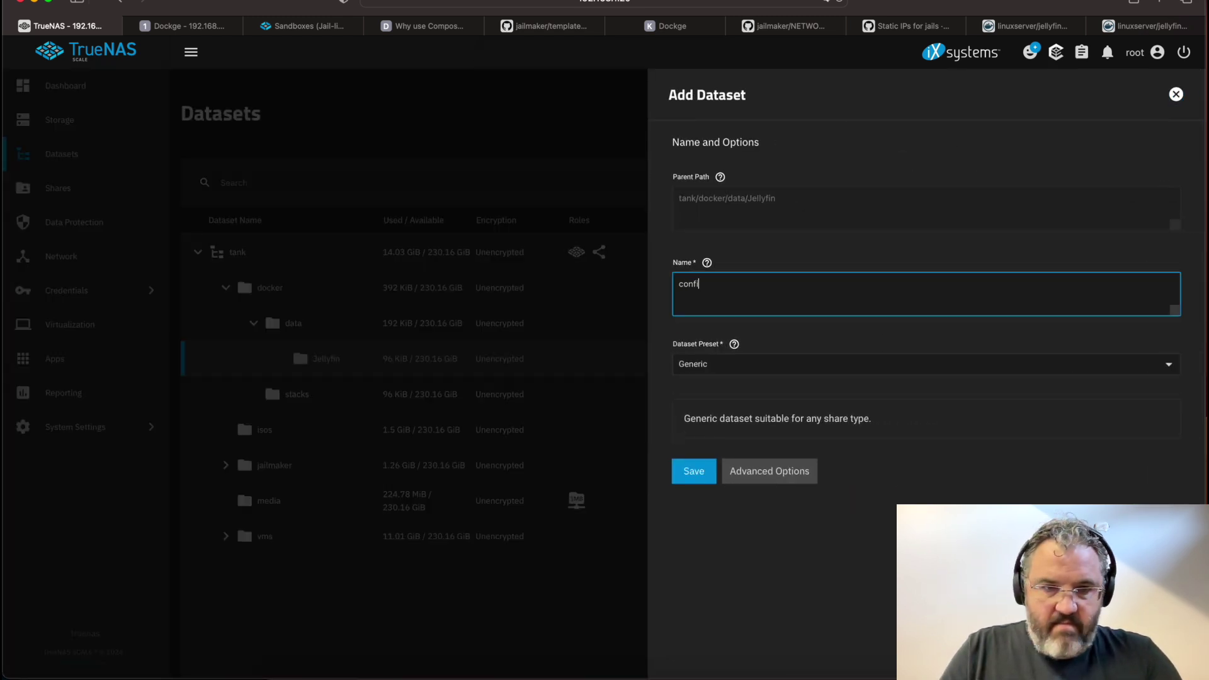
{"action": "left_click", "coordinate": [694, 472]}
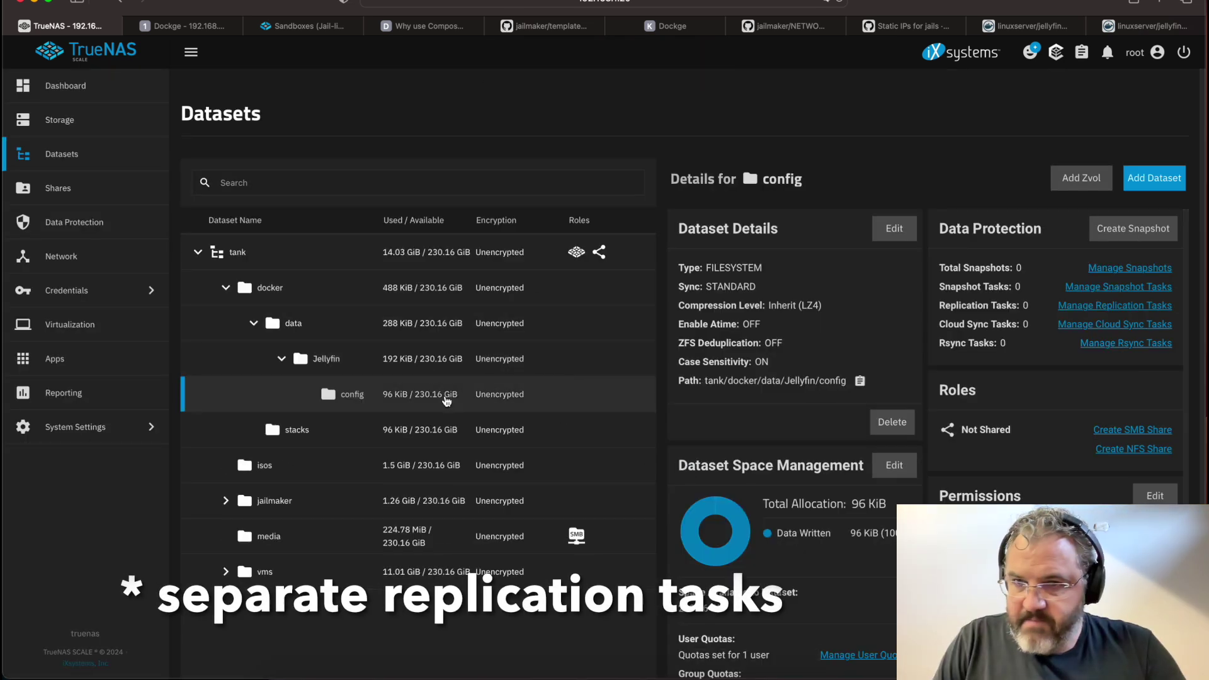
Add a transcodes dataset under Jellyfin and open the config dataset's permissions editor
{"action": "left_click", "coordinate": [410, 359]}
{"action": "left_click", "coordinate": [1150, 181]}
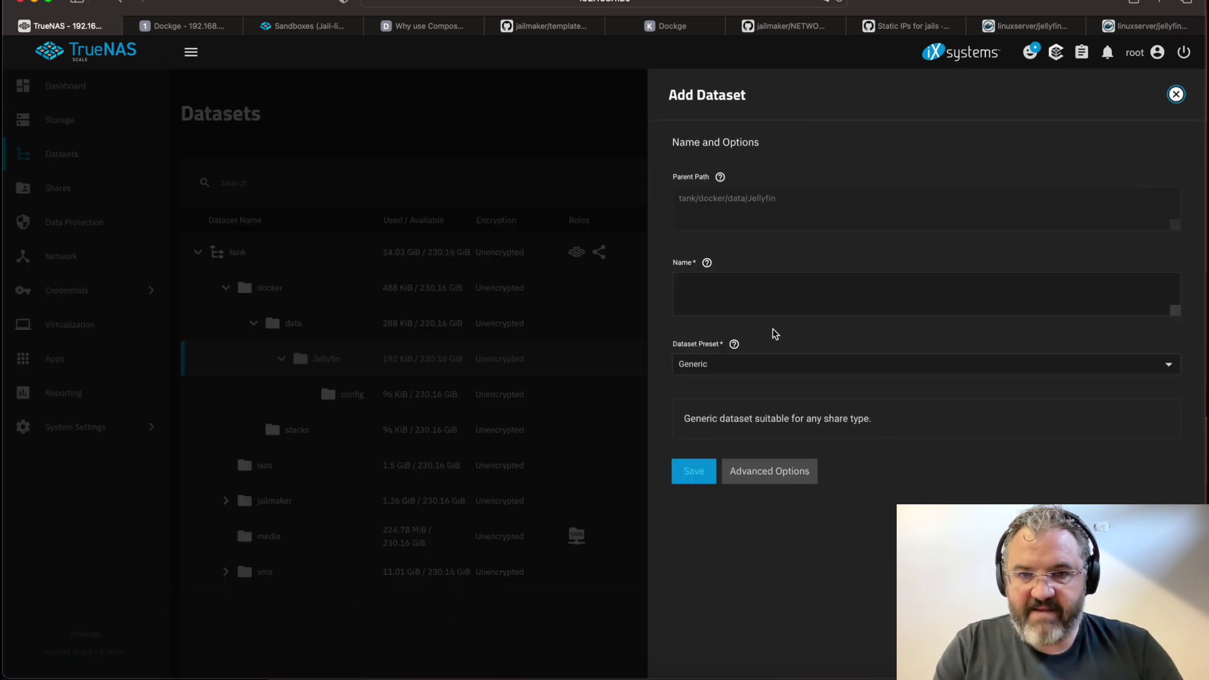
{"action": "left_click", "coordinate": [744, 293]}
{"action": "type", "text": "transcodes"}
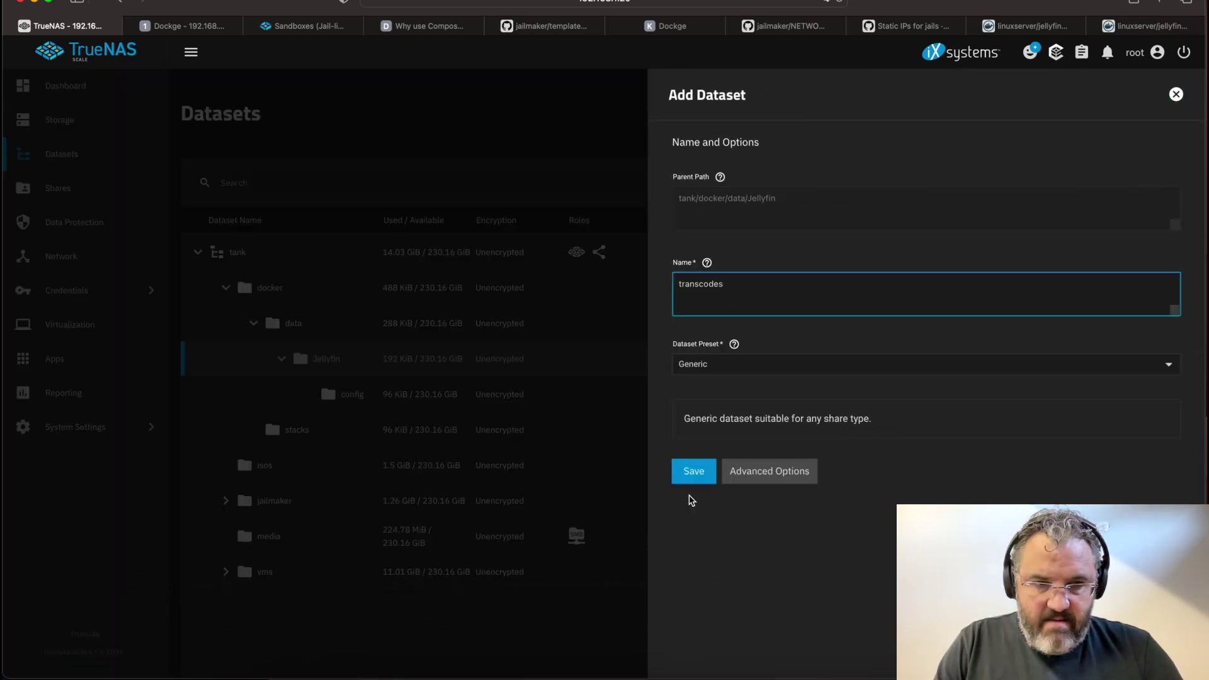
{"action": "left_click", "coordinate": [694, 471]}
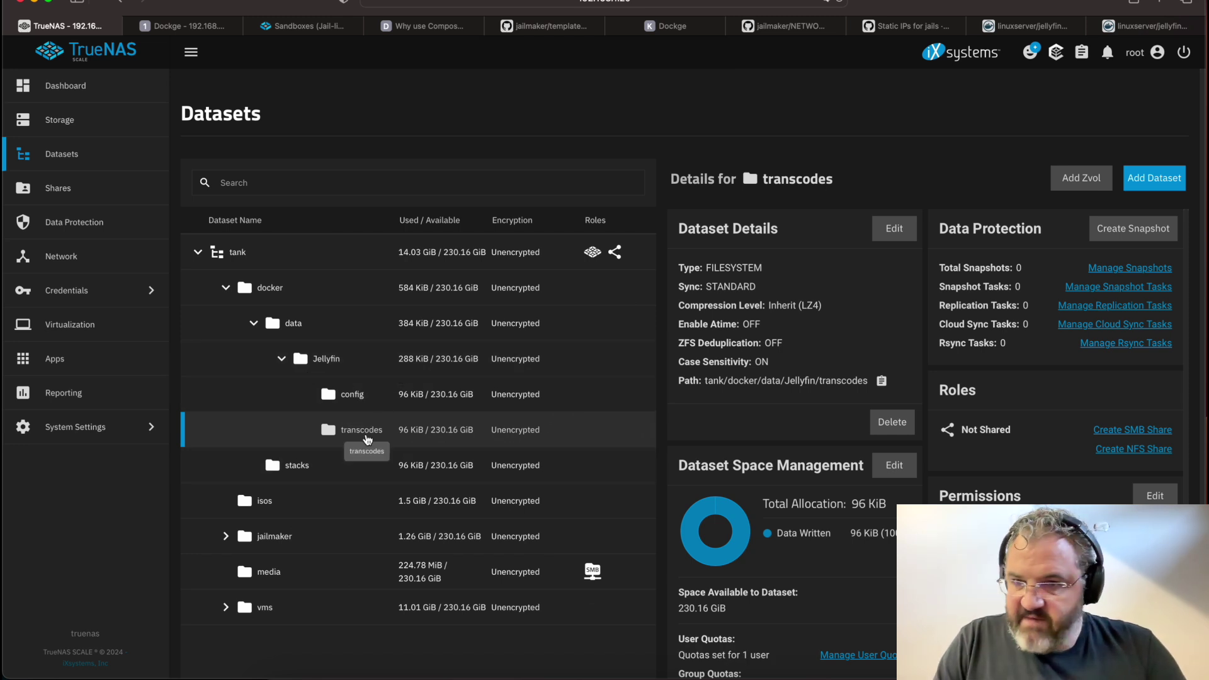
{"action": "left_click", "coordinate": [353, 394]}
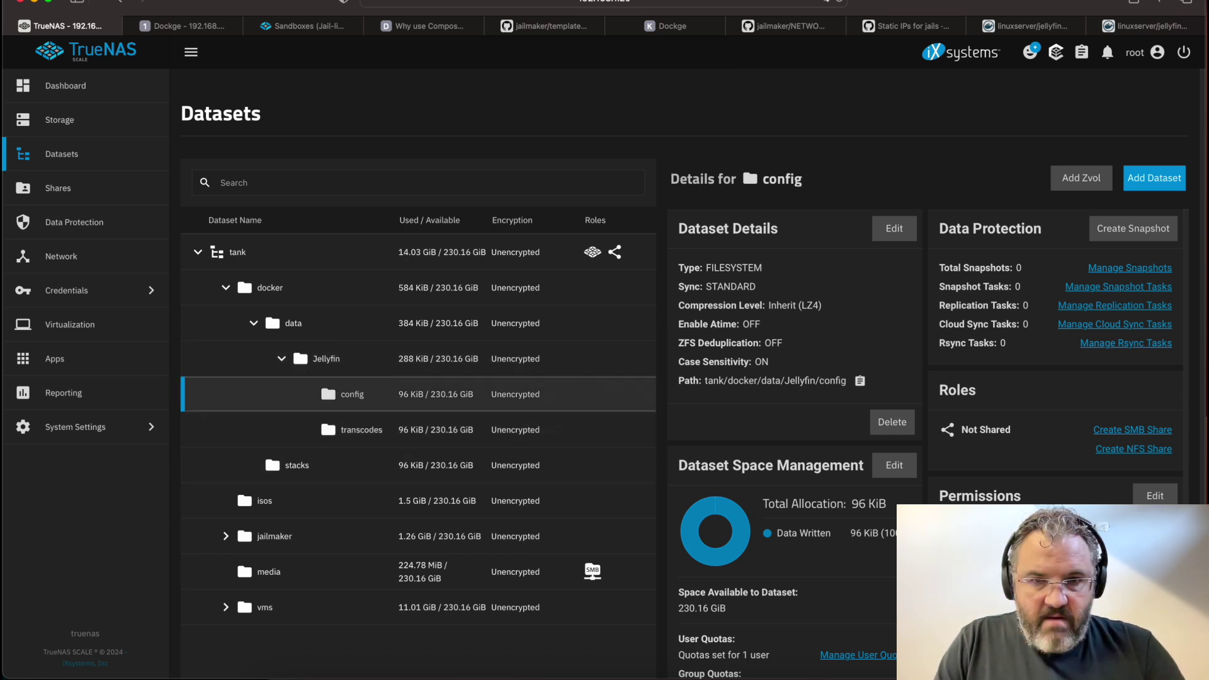
{"action": "left_click", "coordinate": [1155, 495]}
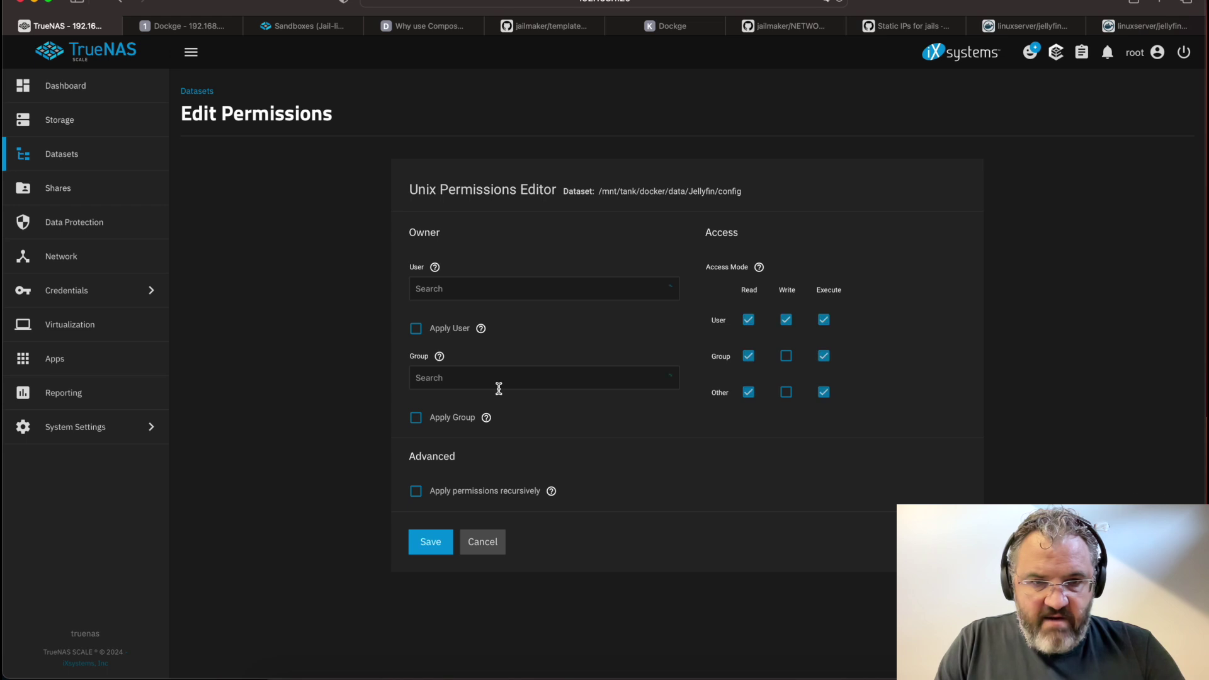
Set jellyfin as owner user and group of the config dataset, applying both, and save
{"action": "left_click", "coordinate": [470, 294]}
{"action": "left_click", "coordinate": [460, 345]}
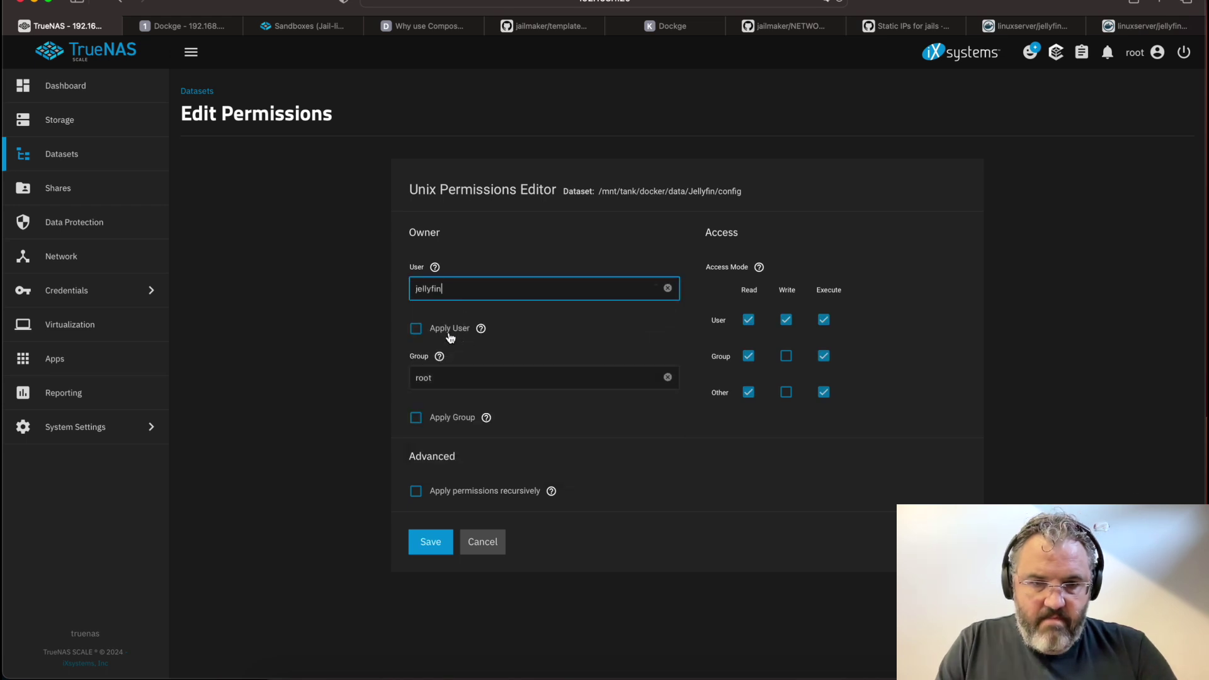
{"action": "left_click", "coordinate": [415, 329]}
{"action": "left_click", "coordinate": [441, 377]}
{"action": "left_click", "coordinate": [428, 416]}
{"action": "left_click", "coordinate": [416, 418]}
{"action": "left_click", "coordinate": [435, 542]}
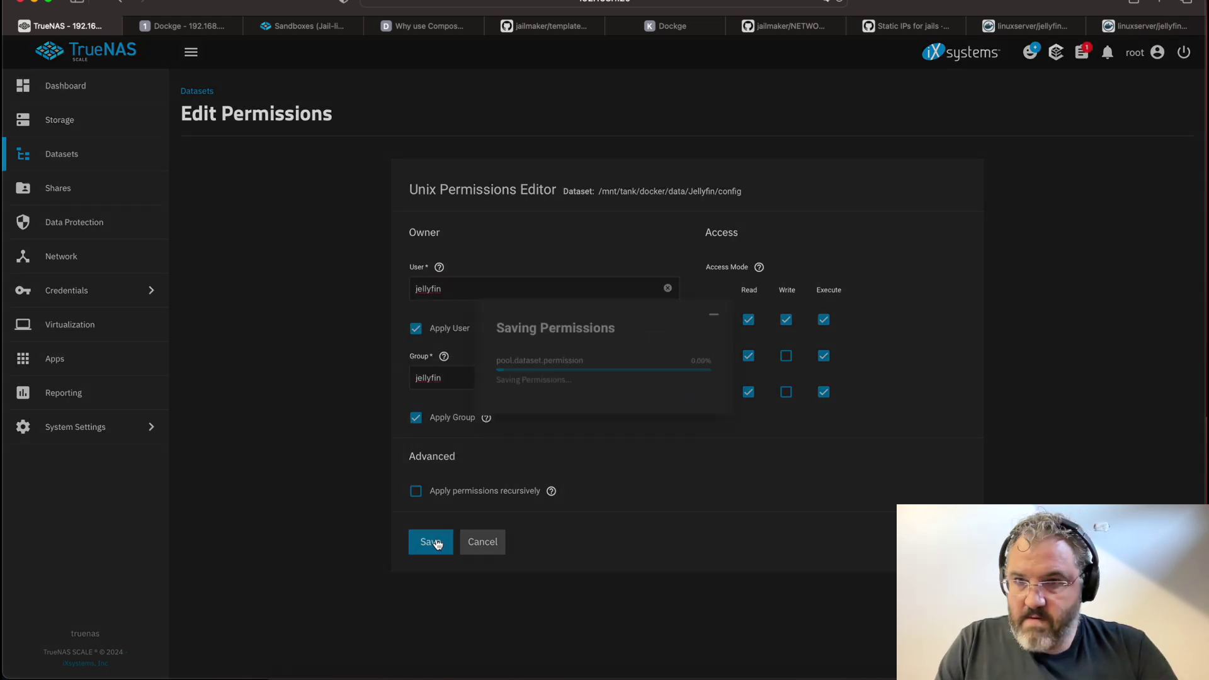
Give the transcodes dataset jellyfin as owner user and group, applying both, and save
{"action": "left_click", "coordinate": [340, 427]}
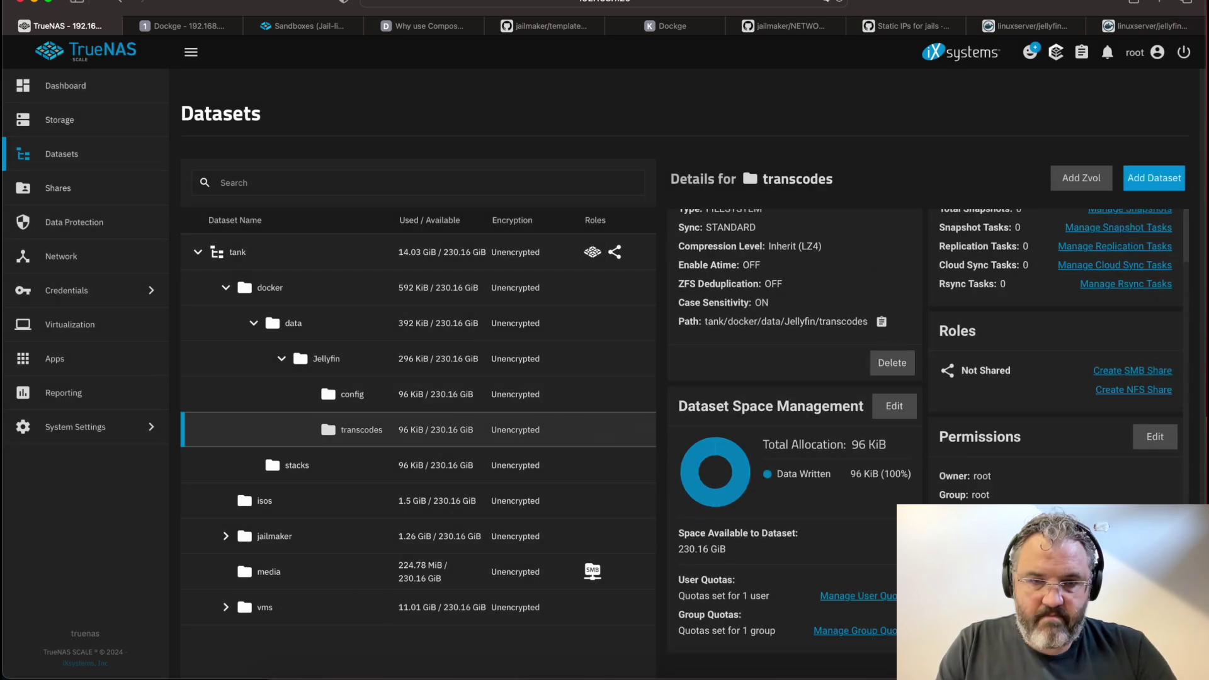
{"action": "left_click", "coordinate": [1155, 435]}
{"action": "left_click", "coordinate": [432, 311]}
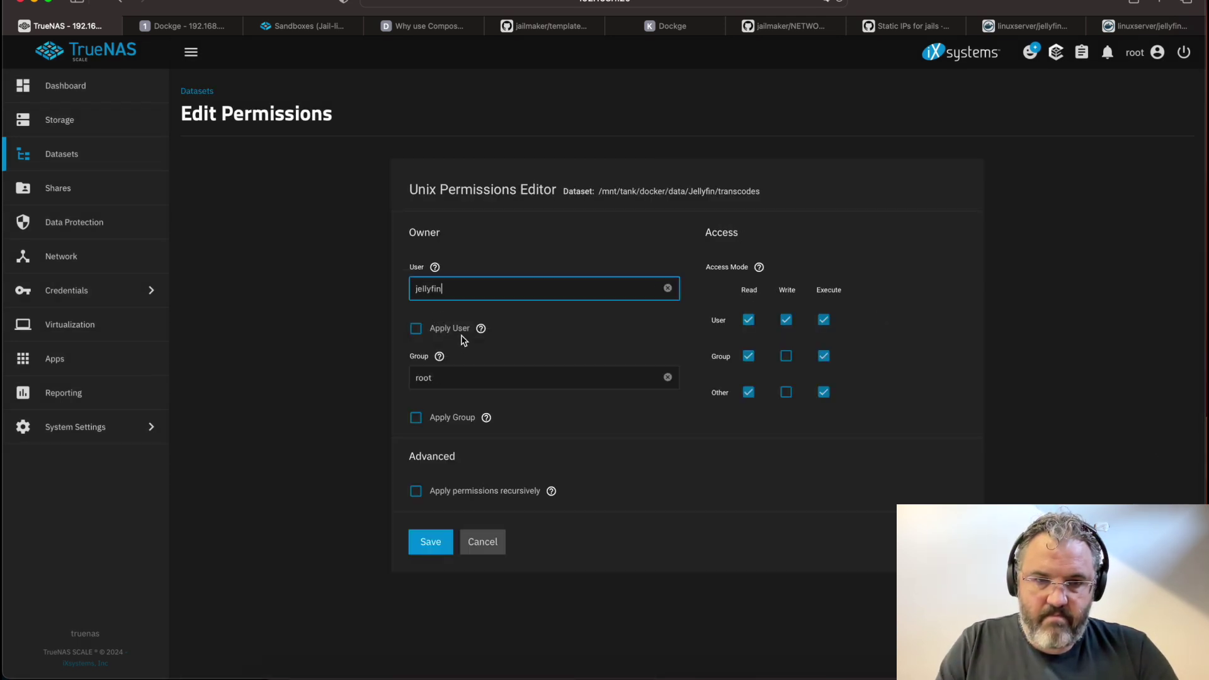
{"action": "left_click", "coordinate": [445, 385]}
{"action": "left_click", "coordinate": [439, 491]}
{"action": "left_click", "coordinate": [415, 418]}
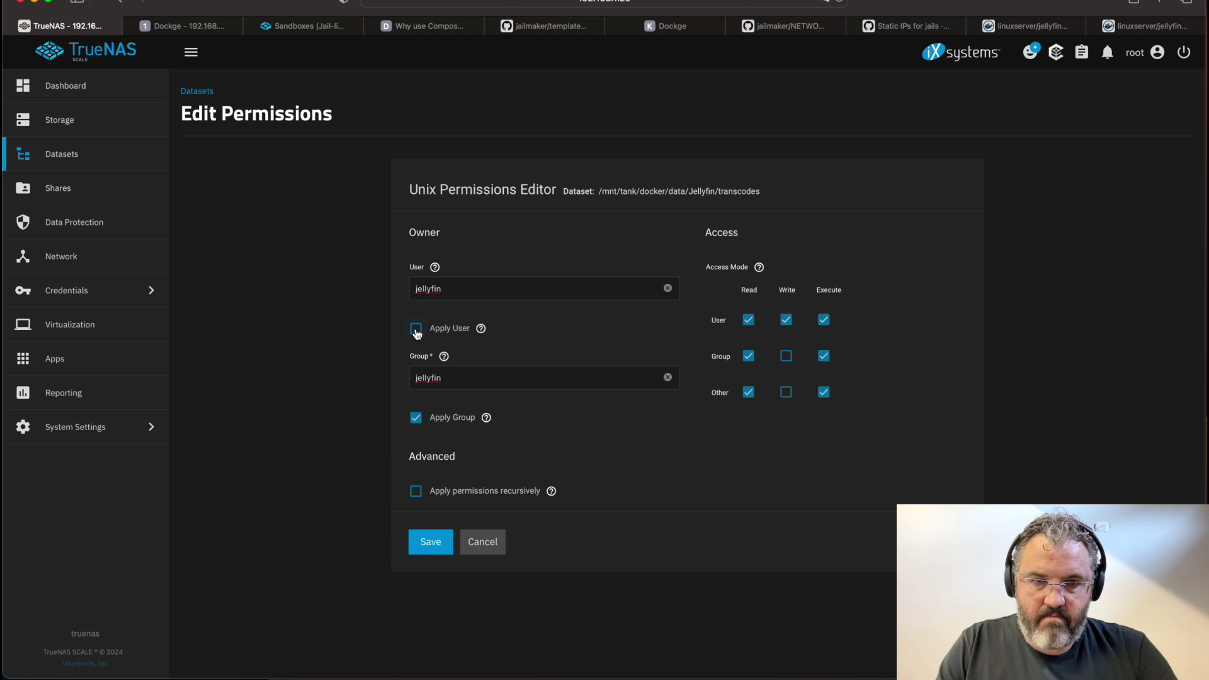
{"action": "left_click", "coordinate": [416, 330]}
{"action": "left_click", "coordinate": [428, 543]}
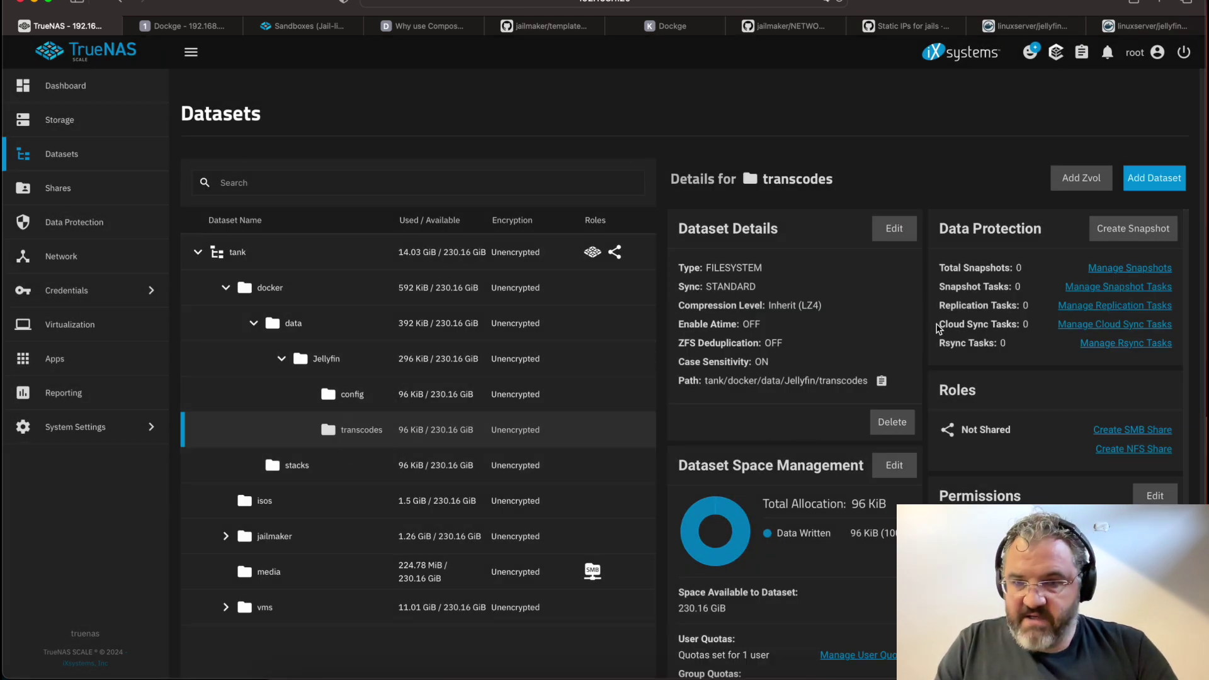
Change the config volume's host path to /mnt/data/jellyfin/config
{"action": "left_click", "coordinate": [177, 29]}
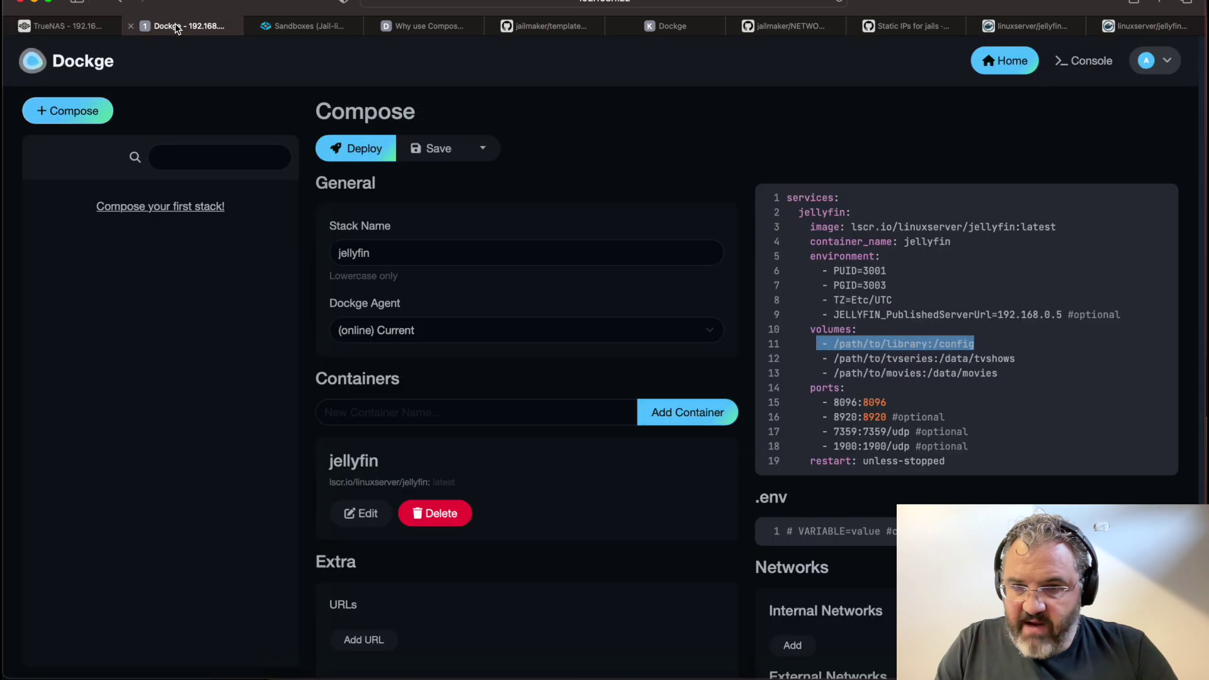
{"action": "left_click", "coordinate": [1024, 350]}
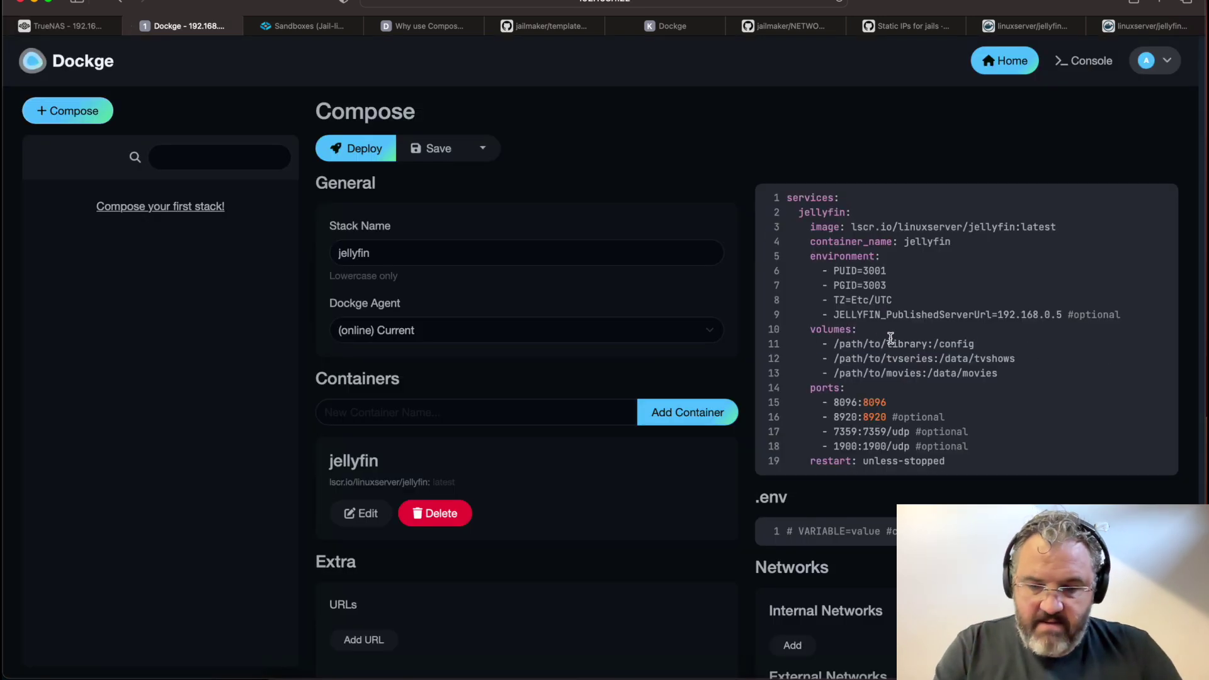
{"action": "left_click", "coordinate": [847, 346]}
{"action": "left_click_drag", "start_coordinate": [847, 346], "coordinate": [927, 346]}
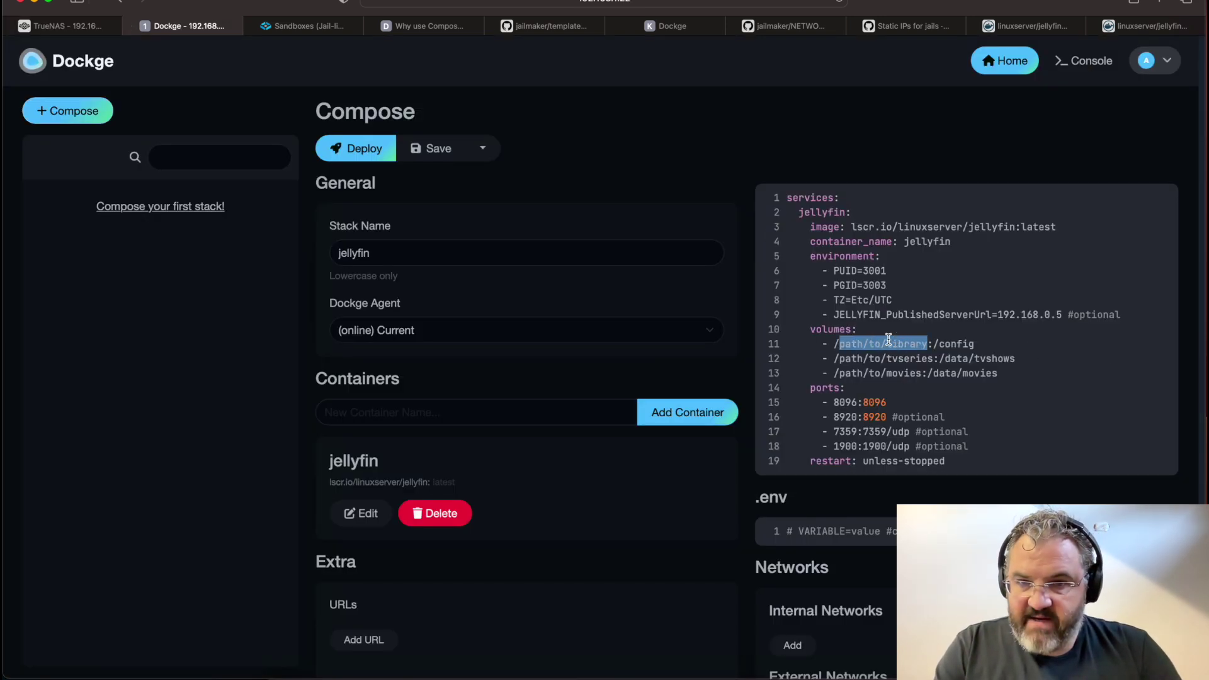
{"action": "type", "text": "mnt/data"}
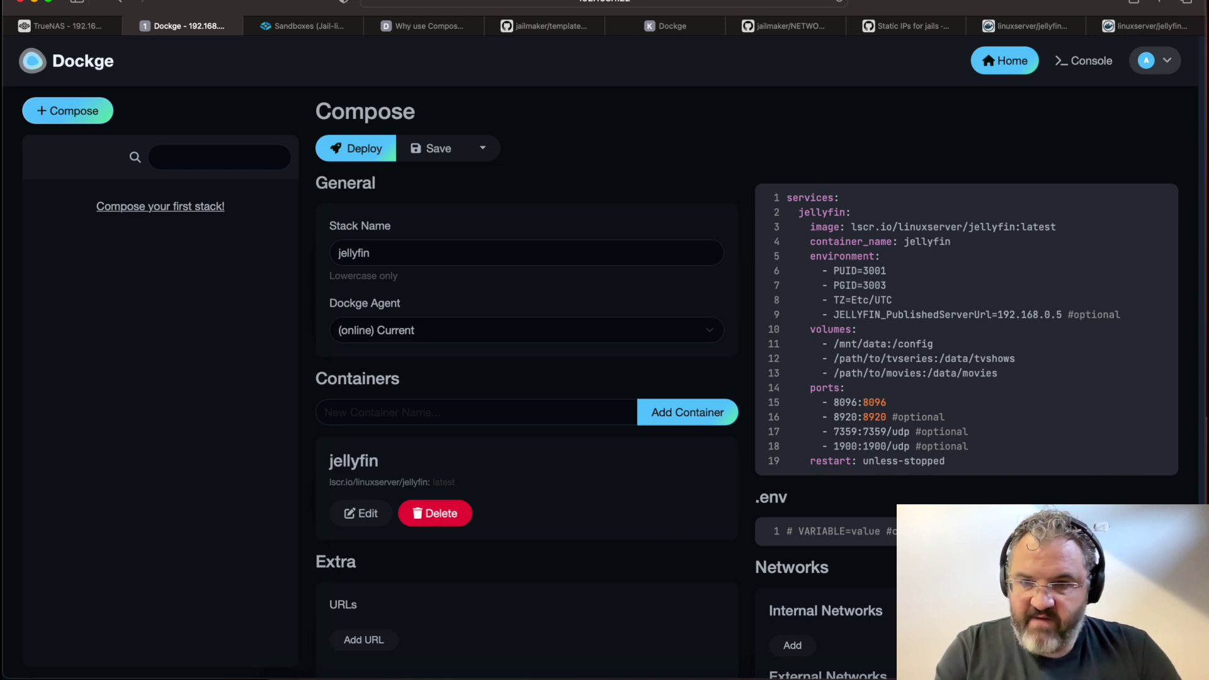
{"action": "type", "text": "/jellyfi"}
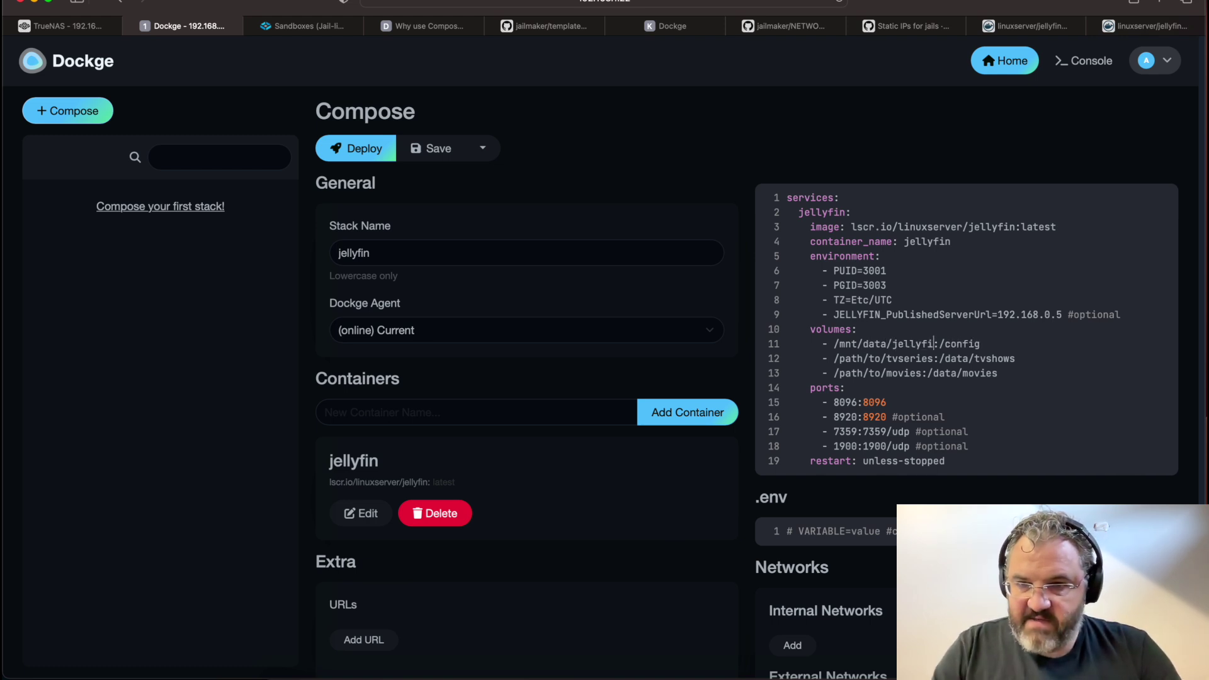
{"action": "type", "text": "n/confi"}
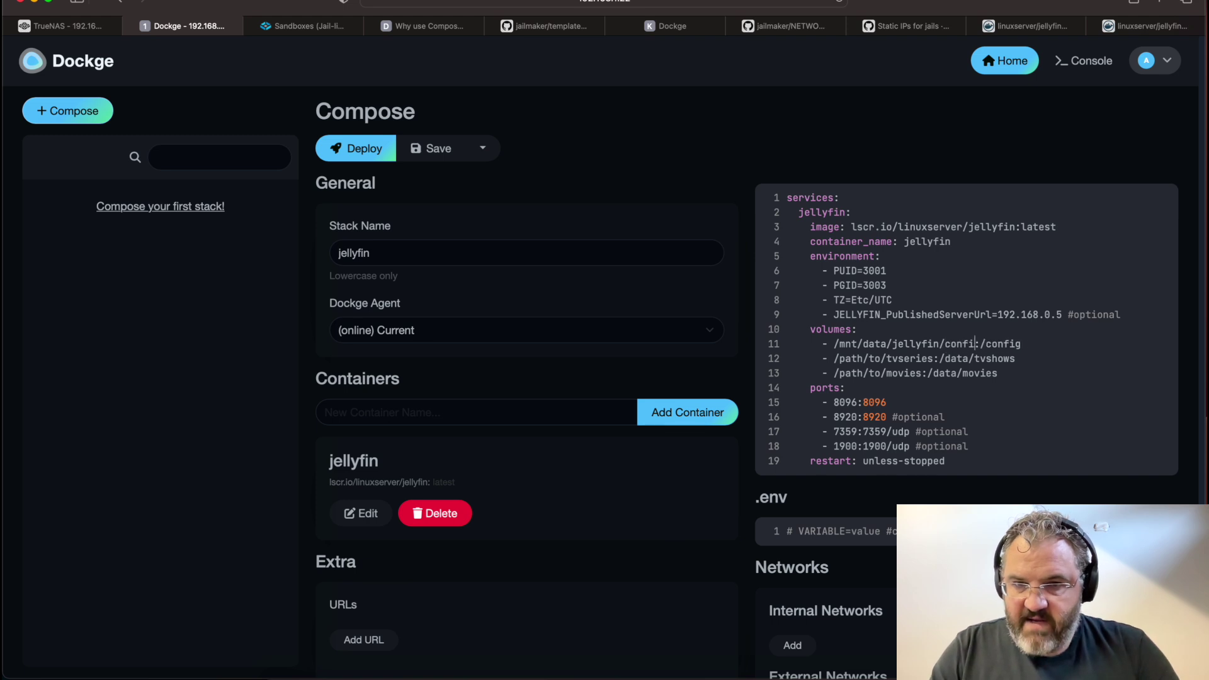
{"action": "type", "text": "g"}
Duplicate the config volume line as a /mnt/data/jellyfin/transcodes:/transcodes mapping
{"action": "left_click_drag", "start_coordinate": [1032, 343], "coordinate": [822, 344]}
{"action": "key", "text": "ctrl+c"}
{"action": "left_click", "coordinate": [1035, 348]}
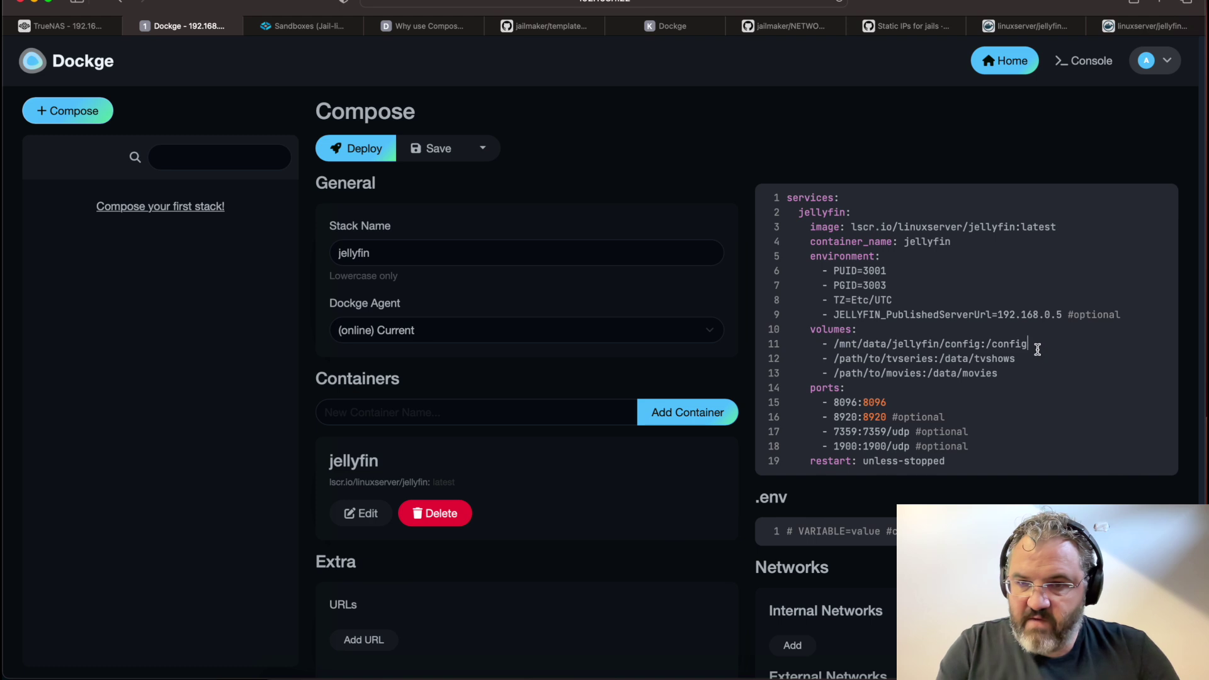
{"action": "key", "text": "Return"}
{"action": "key", "text": "ctrl+v"}
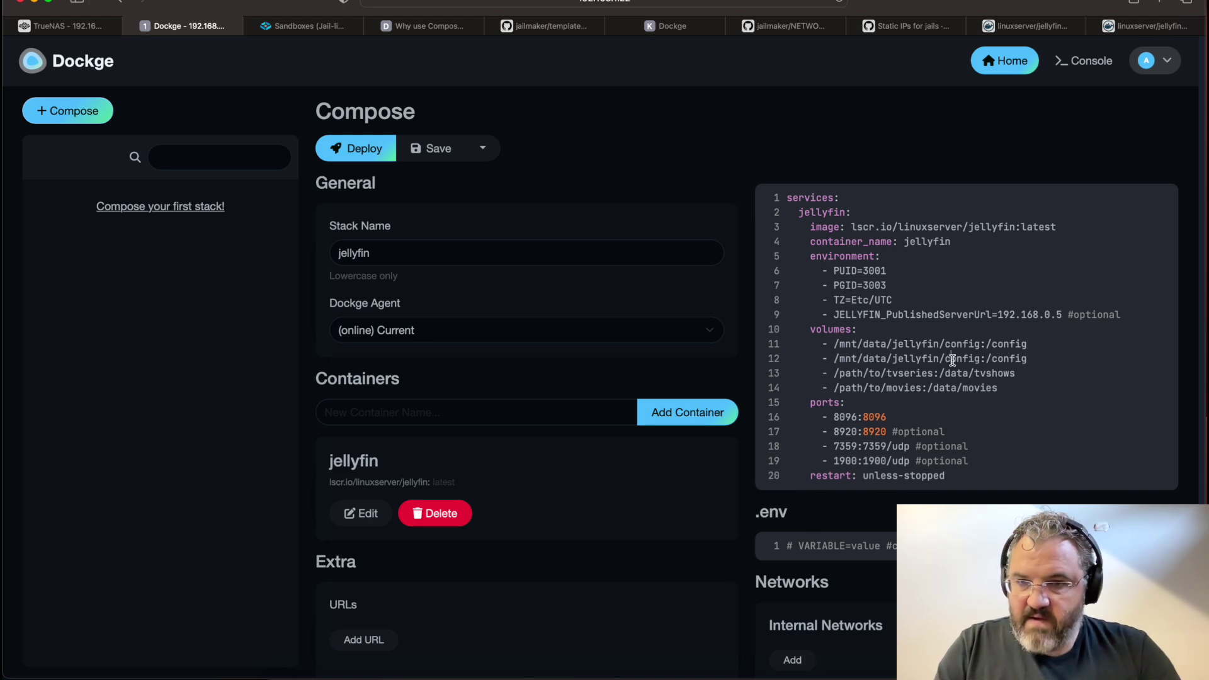
{"action": "double_click", "coordinate": [952, 358]}
{"action": "type", "text": "transcodes"}
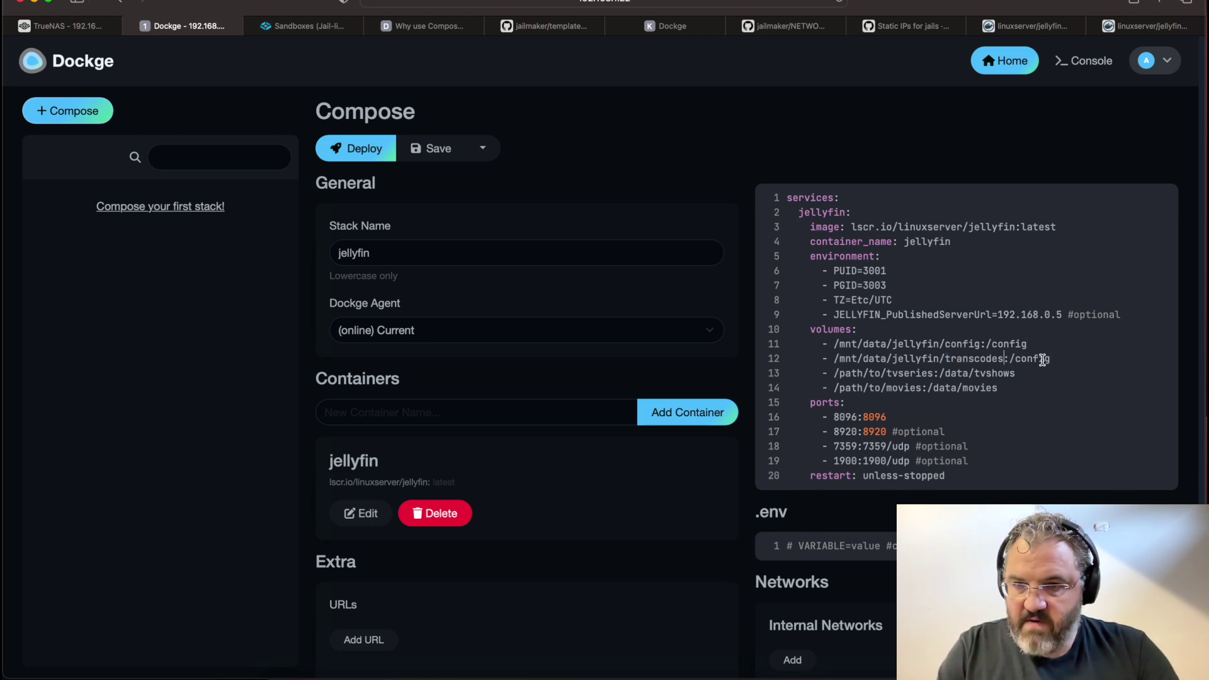
{"action": "double_click", "coordinate": [1040, 358]}
{"action": "type", "text": "transcodes"}
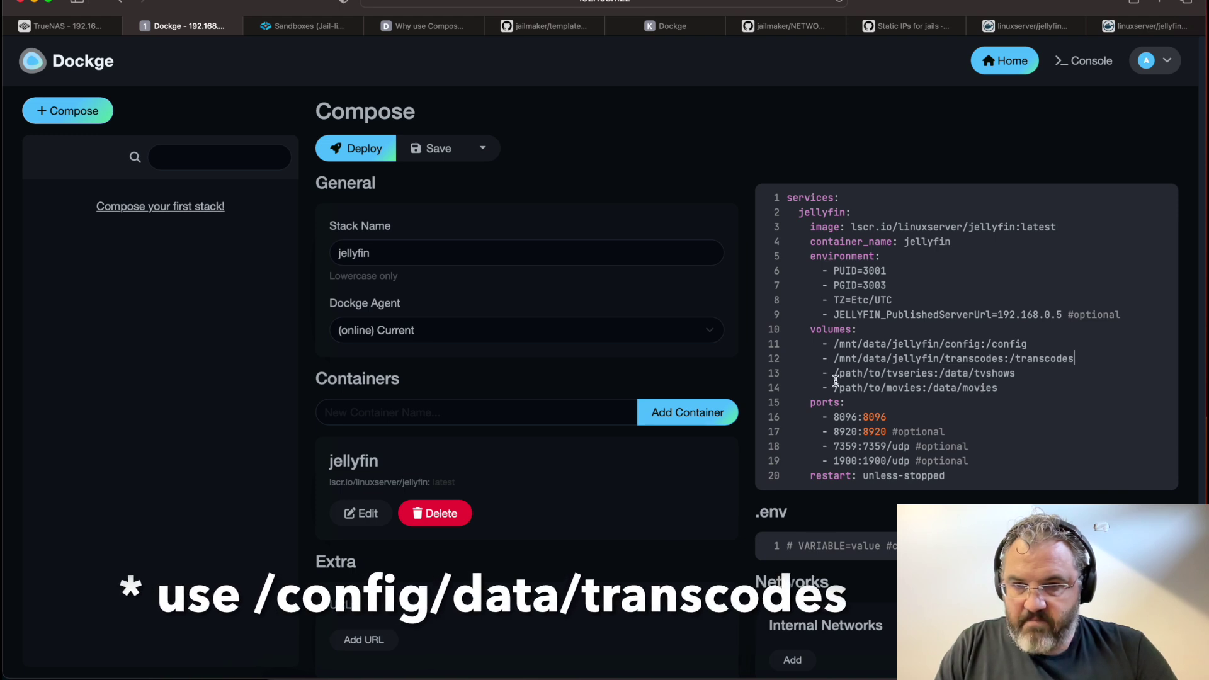
Map /mnt/media to /data, remove the movies volume line, and save the stack
{"action": "type", "text": "mnt/media"}
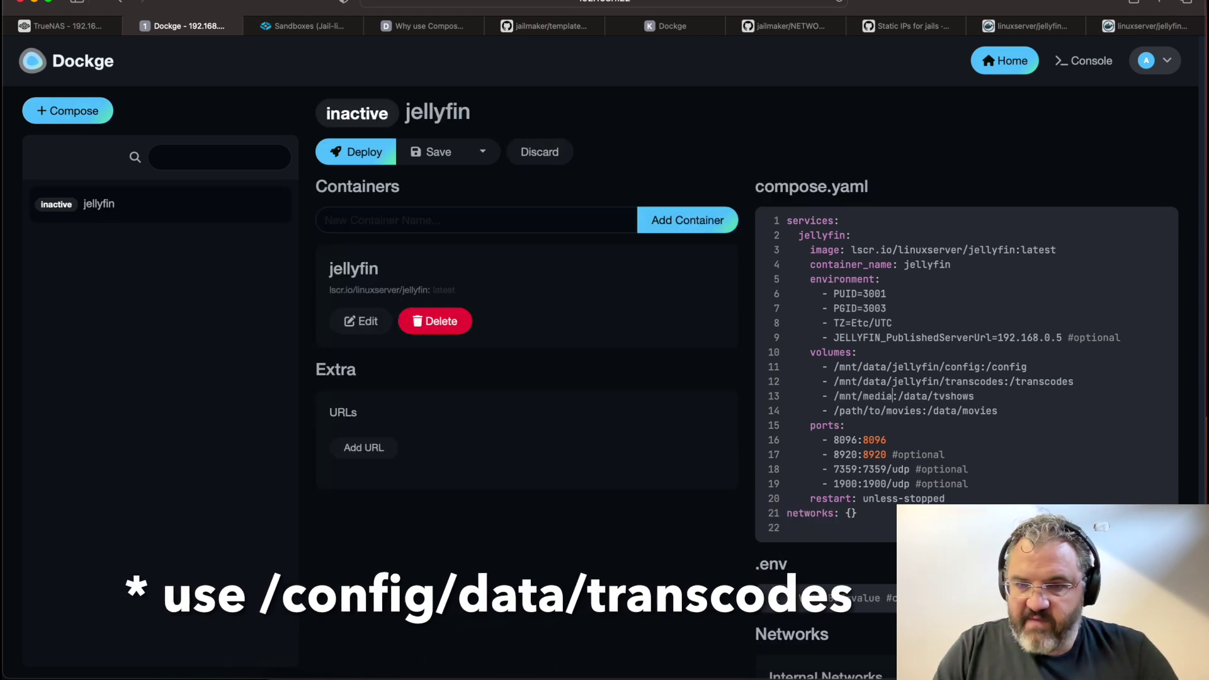
{"action": "double_click", "coordinate": [954, 396]}
{"action": "key", "text": "BackSpace"}
{"action": "key", "text": "BackSpace"}
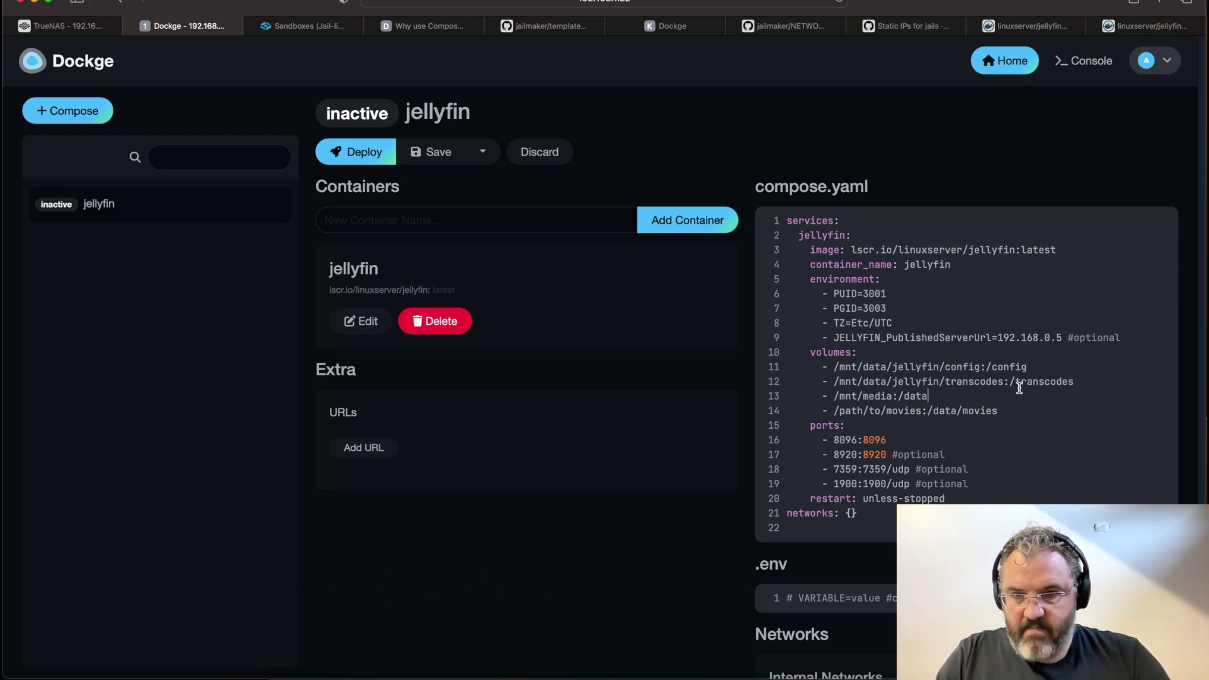
{"action": "triple_click", "coordinate": [841, 412]}
{"action": "key", "text": "BackSpace"}
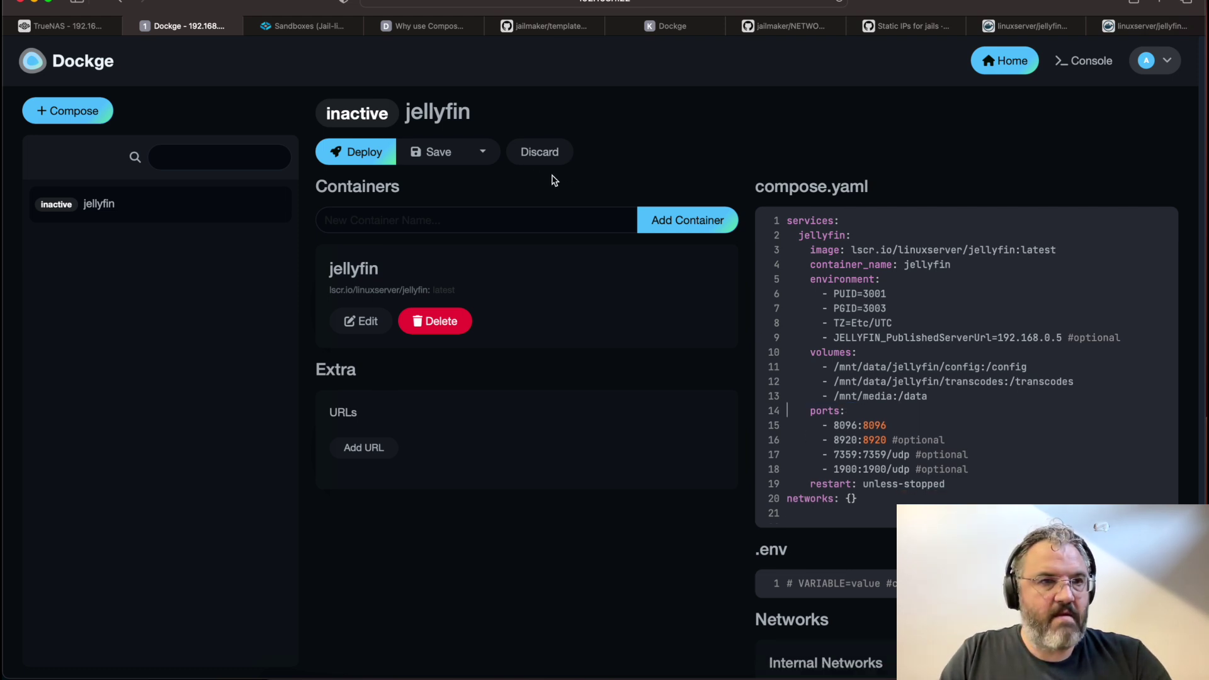
{"action": "left_click", "coordinate": [434, 153]}
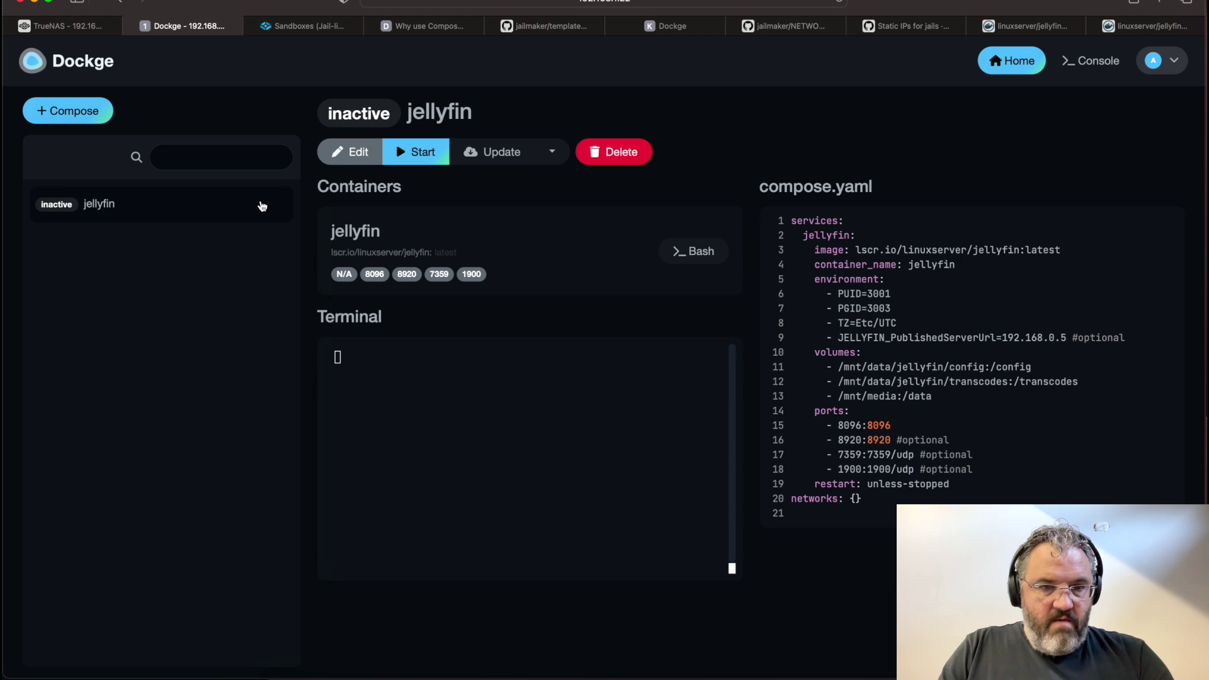
{"action": "left_click", "coordinate": [66, 26]}
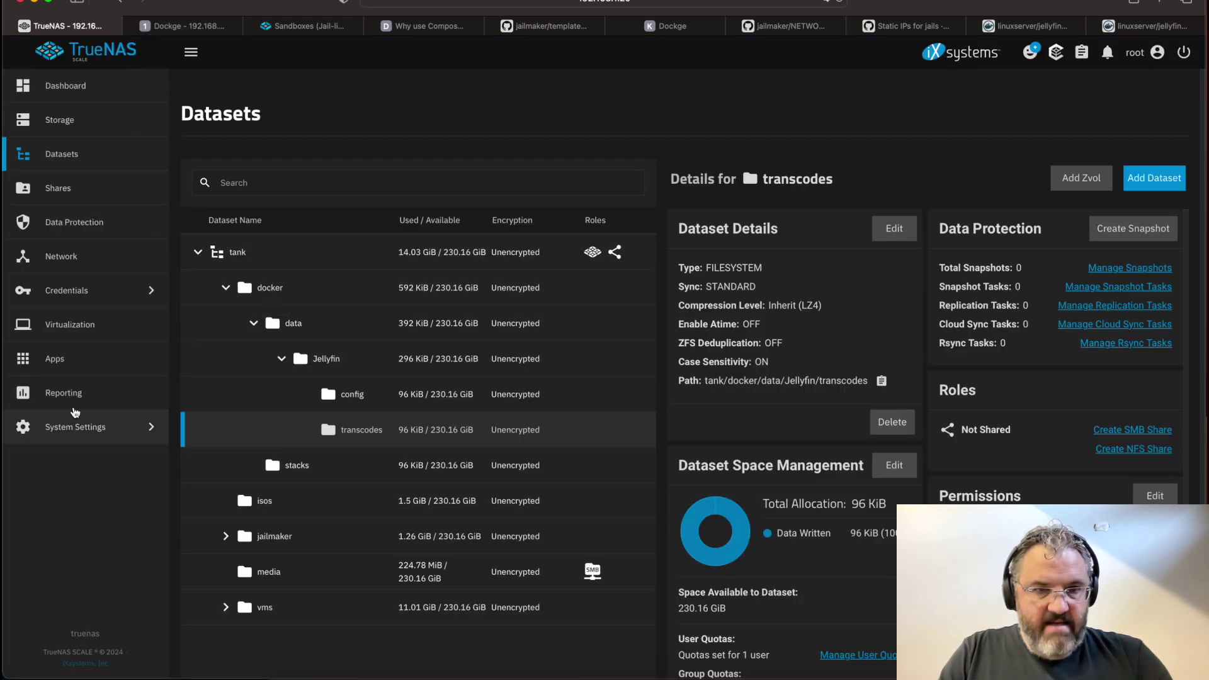
Open the TrueNAS shell and edit the docker jail config with jlmkr edit docker
{"action": "left_click", "coordinate": [83, 427]}
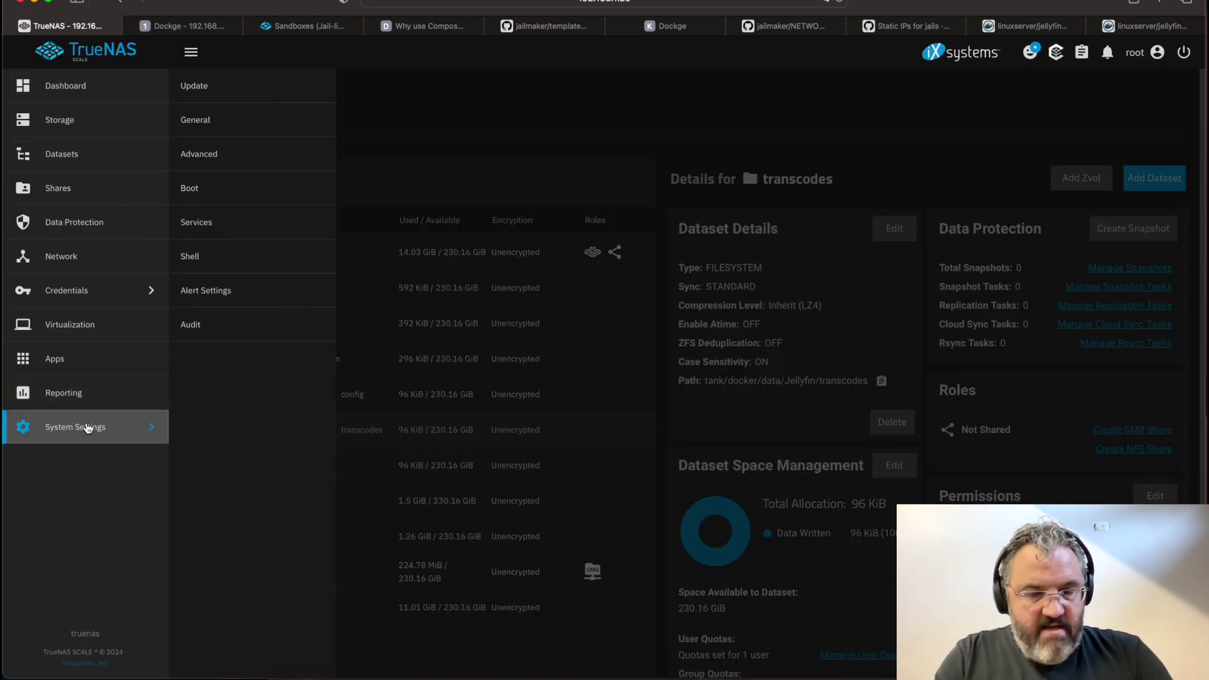
{"action": "left_click", "coordinate": [195, 254]}
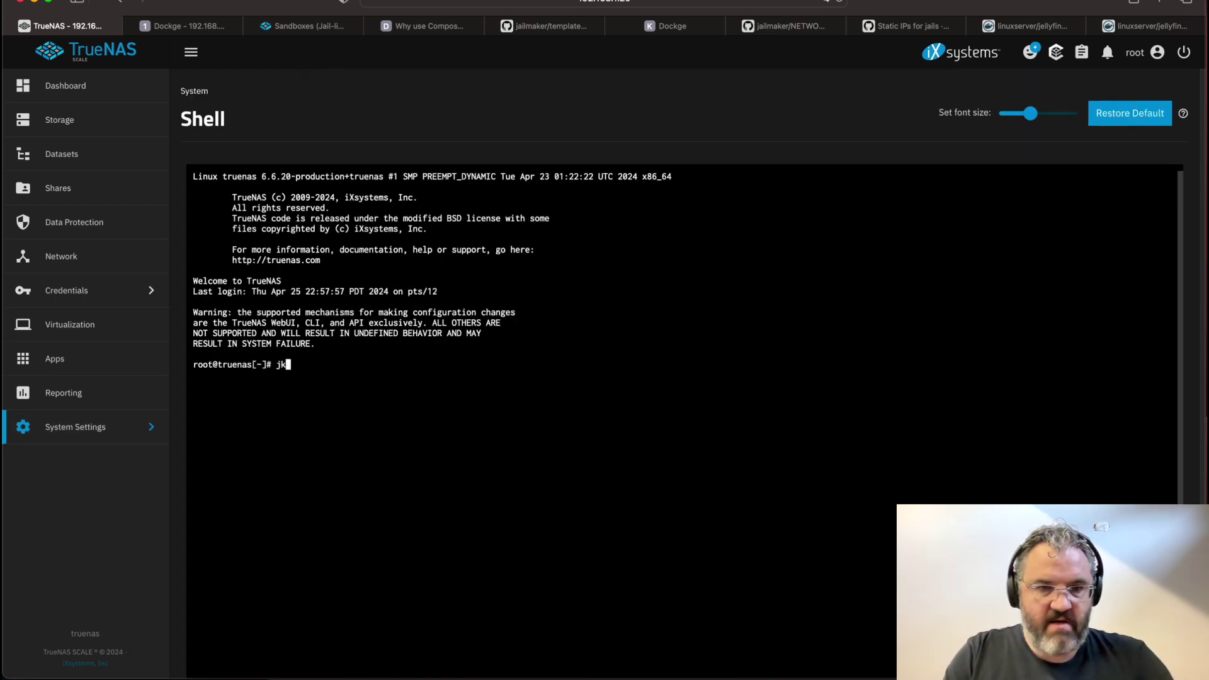
{"action": "type", "text": "jlmkr edit d"}
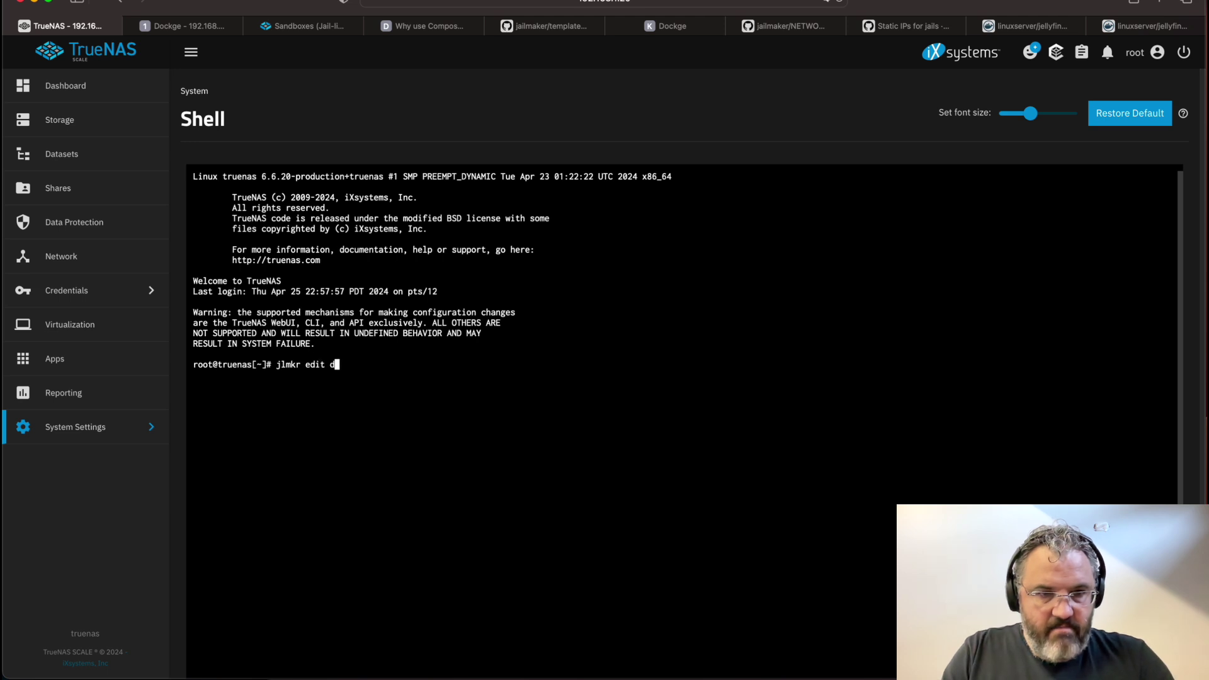
{"action": "type", "text": "ocker"}
{"action": "key", "text": "Return"}
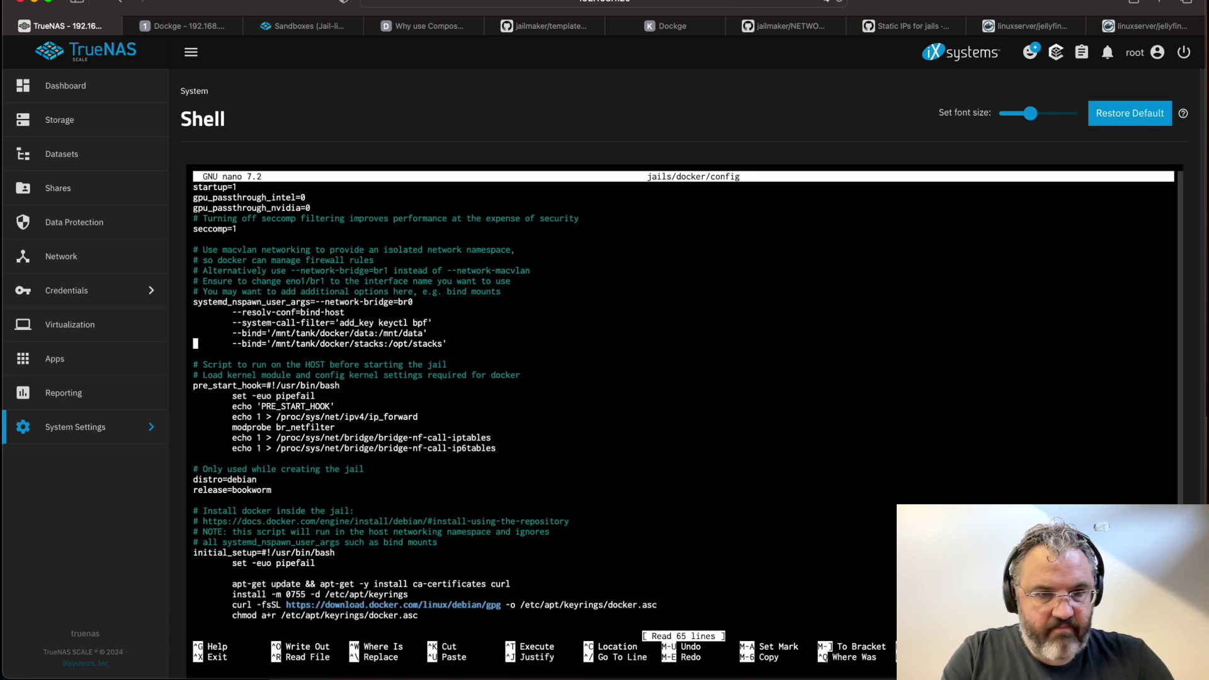
Add --bind='/mnt/tank/media:/mnt/media' to the jail config, save it, and run jlmkr restart docker
{"action": "key", "text": "Return"}
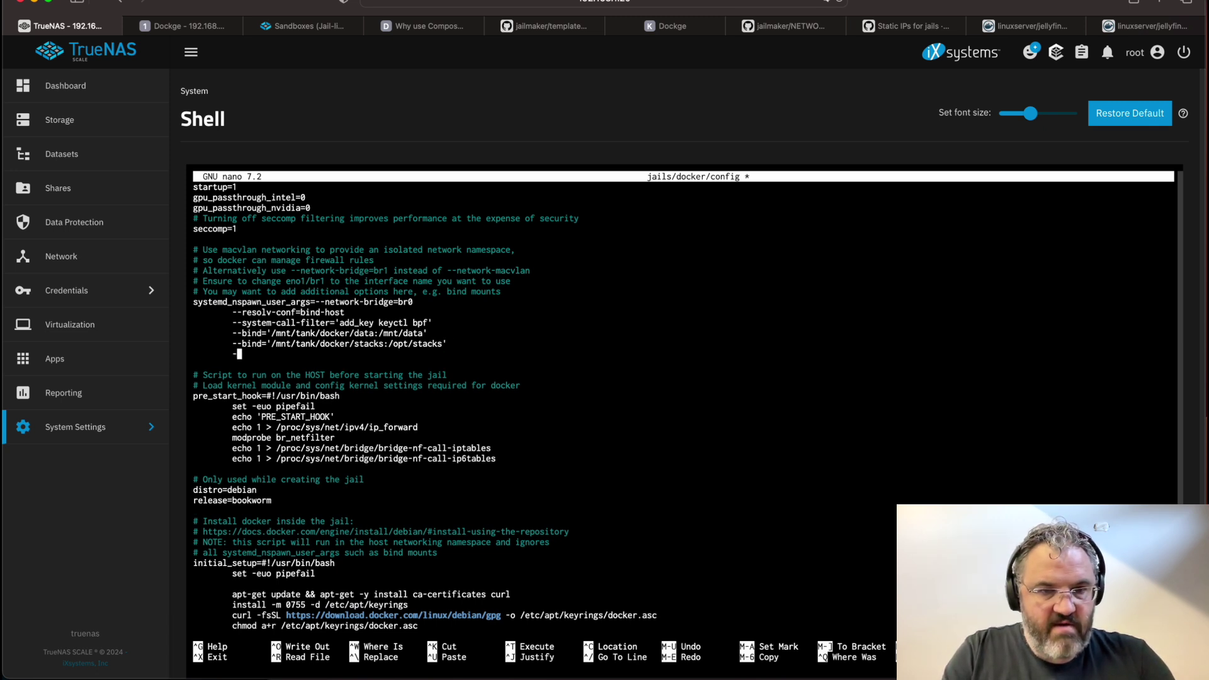
{"action": "type", "text": "--bind='"}
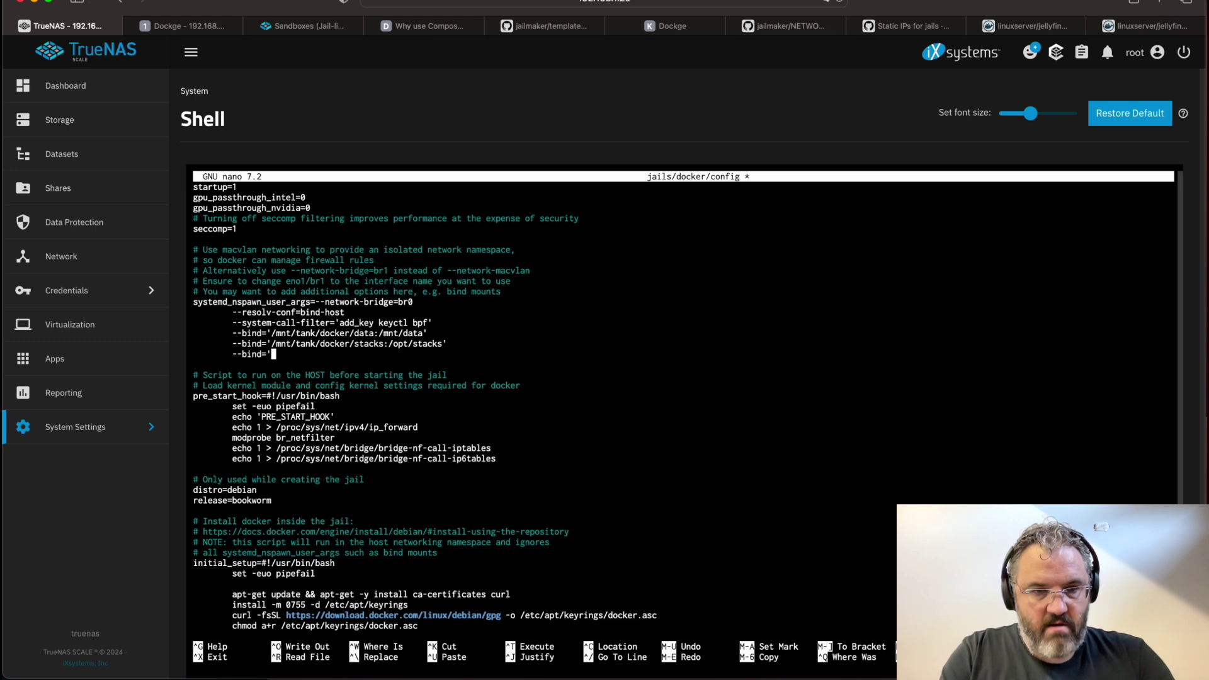
{"action": "type", "text": "/mnt/tank/"}
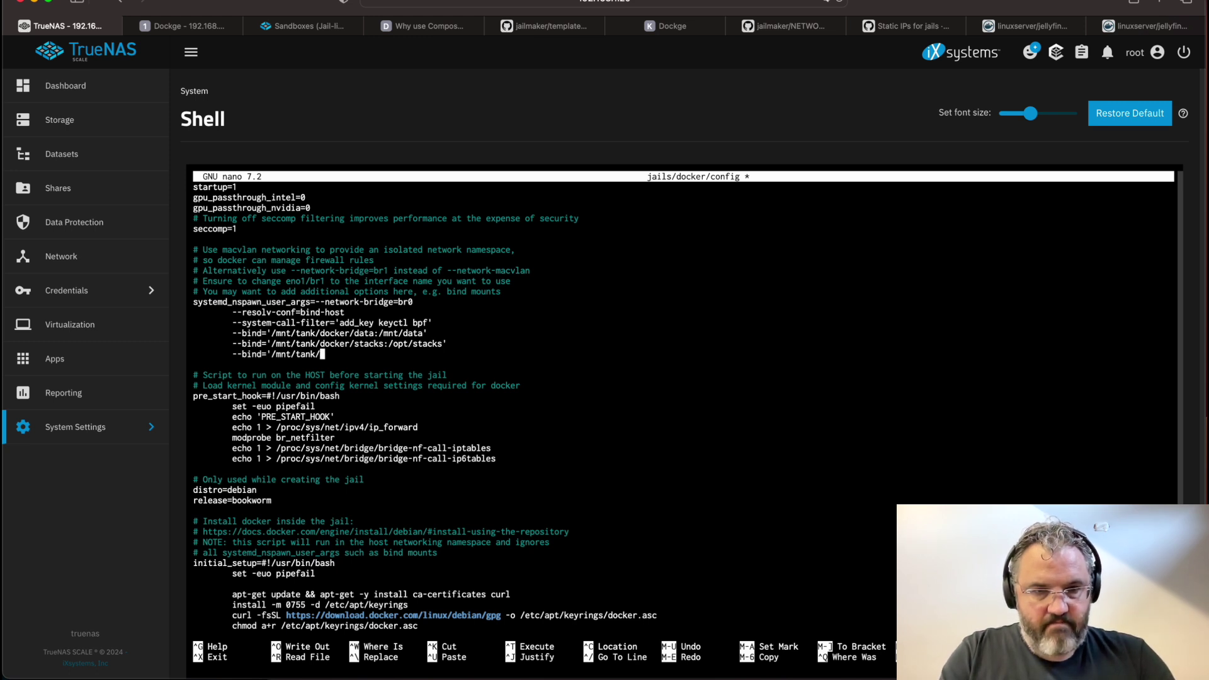
{"action": "type", "text": "media:/"}
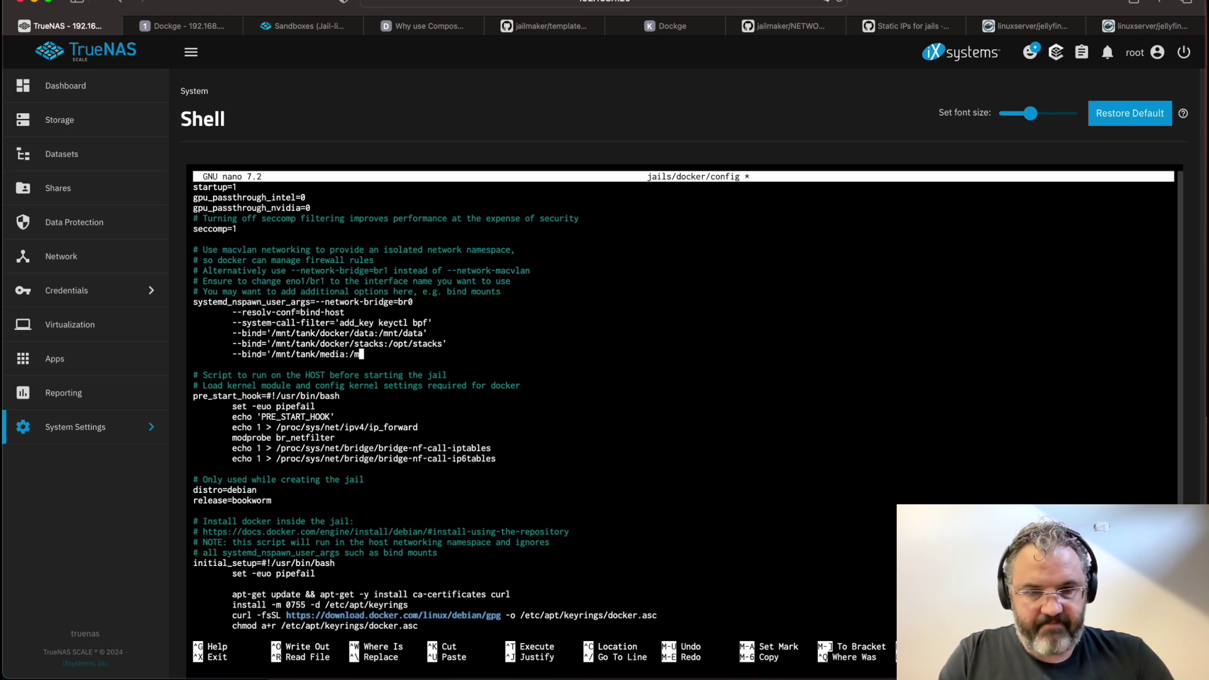
{"action": "type", "text": "mnt/media"}
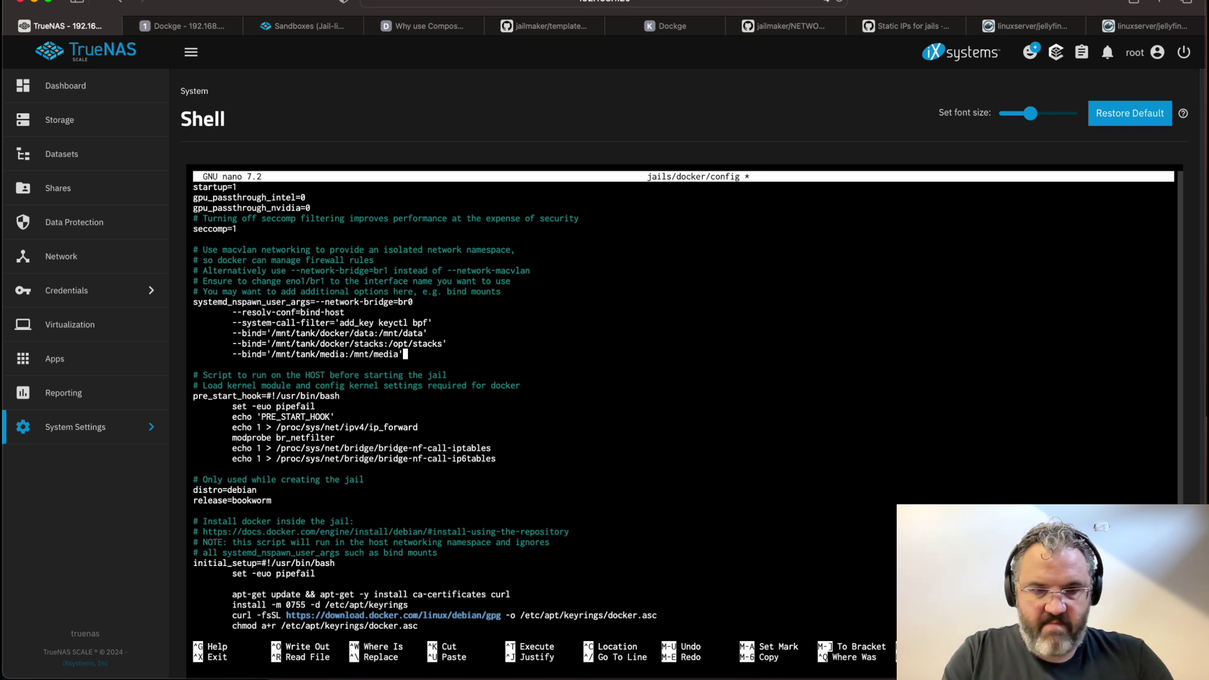
{"action": "key", "text": "ctrl+x"}
{"action": "key", "text": "y"}
{"action": "key", "text": "Return"}
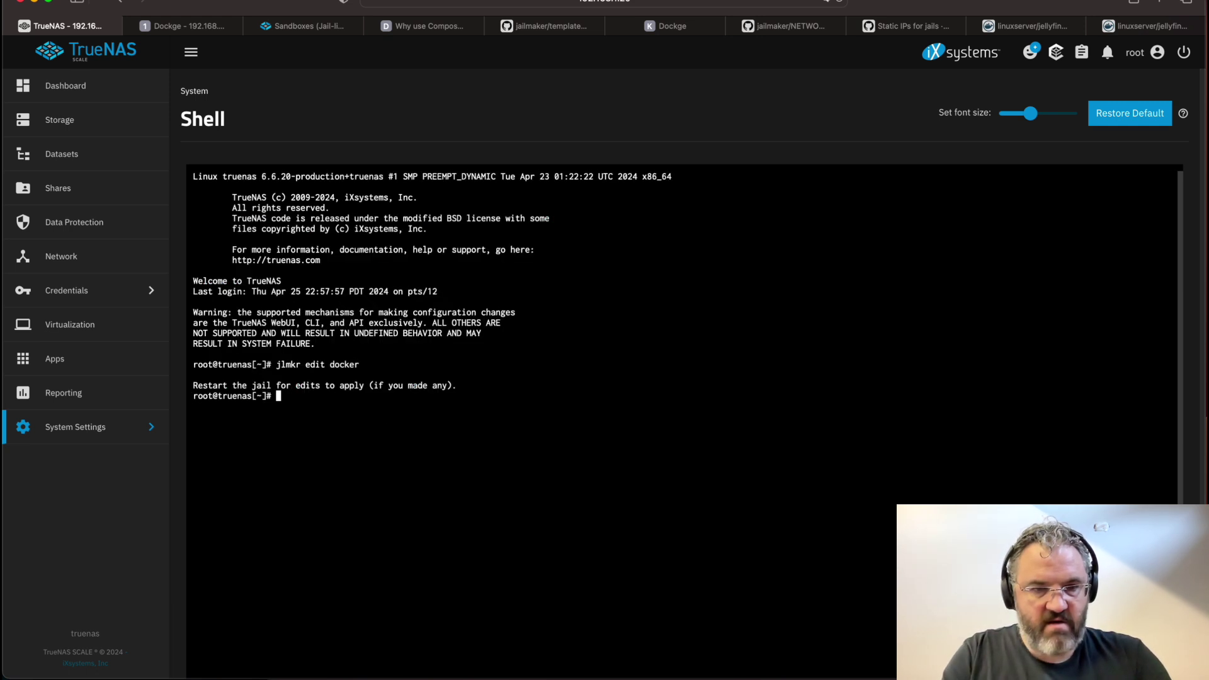
{"action": "type", "text": "jlmkr restart docker"}
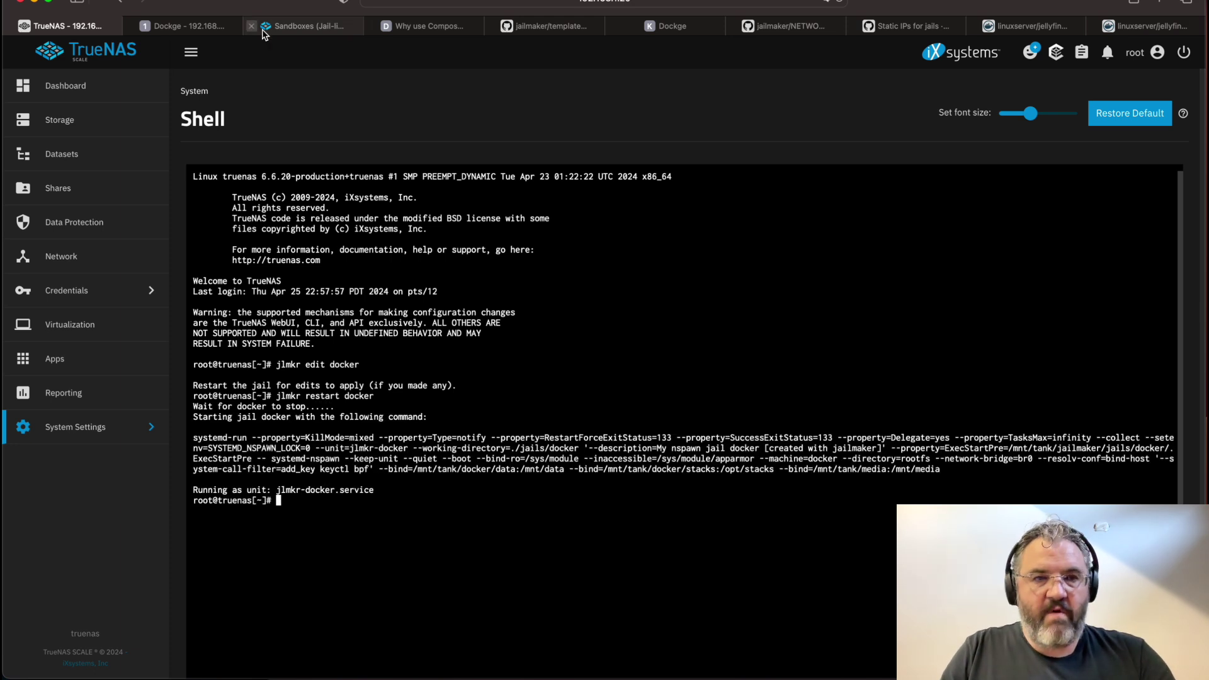
Set JELLYFIN_PublishedServerUrl to 192.168.1.22:8096 in the jellyfin compose.yaml and save the stack
{"action": "left_click", "coordinate": [183, 26]}
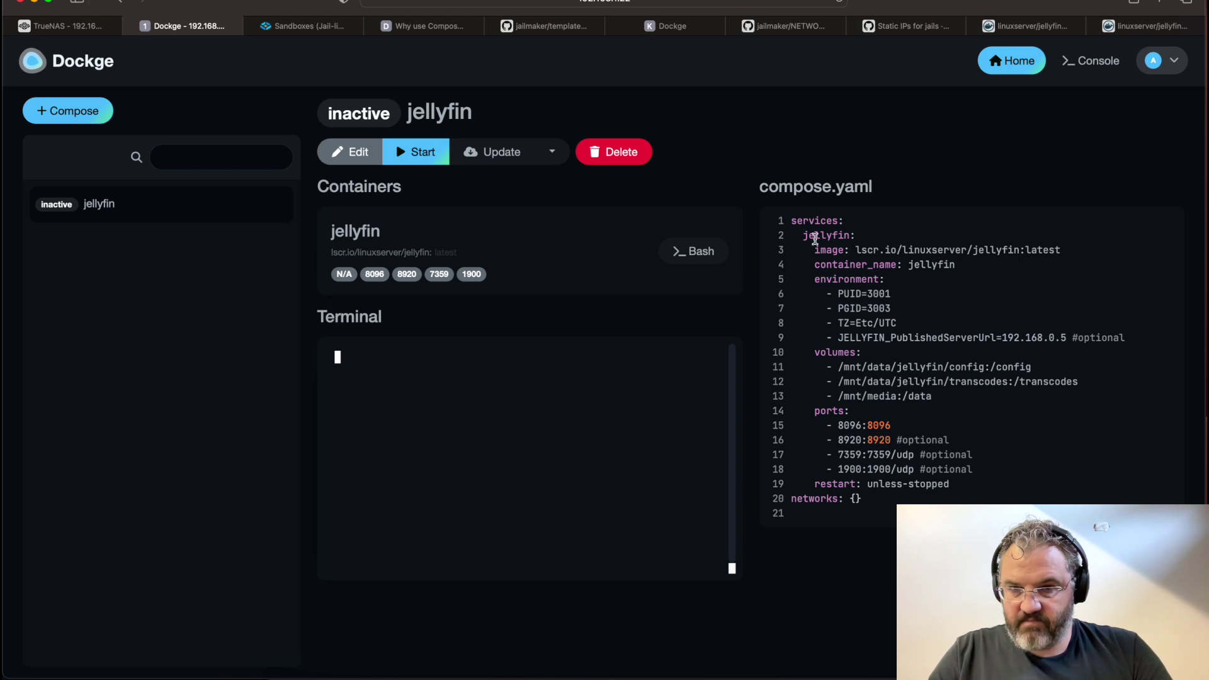
{"action": "left_click", "coordinate": [886, 422]}
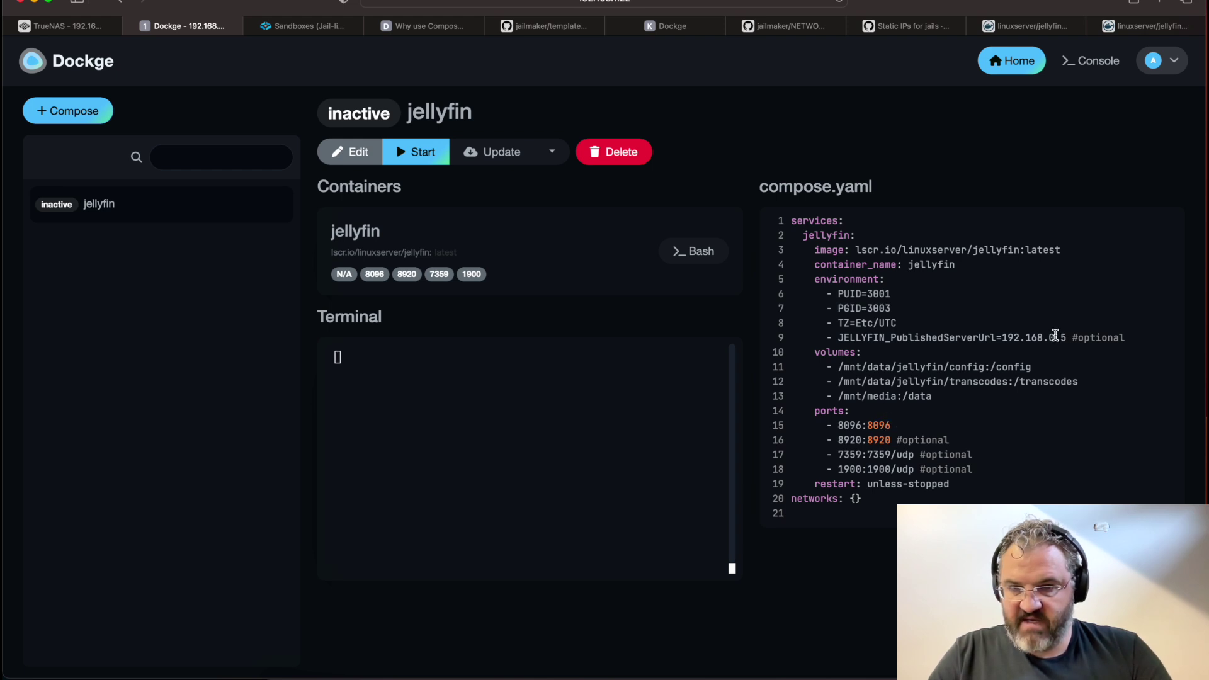
{"action": "left_click_drag", "start_coordinate": [944, 397], "coordinate": [980, 397]}
{"action": "left_click", "coordinate": [981, 397]}
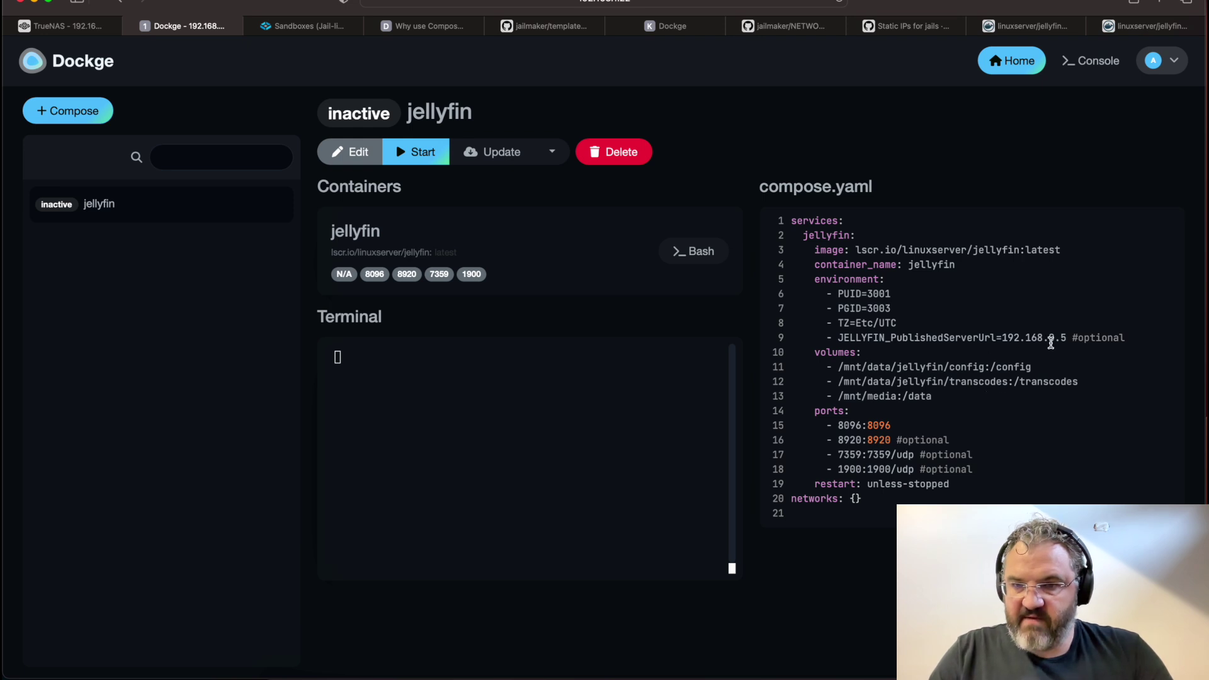
{"action": "double_click", "coordinate": [1049, 340]}
{"action": "left_click", "coordinate": [350, 152]}
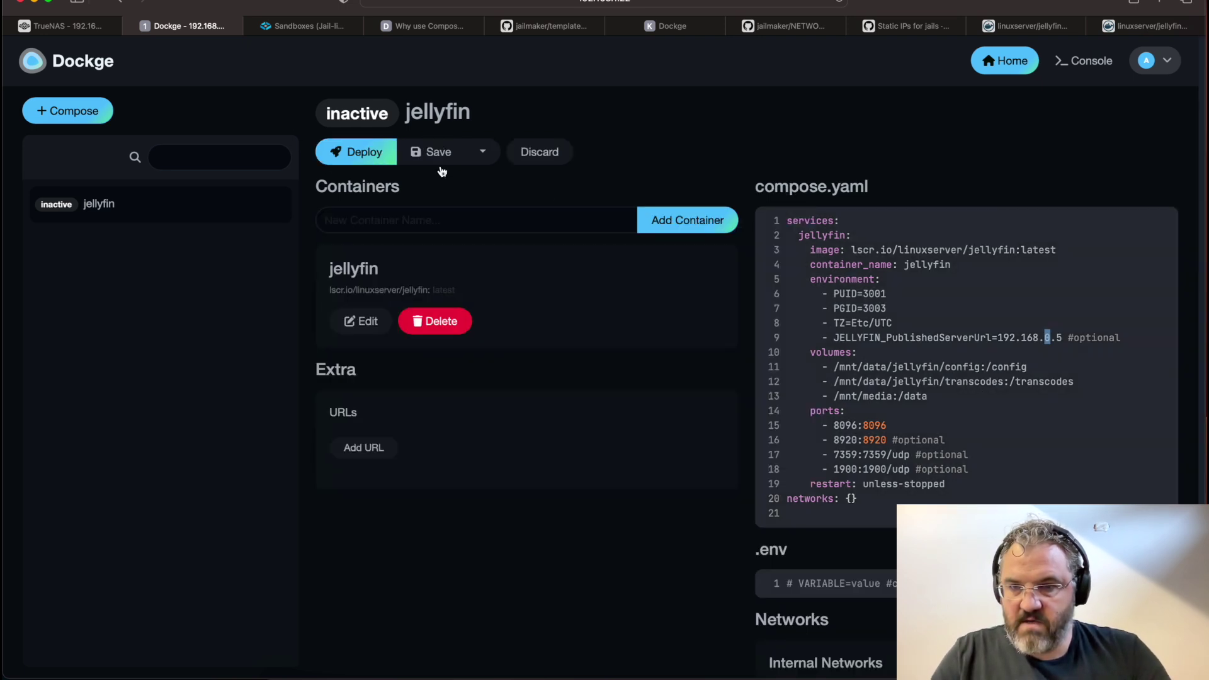
{"action": "left_click", "coordinate": [1045, 339]}
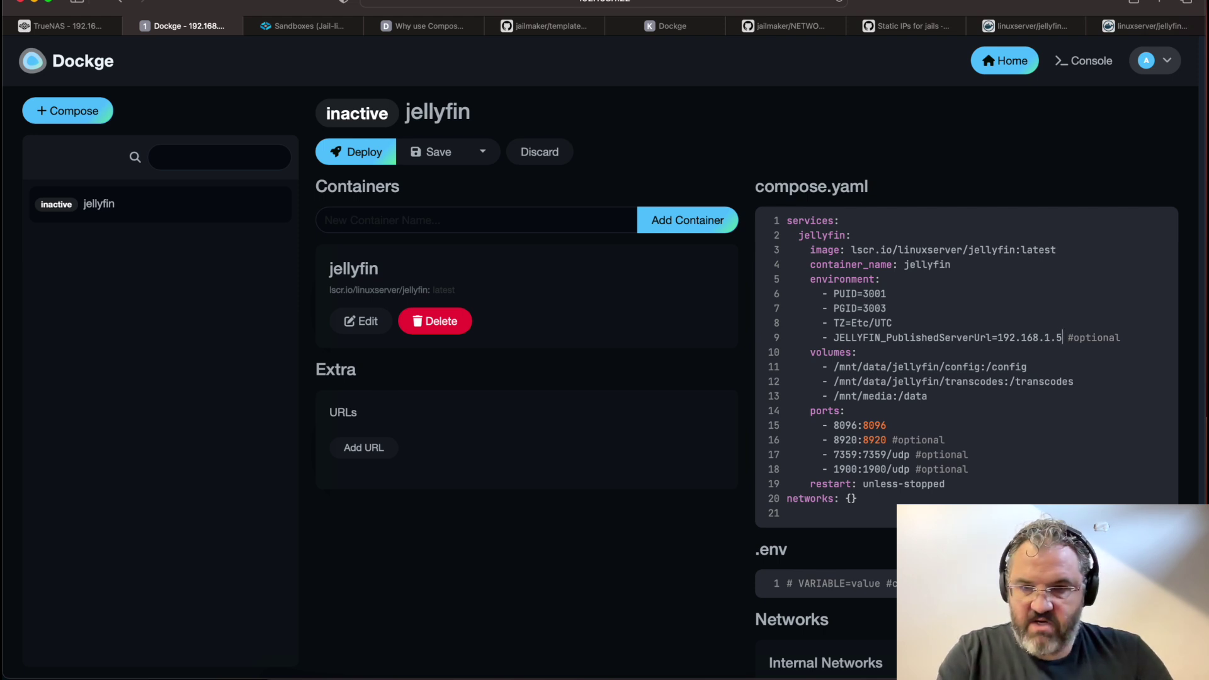
{"action": "key", "text": "BackSpace"}
{"action": "type", "text": "22:"}
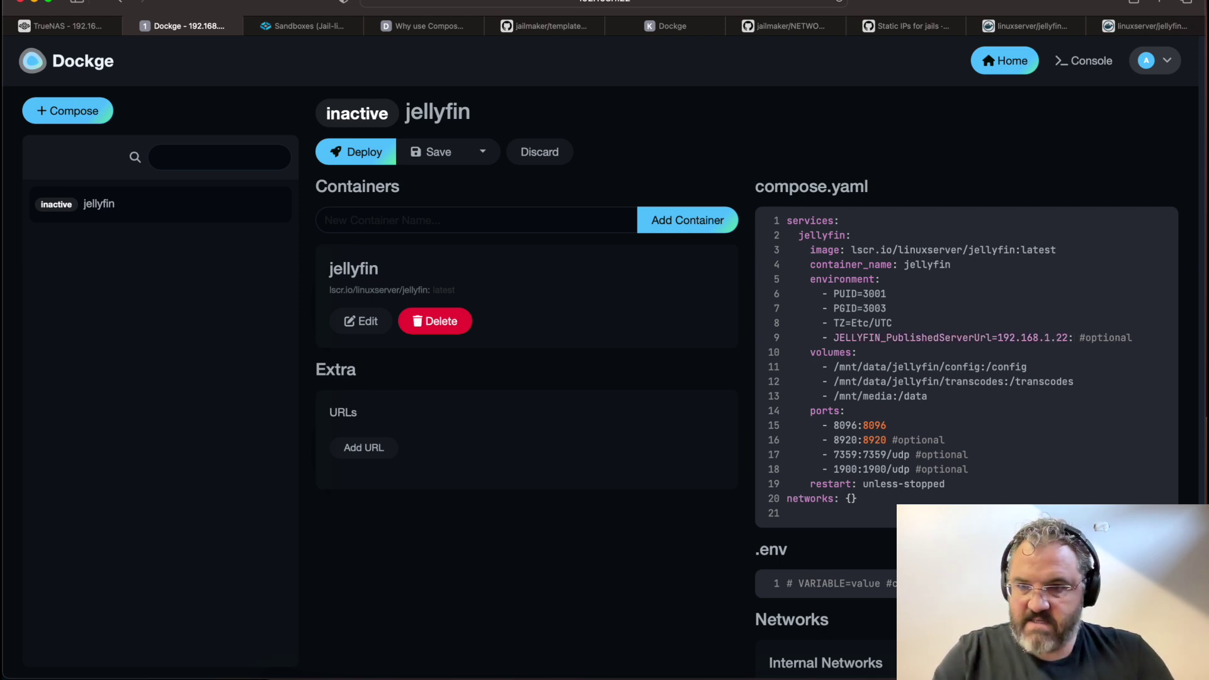
{"action": "type", "text": "8096"}
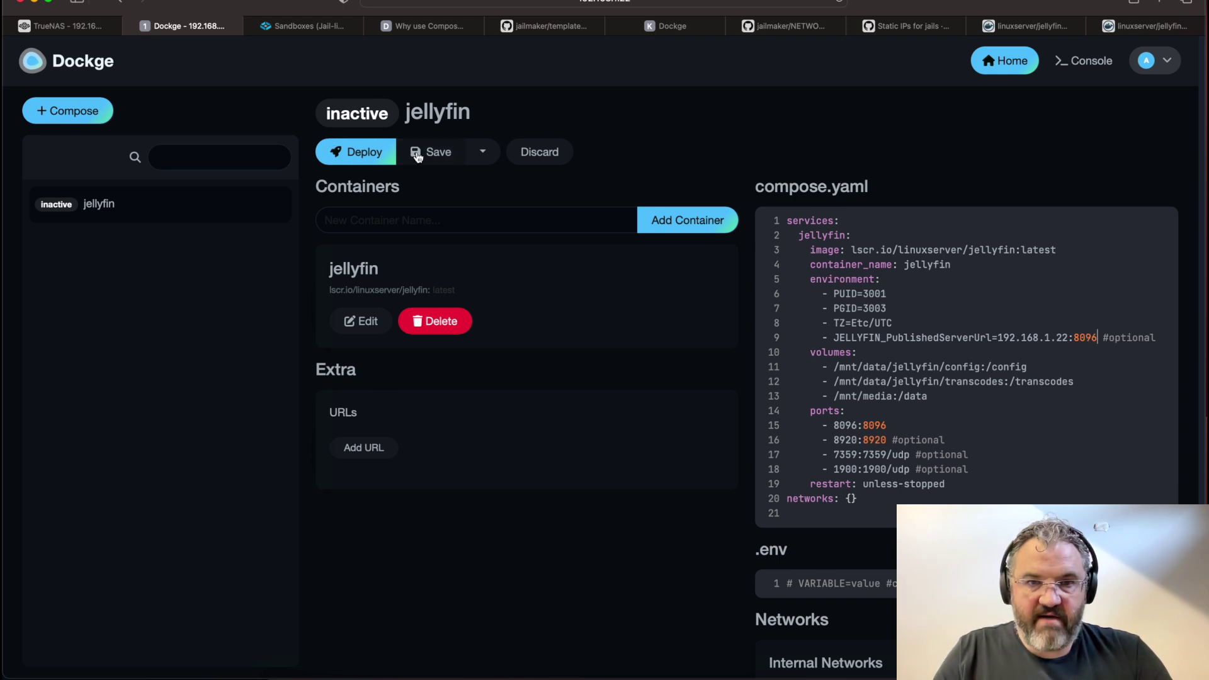
{"action": "left_click", "coordinate": [437, 156]}
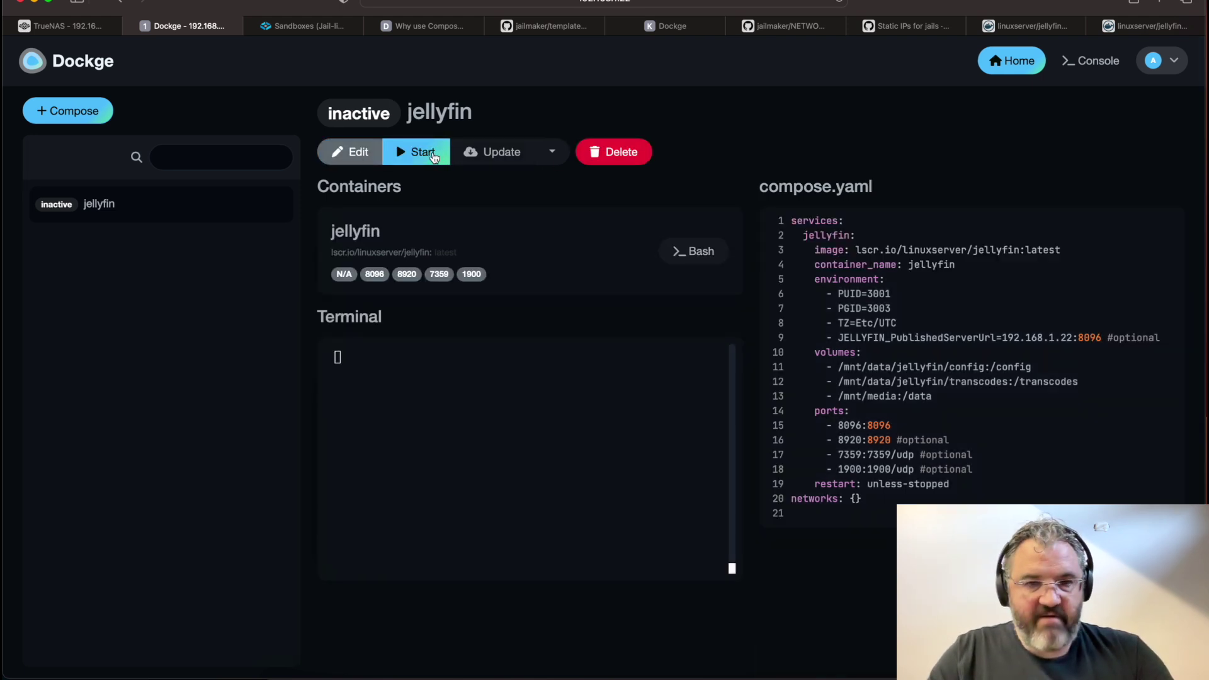
Start the jellyfin stack, follow its log, and open the Jellyfin web interface on port 8096
{"action": "left_click", "coordinate": [433, 154]}
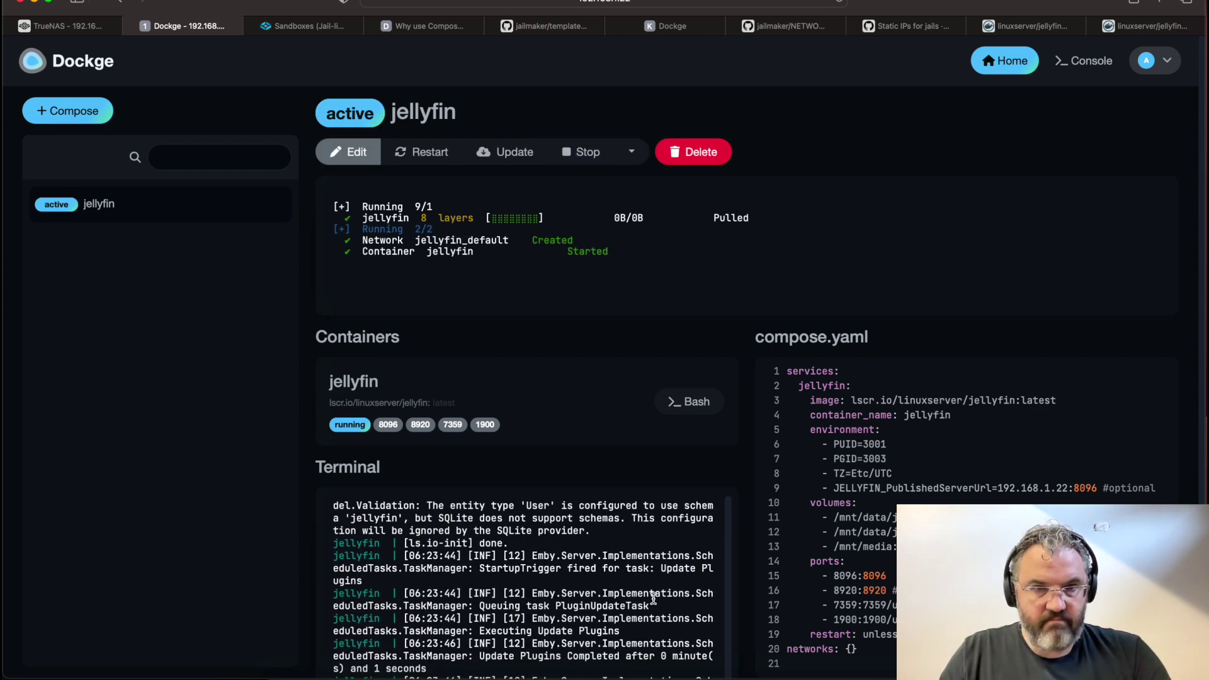
{"action": "scroll", "coordinate": [724, 576], "scroll_direction": "down", "scroll_amount": 3}
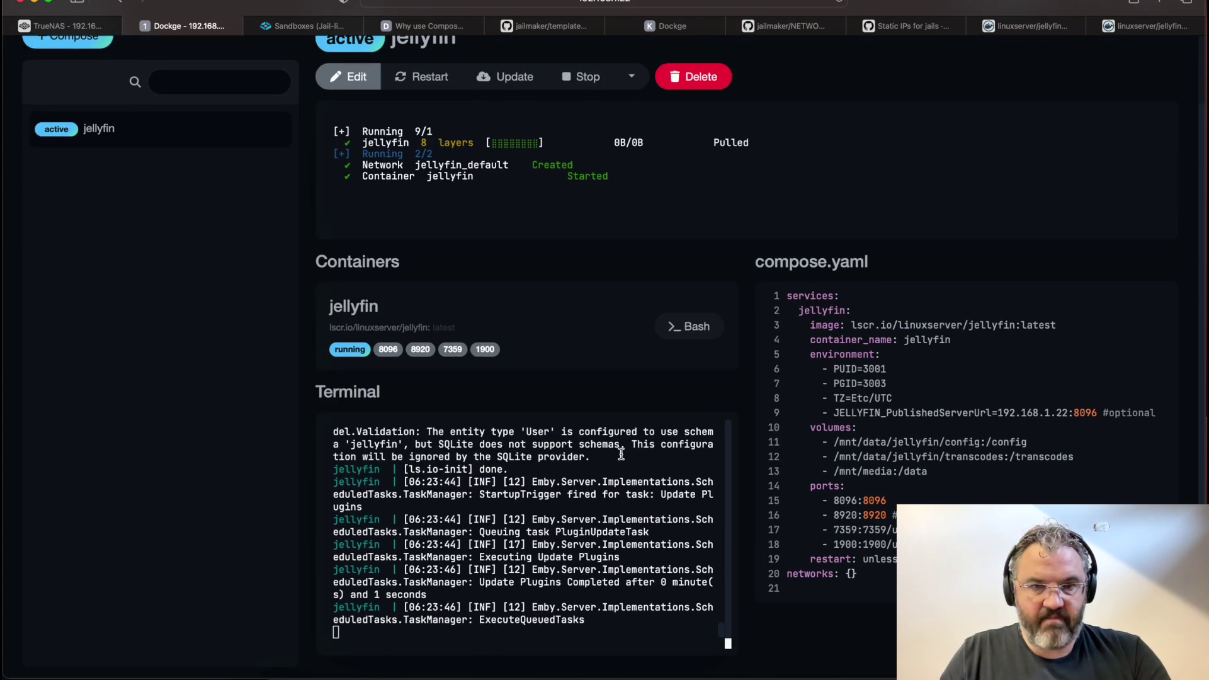
{"action": "left_click", "coordinate": [388, 349]}
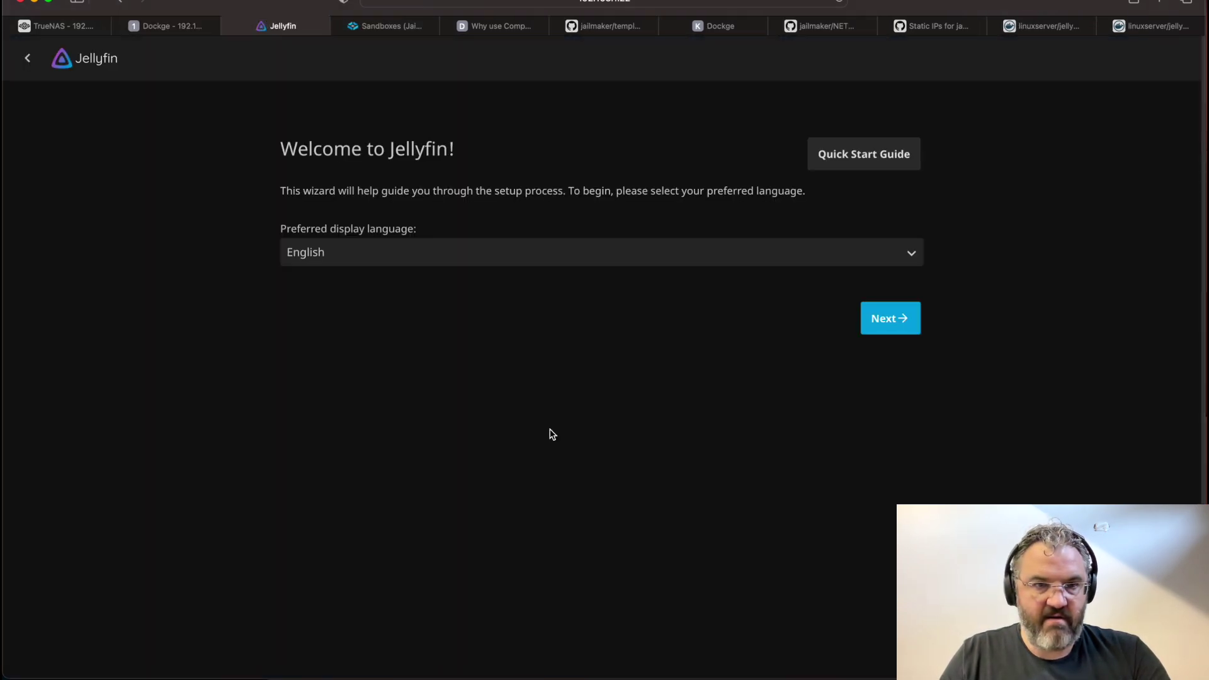
Accept the default display language and create the admin user account
{"action": "left_click", "coordinate": [889, 319]}
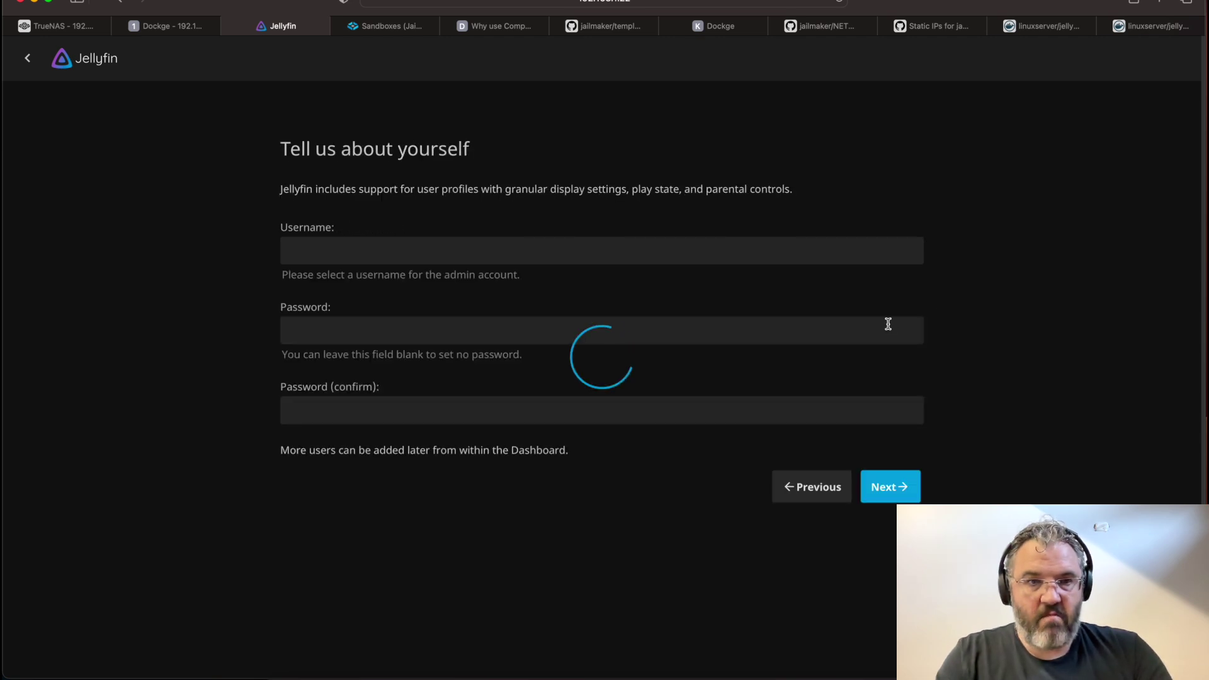
{"action": "left_click", "coordinate": [397, 262]}
{"action": "key", "text": "super+a"}
{"action": "type", "text": "stux"}
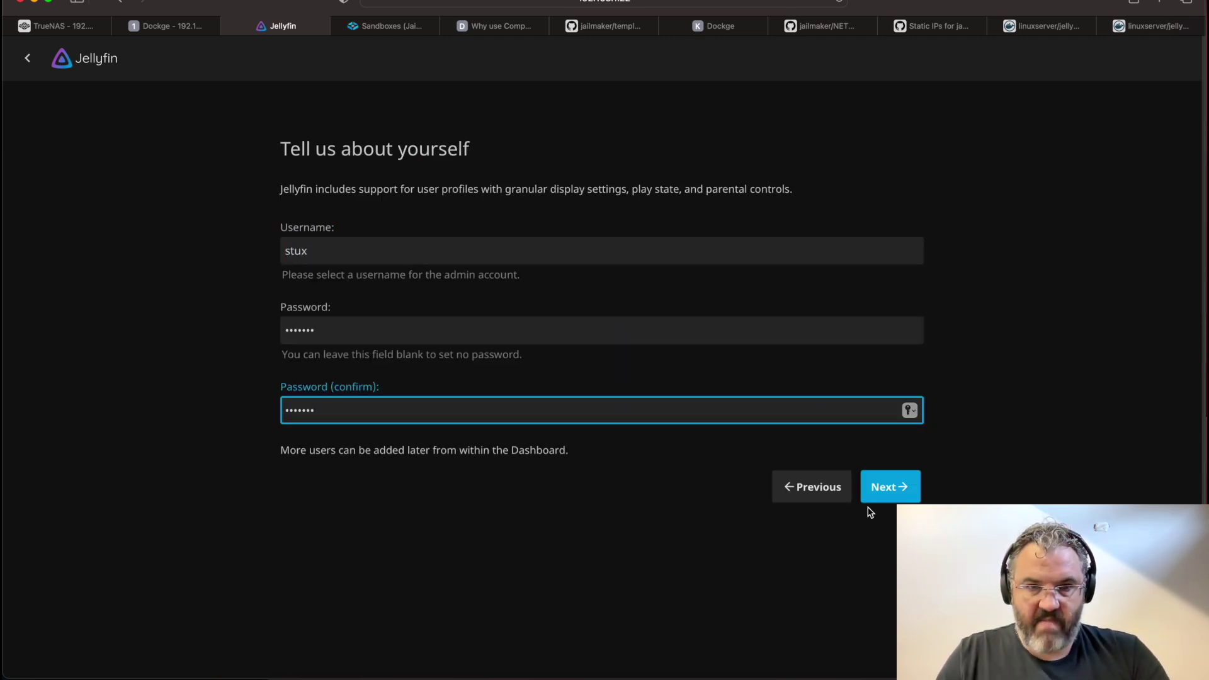
{"action": "left_click", "coordinate": [876, 498]}
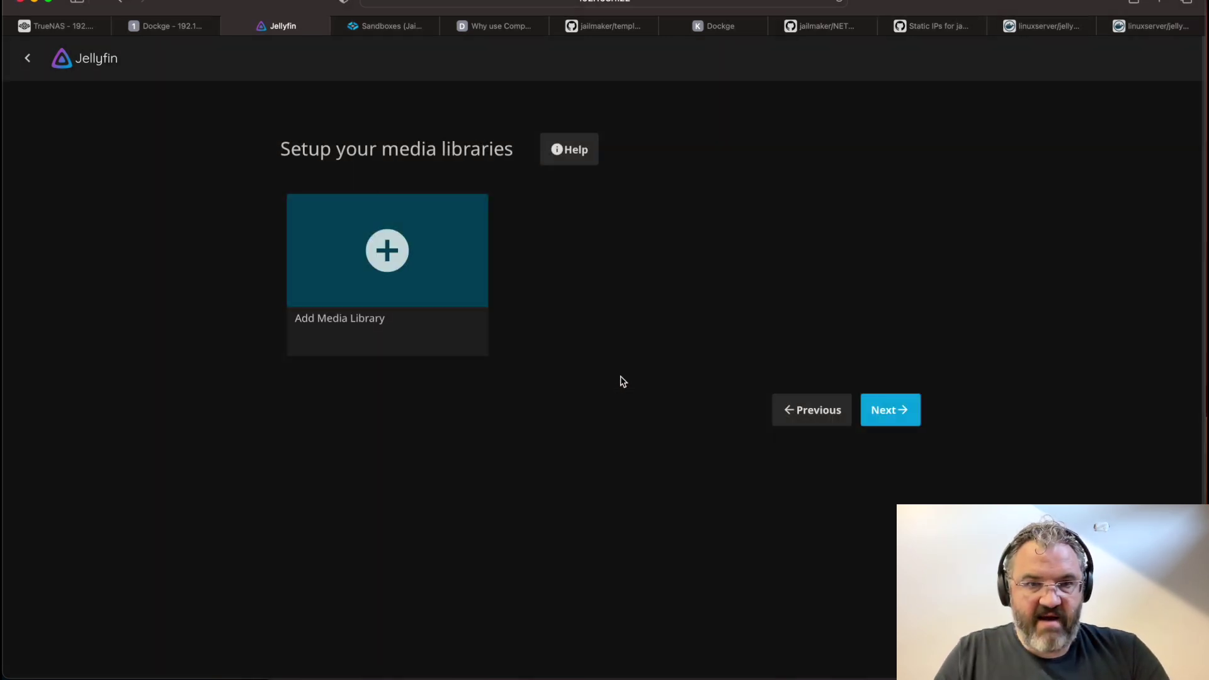
Add a Shows media library with the folder /data/recordings
{"action": "left_click", "coordinate": [396, 250]}
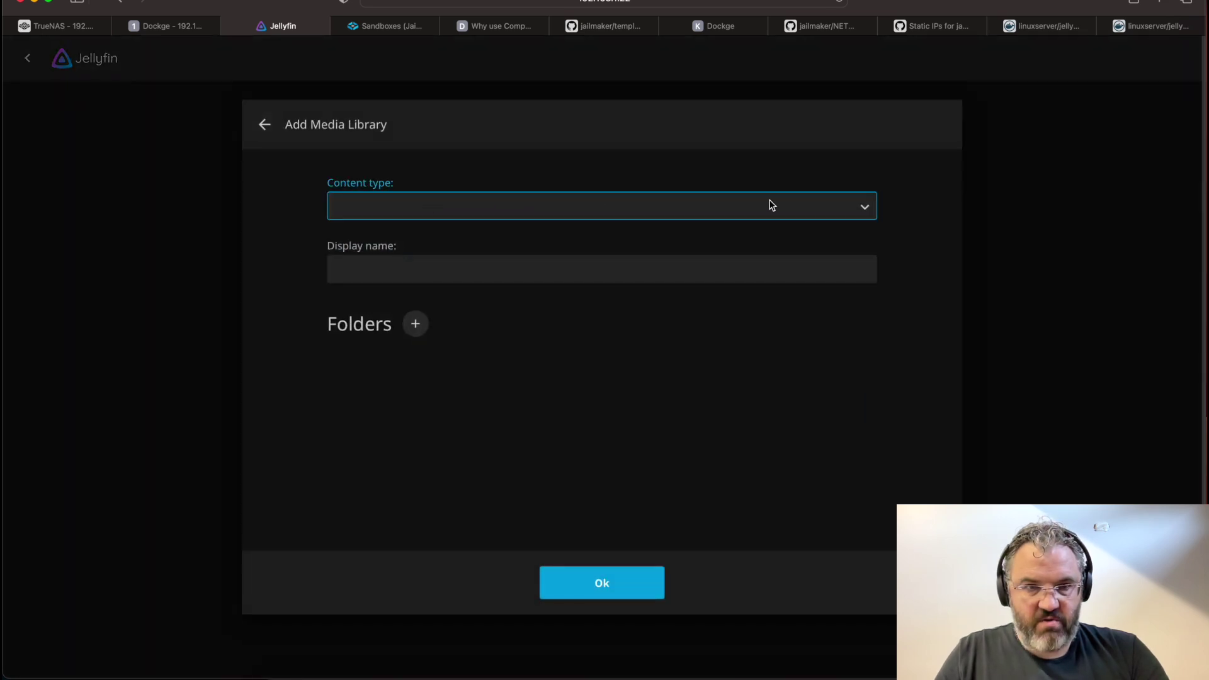
{"action": "left_click", "coordinate": [836, 203]}
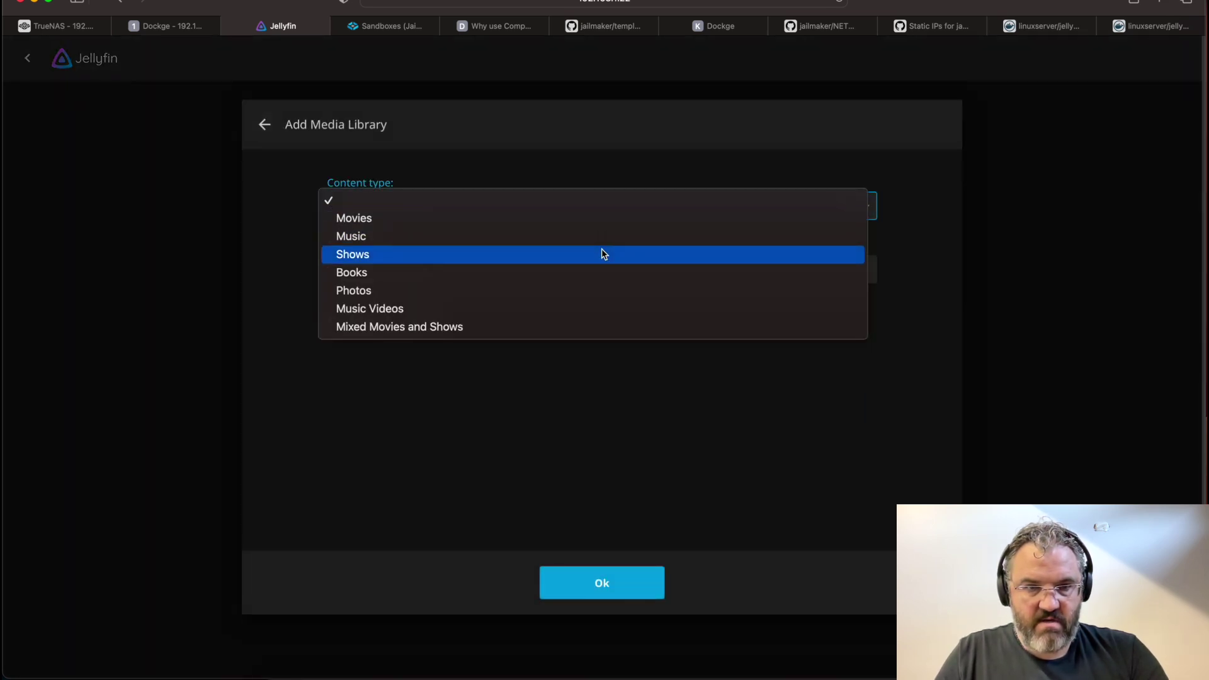
{"action": "left_click", "coordinate": [603, 254]}
{"action": "left_click", "coordinate": [460, 286]}
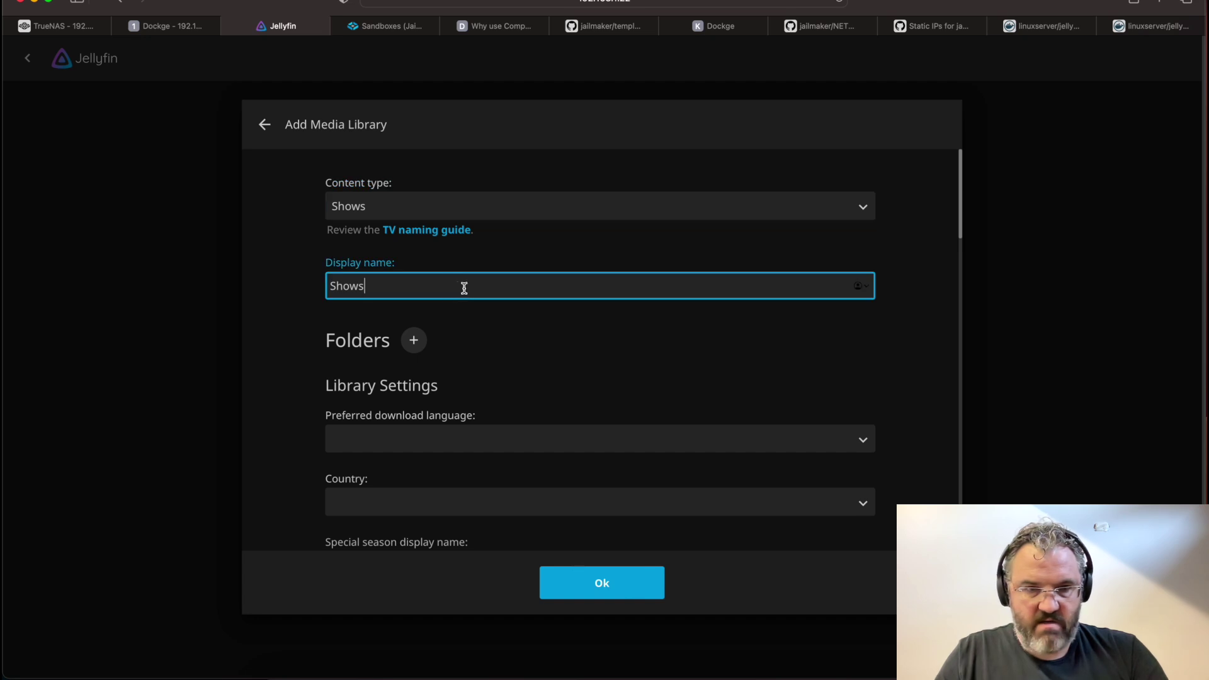
{"action": "left_click", "coordinate": [414, 341]}
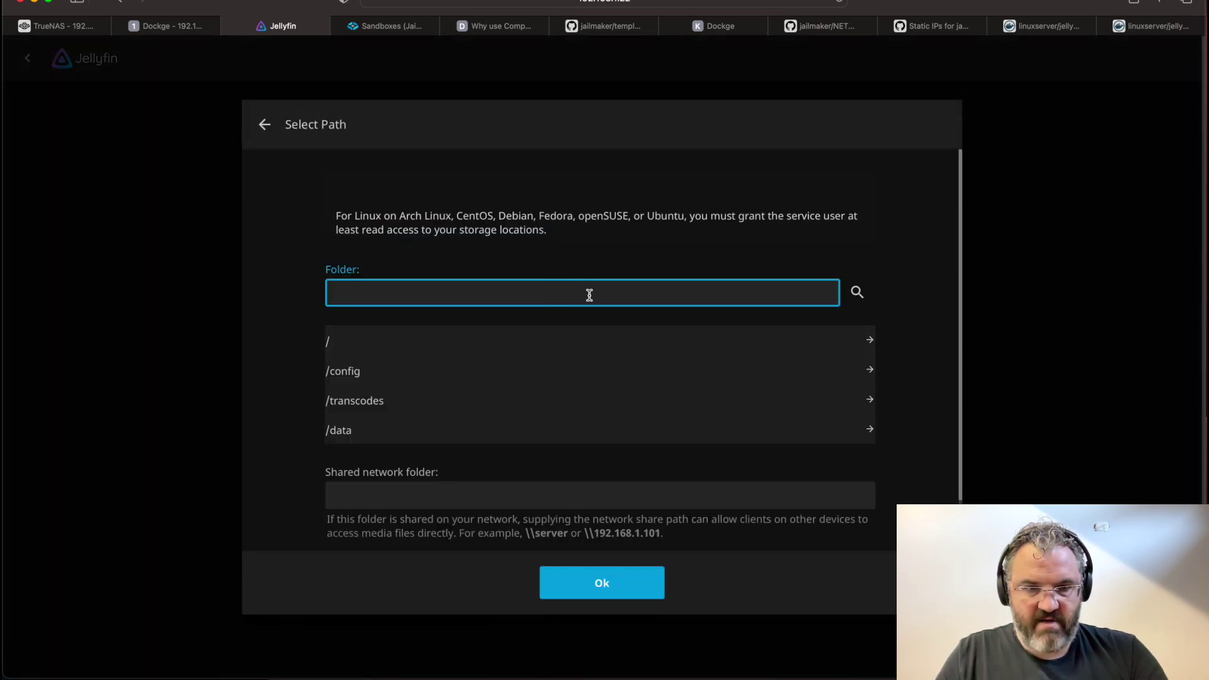
{"action": "left_click", "coordinate": [331, 440]}
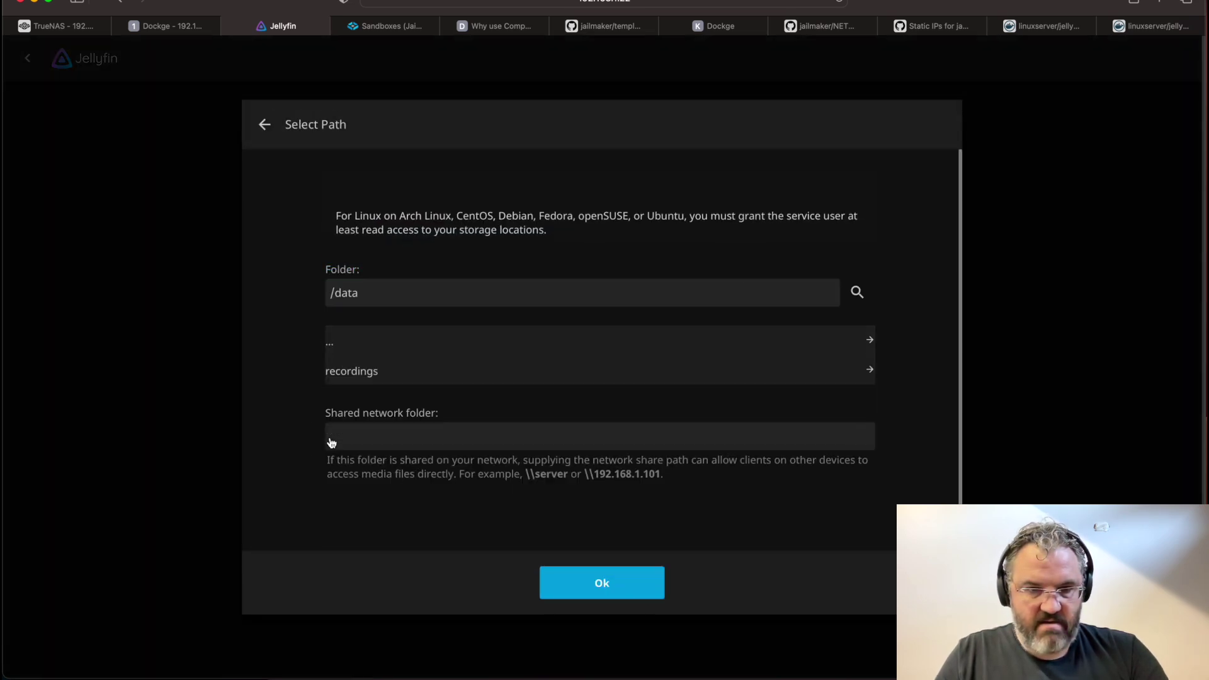
{"action": "left_click", "coordinate": [380, 376]}
{"action": "left_click", "coordinate": [614, 583]}
{"action": "left_click", "coordinate": [615, 584]}
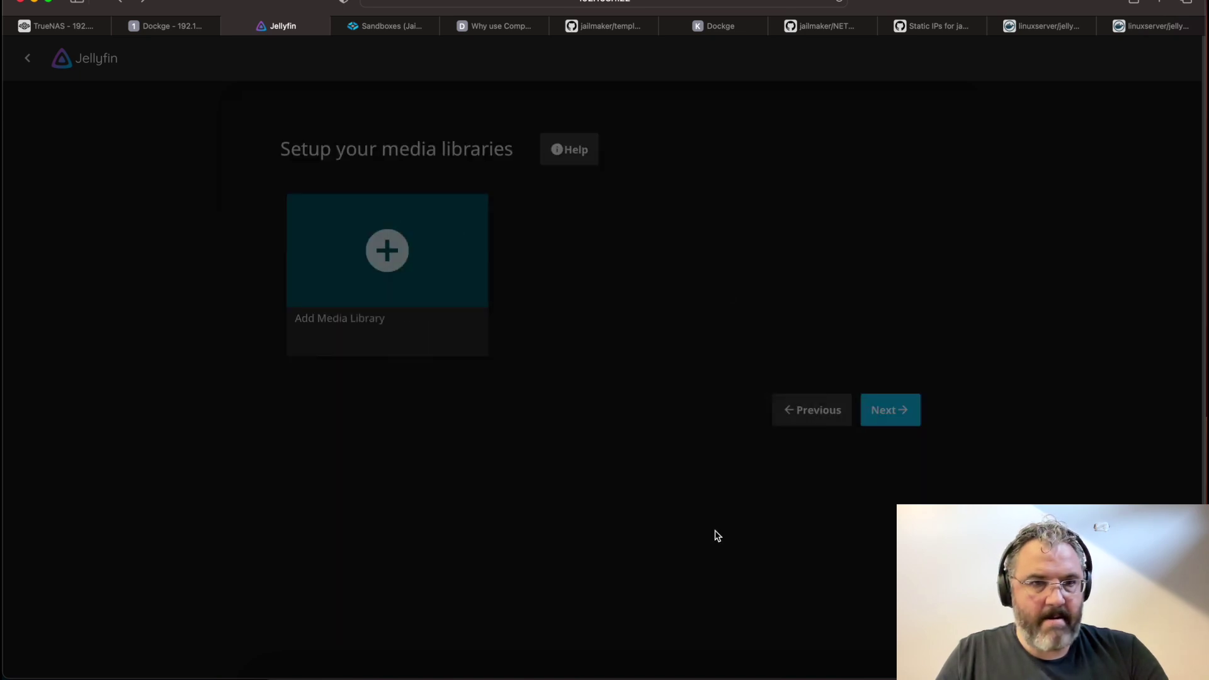
Keep the default metadata language and remote access settings and finish the wizard
{"action": "left_click", "coordinate": [895, 413]}
{"action": "left_click", "coordinate": [895, 367]}
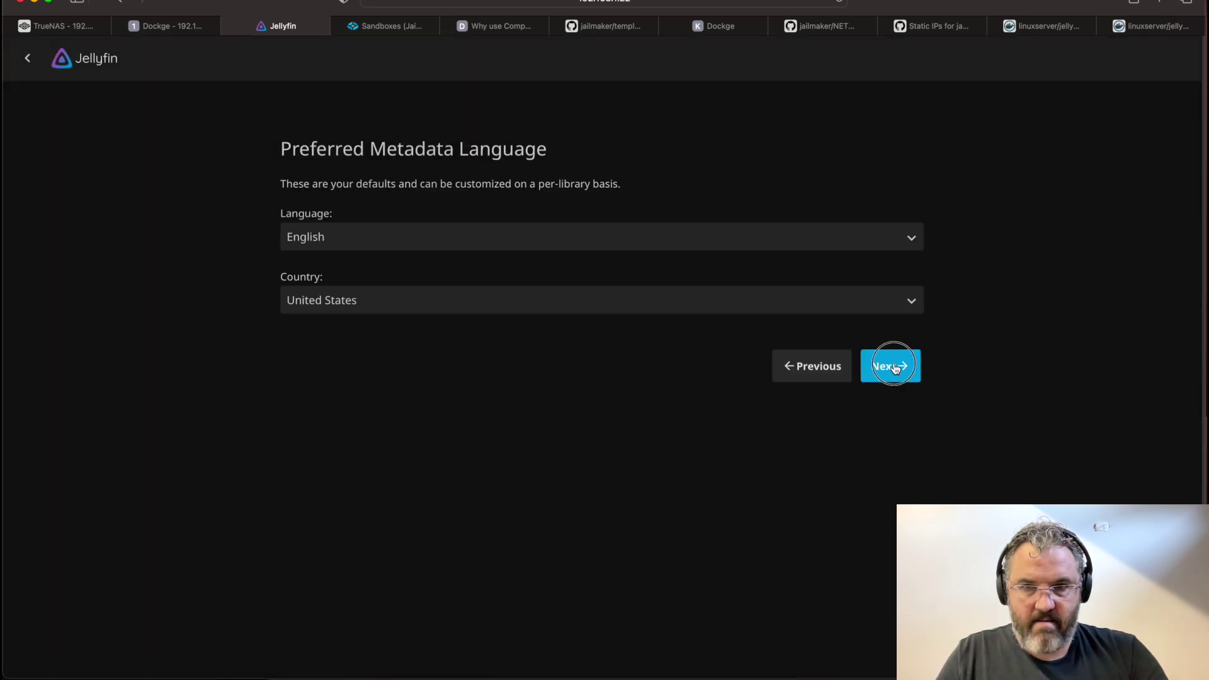
{"action": "left_click", "coordinate": [893, 335]}
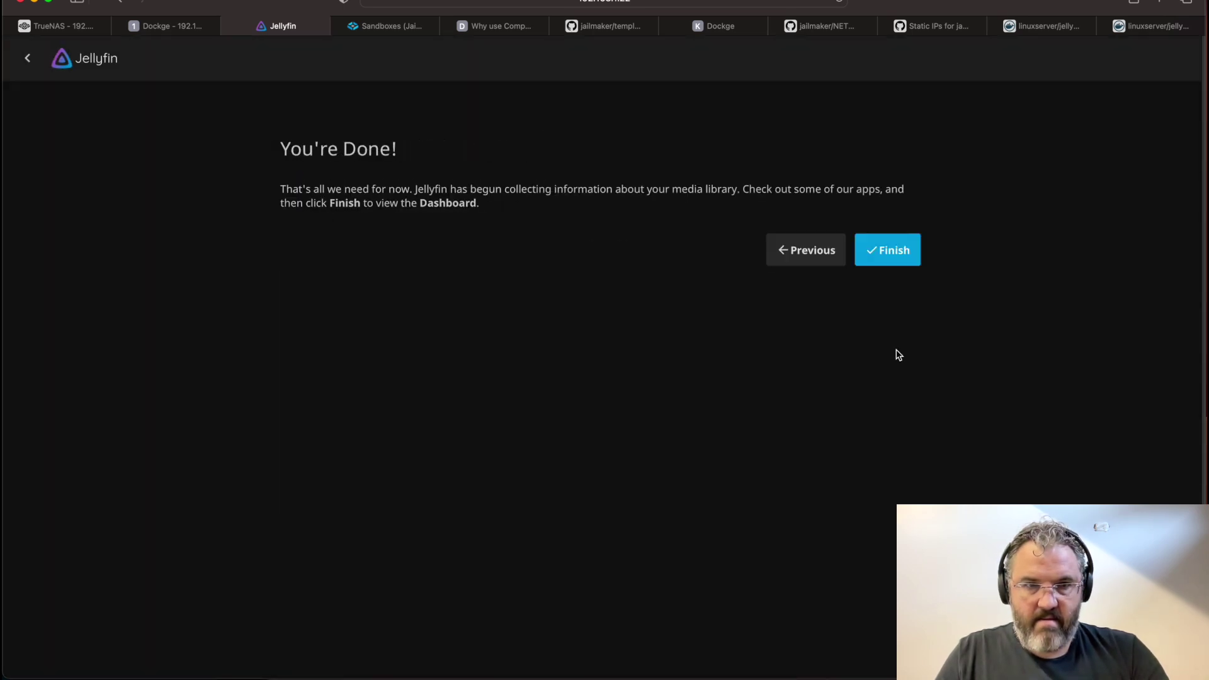
{"action": "left_click", "coordinate": [893, 257]}
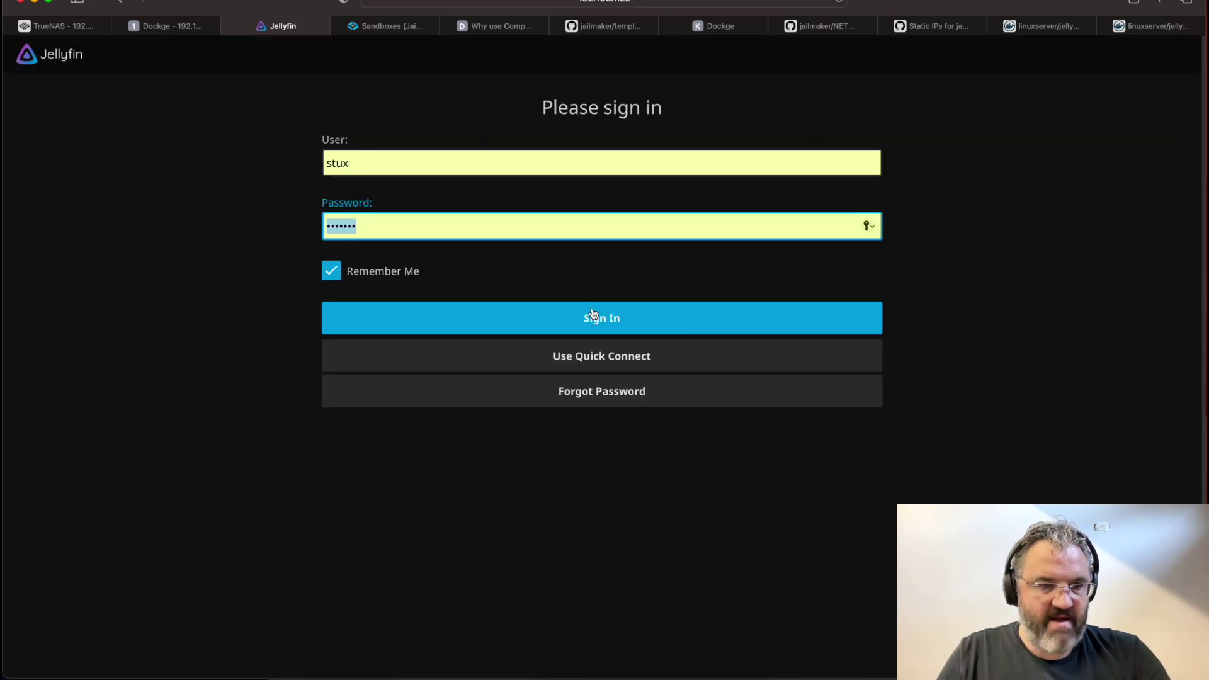
Sign in, briefly play Bluey S1:E10 Hotel, then pause it and leave the player
{"action": "left_click", "coordinate": [597, 316]}
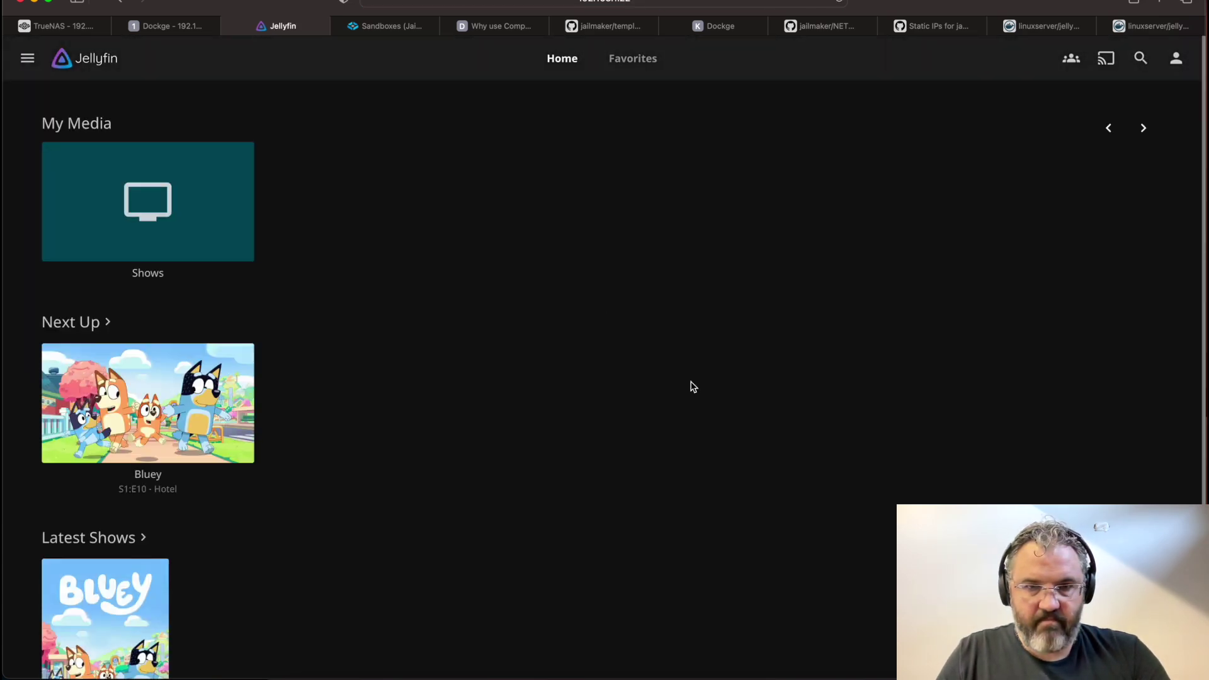
{"action": "left_click", "coordinate": [145, 396]}
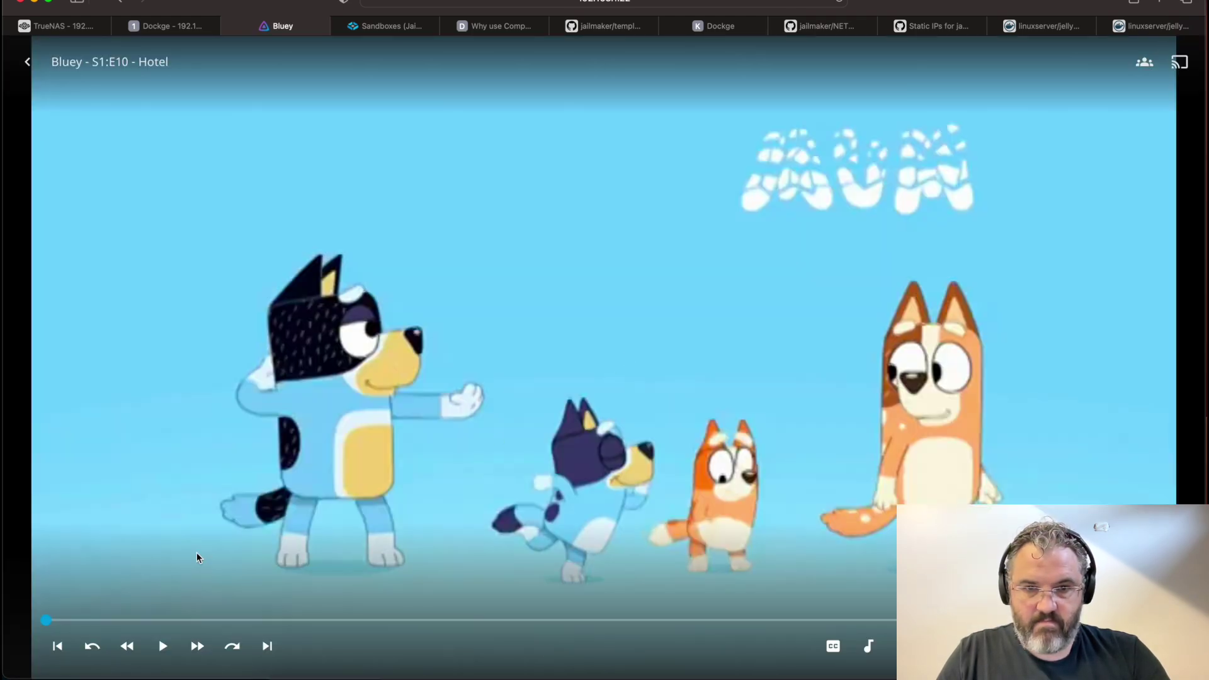
{"action": "left_click", "coordinate": [163, 649]}
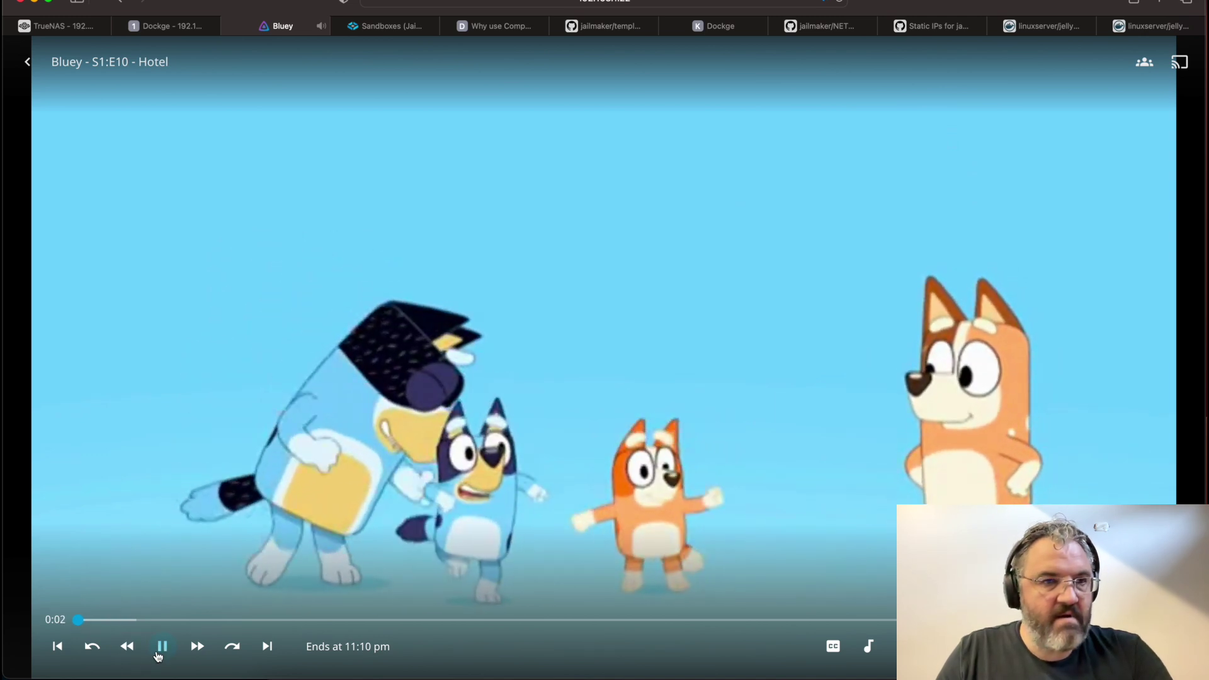
{"action": "left_click", "coordinate": [162, 647]}
{"action": "left_click", "coordinate": [27, 62]}
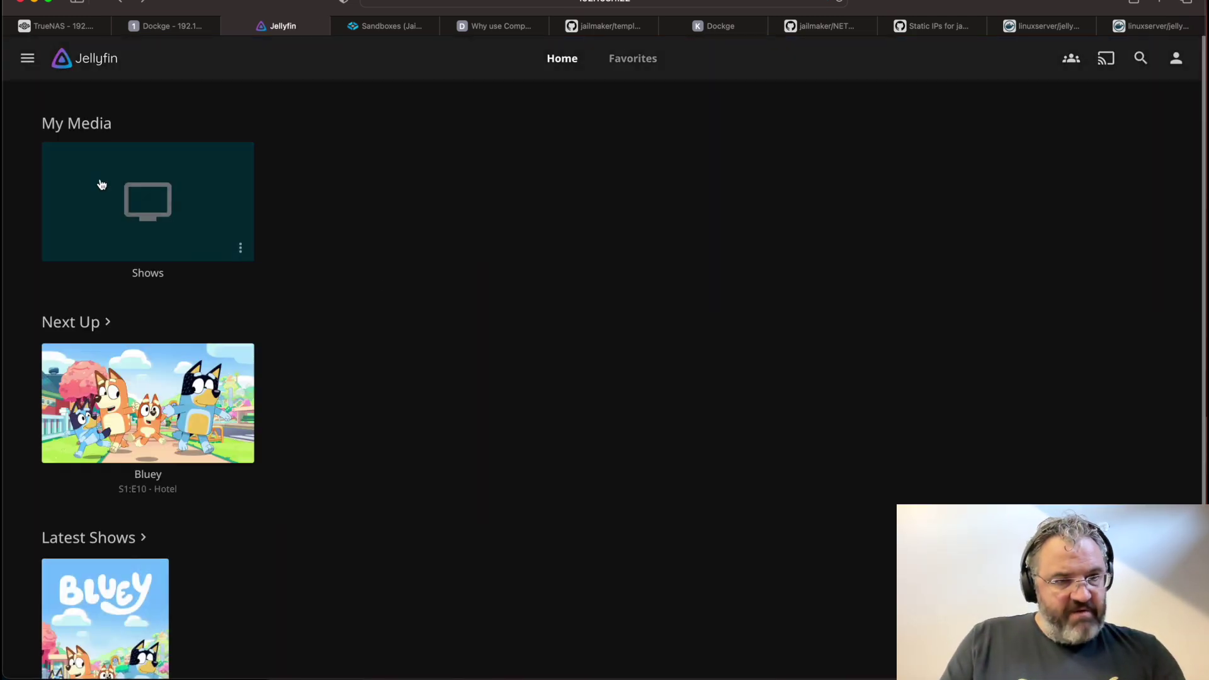
Go through the side menu to the administration Dashboard and scroll to review the server paths
{"action": "left_click", "coordinate": [29, 58]}
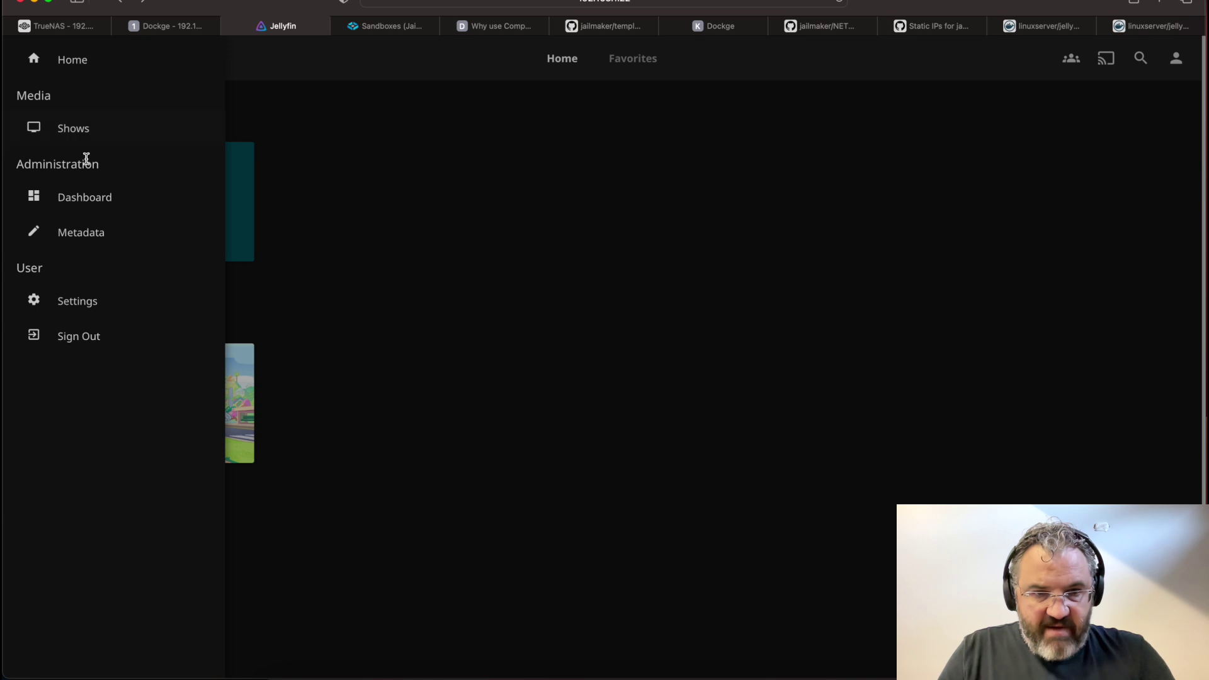
{"action": "left_click", "coordinate": [104, 297]}
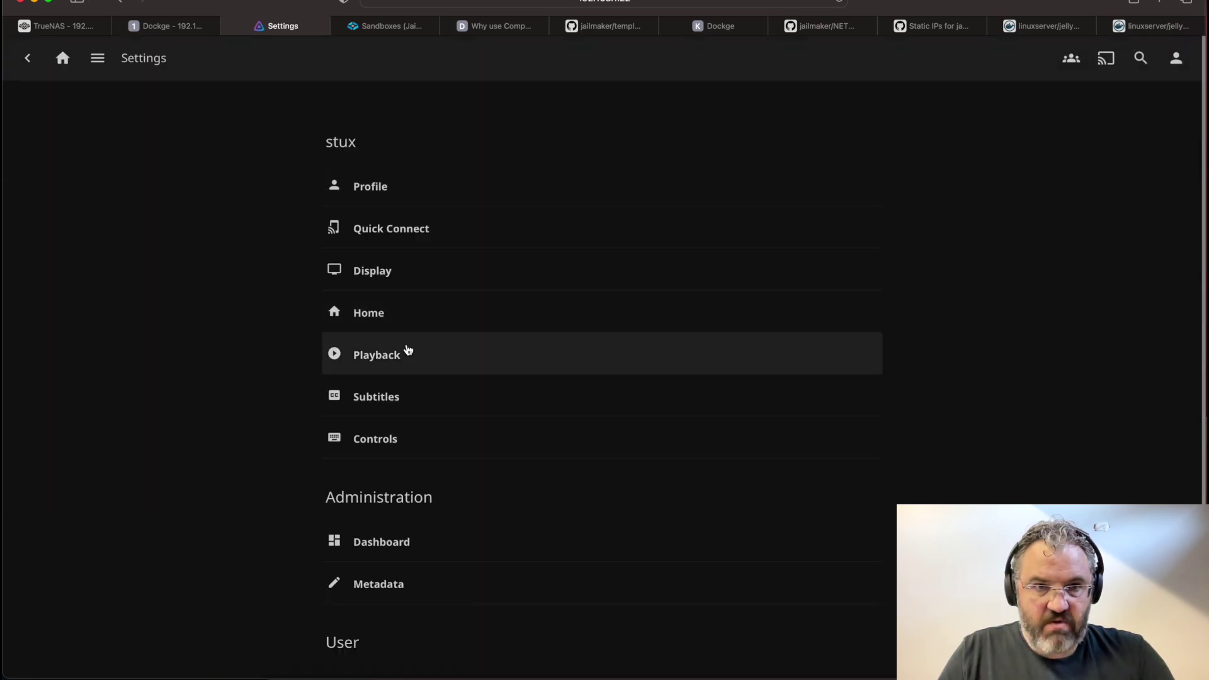
{"action": "left_click", "coordinate": [97, 58]}
{"action": "left_click", "coordinate": [87, 202]}
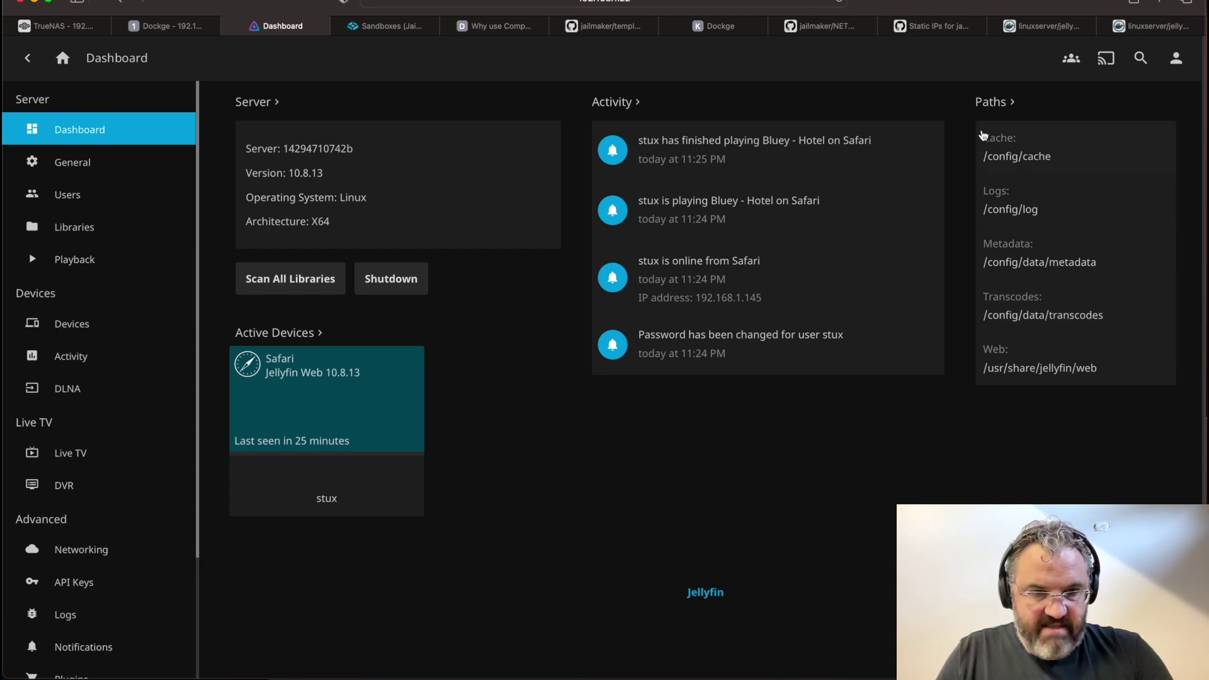
{"action": "scroll", "coordinate": [101, 315], "scroll_direction": "down", "scroll_amount": 3}
Change the transcodes volume's container path on line 12 to /config/data/transcodes
{"action": "left_click", "coordinate": [184, 26]}
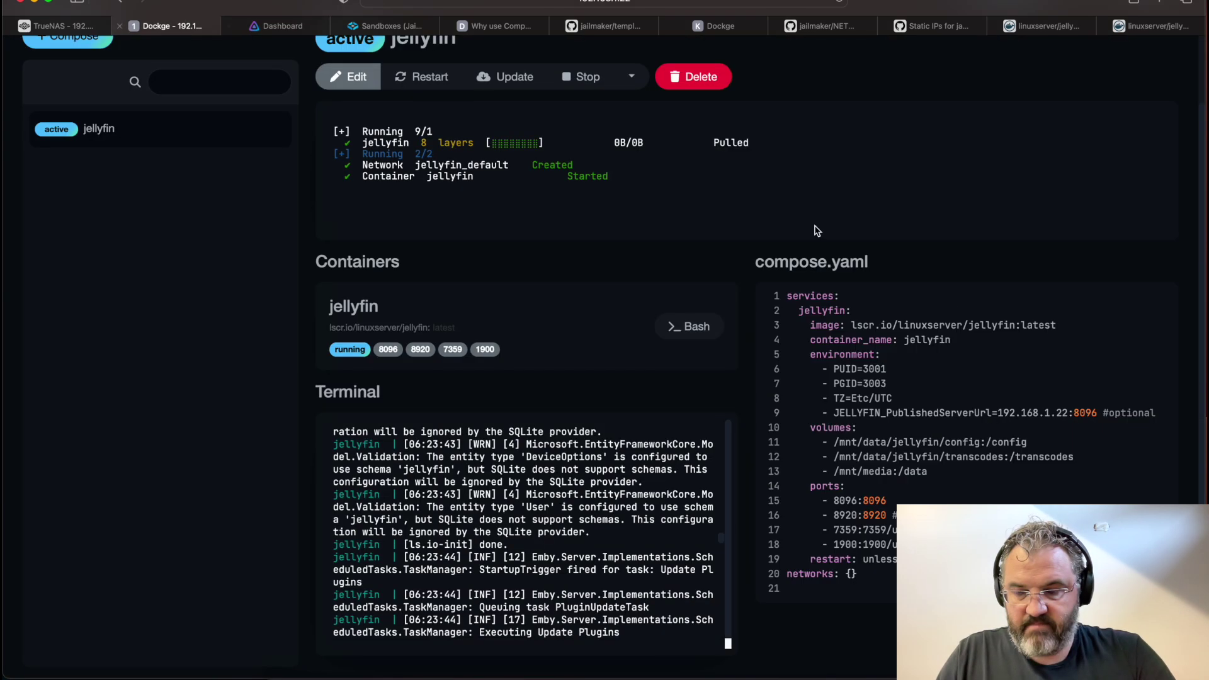
{"action": "left_click", "coordinate": [372, 78]}
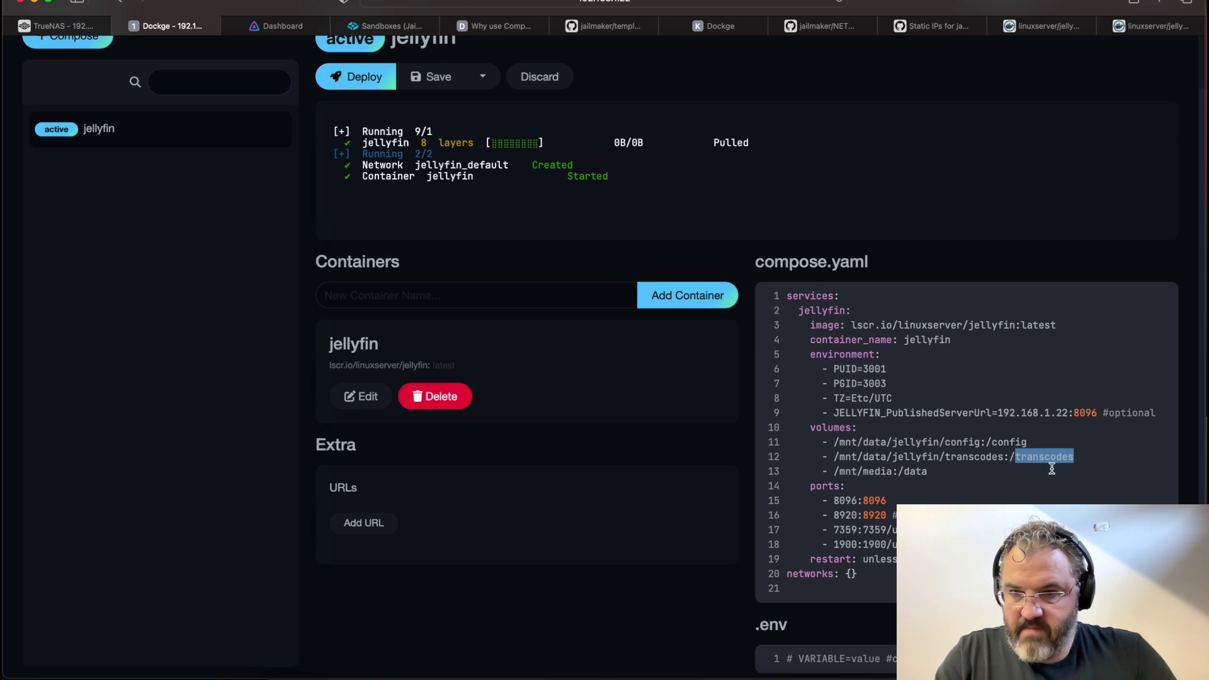
{"action": "left_click", "coordinate": [1039, 455]}
{"action": "double_click", "coordinate": [1044, 456]}
{"action": "type", "text": "/config"}
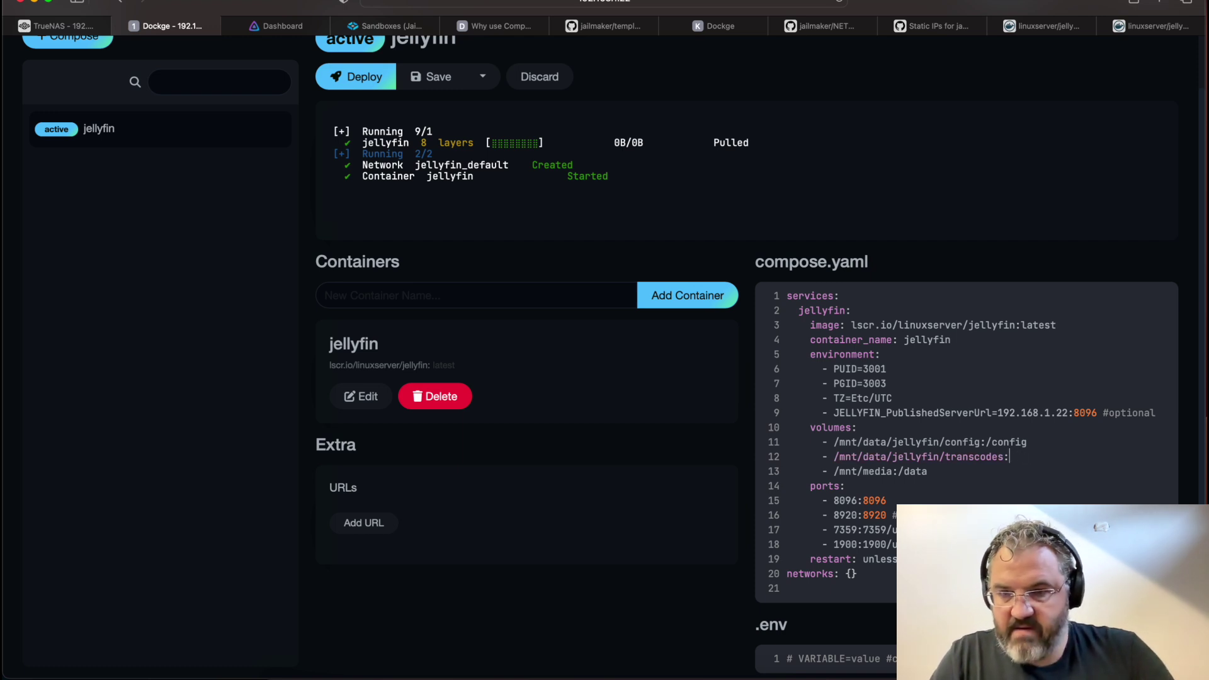
{"action": "type", "text": "config/"}
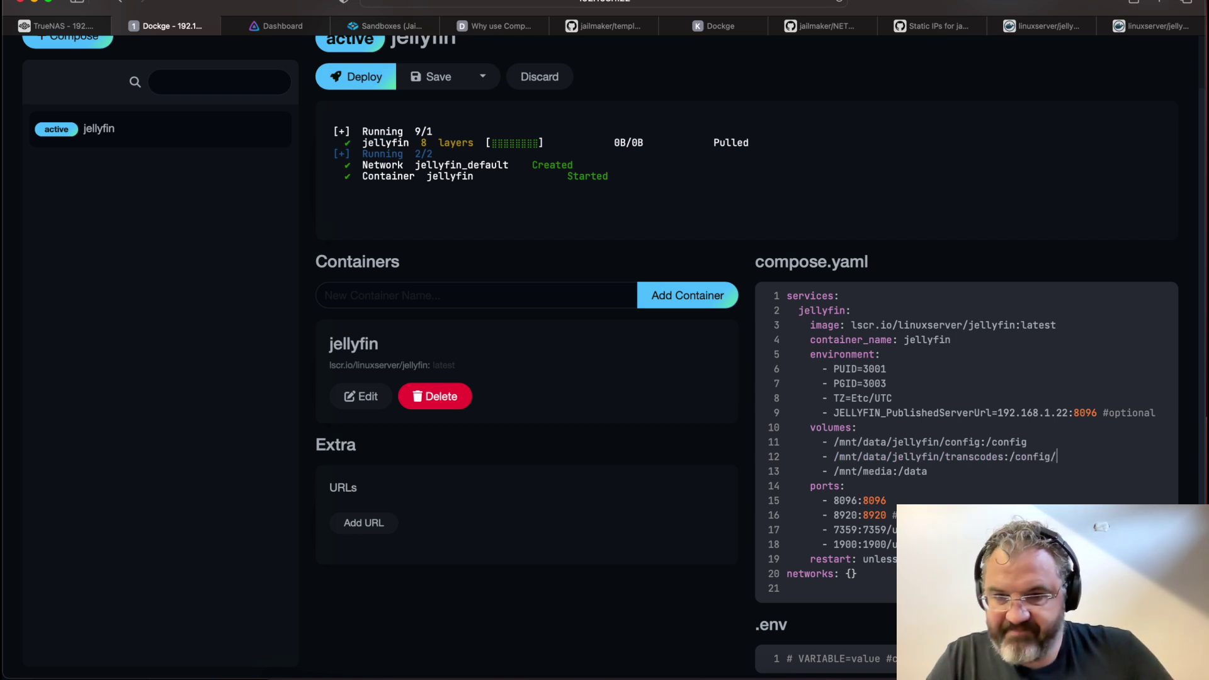
{"action": "type", "text": "data/transcodes"}
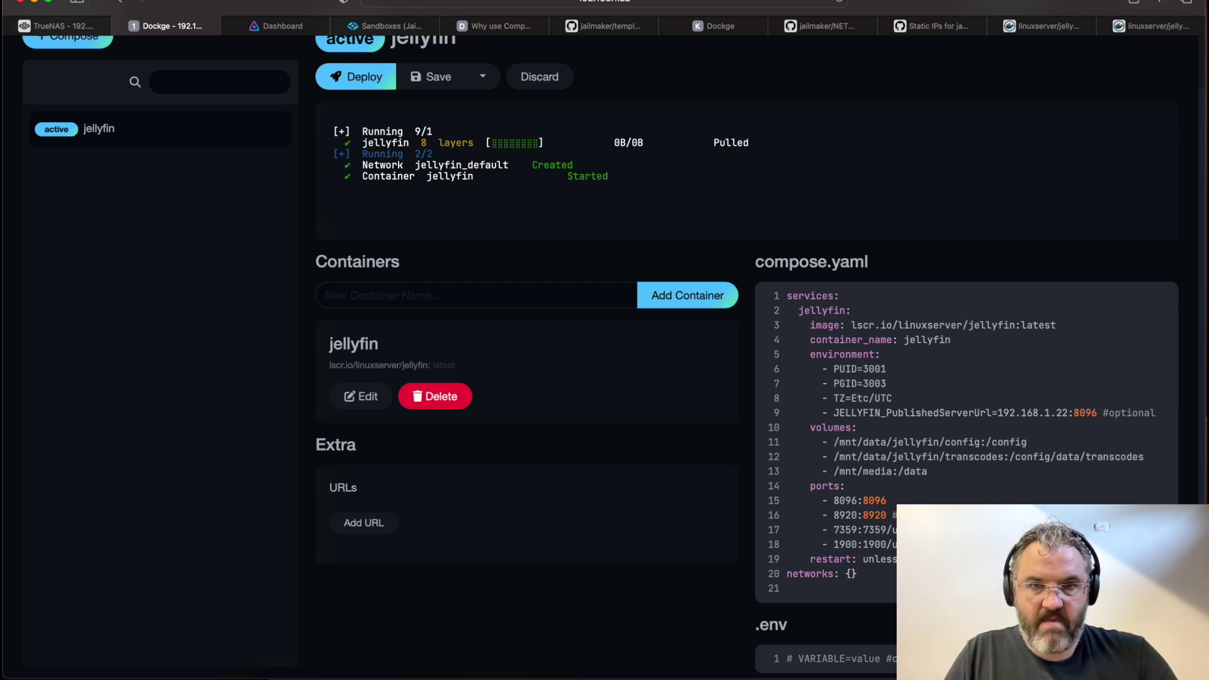
Deploy the updated jellyfin stack and restart its container
{"action": "left_click", "coordinate": [434, 85]}
{"action": "scroll", "coordinate": [533, 151], "scroll_direction": "up", "scroll_amount": 2}
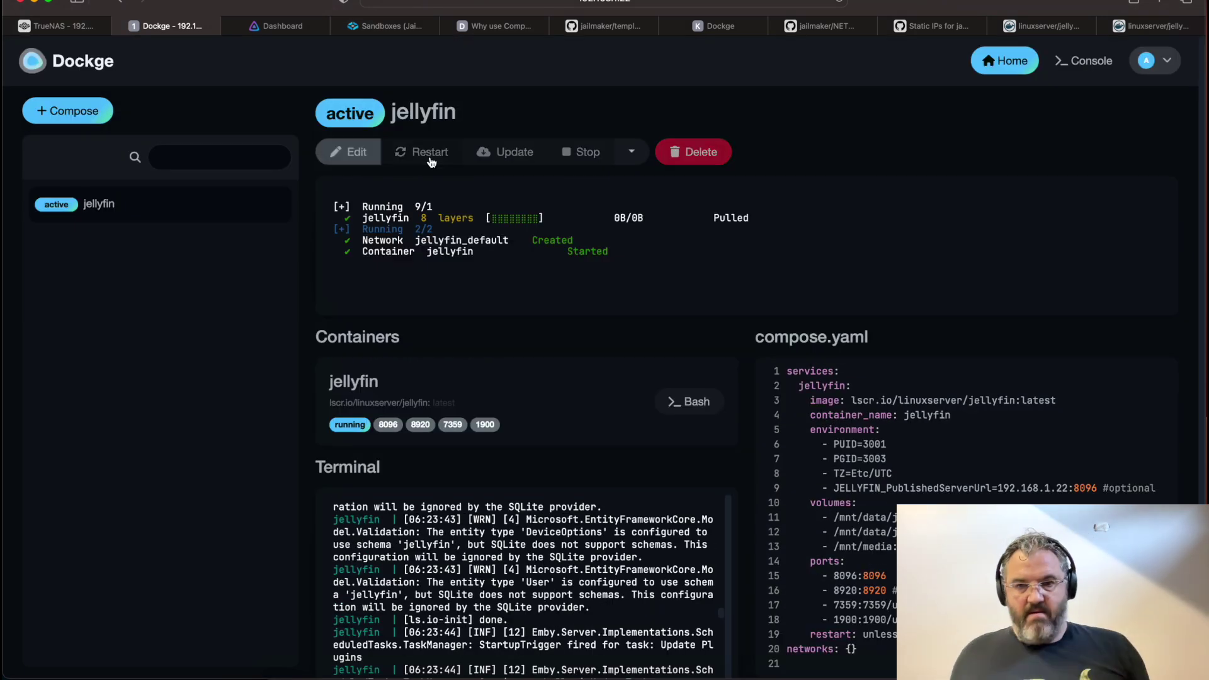
{"action": "left_click", "coordinate": [430, 157]}
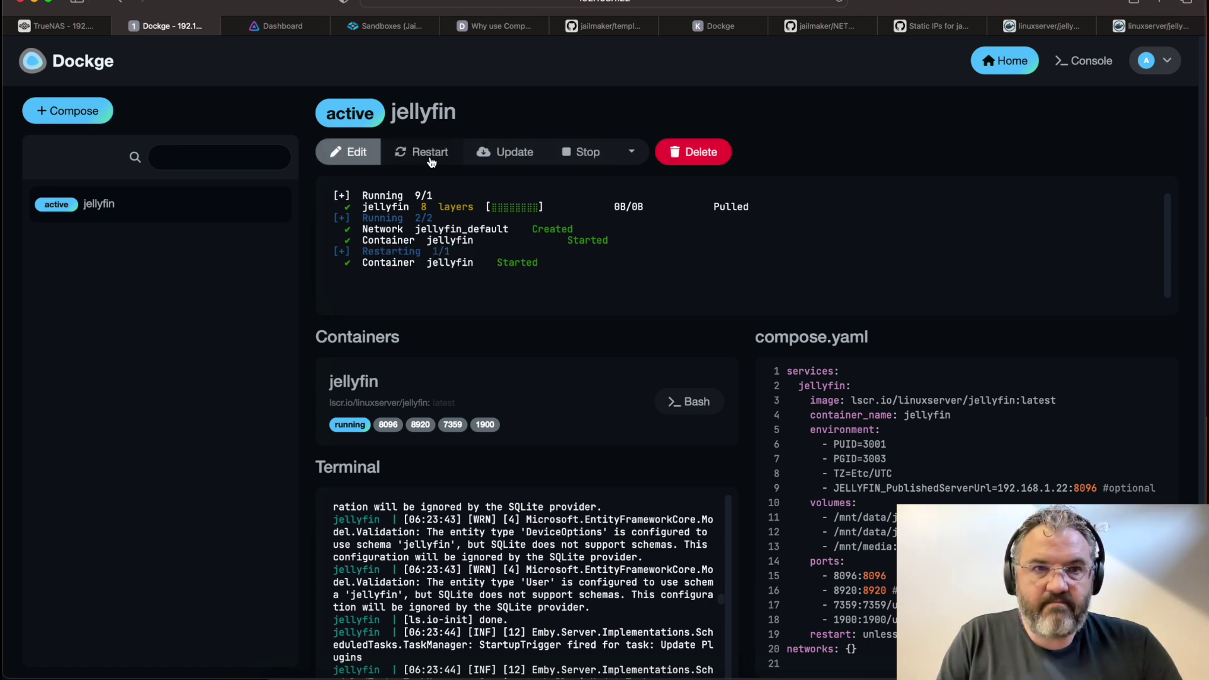
{"action": "left_click", "coordinate": [282, 26]}
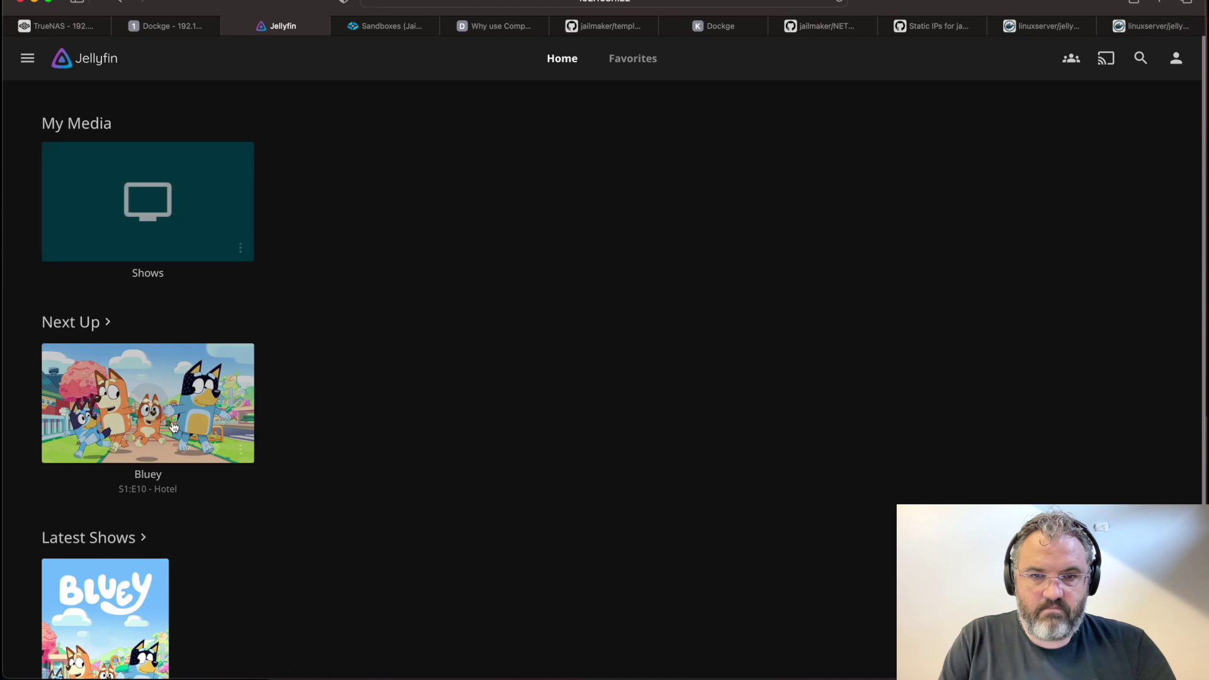
Play the Bluey Next Up episode, then pause it and leave the player
{"action": "left_click", "coordinate": [174, 427]}
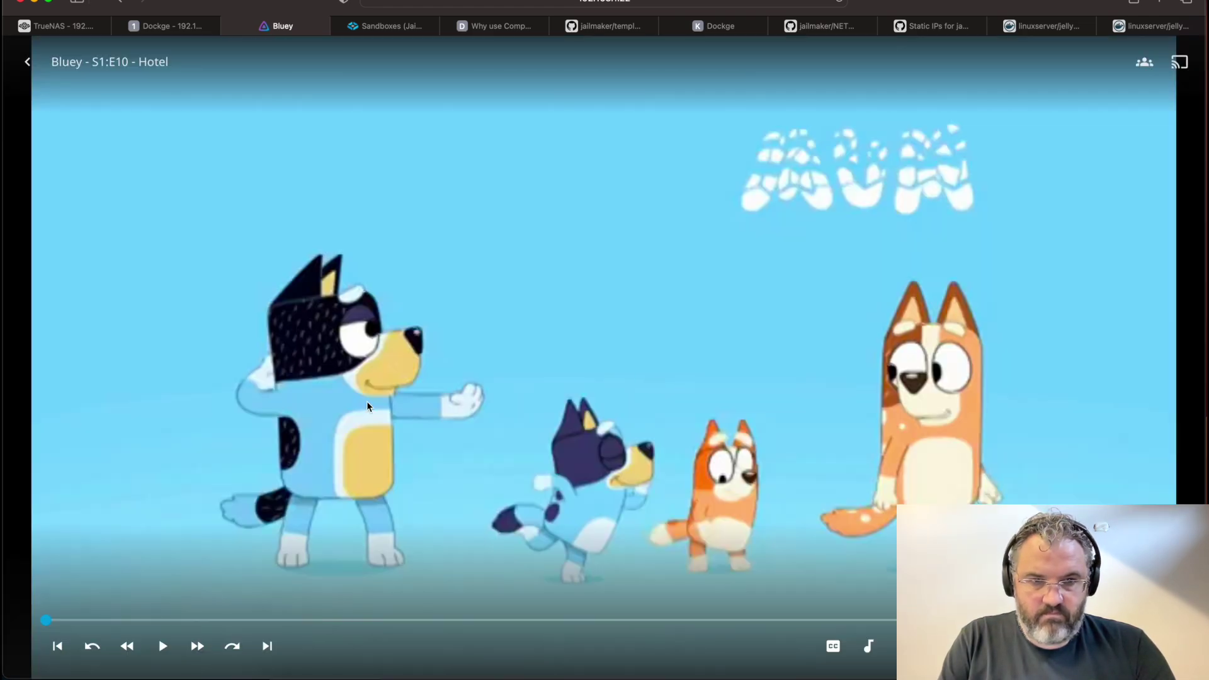
{"action": "left_click", "coordinate": [163, 647]}
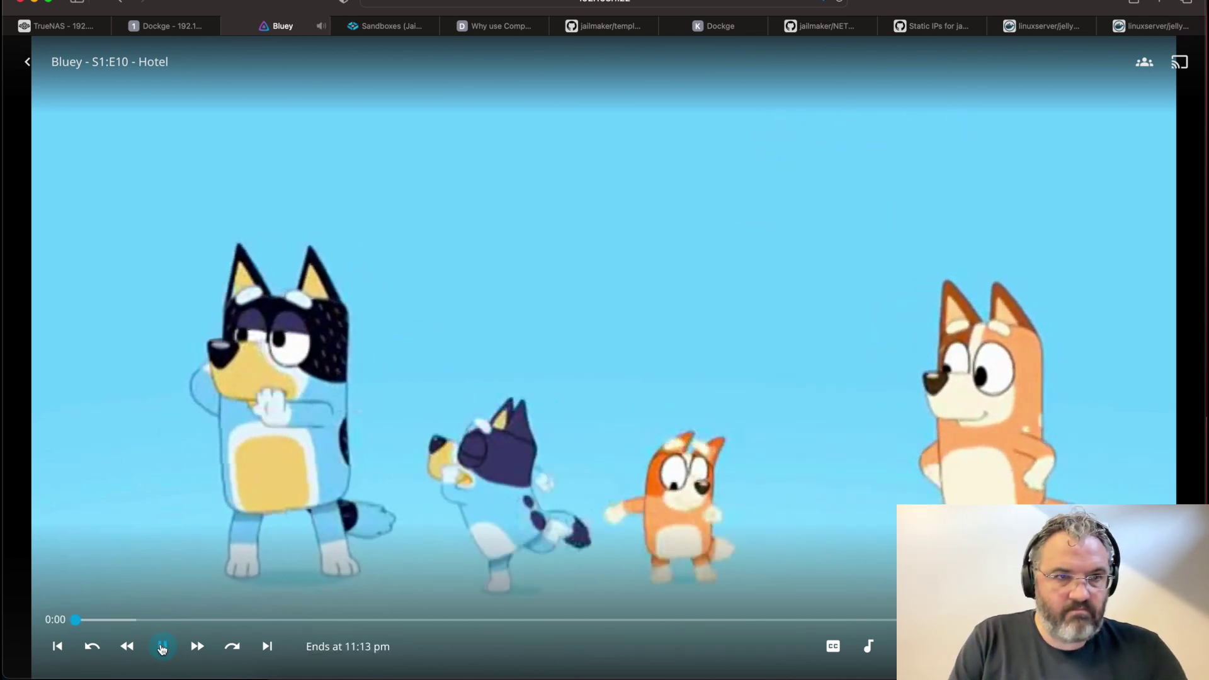
{"action": "left_click", "coordinate": [162, 647]}
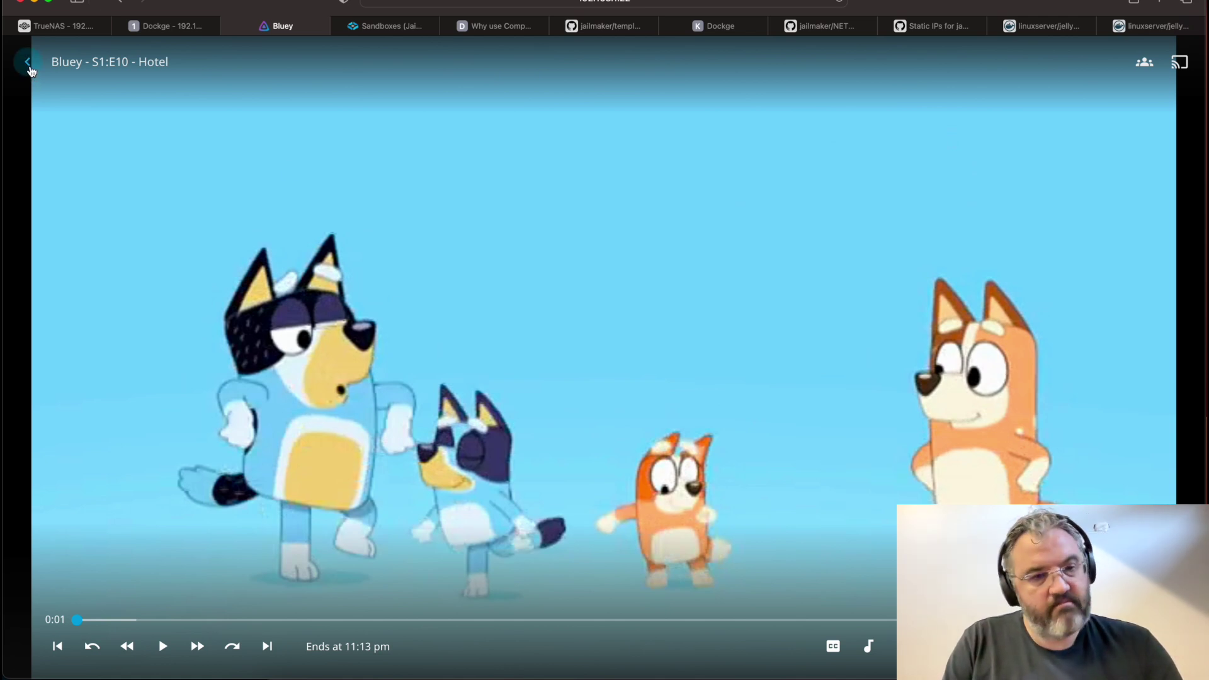
{"action": "left_click", "coordinate": [28, 63]}
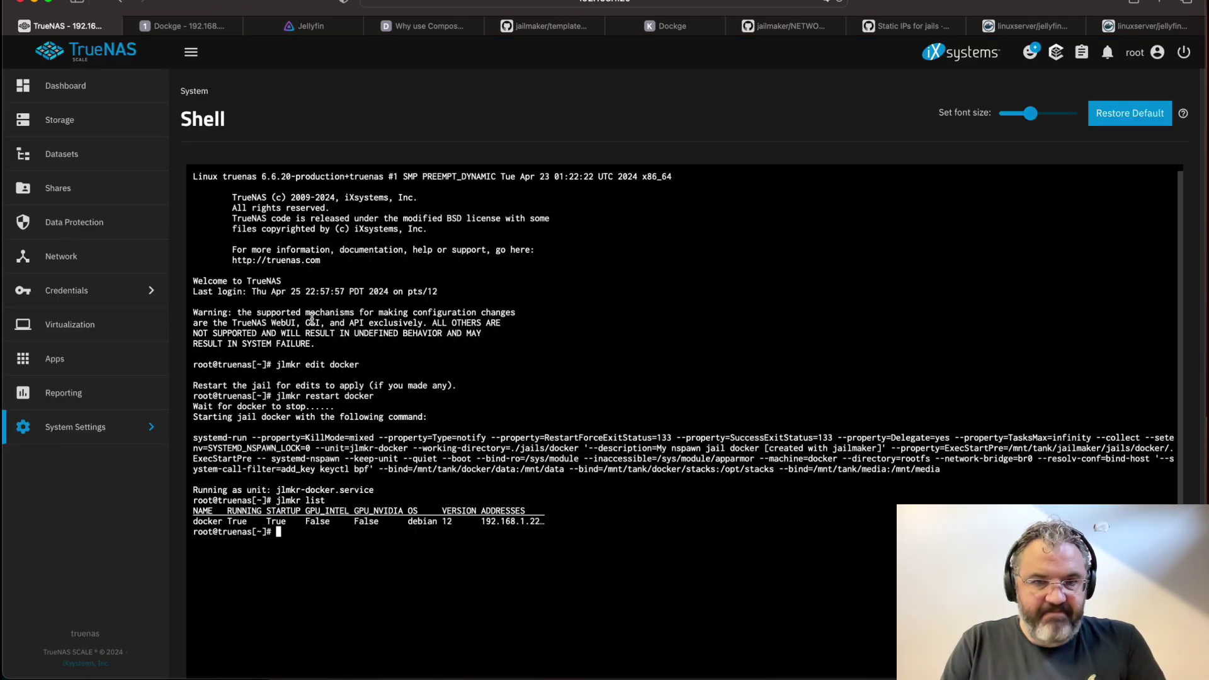
Play Bluey S1:E10 Hotel from its details page, then bring up the TrueNAS dashboard
{"action": "left_click", "coordinate": [311, 26]}
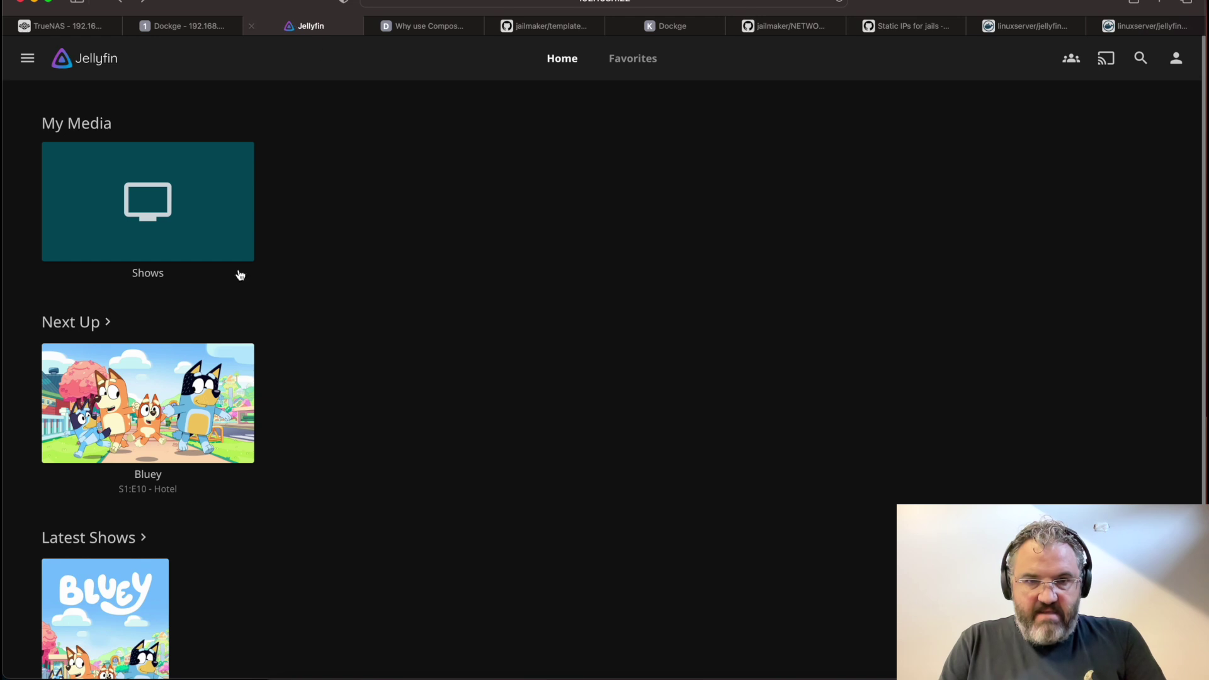
{"action": "left_click", "coordinate": [145, 411]}
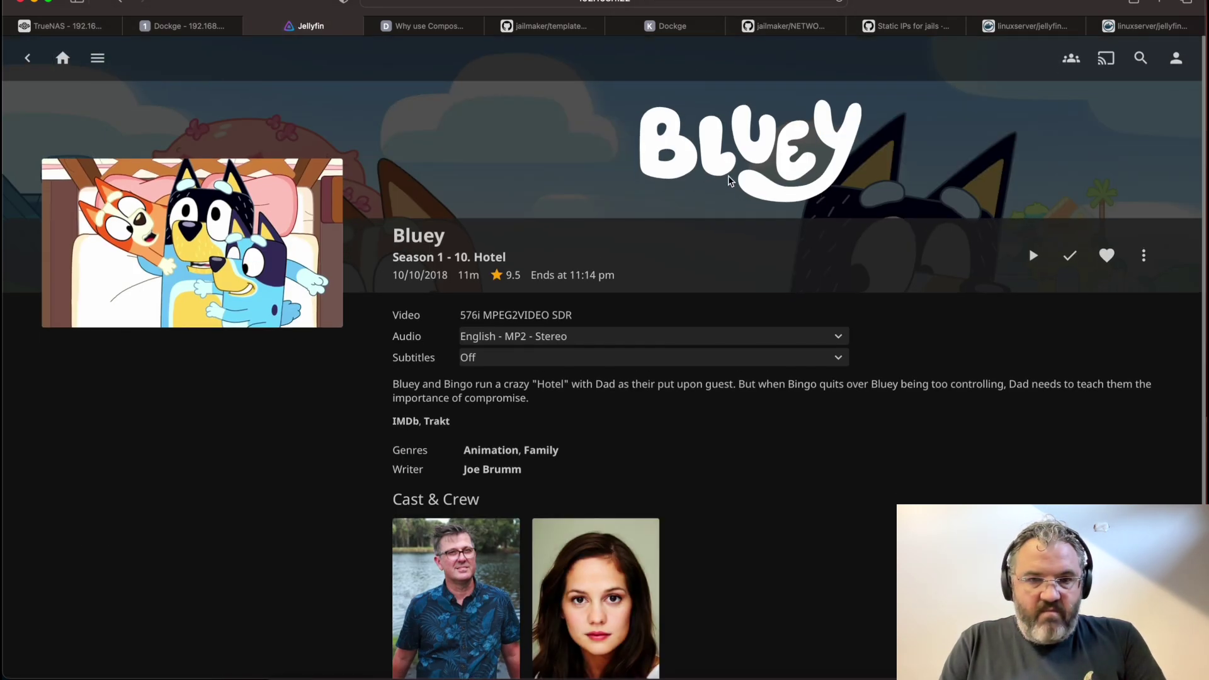
{"action": "left_click", "coordinate": [1032, 255]}
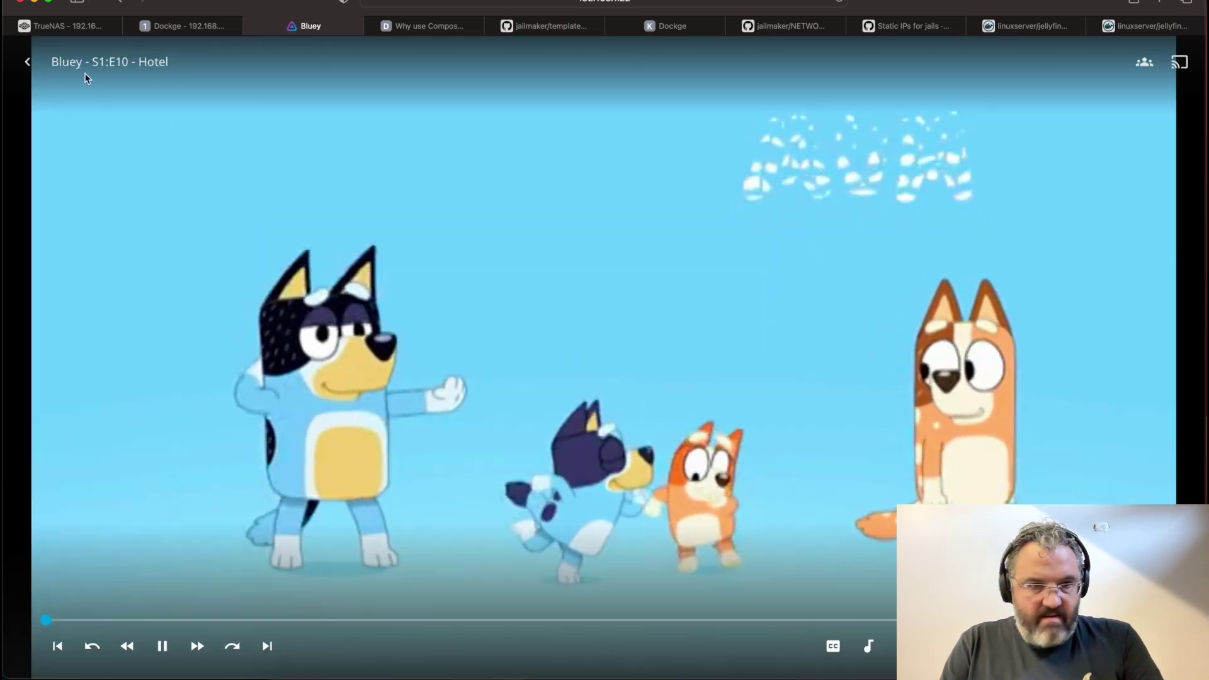
{"action": "left_click", "coordinate": [56, 25]}
{"action": "left_click", "coordinate": [69, 88]}
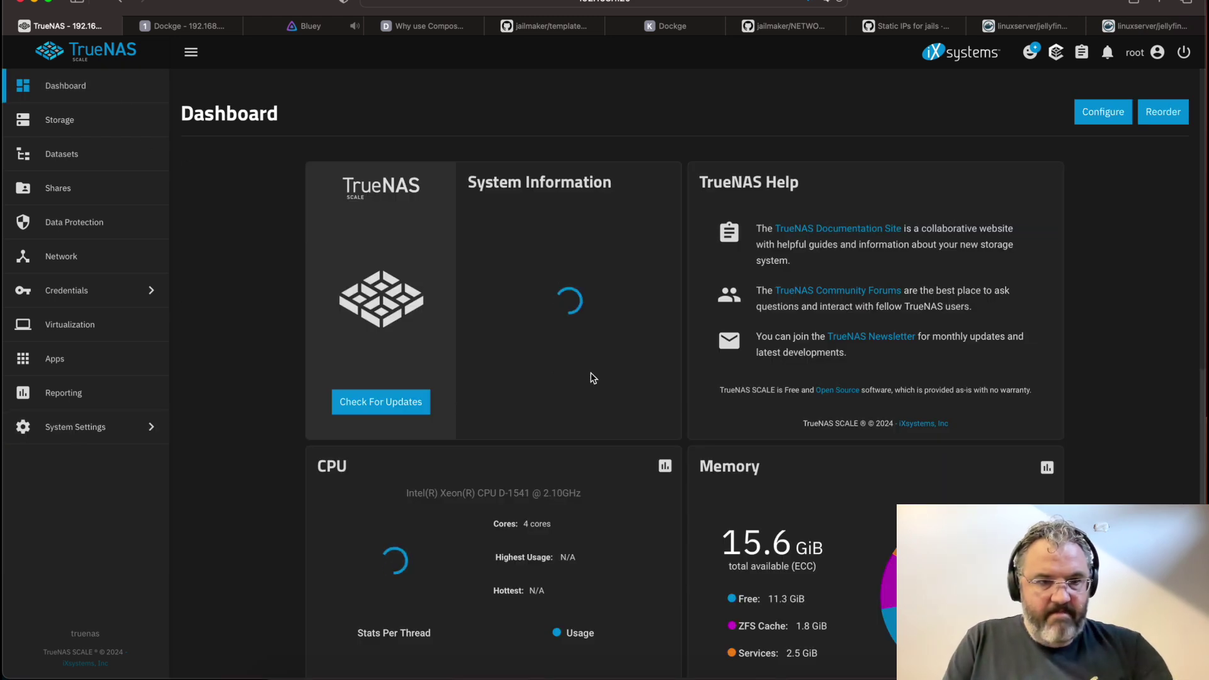
Run top in the TrueNAS shell to spot jellyfin's ffmpeg at 237% CPU, then return to Bluey
{"action": "left_click", "coordinate": [73, 432]}
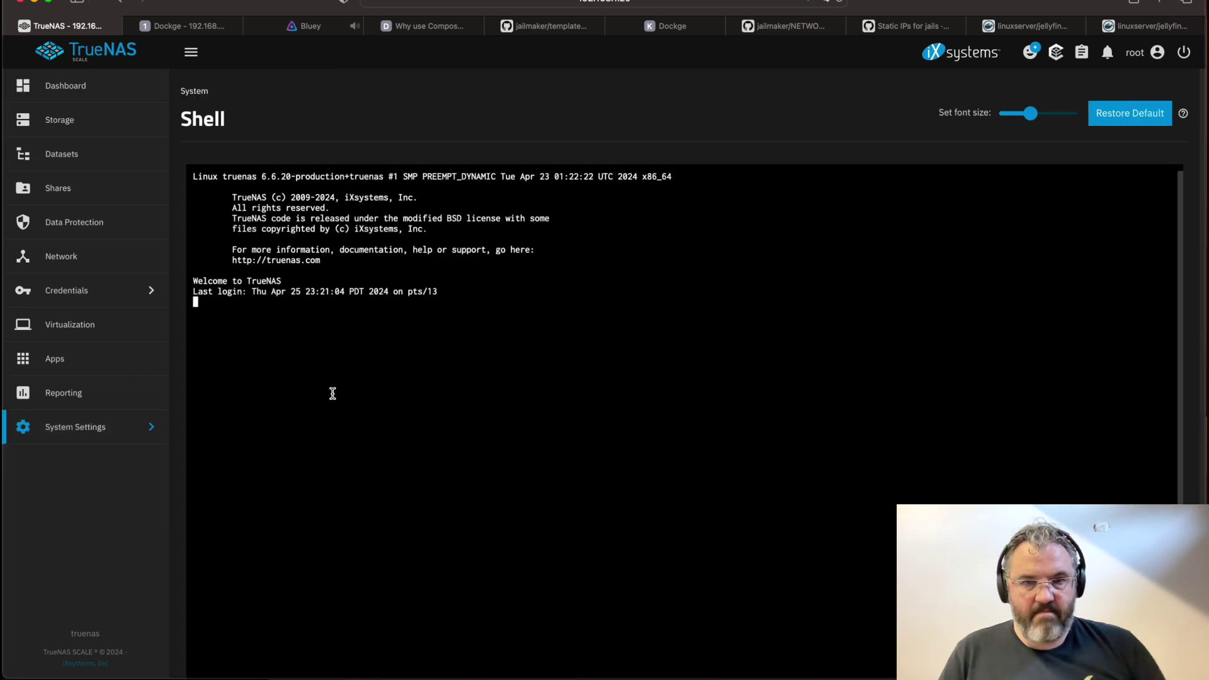
{"action": "type", "text": "top"}
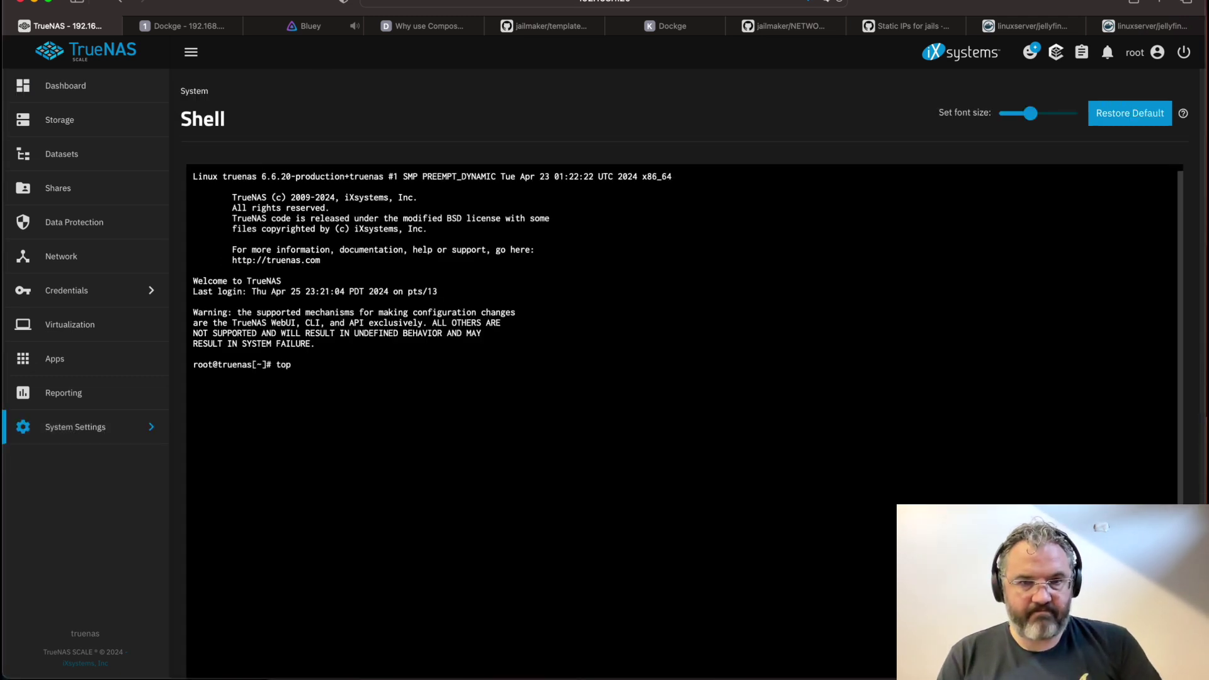
{"action": "key", "text": "Return"}
{"action": "key", "text": "q"}
{"action": "left_click_drag", "start_coordinate": [628, 249], "coordinate": [187, 243]}
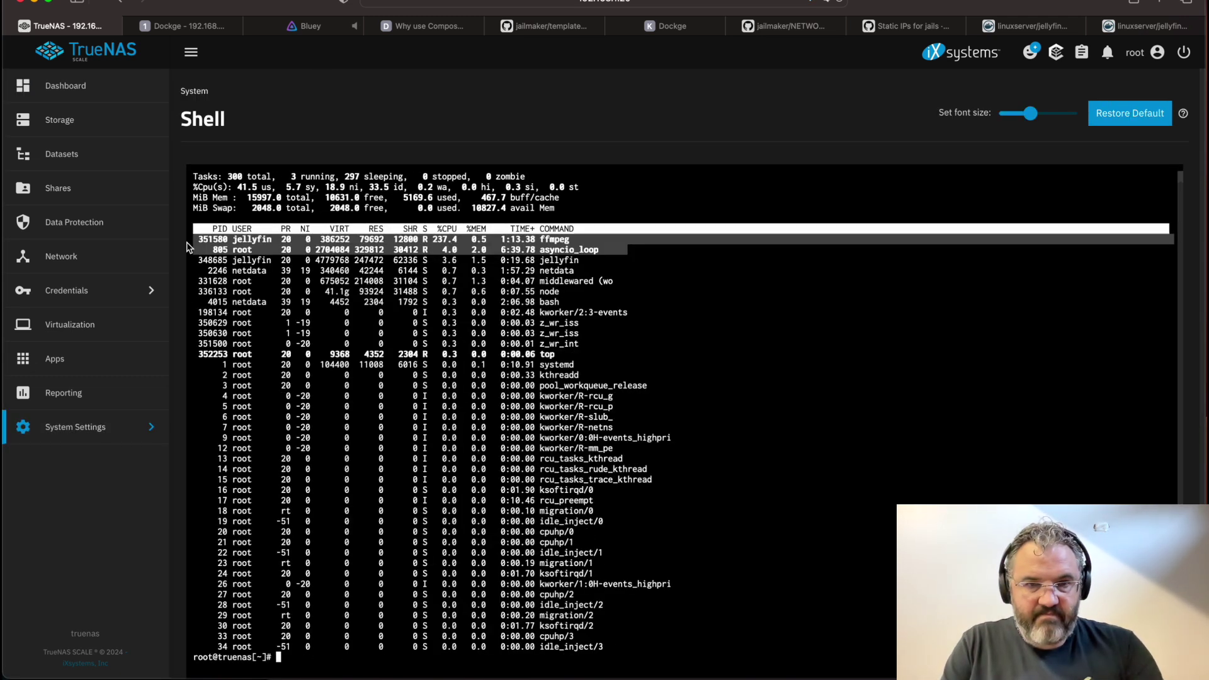
{"action": "left_click", "coordinate": [335, 265]}
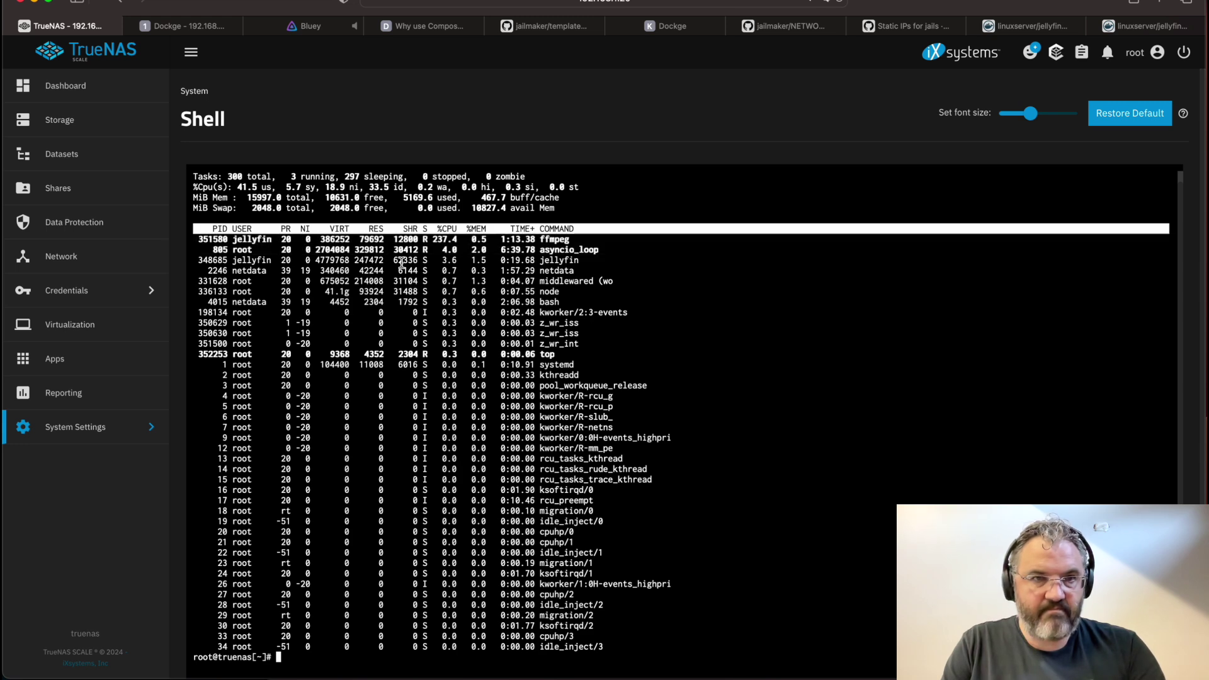
{"action": "left_click", "coordinate": [318, 28]}
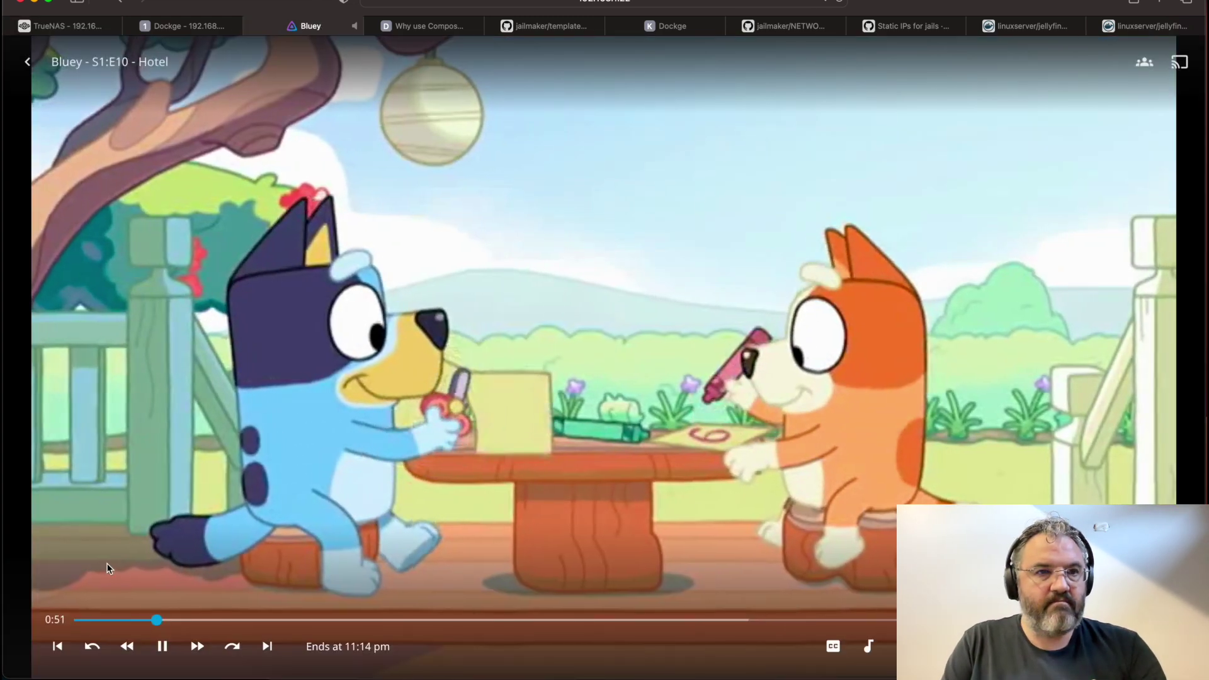